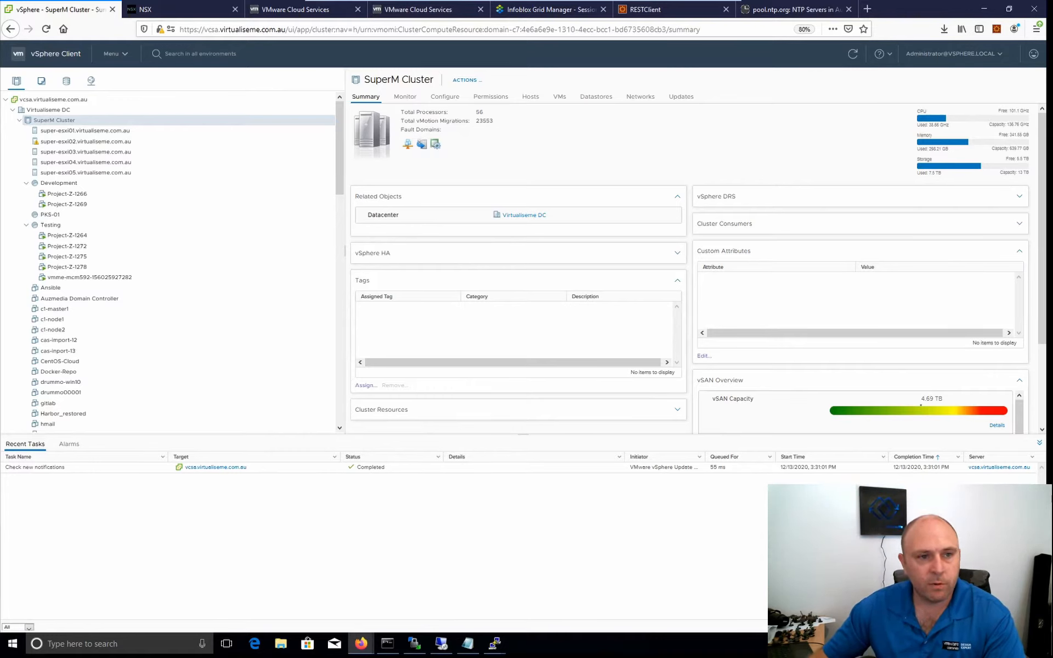
Open Workload Management and start the setup for enabling it on the vCenter.
{"action": "left_click", "coordinate": [117, 57]}
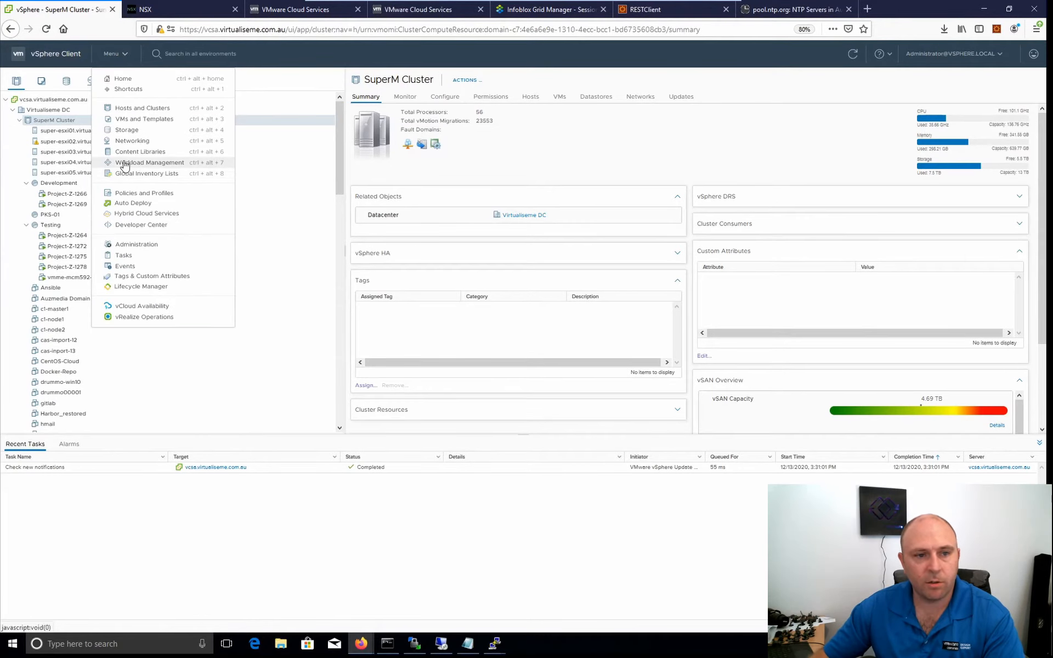
{"action": "left_click", "coordinate": [162, 163]}
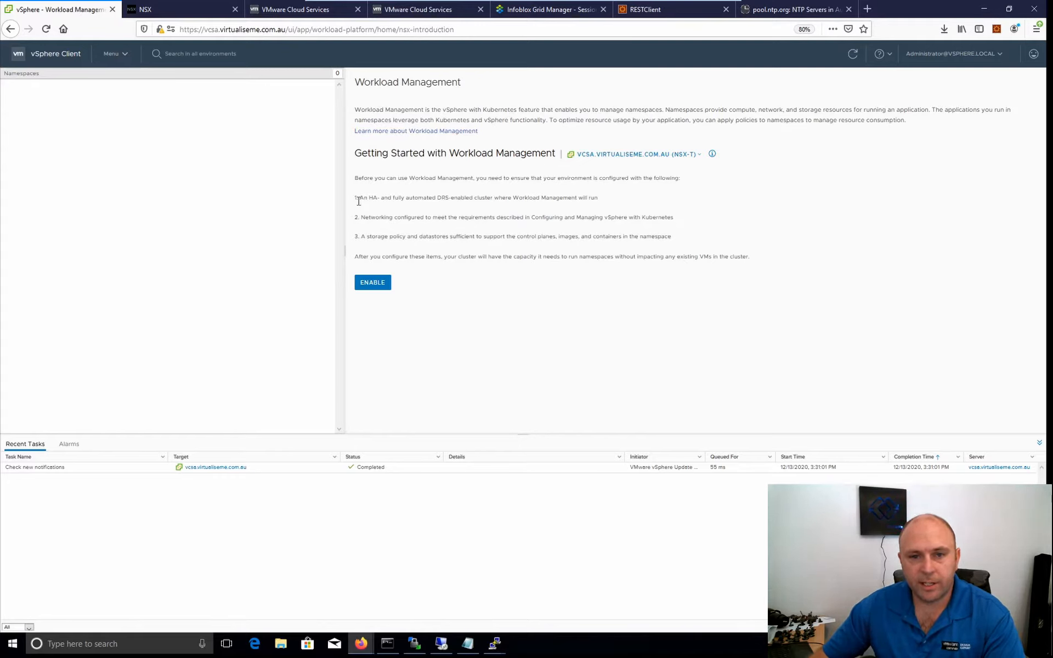
{"action": "left_click", "coordinate": [372, 288]}
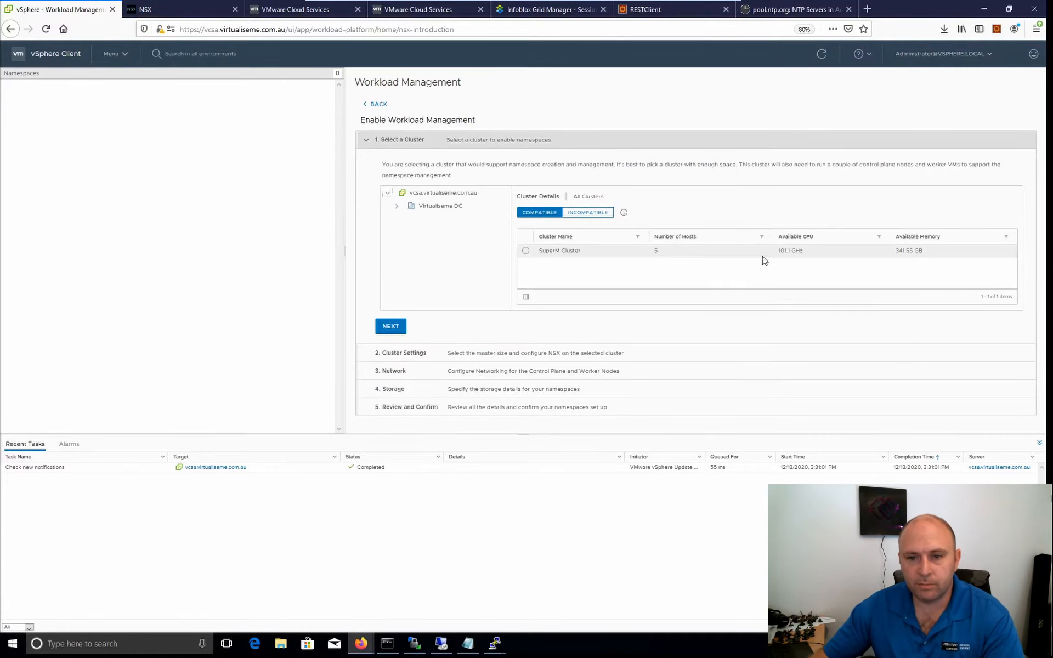
Choose SuperM Cluster as the cluster for namespaces and set its control plane size to Tiny.
{"action": "left_click", "coordinate": [527, 251]}
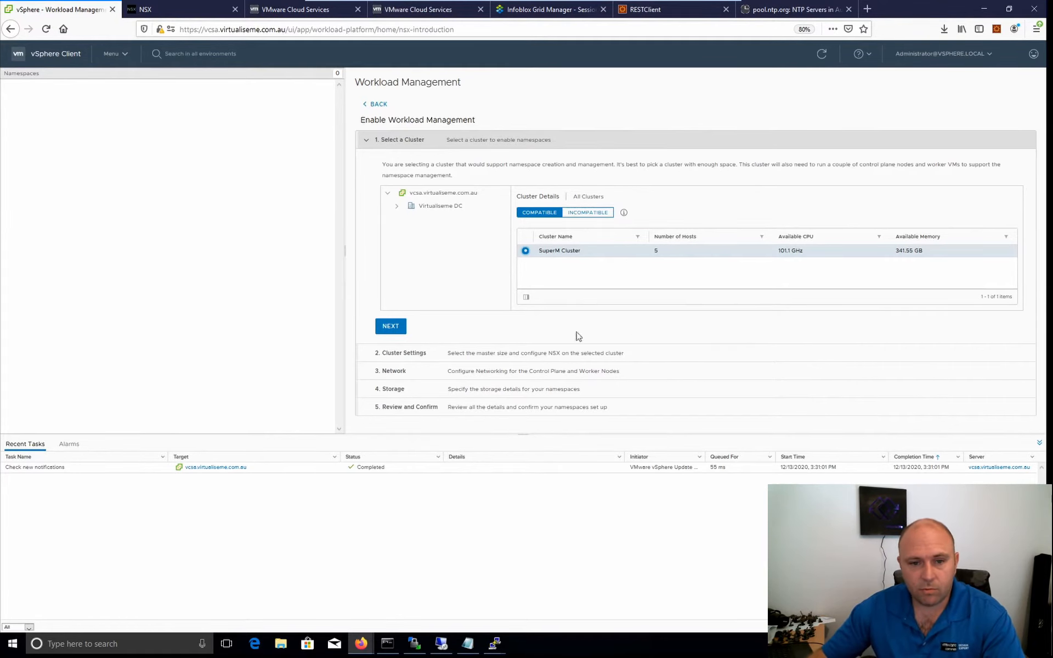
{"action": "left_click", "coordinate": [390, 329]}
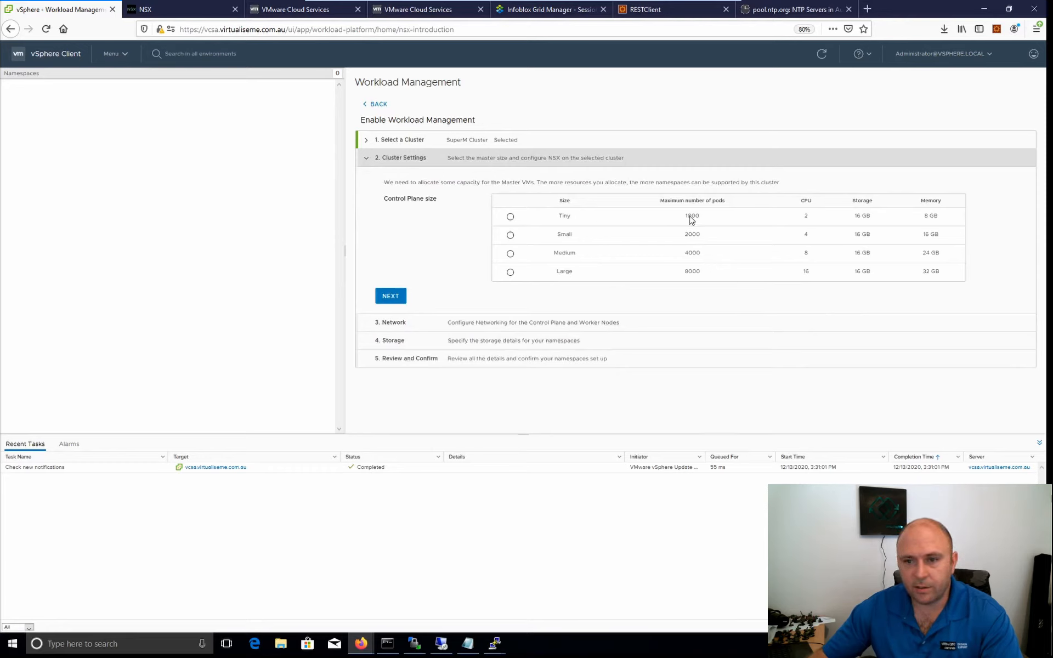
{"action": "left_click", "coordinate": [511, 216]}
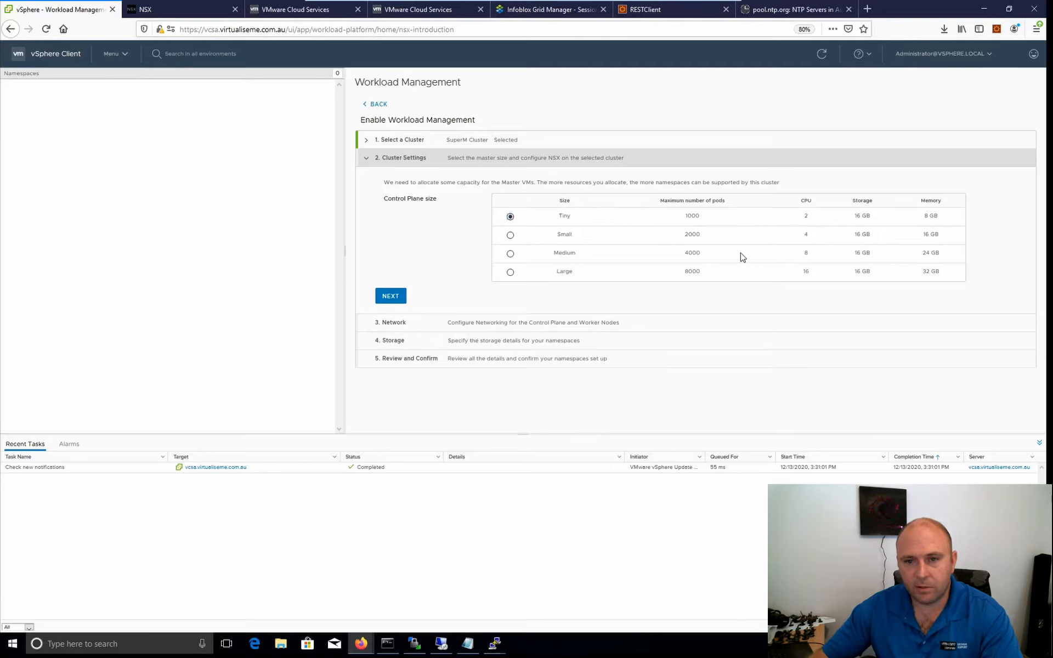
{"action": "left_click", "coordinate": [389, 297]}
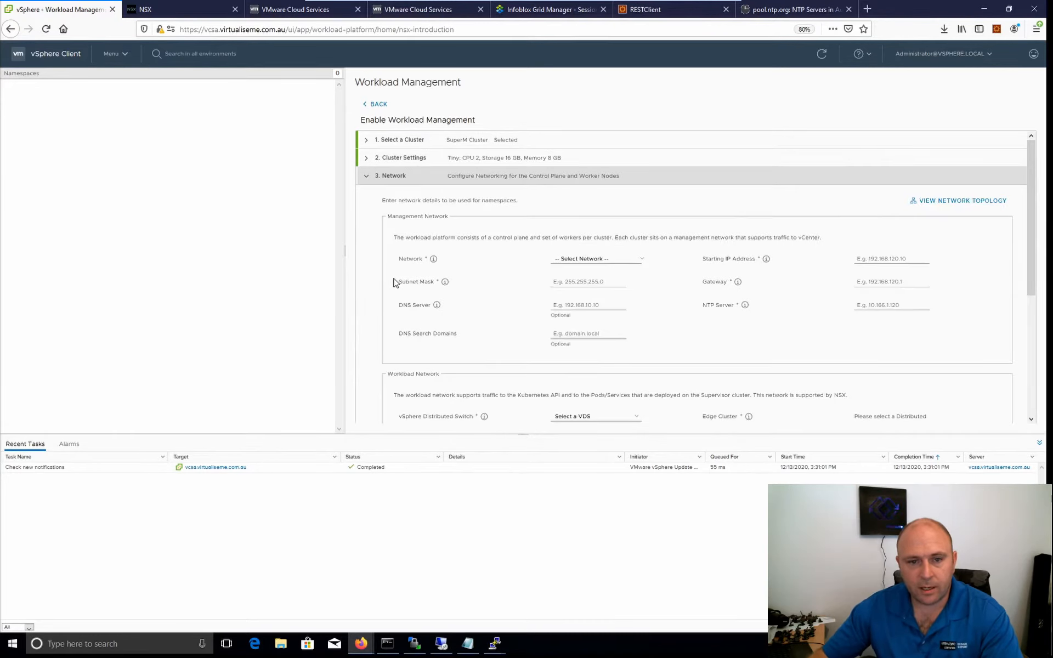
Select K8s-mgmt as the network for the management network.
{"action": "left_click", "coordinate": [600, 261]}
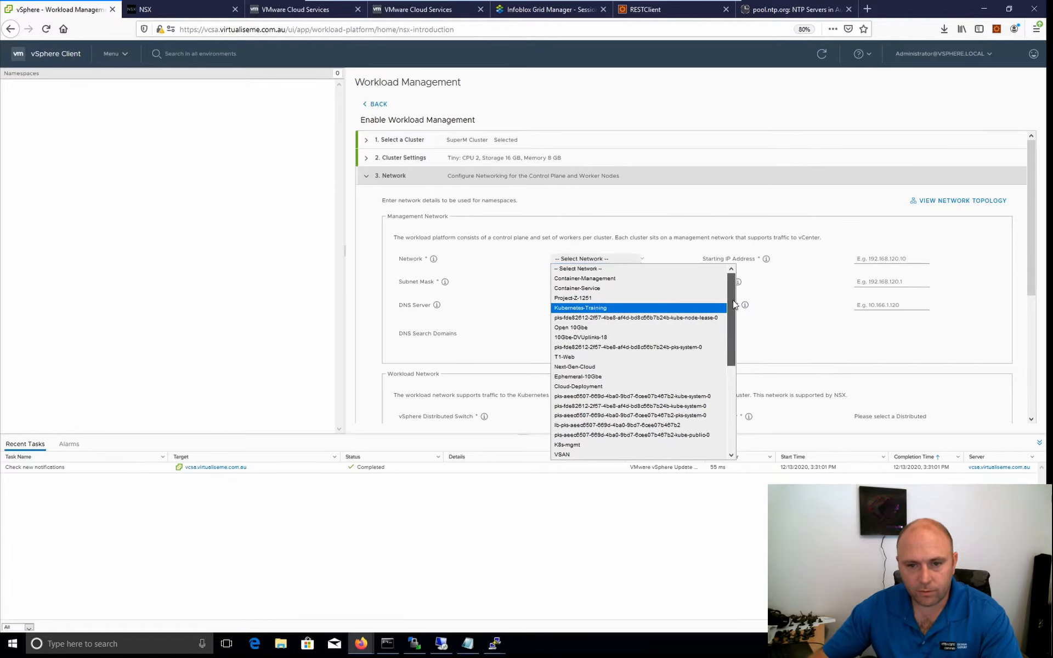
{"action": "left_click_drag", "start_coordinate": [735, 305], "coordinate": [751, 409]}
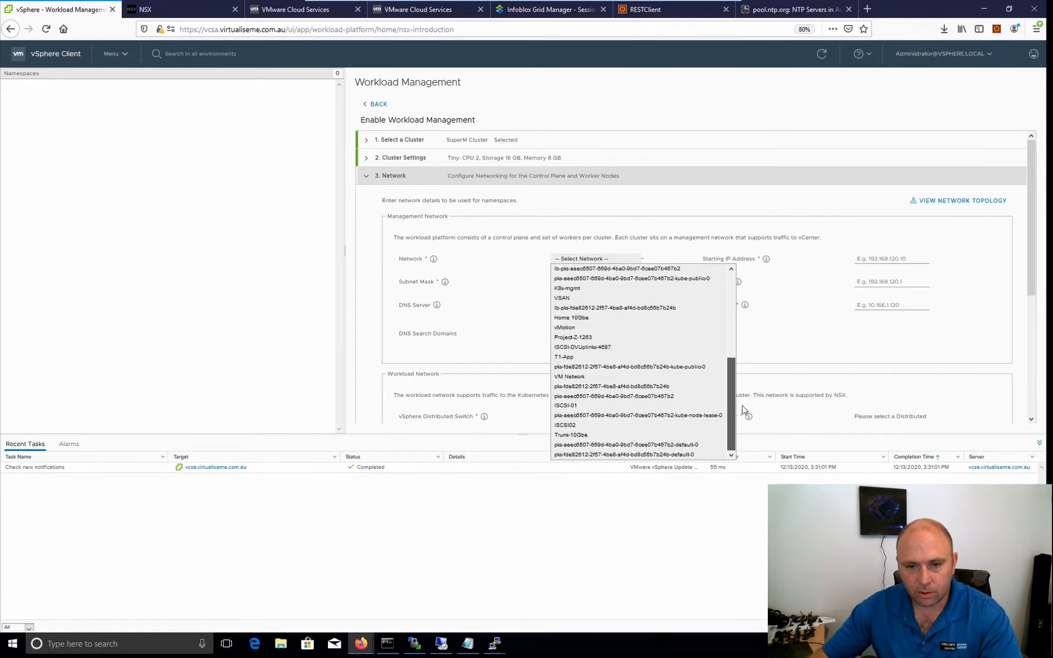
{"action": "scroll", "coordinate": [658, 362], "scroll_direction": "up", "scroll_amount": 2}
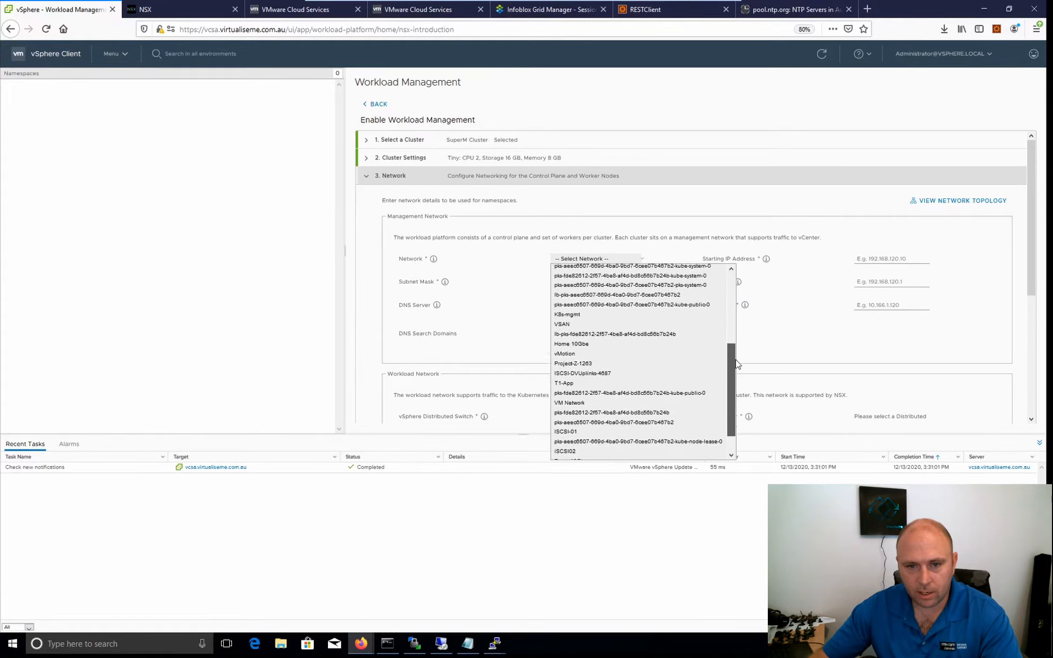
{"action": "left_click", "coordinate": [574, 339]}
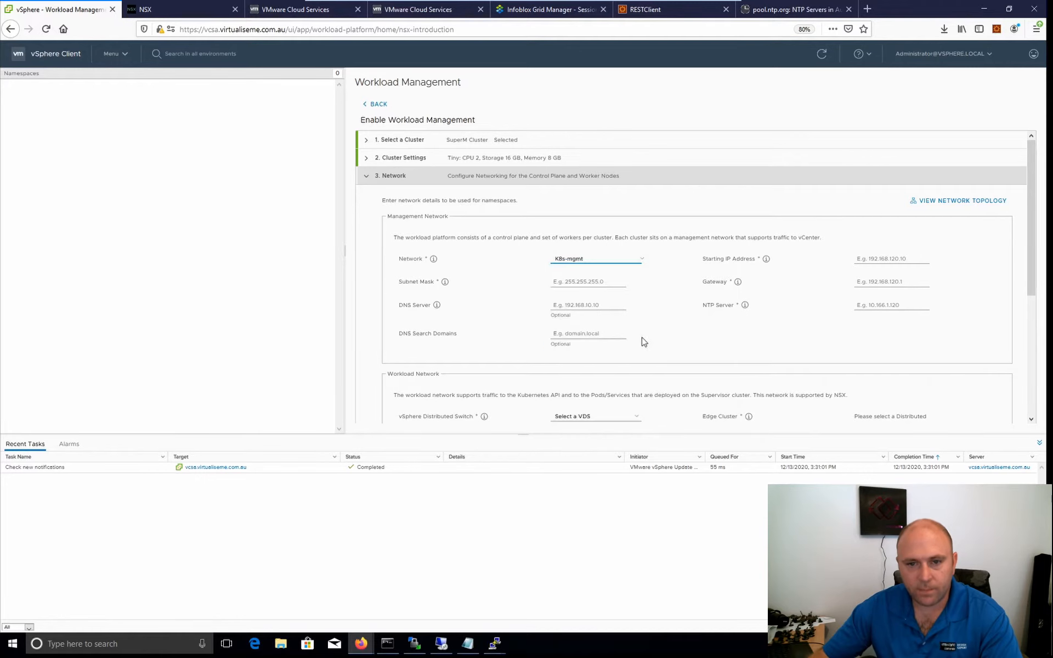
{"action": "left_click", "coordinate": [583, 281]}
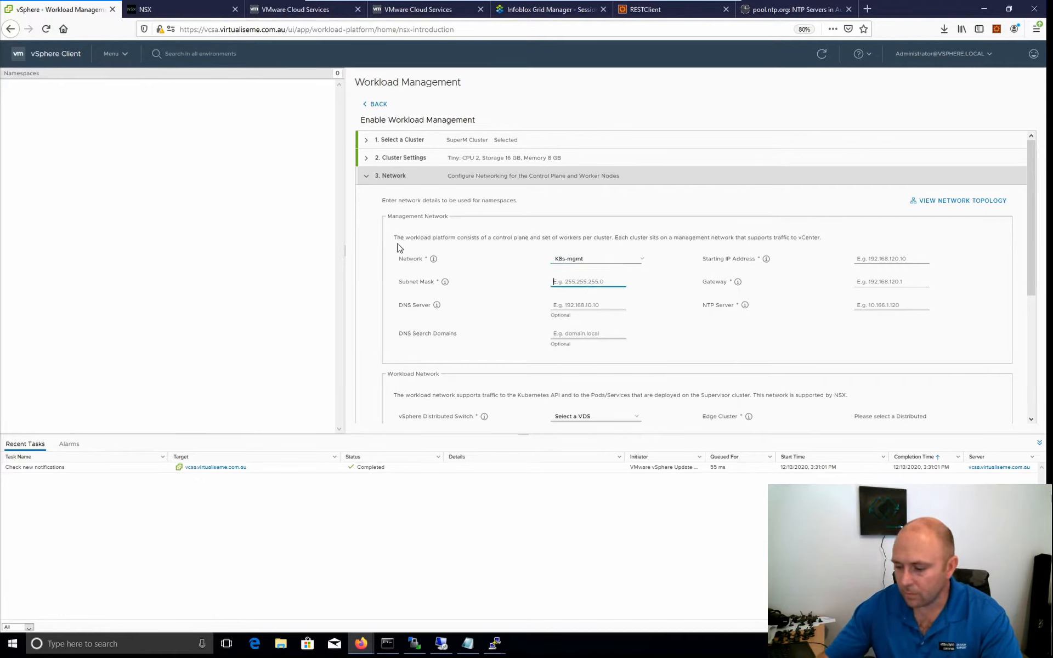
{"action": "type", "text": "10.60"}
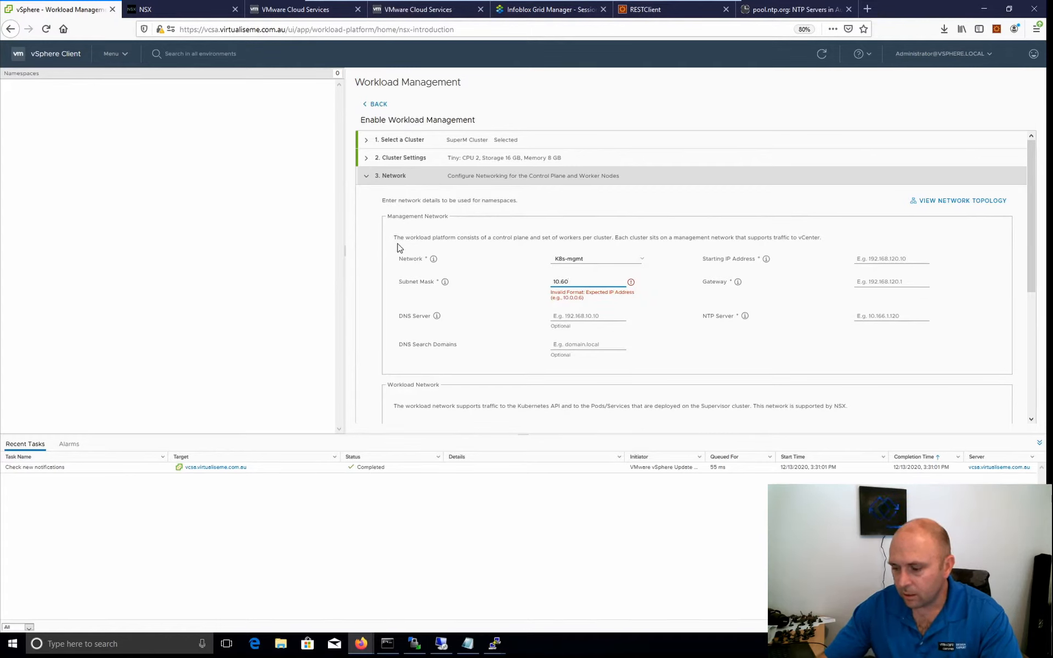
{"action": "type", "text": ".20"}
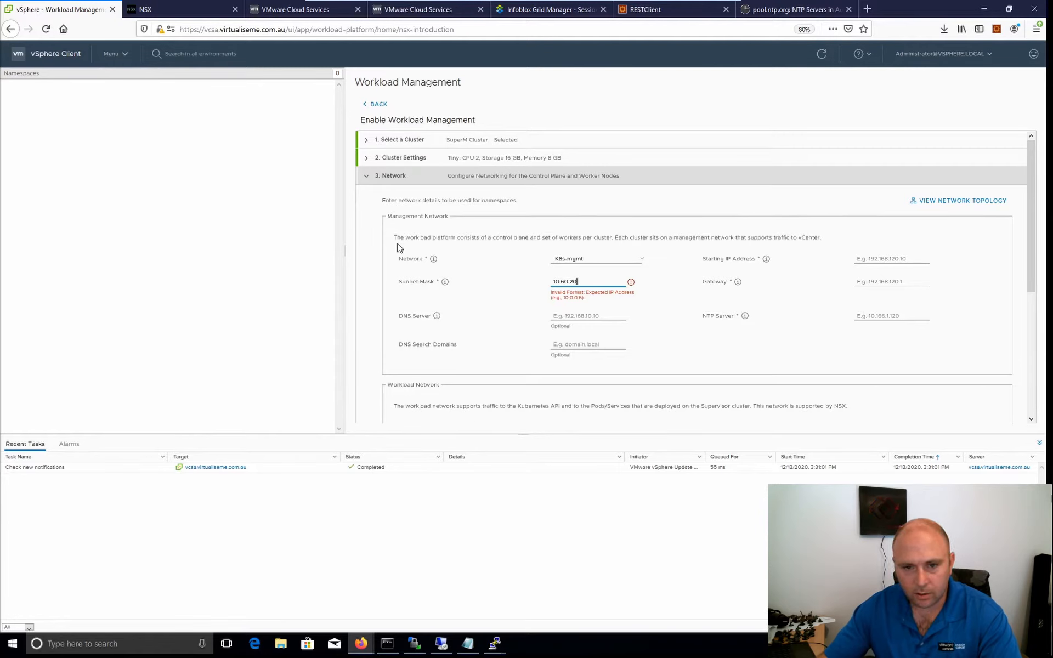
{"action": "type", "text": ".0/"}
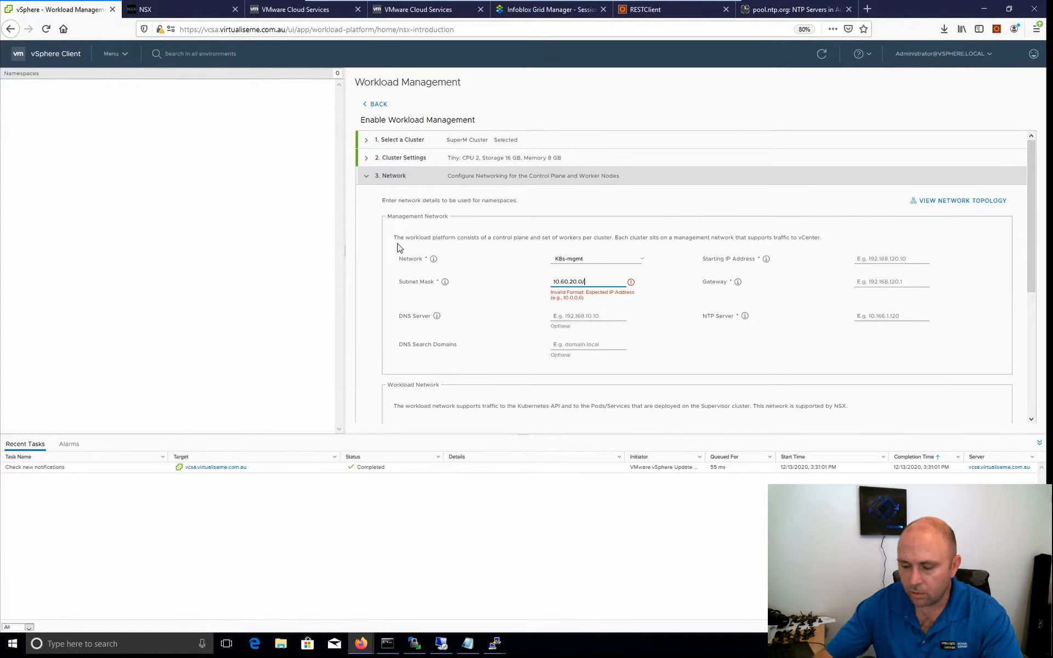
{"action": "type", "text": "24"}
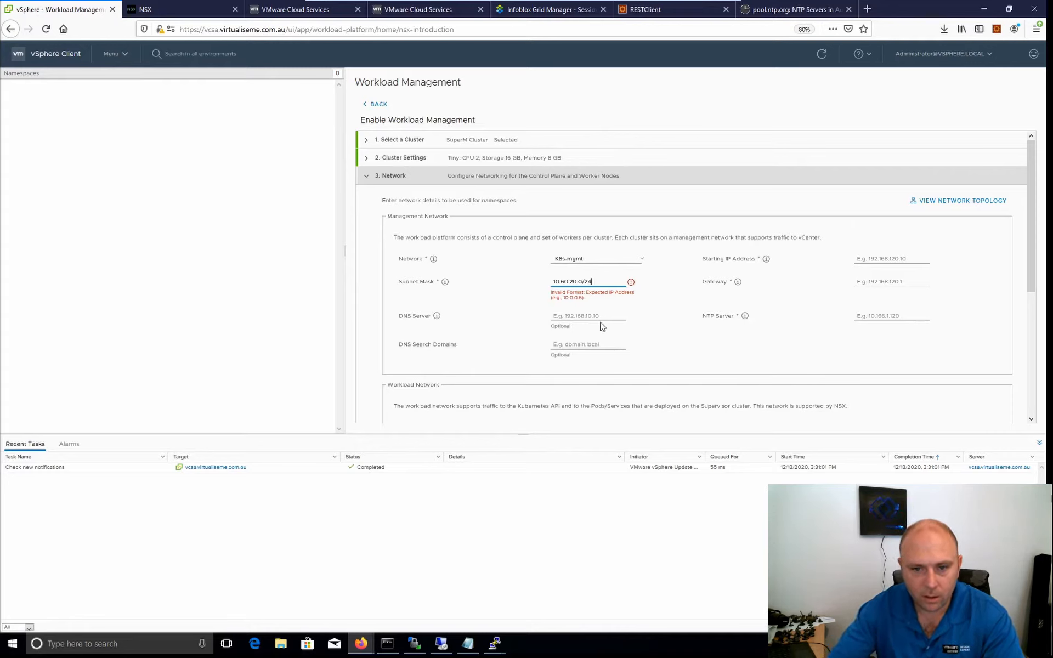
{"action": "key", "text": "BackSpace"}
{"action": "key", "text": "BackSpace"}
{"action": "key", "text": "BackSpace"}
{"action": "key", "text": "BackSpace"}
{"action": "key", "text": "BackSpace"}
{"action": "key", "text": "BackSpace"}
{"action": "key", "text": "BackSpace"}
{"action": "key", "text": "BackSpace"}
{"action": "key", "text": "BackSpace"}
{"action": "key", "text": "BackSpace"}
{"action": "key", "text": "BackSpace"}
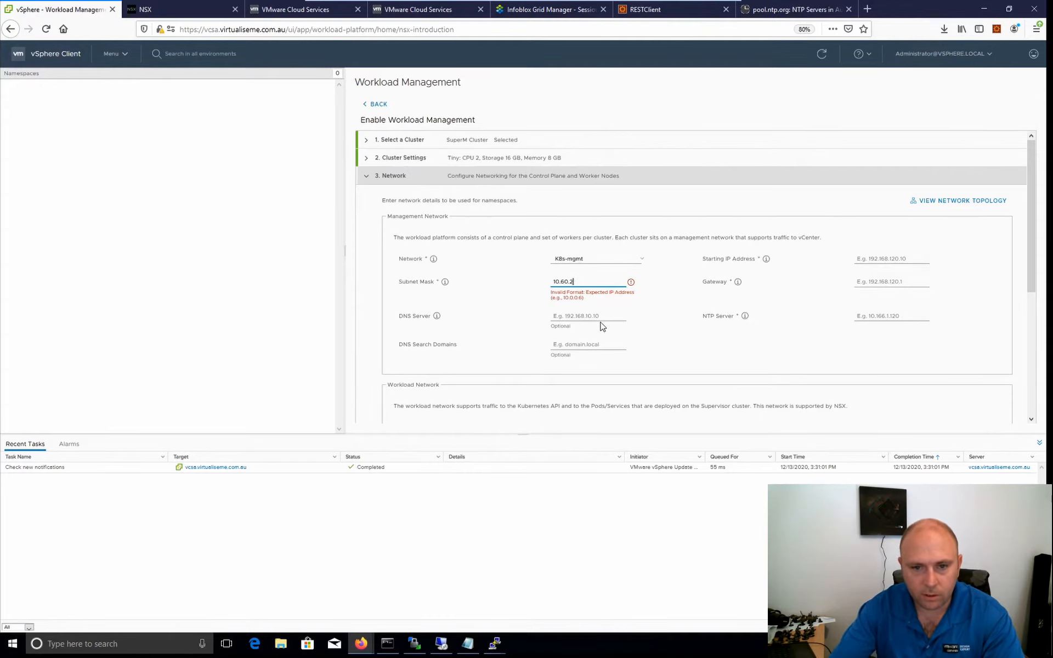
Set the management network's subnet mask to 255.255.255.0 and its starting IP address to 10.60.20.20.
{"action": "type", "text": "255"}
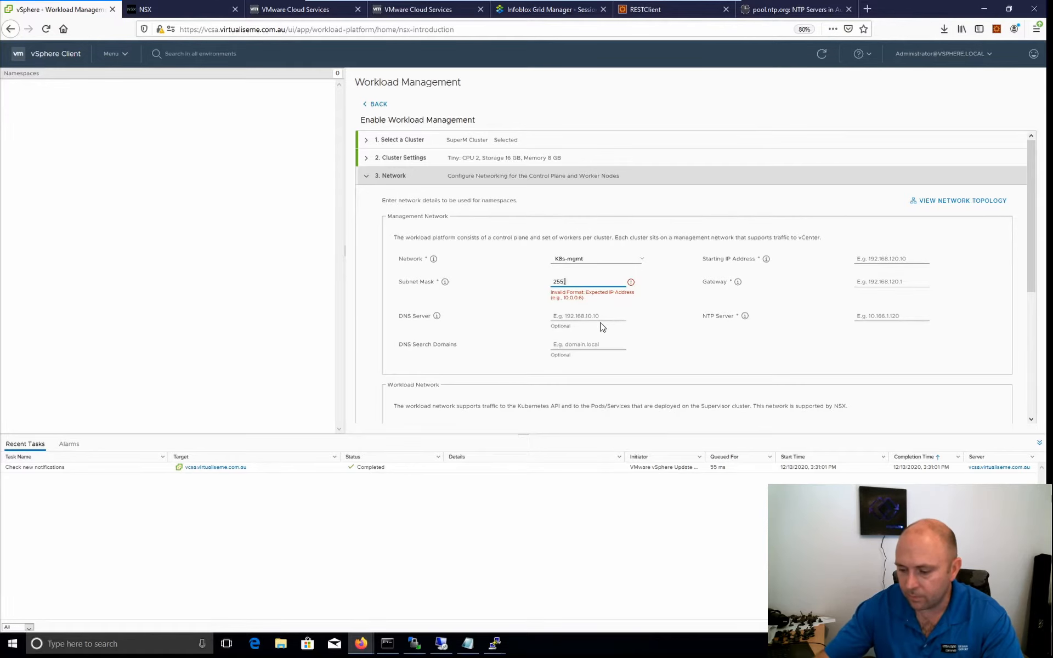
{"action": "type", "text": ".255.255.0"}
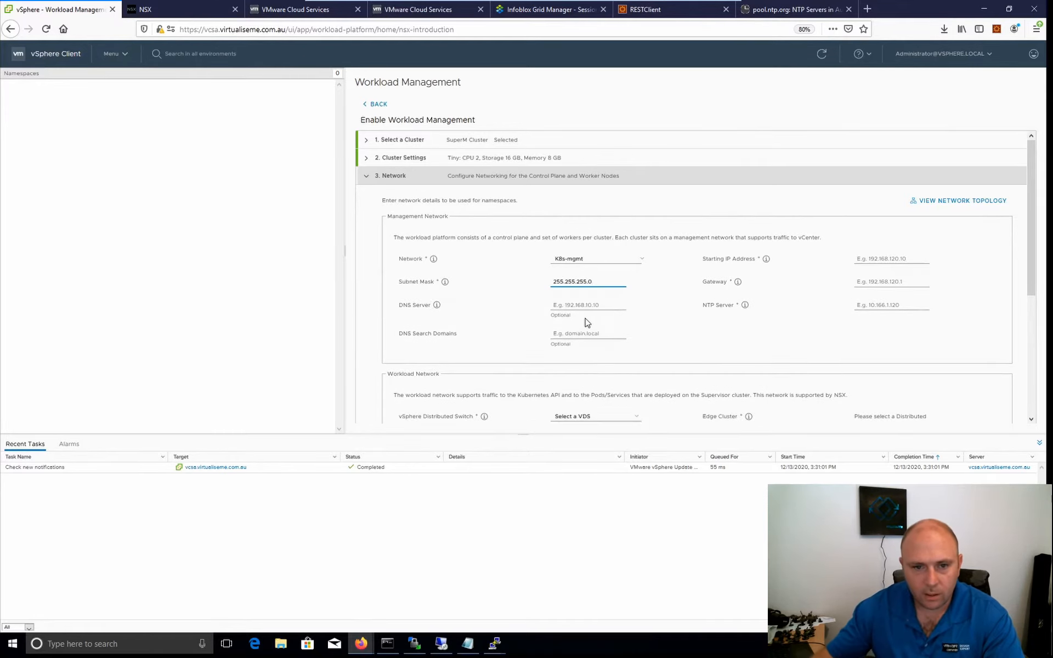
{"action": "left_click", "coordinate": [886, 261]}
{"action": "type", "text": "10.60."}
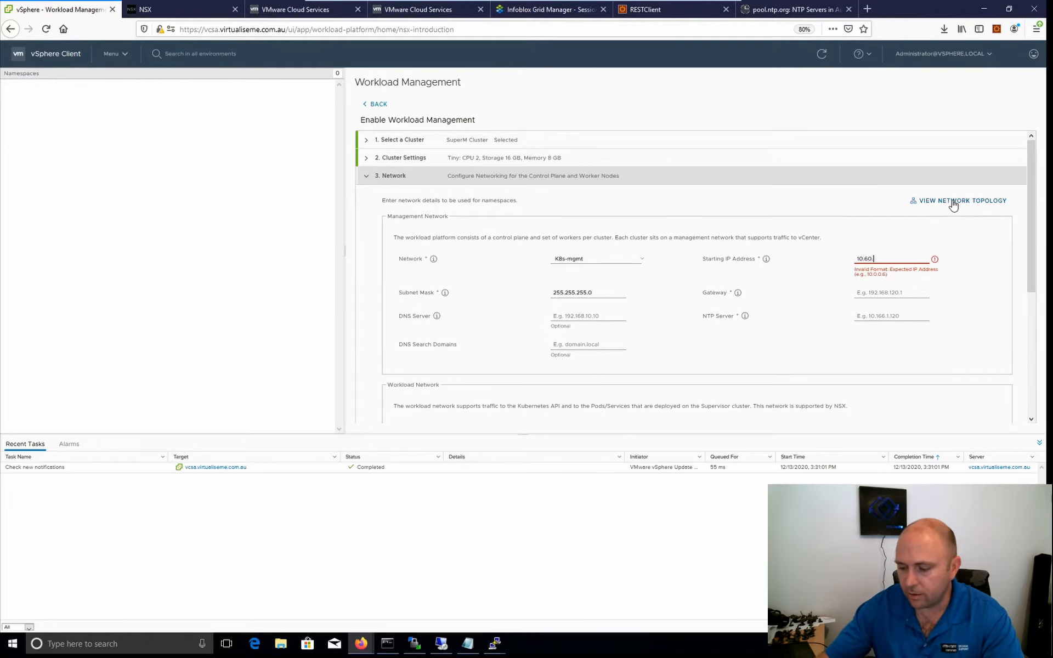
{"action": "type", "text": "2"}
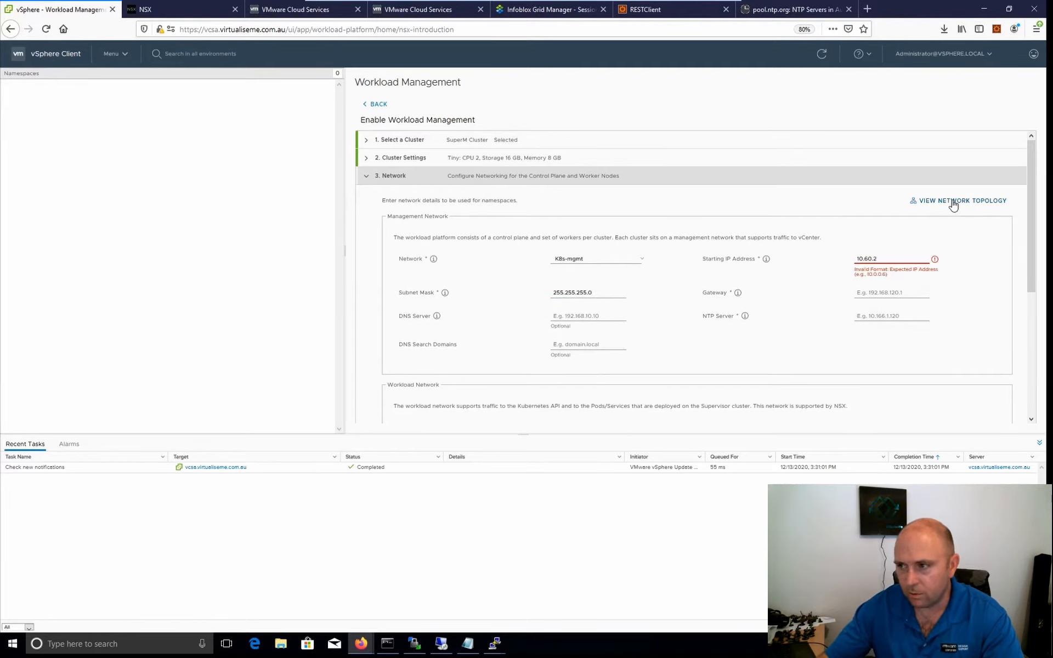
{"action": "type", "text": "0.20"}
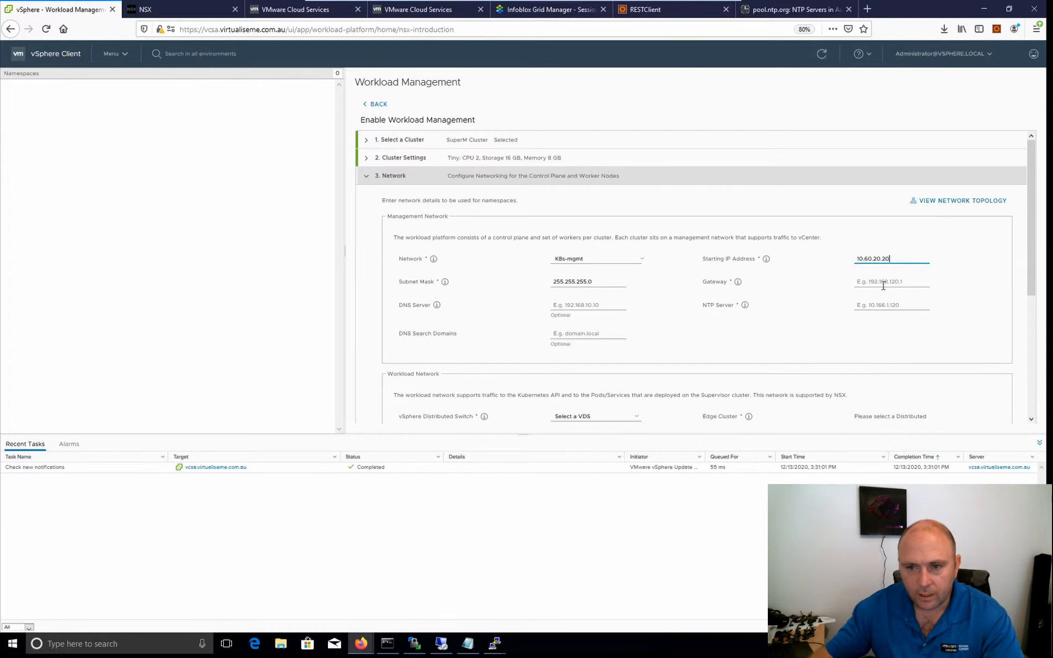
Set the management network's gateway to 10.60.20.1 and its DNS server to 10.0.0.240.
{"action": "left_click", "coordinate": [883, 285]}
{"action": "type", "text": "10"}
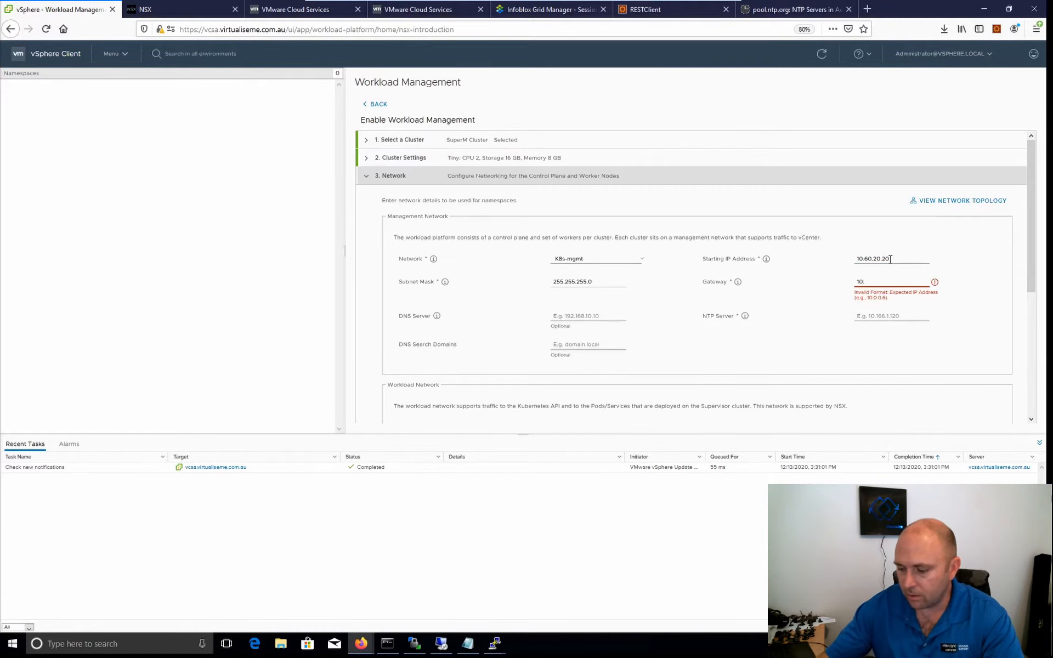
{"action": "type", "text": ".60.20.1"}
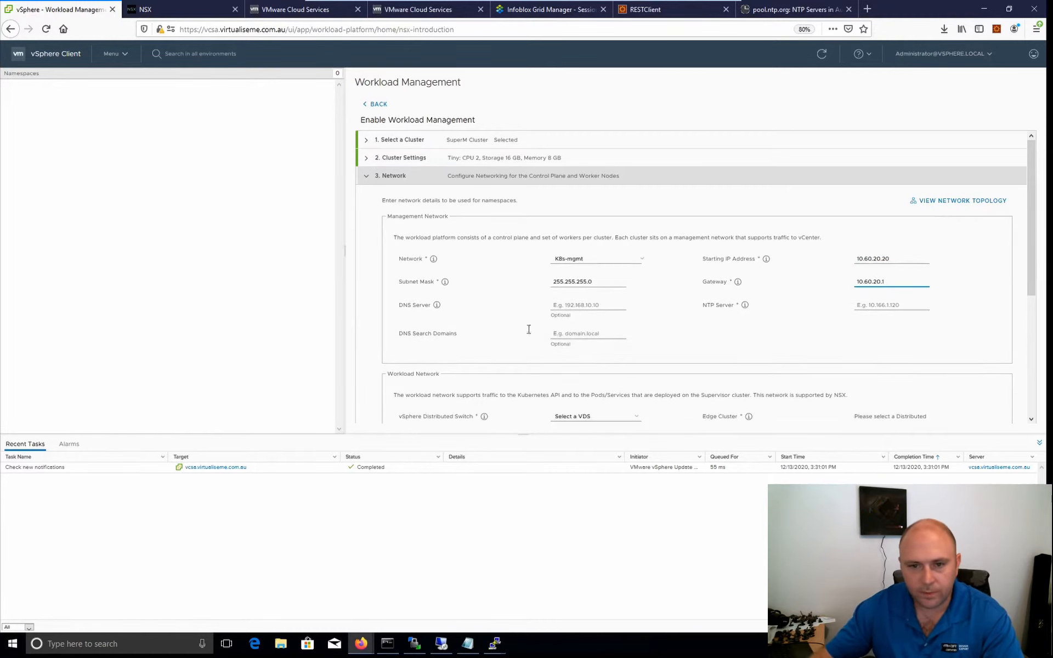
{"action": "left_click", "coordinate": [591, 312]}
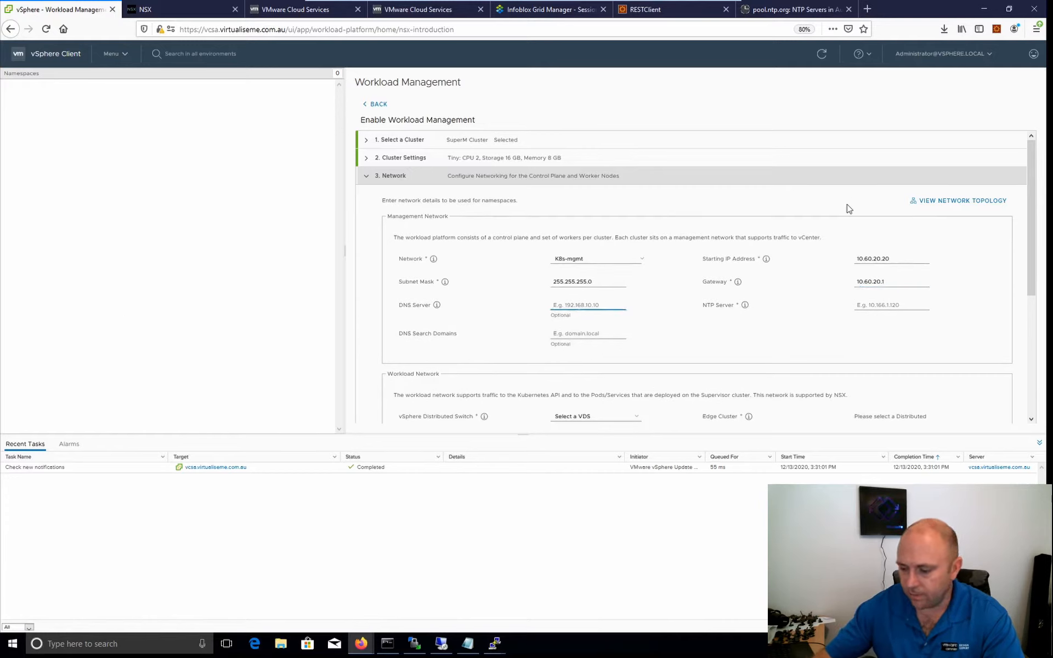
{"action": "type", "text": "10"}
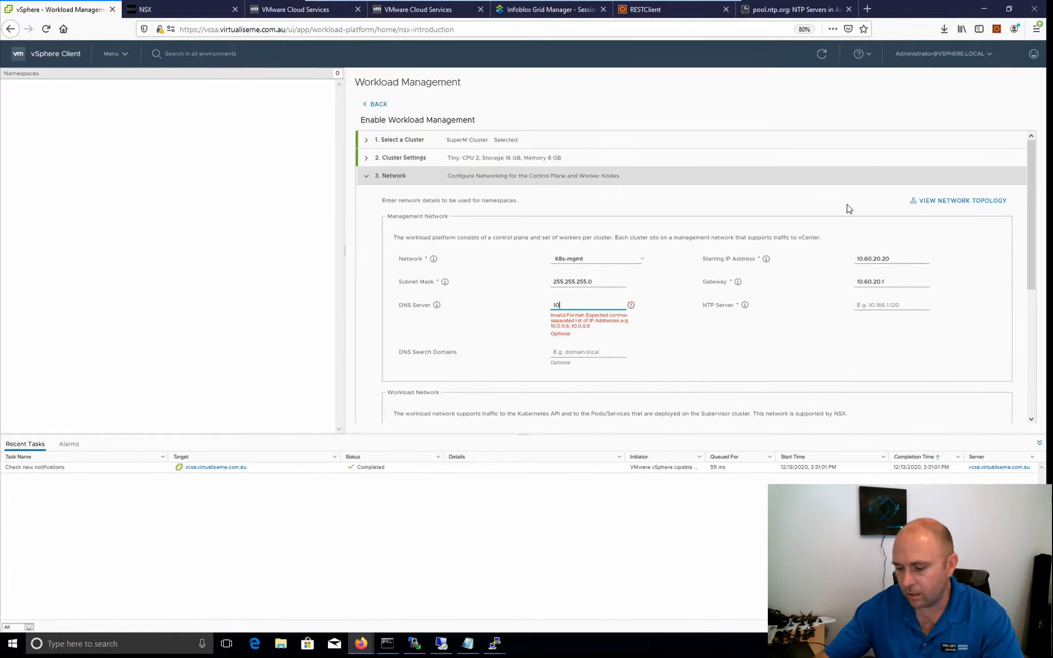
{"action": "type", "text": ".0.0.240"}
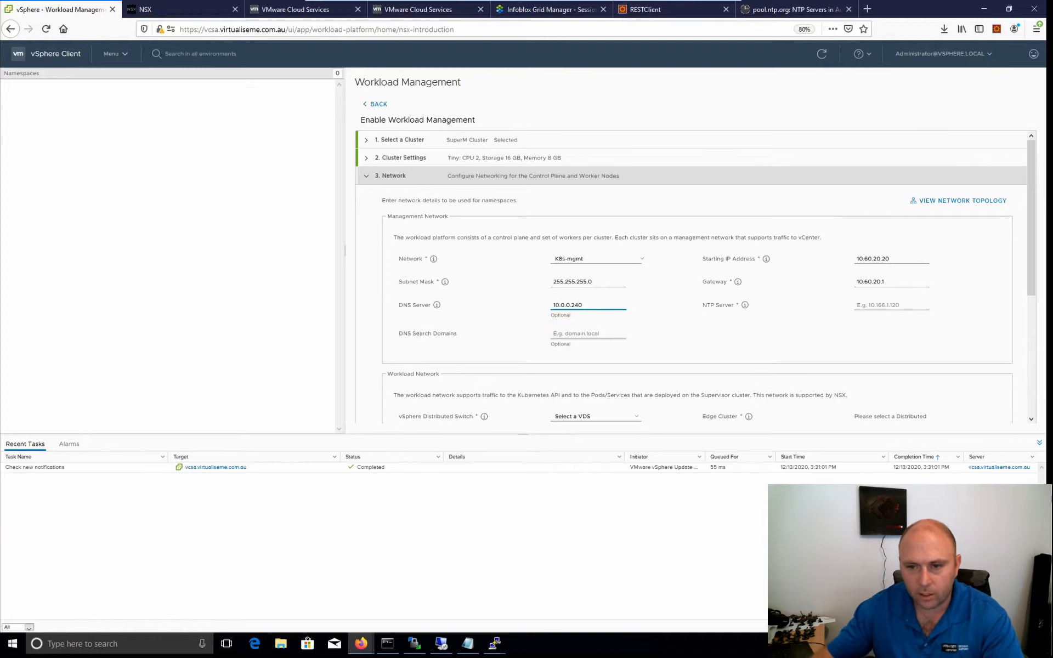
Try to use au.pool.ntp.org as the management network's NTP server and clear the entry.
{"action": "left_click", "coordinate": [873, 303]}
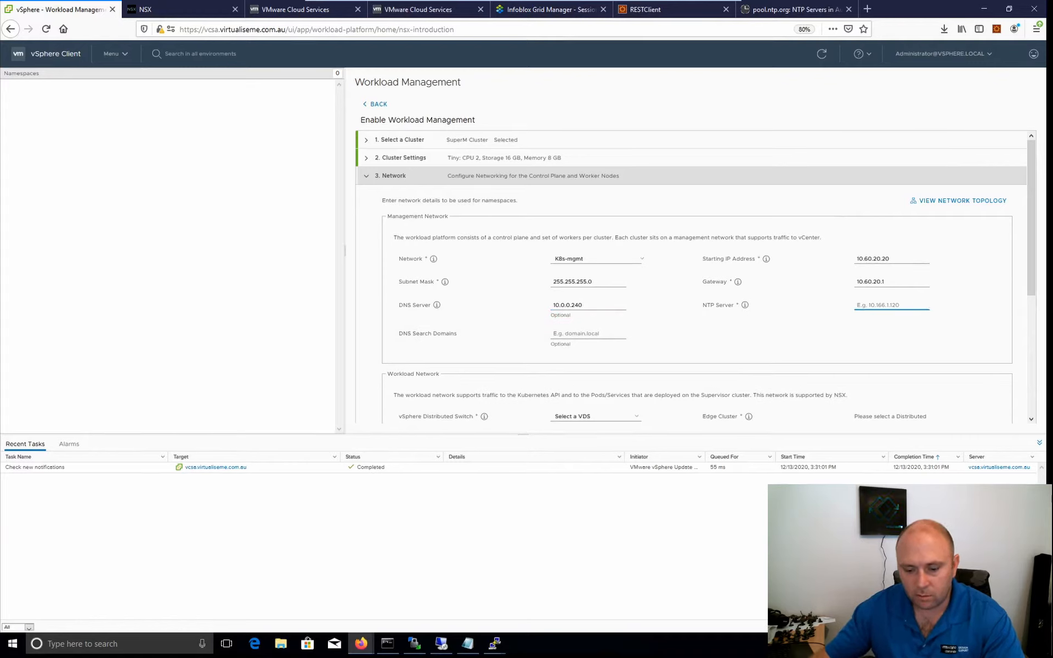
{"action": "type", "text": "au.pool.ntp.org"}
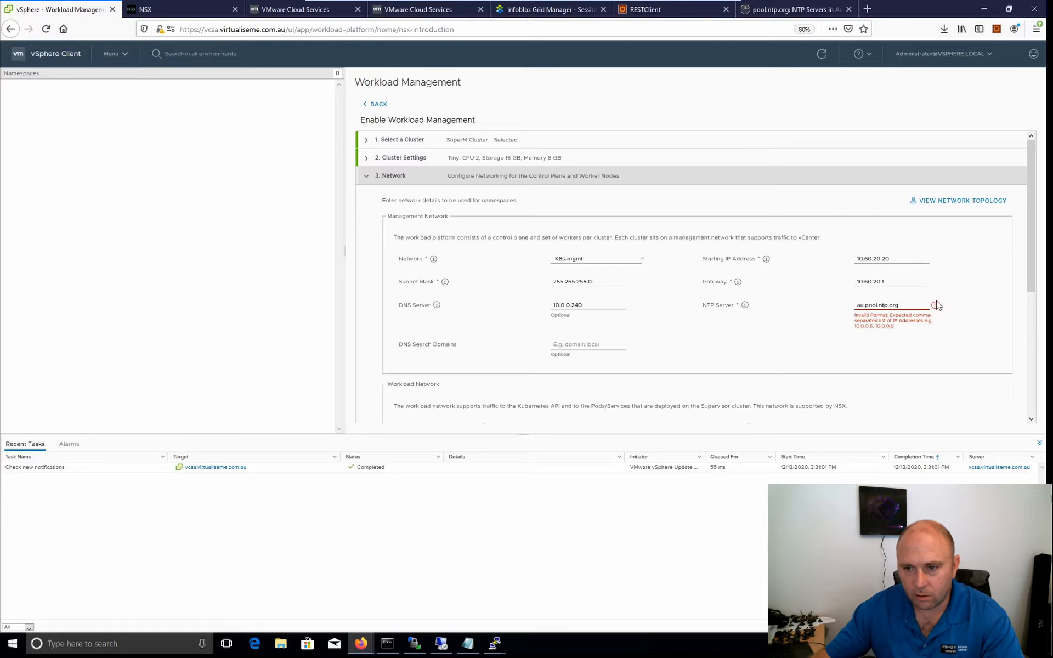
{"action": "key", "text": "ctrl+a"}
{"action": "key", "text": "BackSpace"}
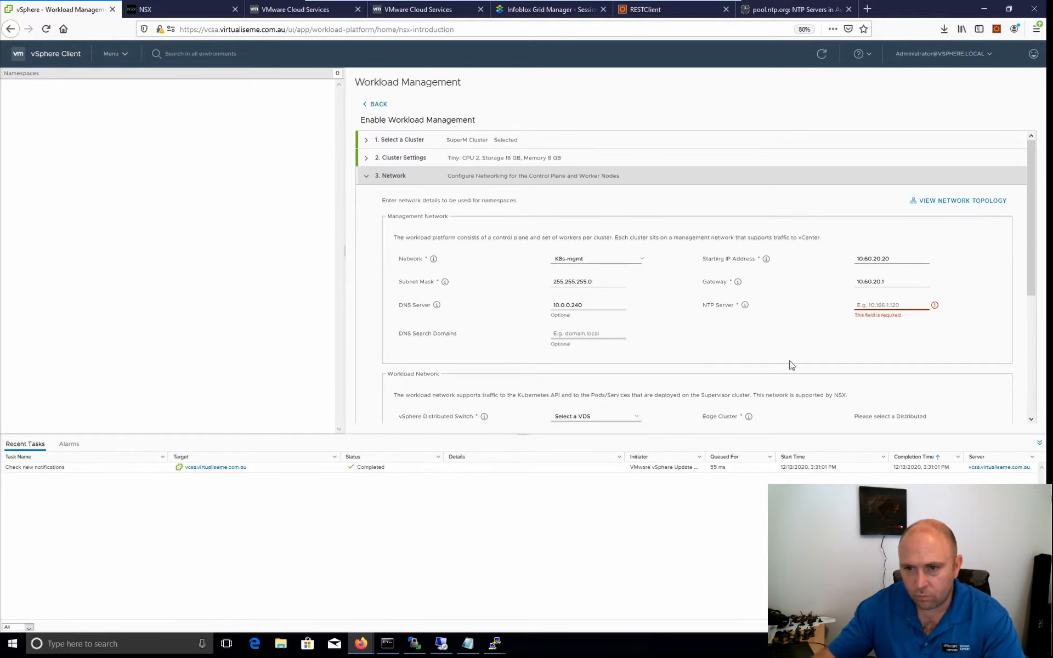
Set the management network's NTP server to 192.168.0.10.
{"action": "type", "text": "192"}
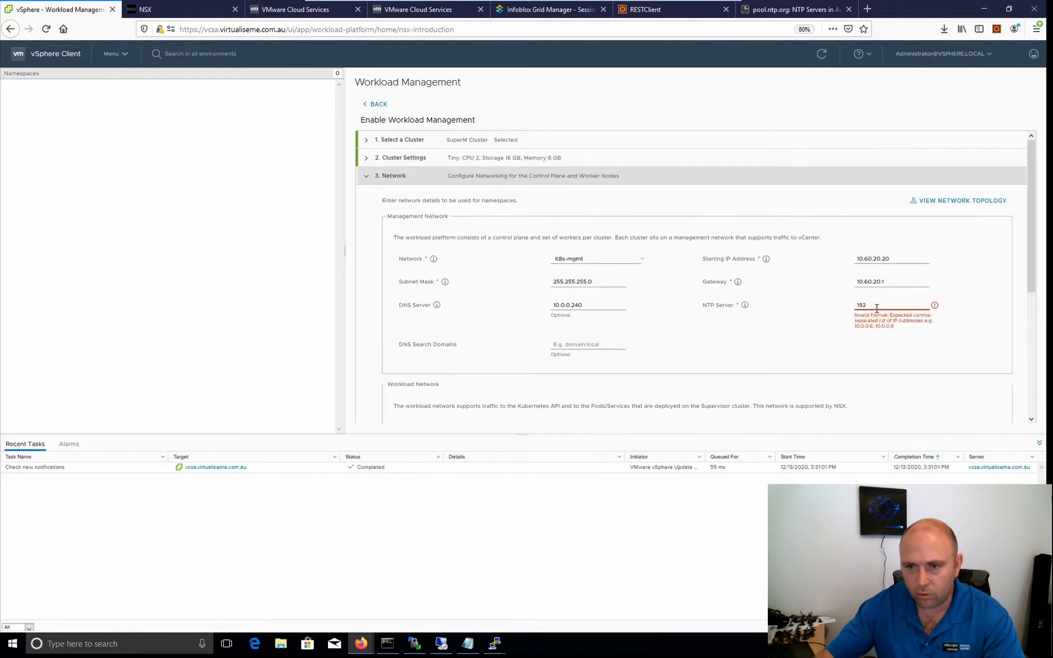
{"action": "type", "text": ".168.0."}
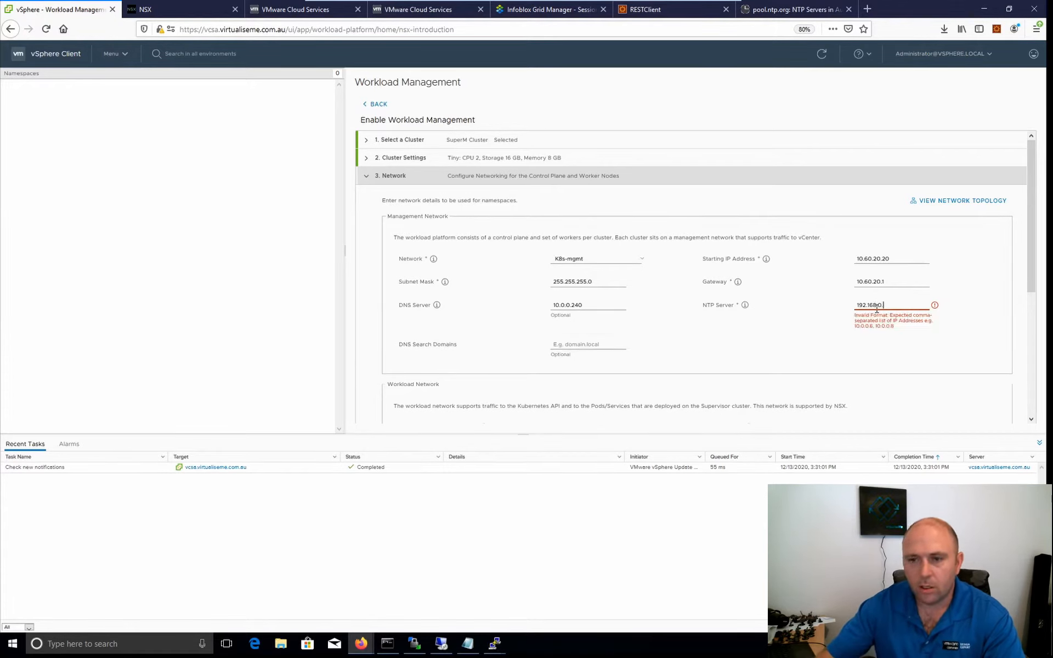
{"action": "type", "text": "14"}
{"action": "type", "text": "0"}
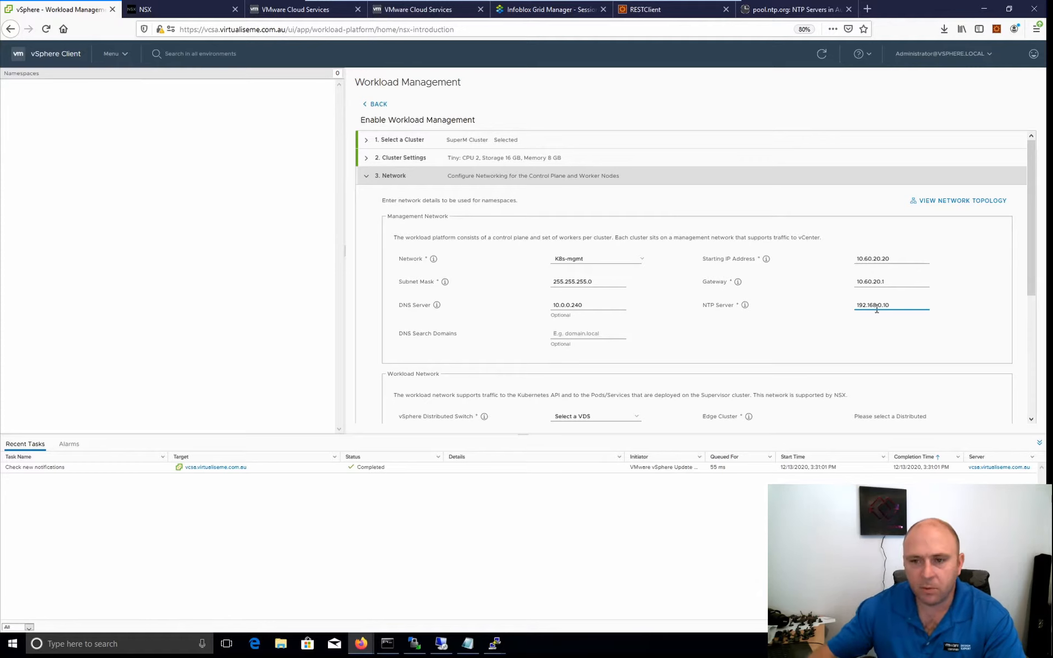
Set the management network's DNS search domain to virtualiseme.com.au.
{"action": "left_click", "coordinate": [577, 335]}
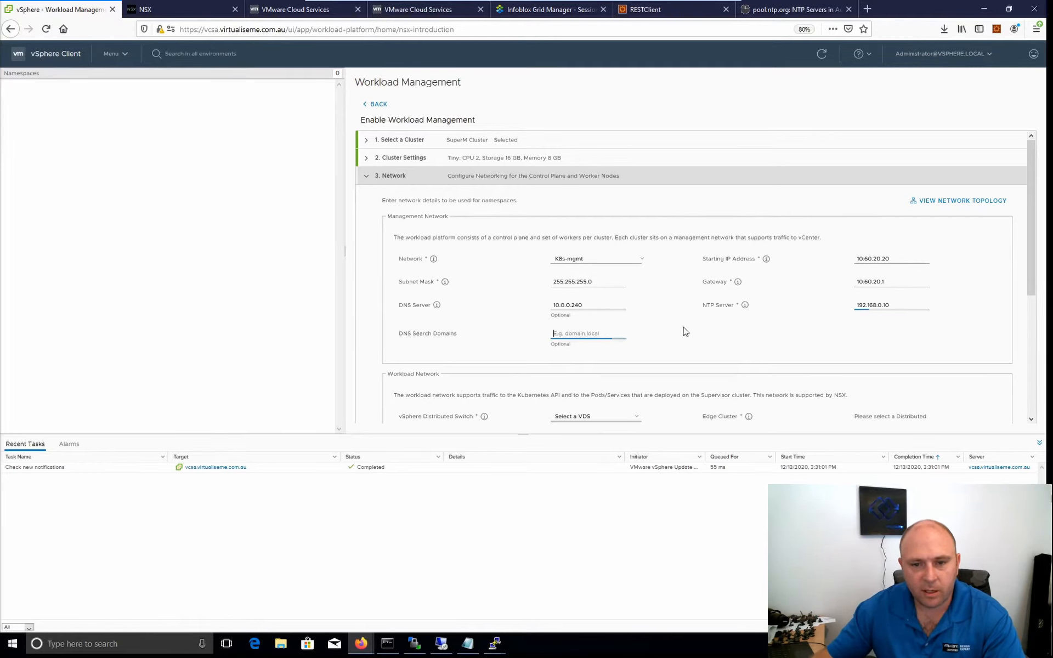
{"action": "type", "text": "virt"}
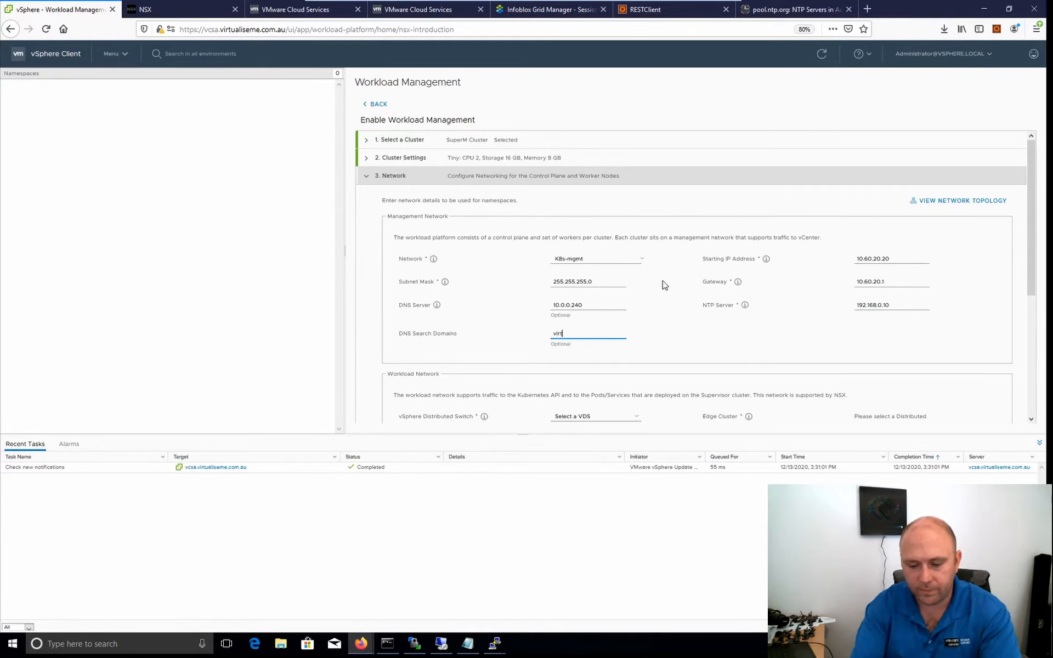
{"action": "type", "text": "ualiseme.com.au"}
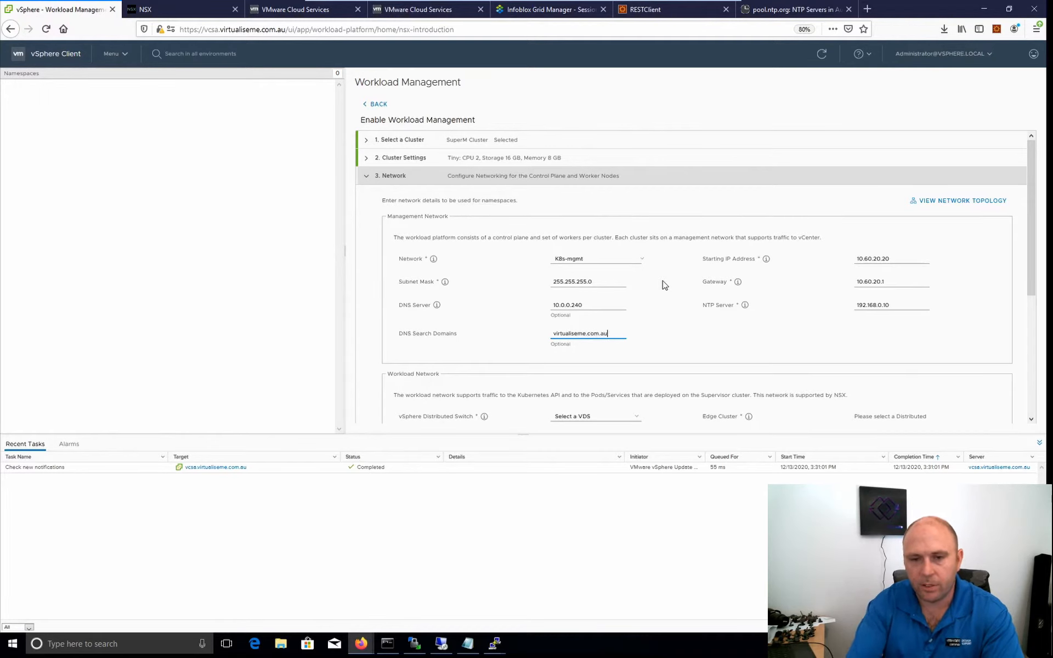
Choose ISCSI as the workload network's vSphere Distributed Switch and EdgeCluster01 as its edge cluster.
{"action": "scroll", "coordinate": [680, 258], "scroll_direction": "down", "scroll_amount": 2}
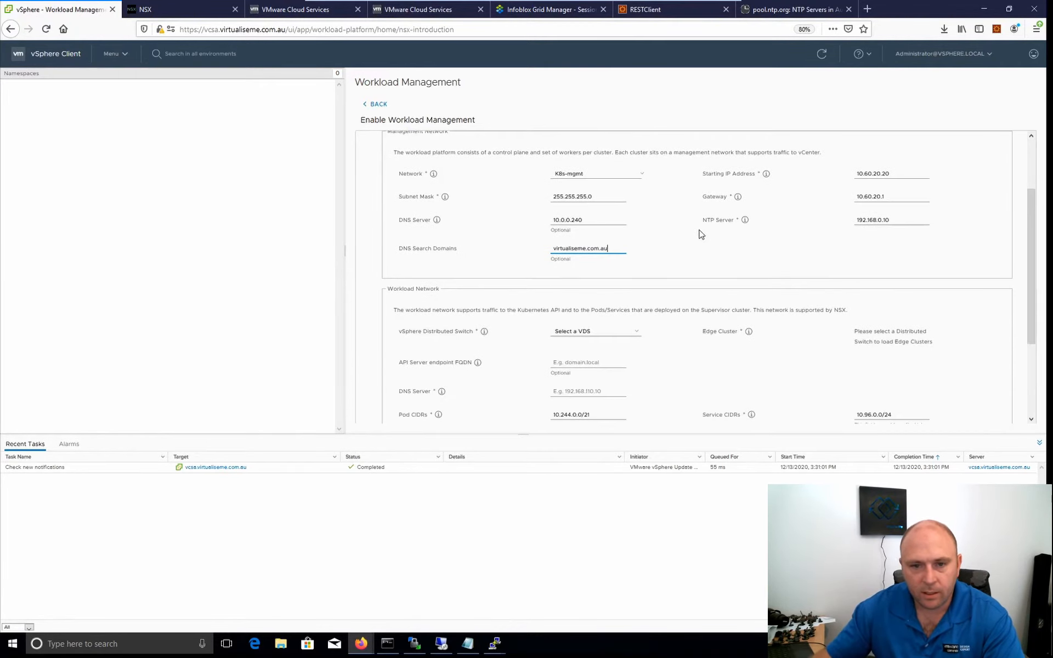
{"action": "scroll", "coordinate": [699, 233], "scroll_direction": "down", "scroll_amount": 2}
{"action": "scroll", "coordinate": [697, 236], "scroll_direction": "up", "scroll_amount": 3}
{"action": "scroll", "coordinate": [695, 241], "scroll_direction": "down", "scroll_amount": 3}
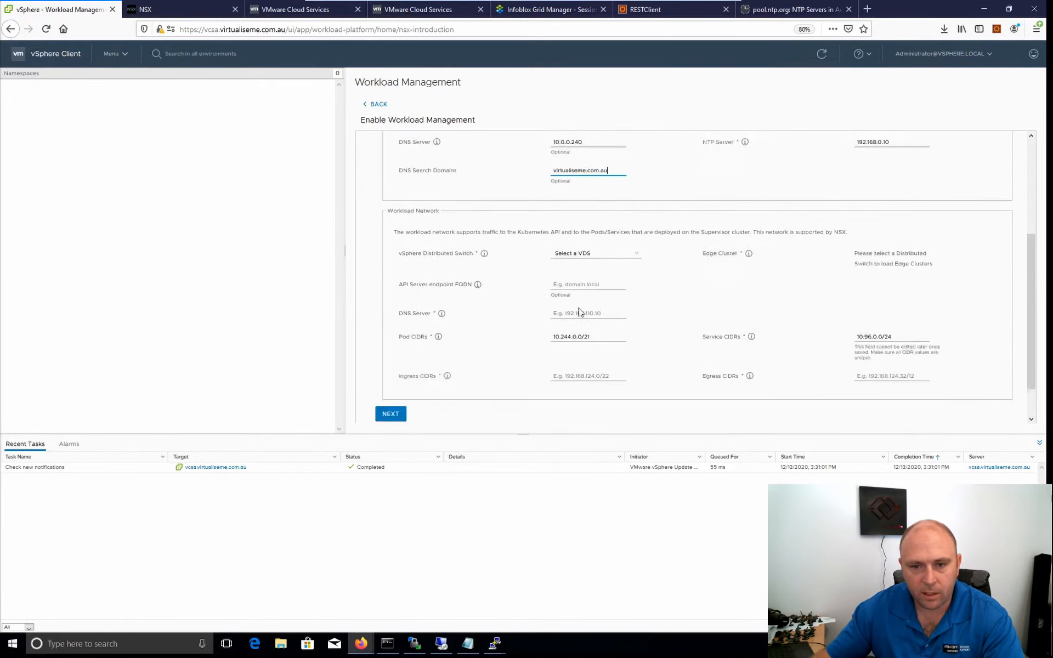
{"action": "left_click", "coordinate": [631, 247]}
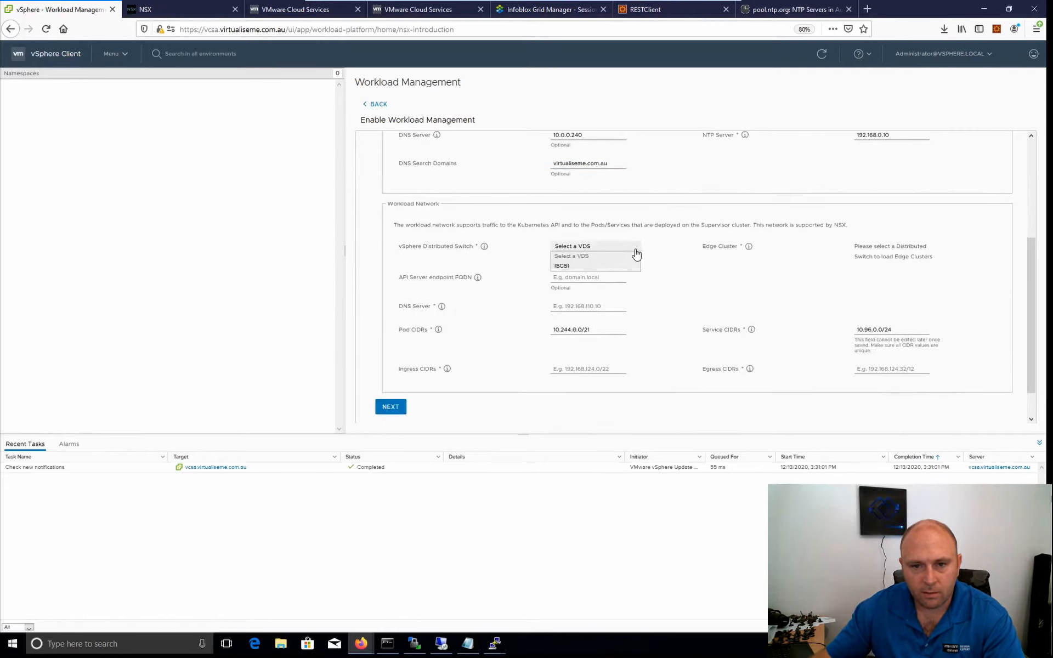
{"action": "left_click", "coordinate": [563, 266]}
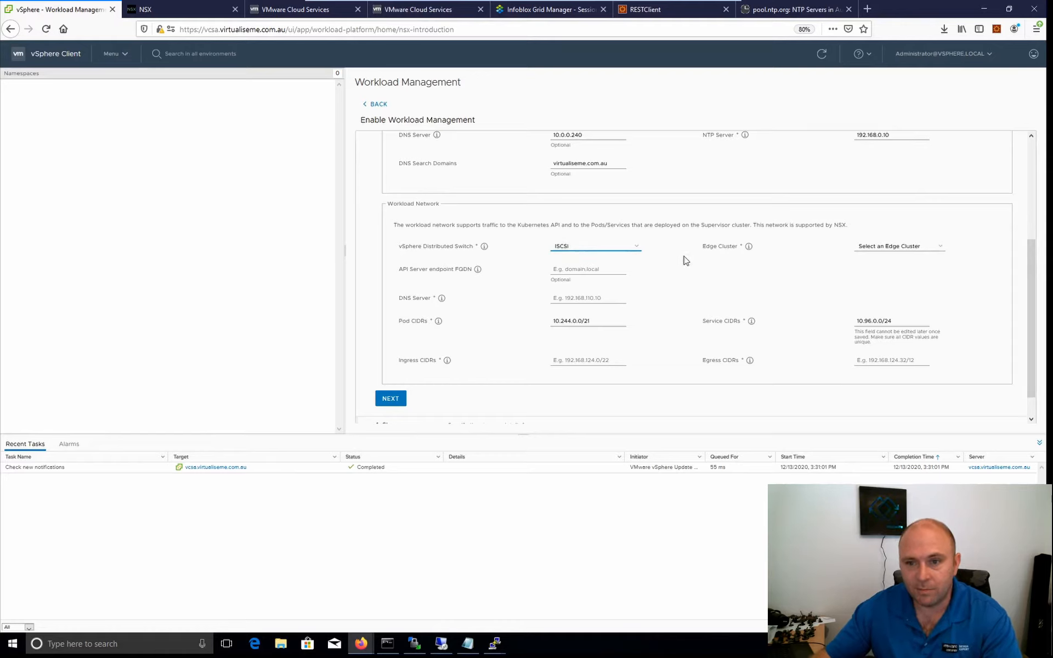
{"action": "left_click", "coordinate": [905, 246]}
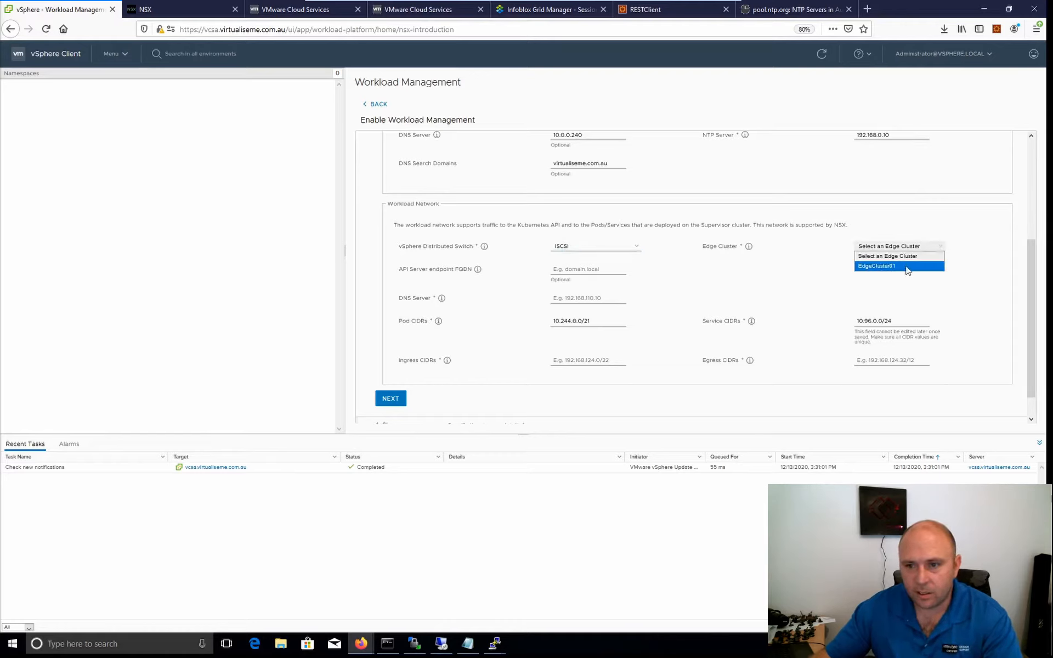
{"action": "left_click", "coordinate": [907, 269]}
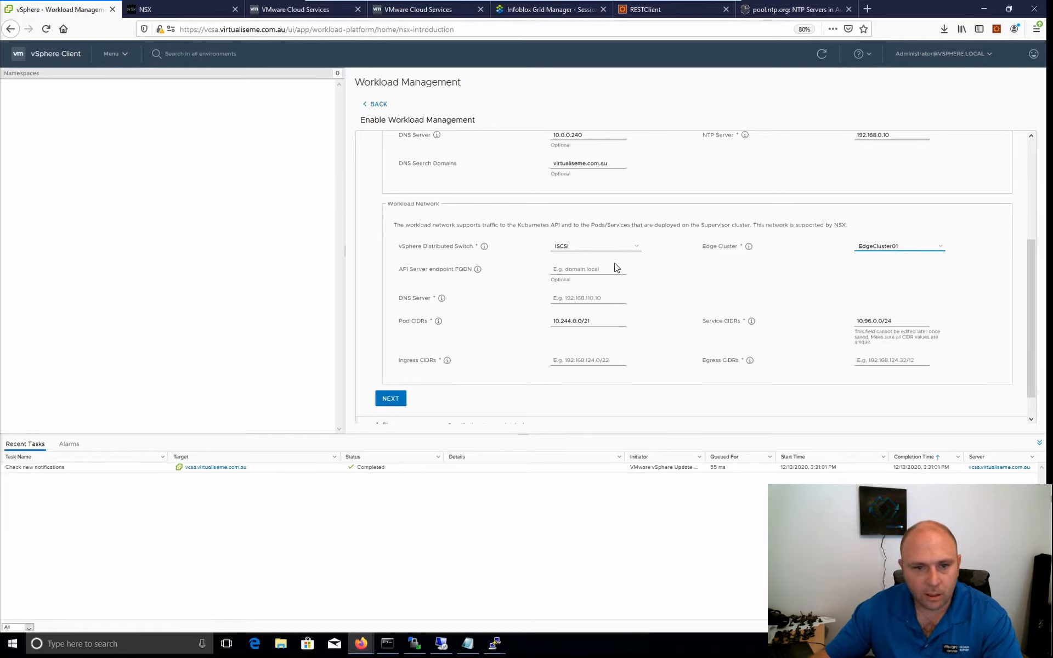
Set the workload network's DNS server to 10.0.0.240.
{"action": "left_click", "coordinate": [568, 297]}
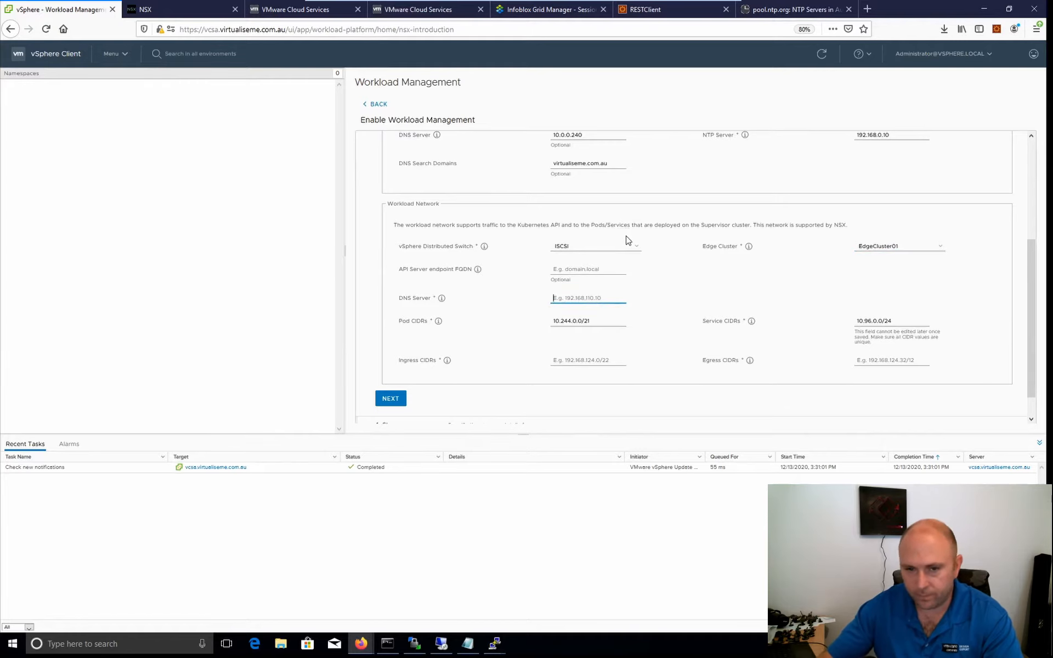
{"action": "type", "text": "10.0."}
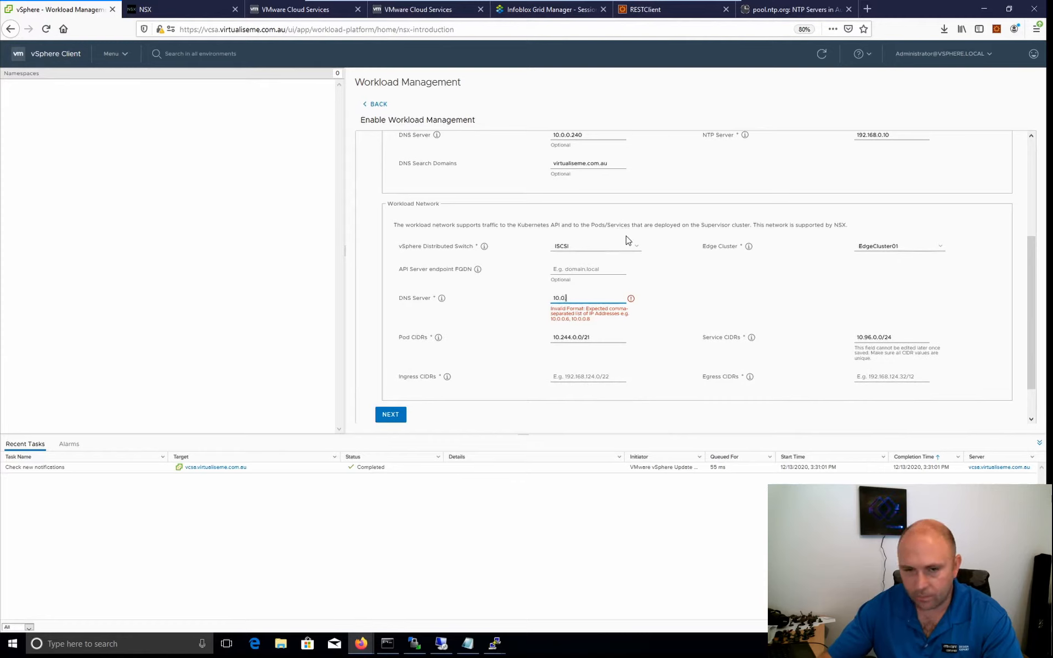
{"action": "type", "text": "0.240"}
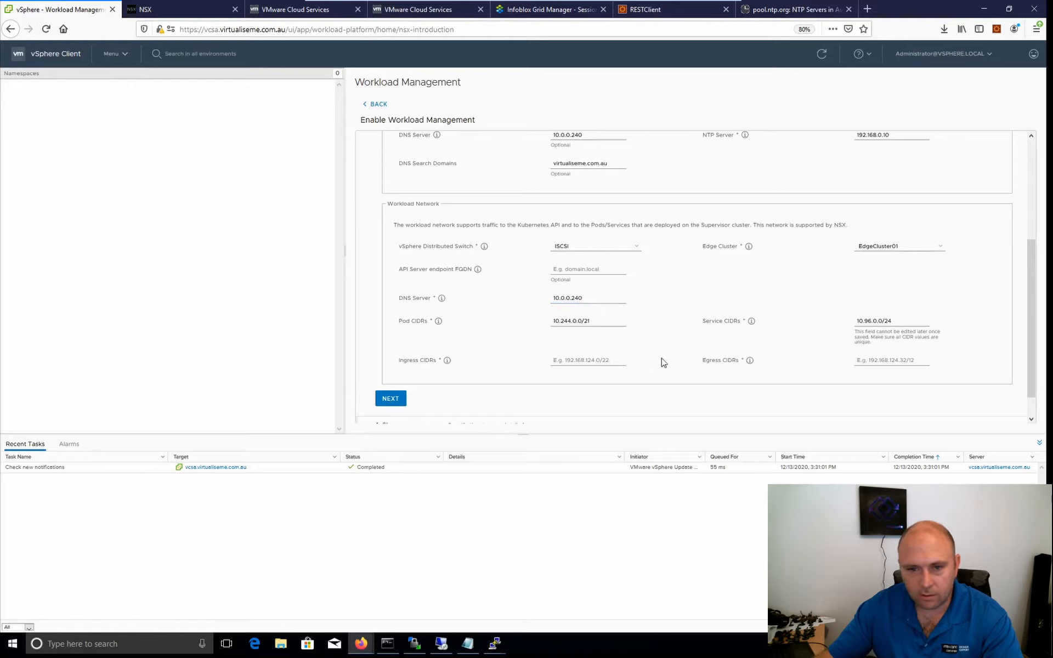
Set the workload network's ingress CIDR to 10.245.0.0/20.
{"action": "left_click", "coordinate": [601, 365]}
{"action": "scroll", "coordinate": [642, 348], "scroll_direction": "down", "scroll_amount": 1}
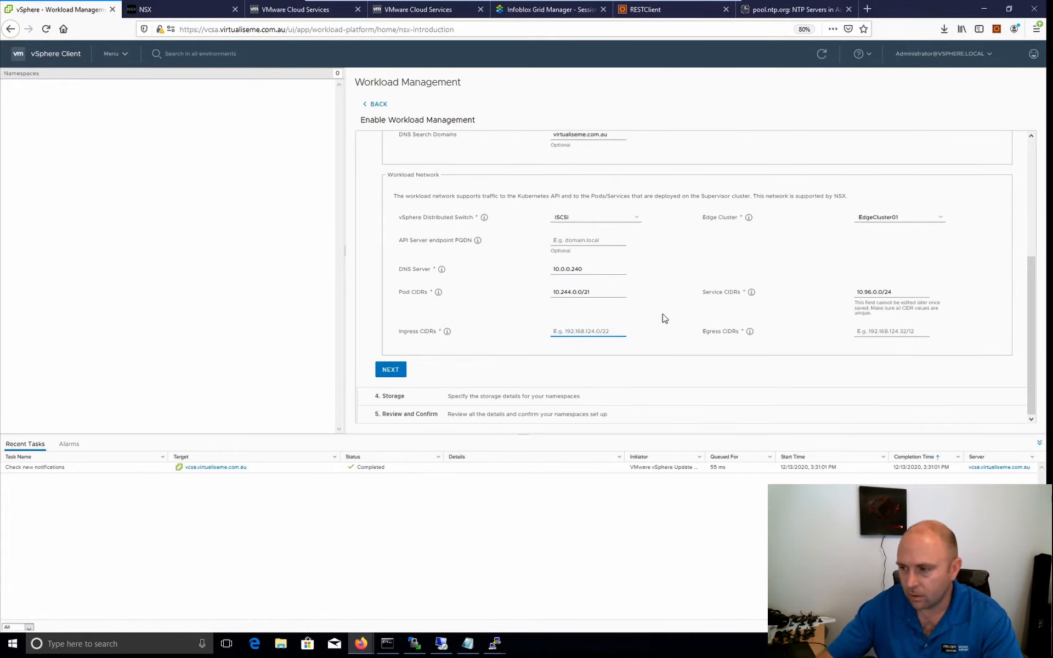
{"action": "type", "text": "10.245."}
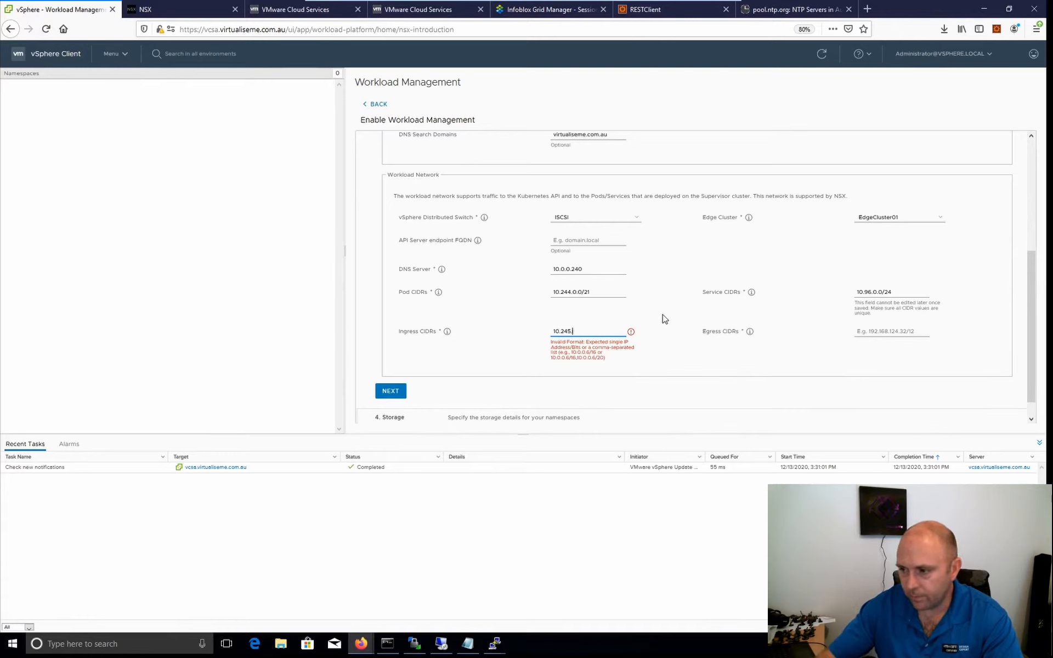
{"action": "type", "text": "0.0/20"}
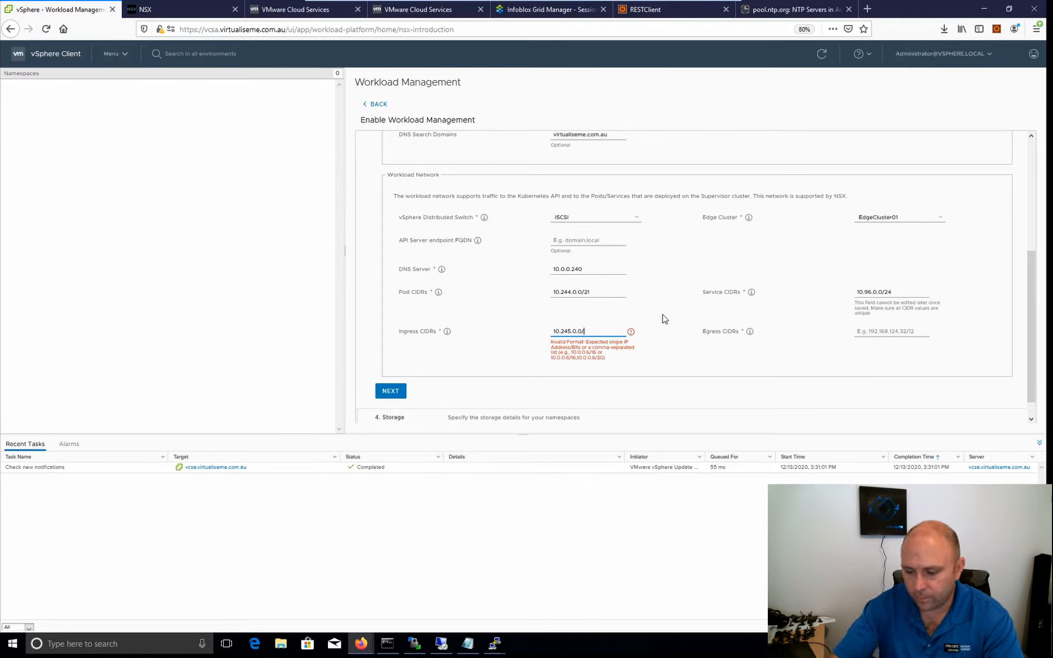
Set the workload network's egress CIDR to 10.245.16.0/20 and proceed to the storage settings.
{"action": "left_click", "coordinate": [898, 336]}
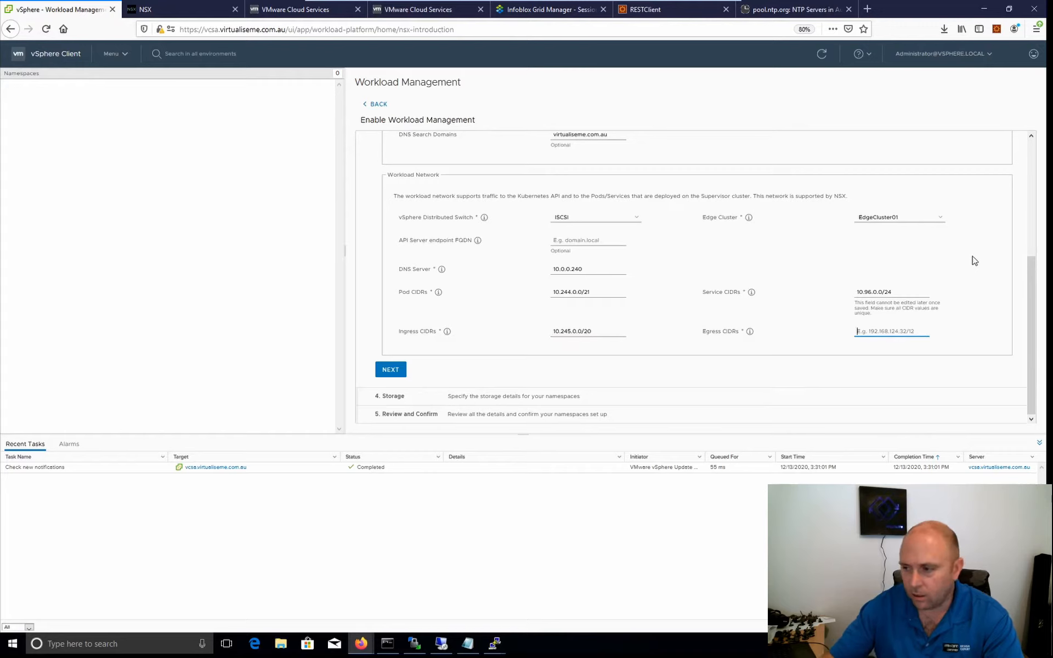
{"action": "type", "text": "10.245.16.0."}
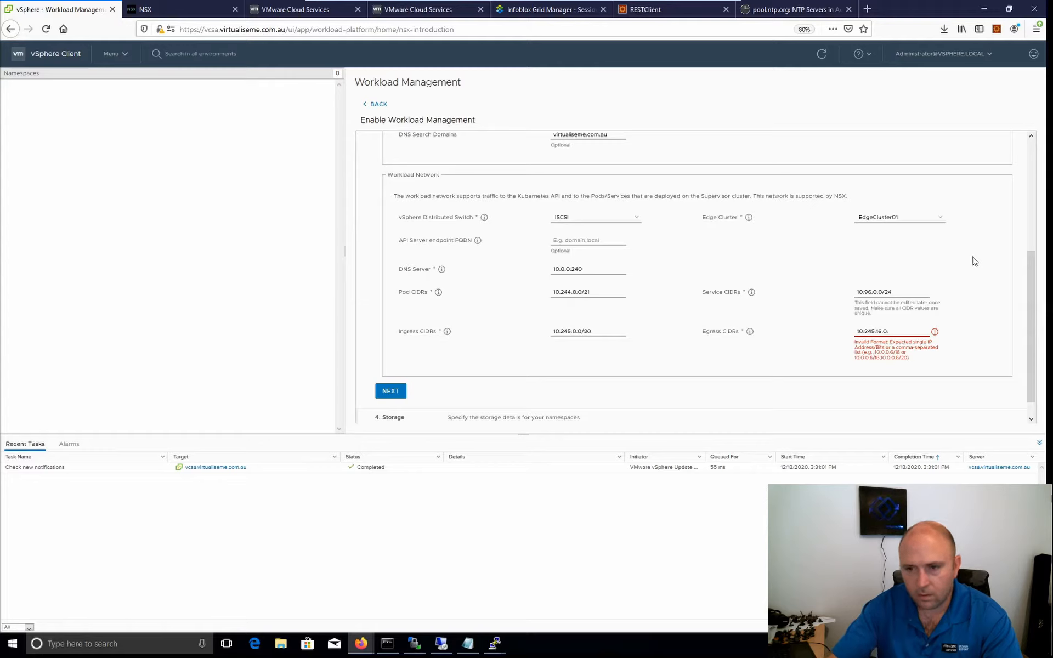
{"action": "key", "text": "BackSpace"}
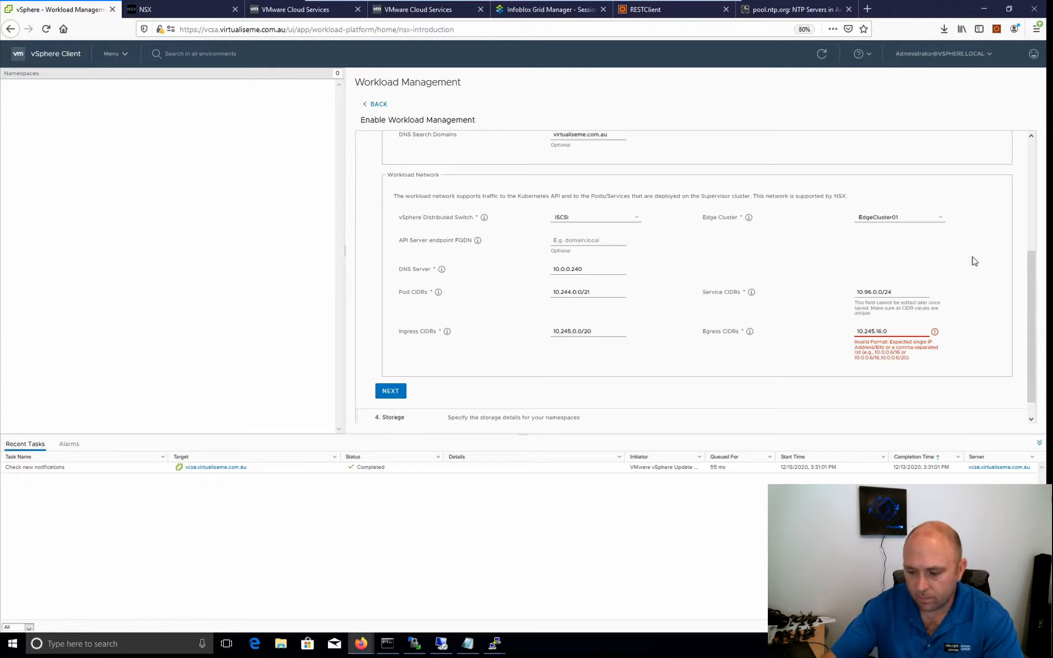
{"action": "type", "text": "/20"}
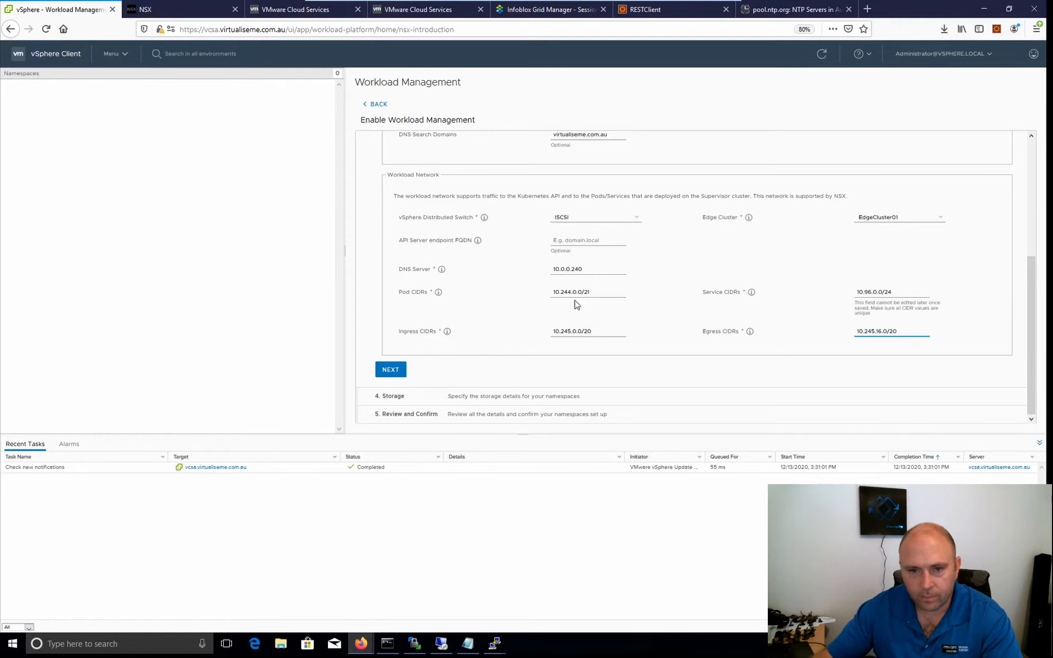
{"action": "left_click", "coordinate": [389, 371]}
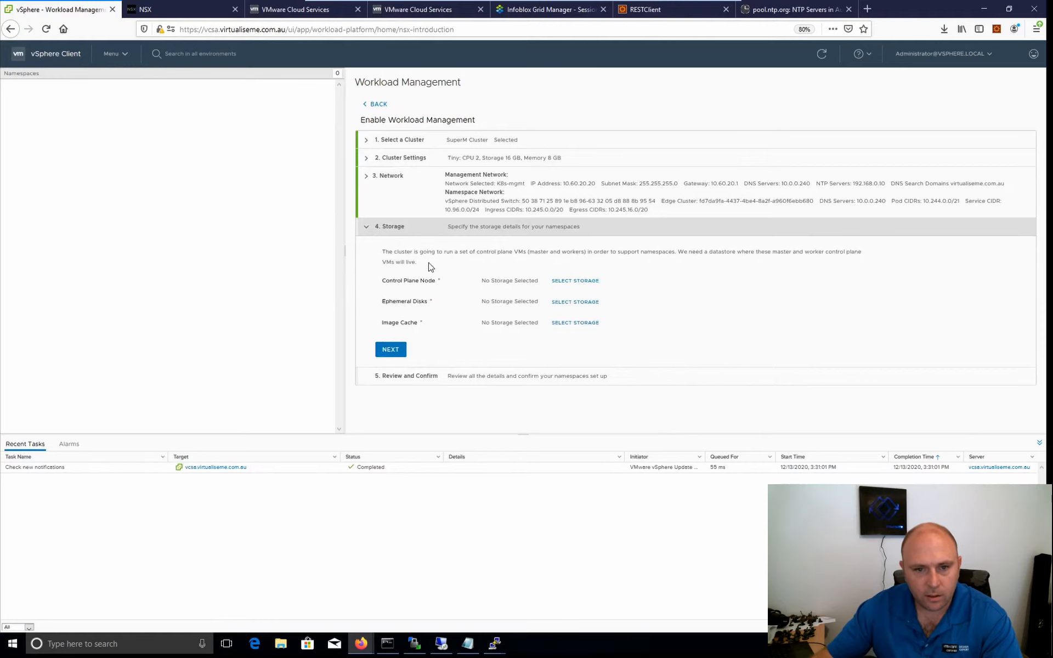
Assign the vSAN Default Storage Policy to the control plane node and the ephemeral disks.
{"action": "left_click", "coordinate": [566, 282]}
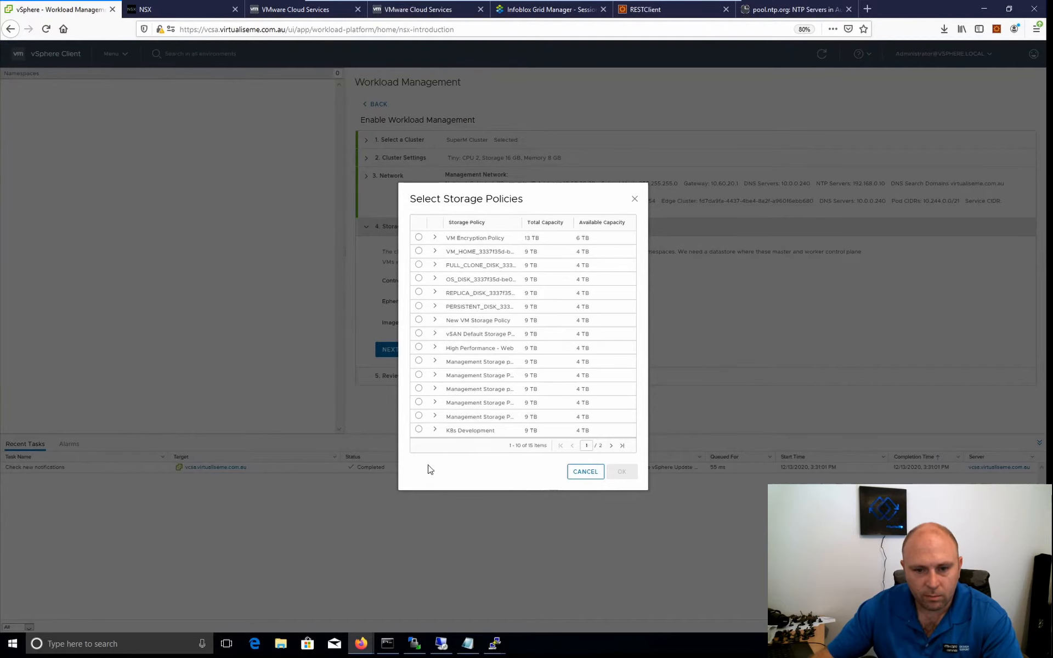
{"action": "left_click", "coordinate": [420, 334]}
{"action": "left_click", "coordinate": [622, 471]}
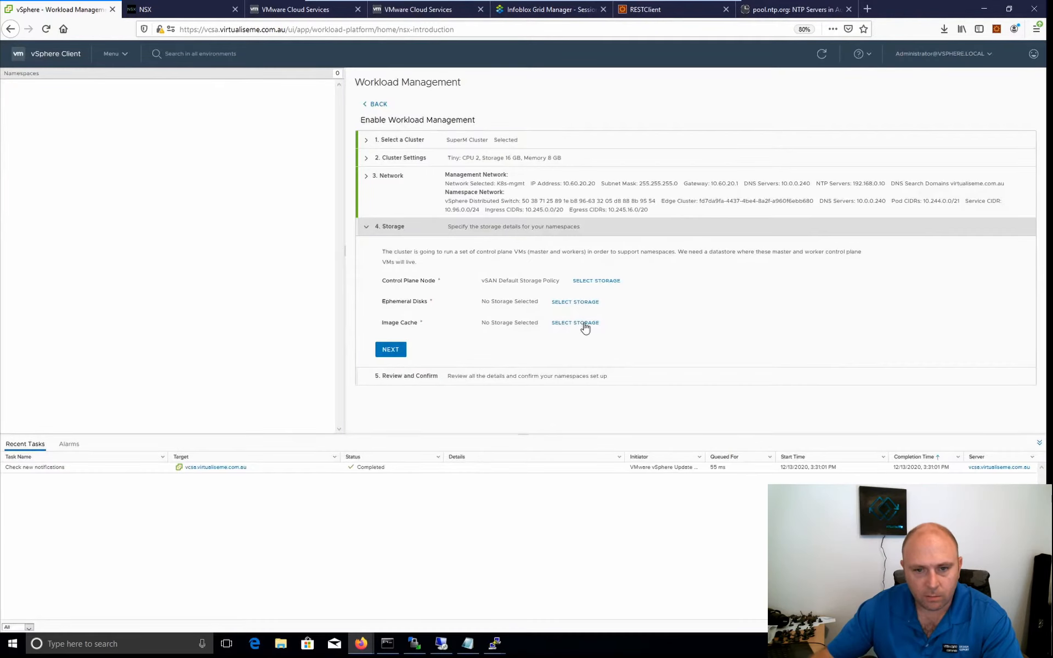
{"action": "left_click", "coordinate": [566, 307]}
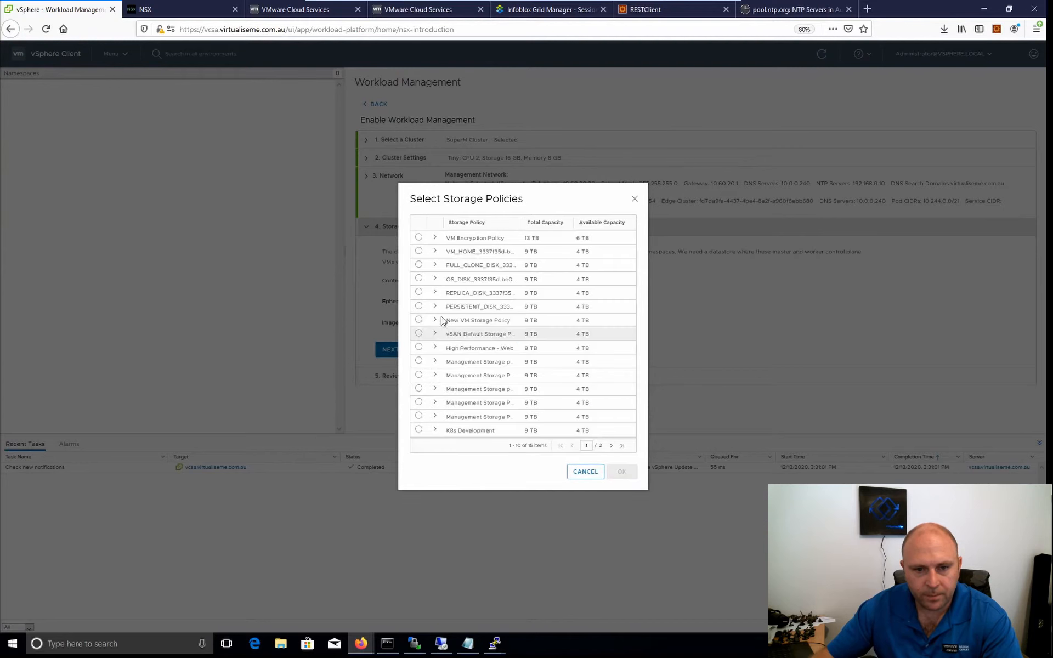
{"action": "left_click", "coordinate": [419, 334]}
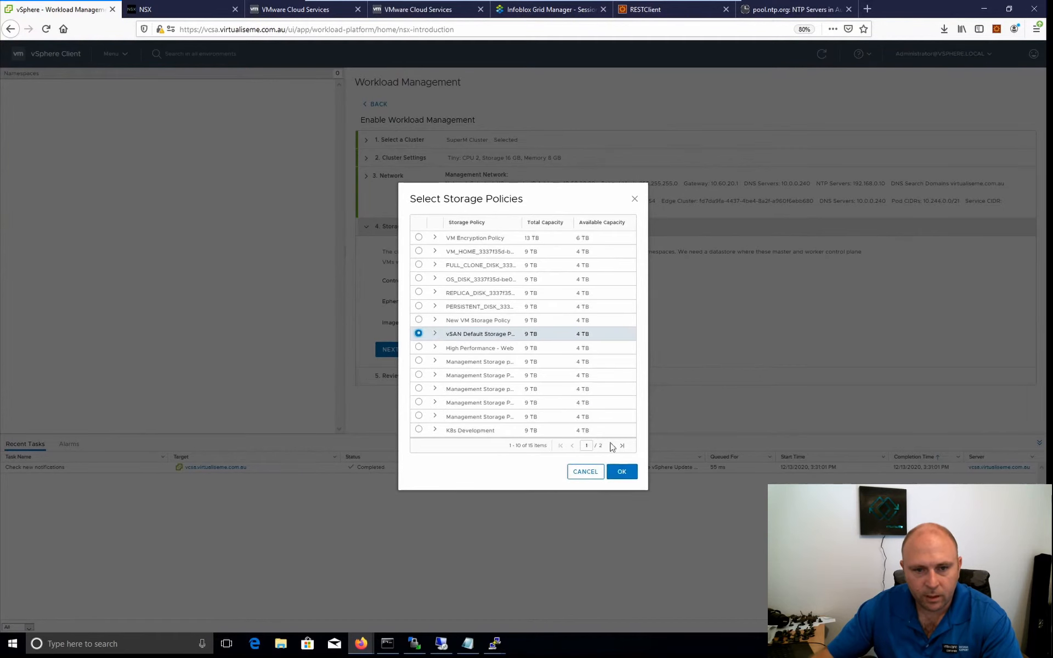
{"action": "left_click", "coordinate": [621, 472]}
Assign the vSAN Default Storage Policy to the image cache and finish enabling Workload Management on SuperM Cluster.
{"action": "left_click", "coordinate": [584, 324]}
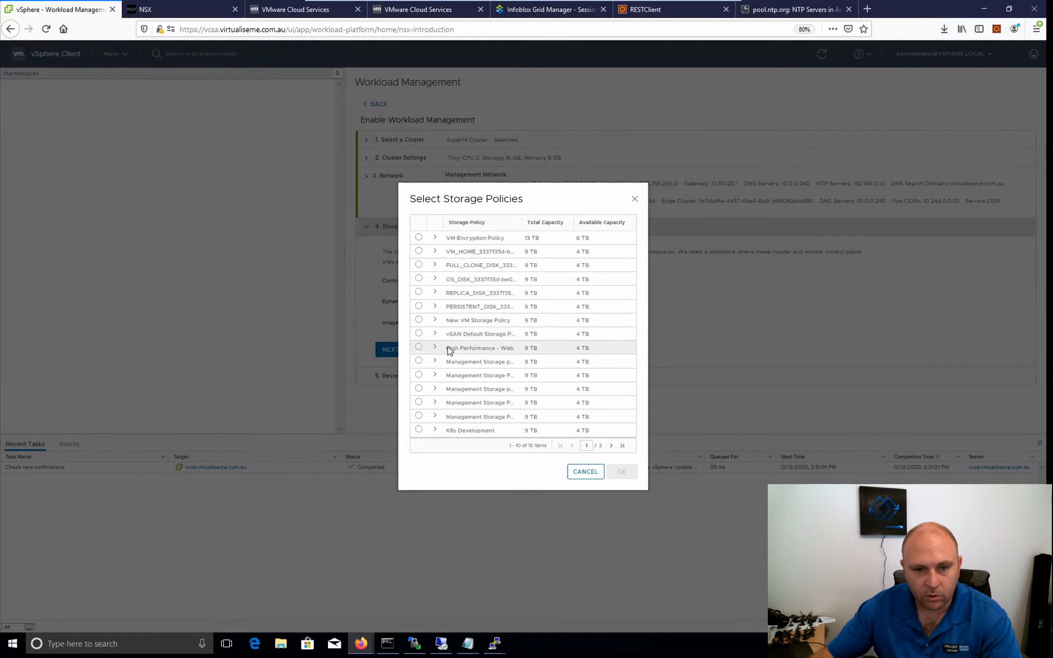
{"action": "left_click", "coordinate": [418, 334]}
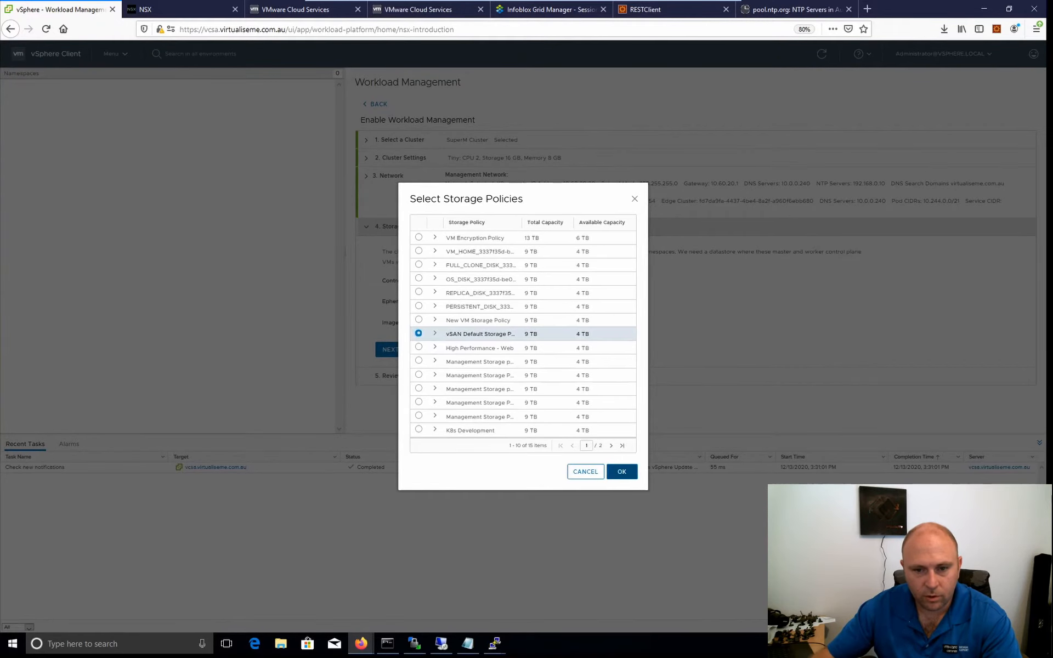
{"action": "left_click", "coordinate": [622, 473]}
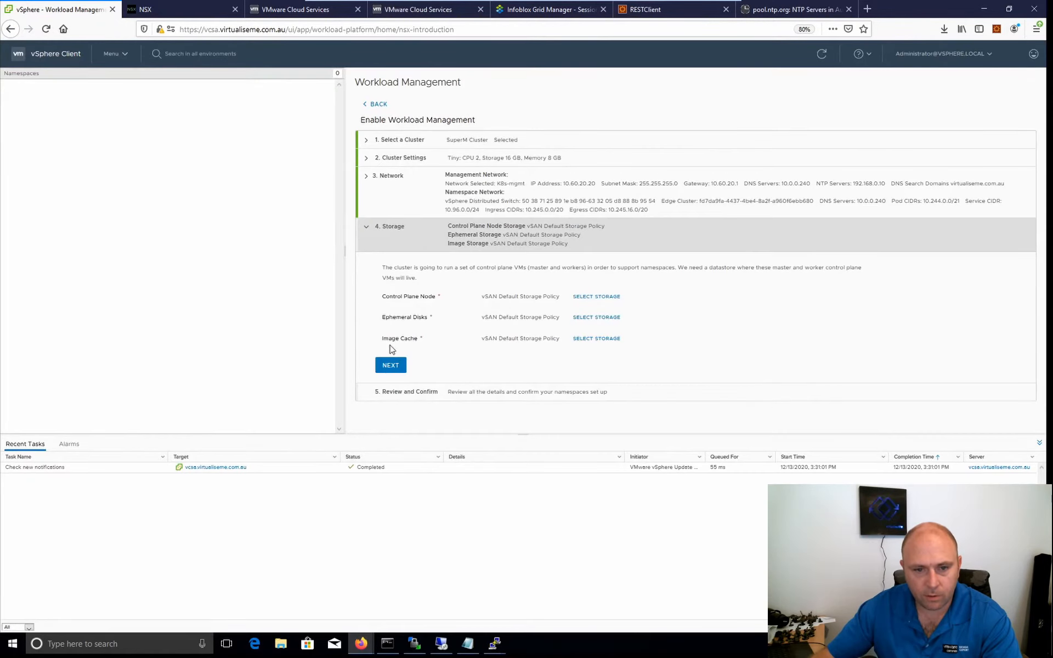
{"action": "left_click", "coordinate": [390, 366]}
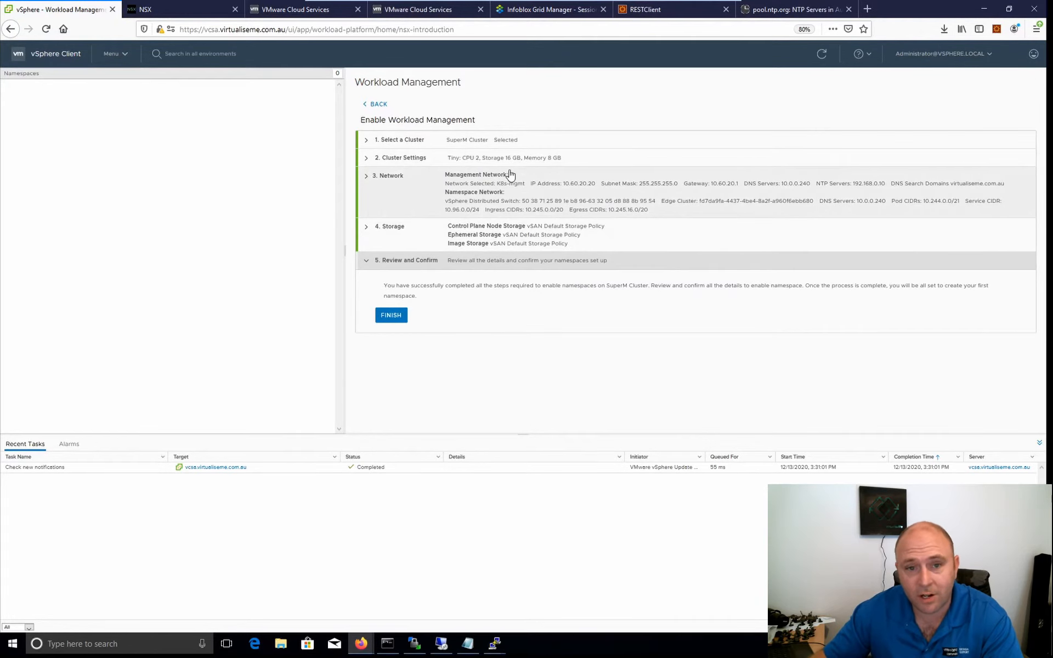
{"action": "left_click", "coordinate": [391, 314]}
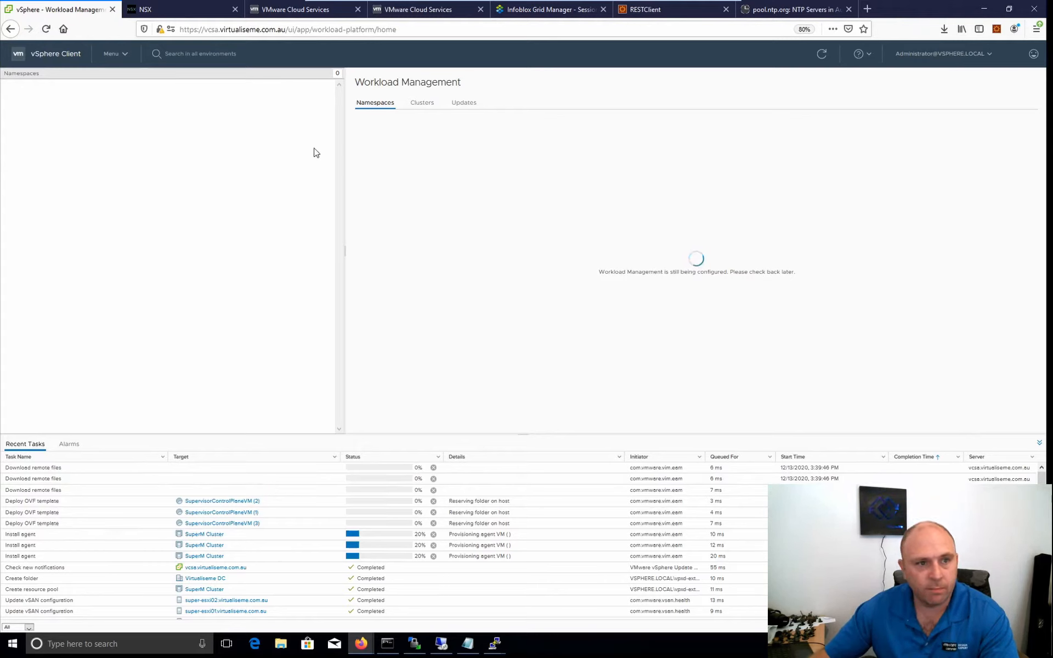
Open the tkg content library's summary and highlight its subscription URL.
{"action": "left_click", "coordinate": [117, 55]}
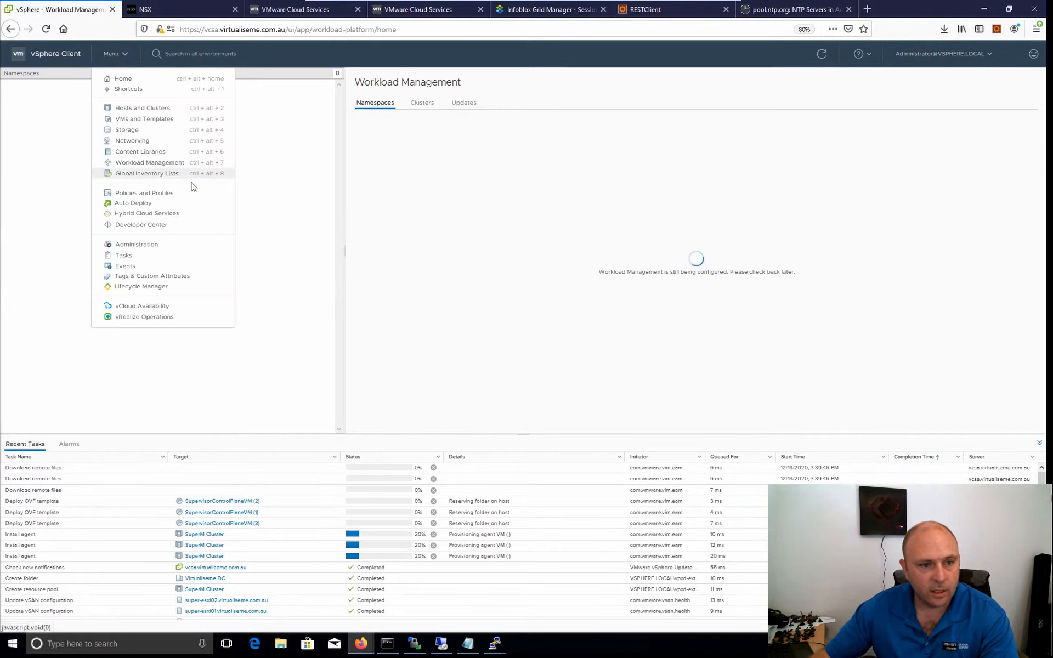
{"action": "left_click", "coordinate": [172, 155]}
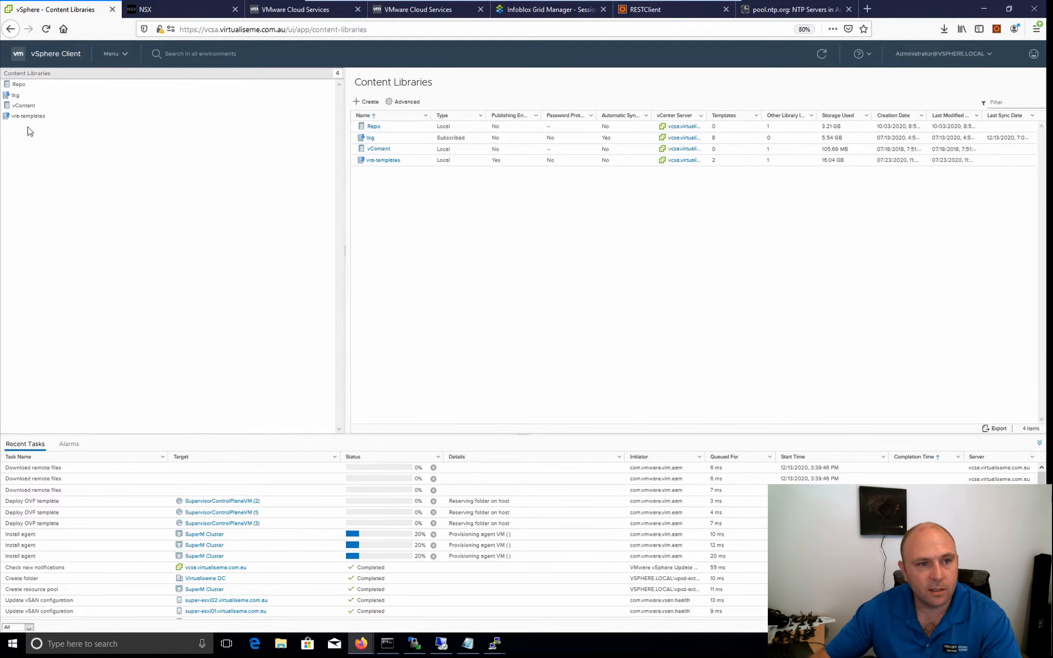
{"action": "left_click", "coordinate": [16, 96]}
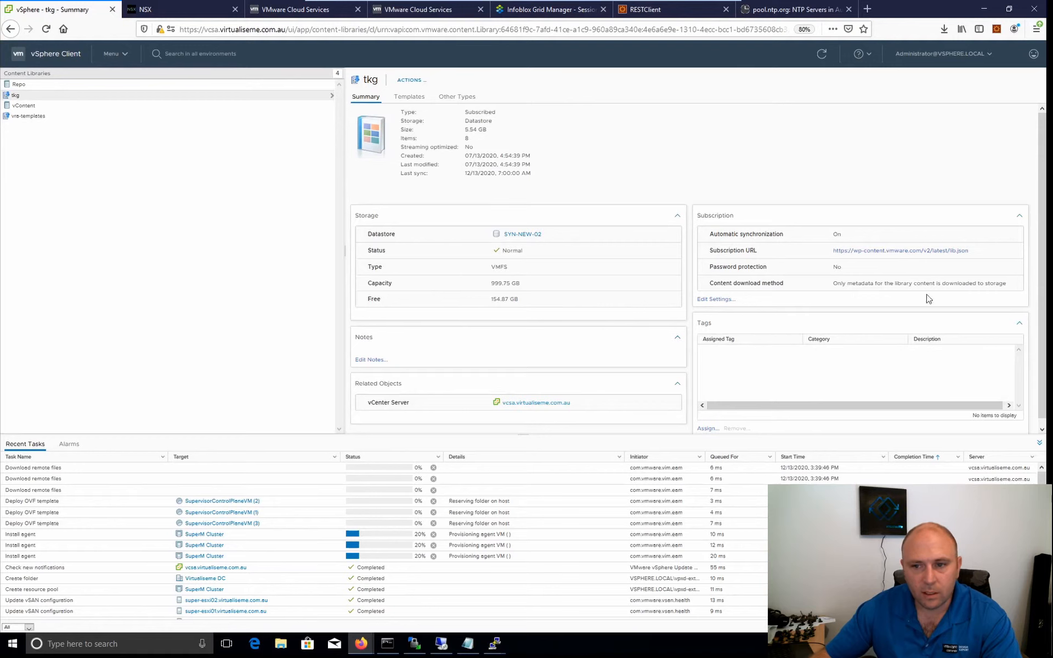
{"action": "left_click_drag", "start_coordinate": [987, 261], "coordinate": [848, 264]}
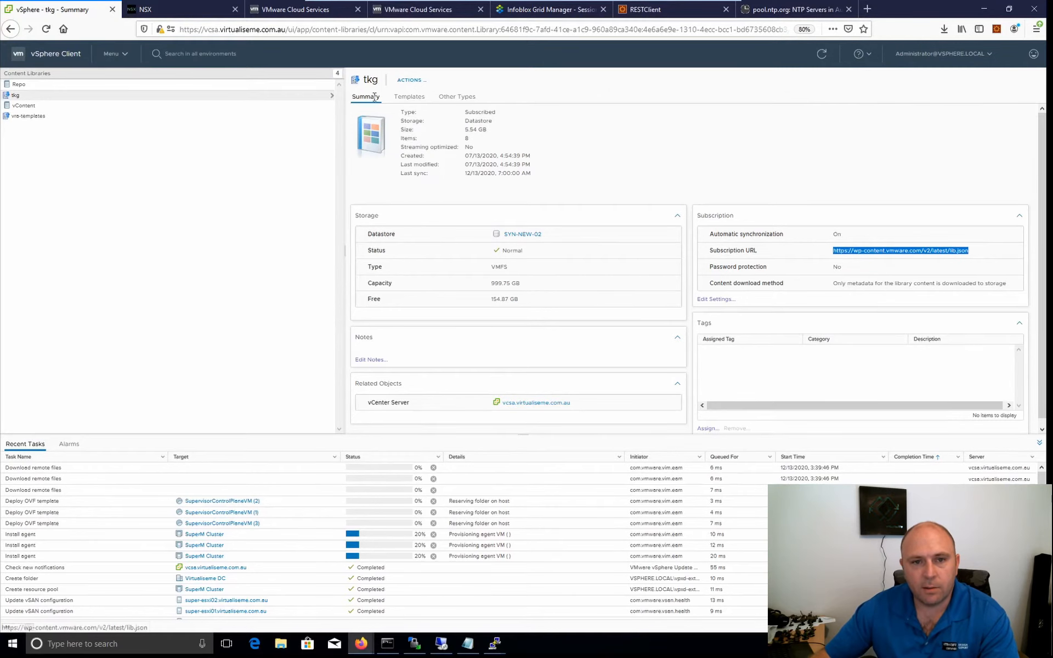
Examine the templates and other item types stored in the tkg content library.
{"action": "left_click", "coordinate": [408, 102]}
{"action": "left_click", "coordinate": [455, 97]}
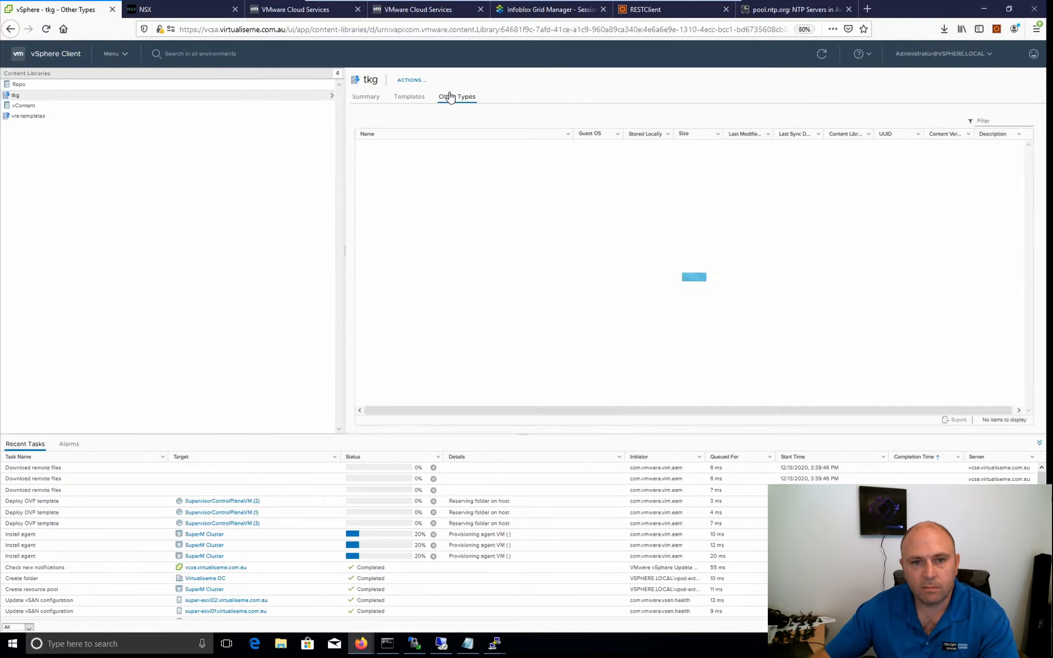
{"action": "left_click", "coordinate": [411, 100]}
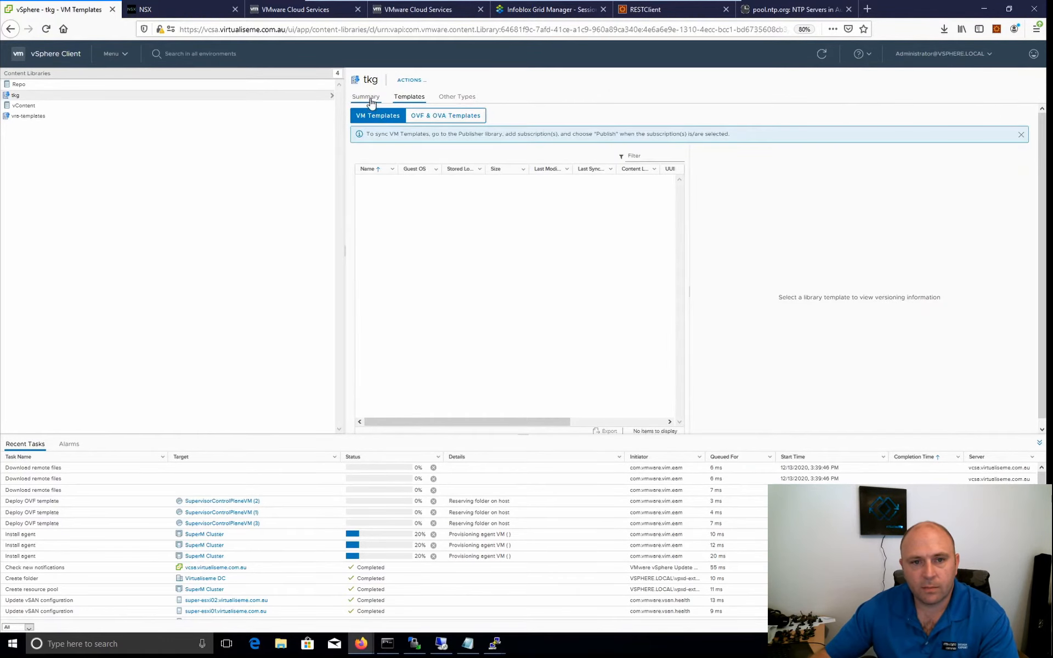
Review the OVF and OVA templates in the tkg content library and return to the library's summary.
{"action": "left_click", "coordinate": [453, 117]}
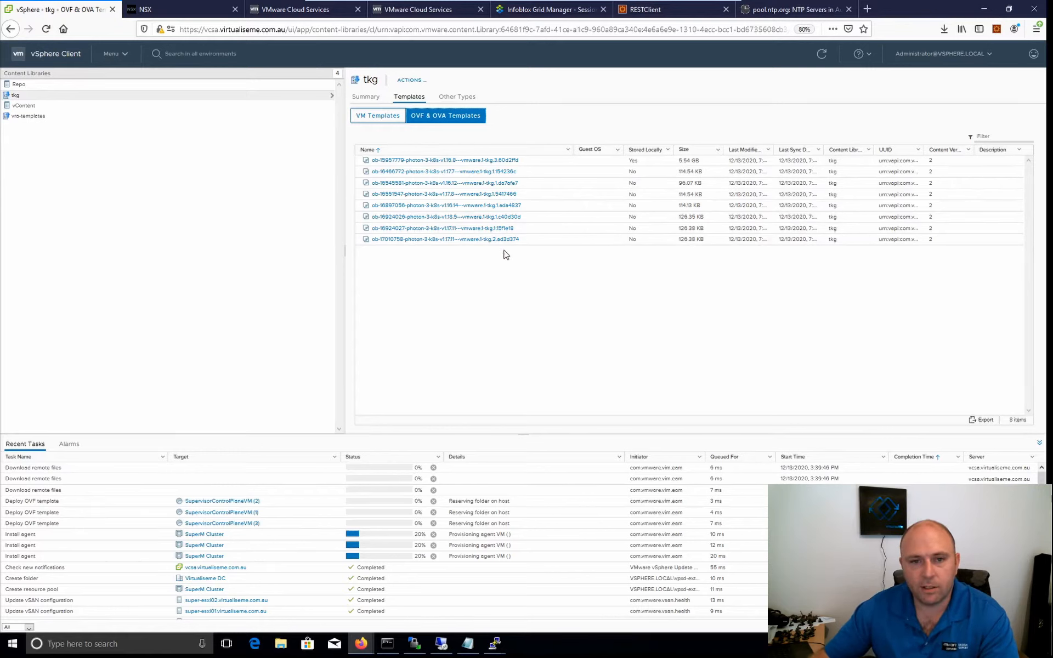
{"action": "left_click", "coordinate": [364, 103]}
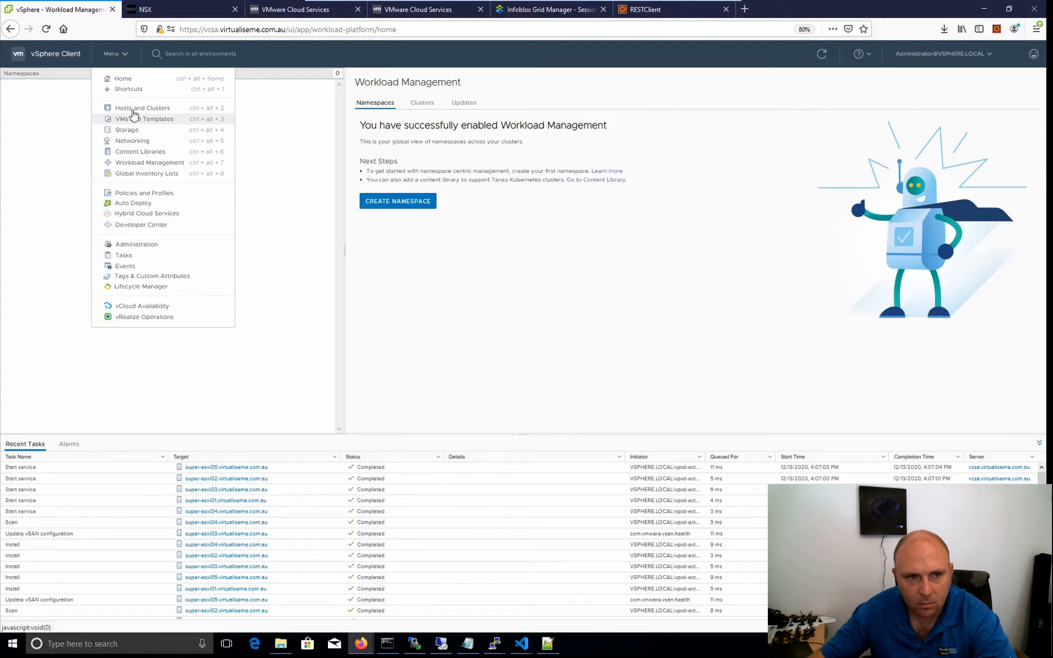
Inspect the supervisor control plane VMs under Namespaces in the SuperM Cluster inventory.
{"action": "left_click", "coordinate": [133, 109]}
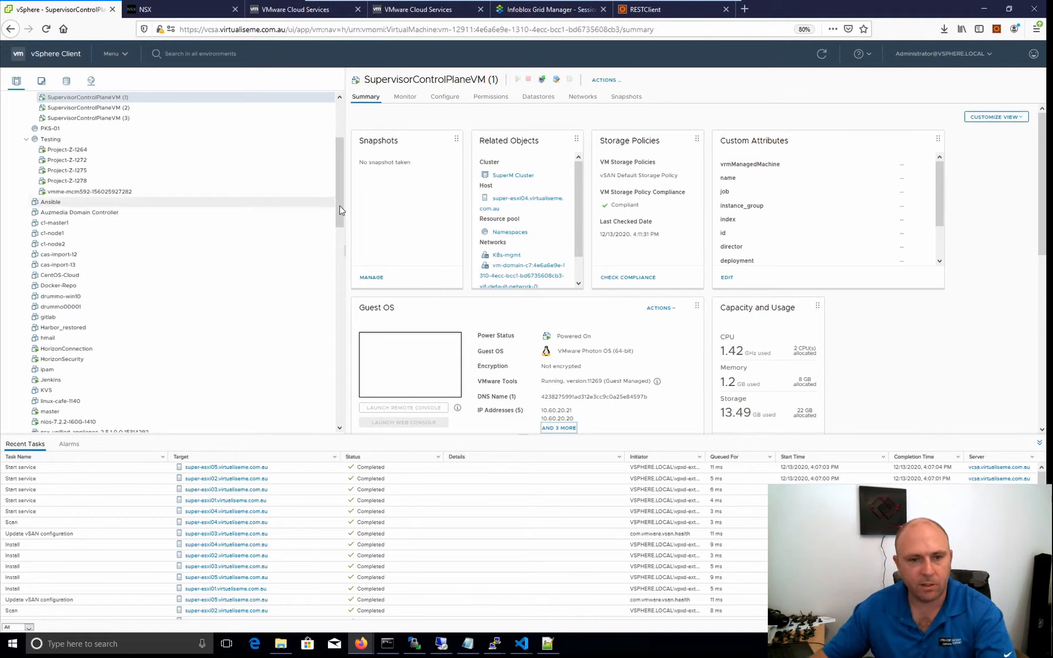
{"action": "left_click_drag", "start_coordinate": [339, 205], "coordinate": [332, 176]}
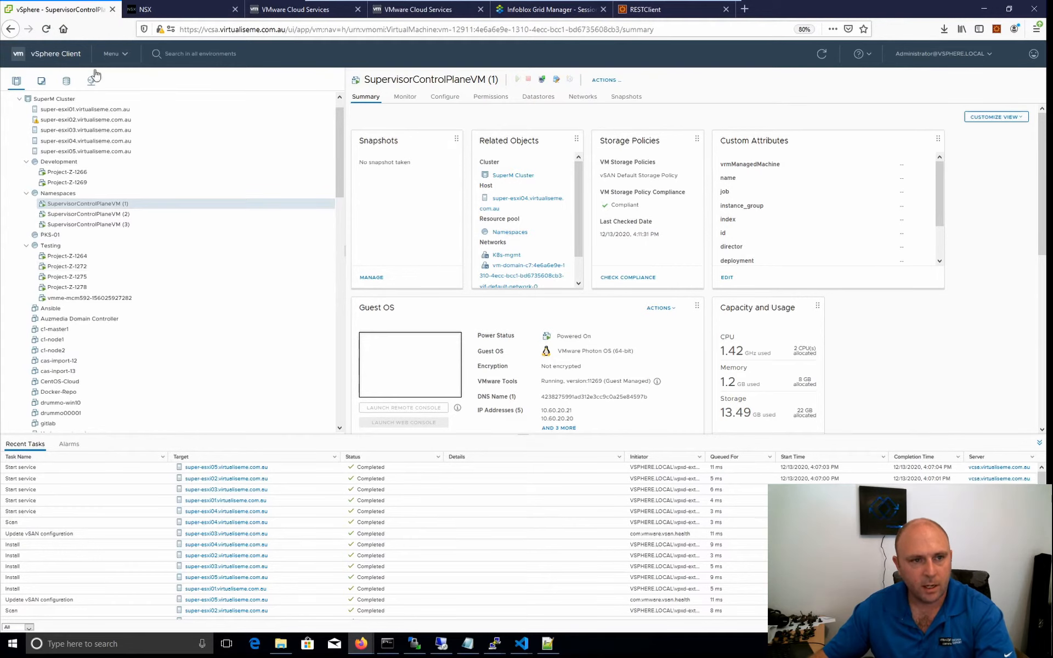
Start a new Workload Management namespace on SuperM Cluster in Virtualiseme DC and name it dev.
{"action": "left_click", "coordinate": [115, 58]}
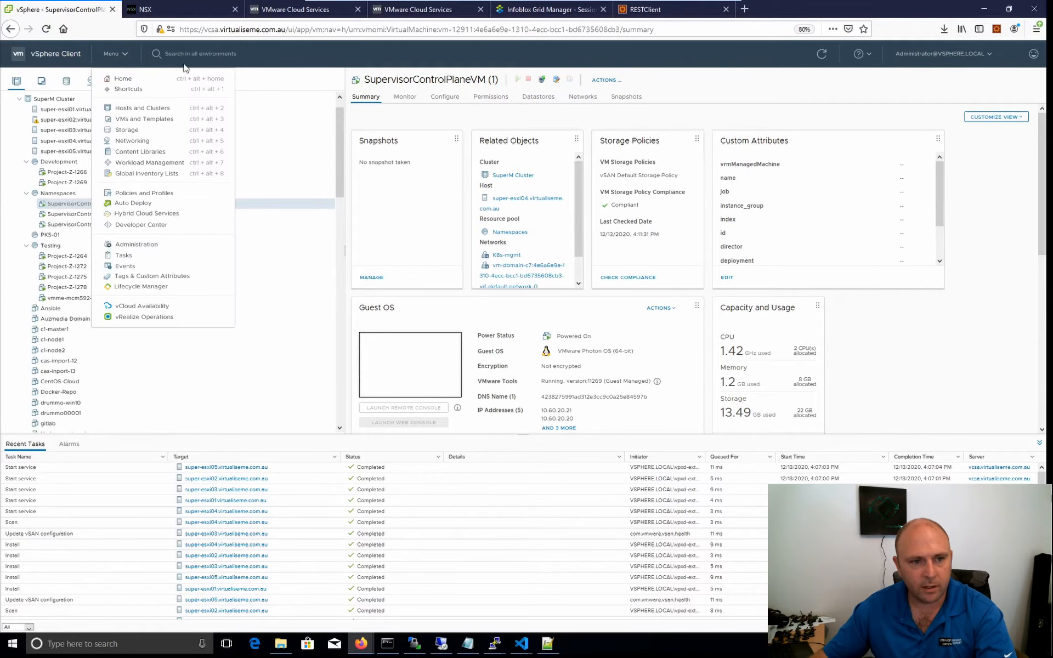
{"action": "left_click", "coordinate": [147, 164]}
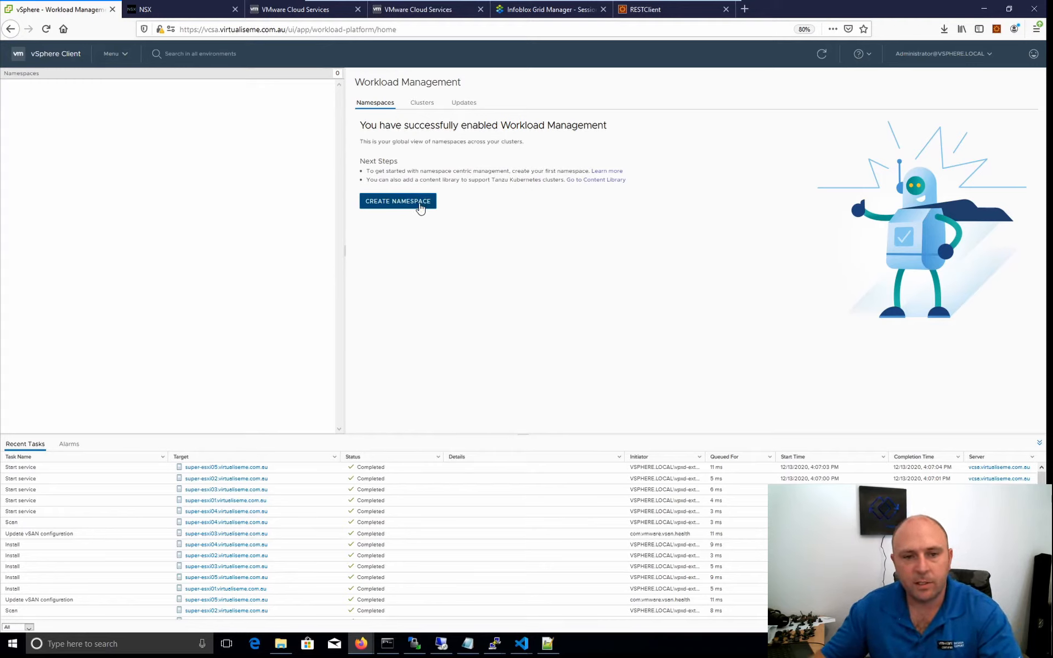
{"action": "left_click", "coordinate": [420, 207]}
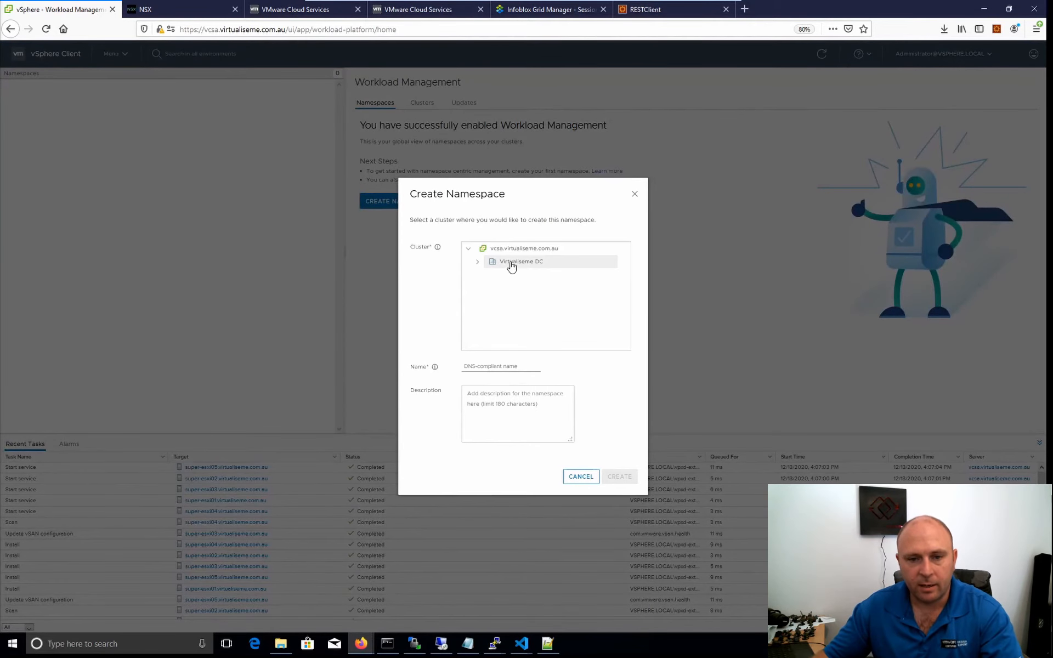
{"action": "left_click", "coordinate": [476, 265]}
{"action": "left_click", "coordinate": [526, 263]}
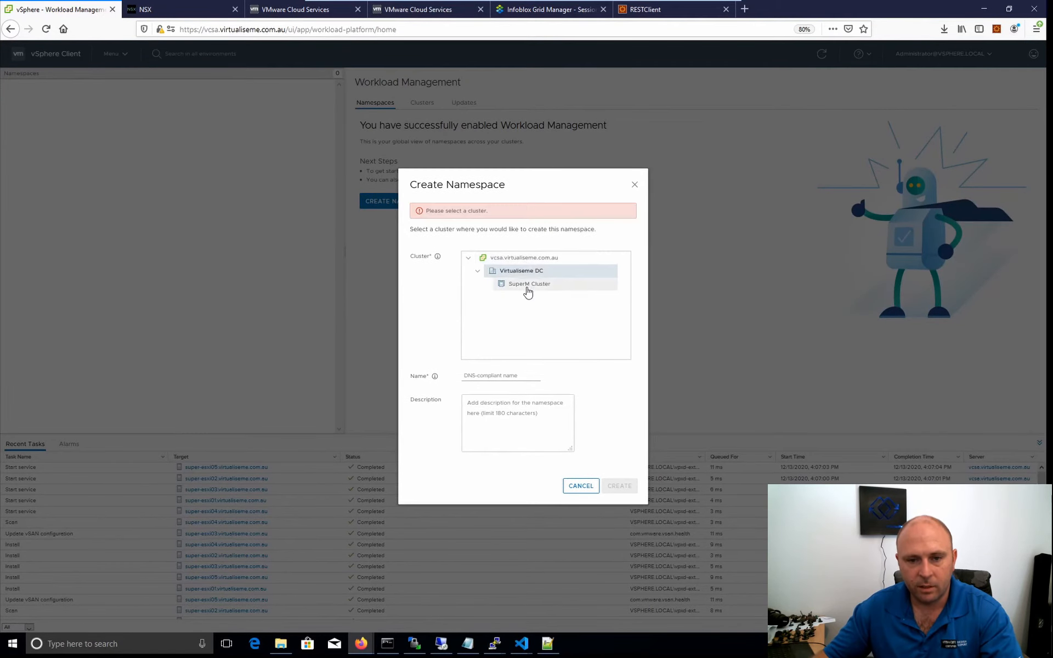
{"action": "left_click", "coordinate": [527, 285]}
{"action": "left_click", "coordinate": [488, 367]}
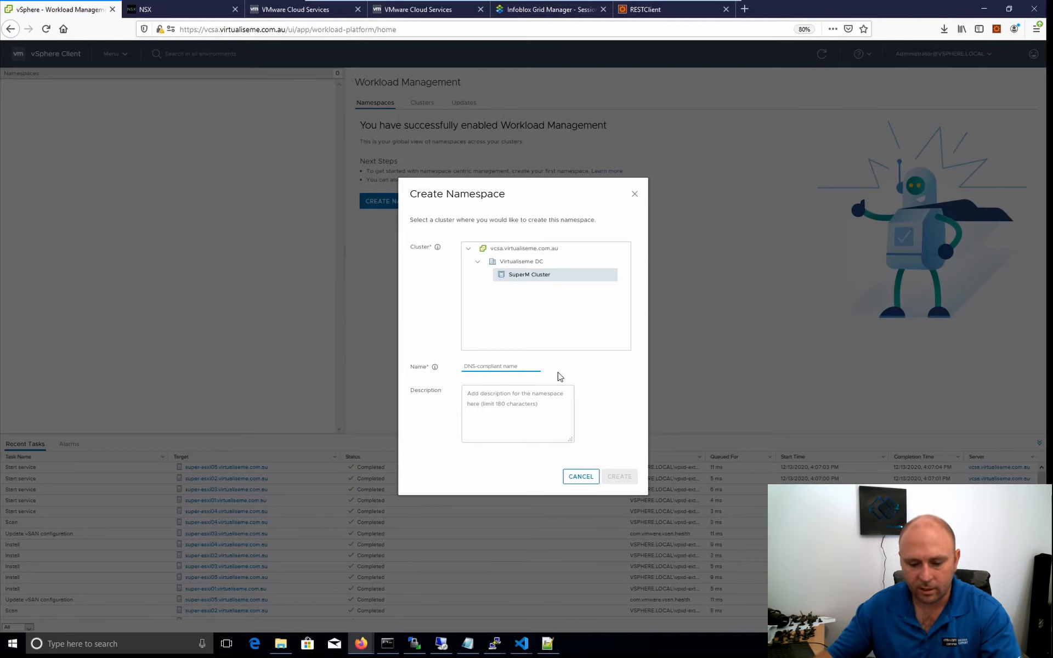
{"action": "type", "text": "dev"}
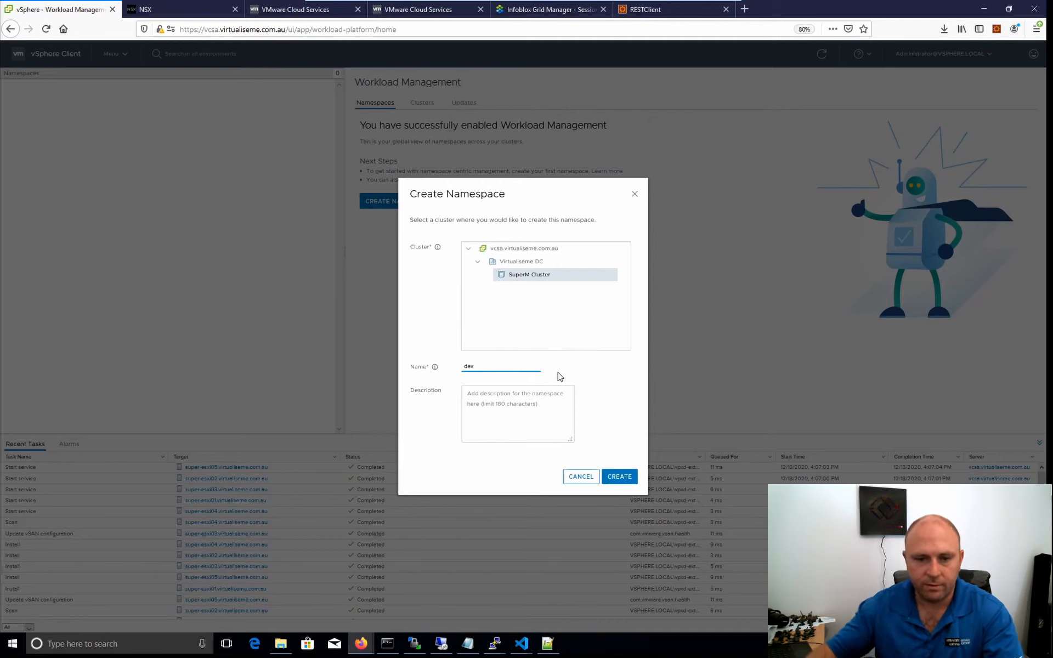
Describe the namespace as "Development Namespace for virtauliseme.com.au", create it and dismiss the introductory notice.
{"action": "key", "text": "Tab"}
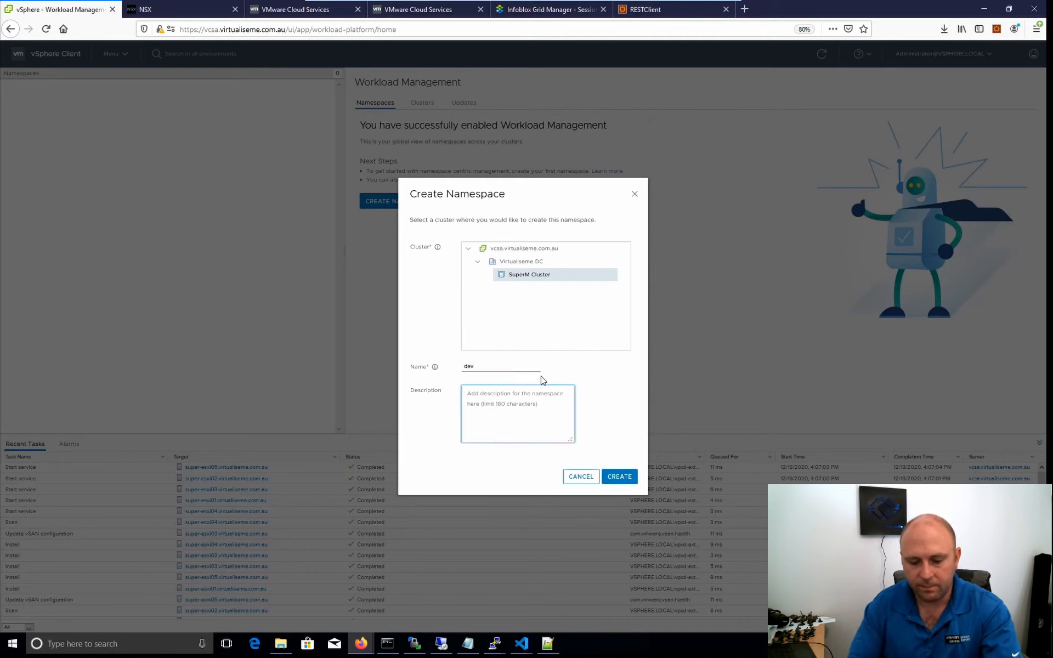
{"action": "type", "text": "Development Name s"}
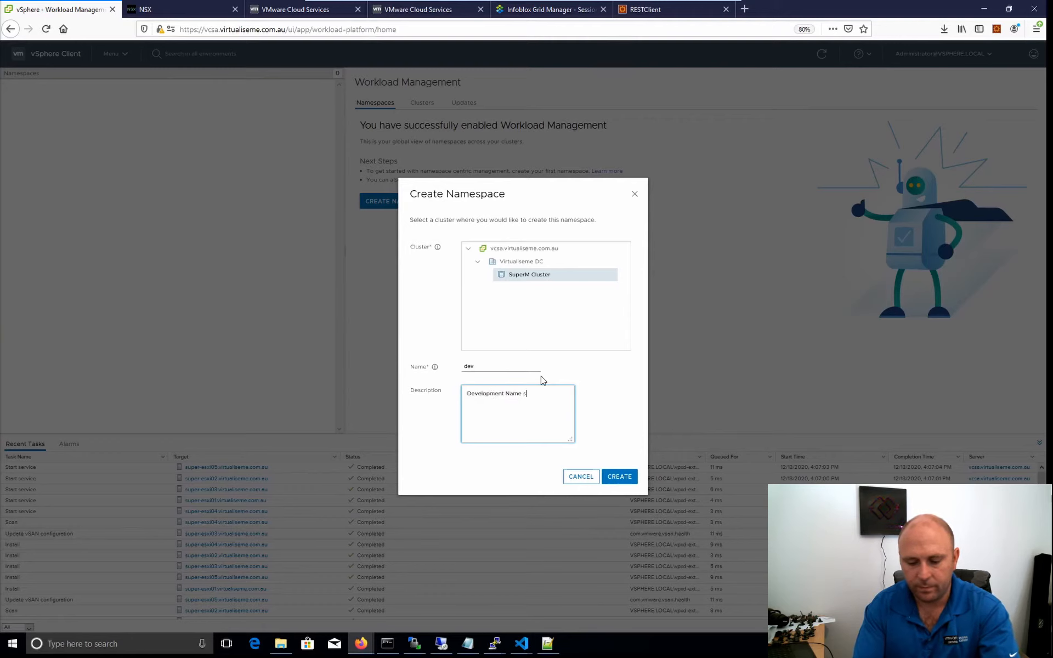
{"action": "type", "text": "pcae"}
{"action": "key", "text": "BackSpace"}
{"action": "key", "text": "BackSpace"}
{"action": "key", "text": "BackSpace"}
{"action": "key", "text": "BackSpace"}
{"action": "key", "text": "BackSpace"}
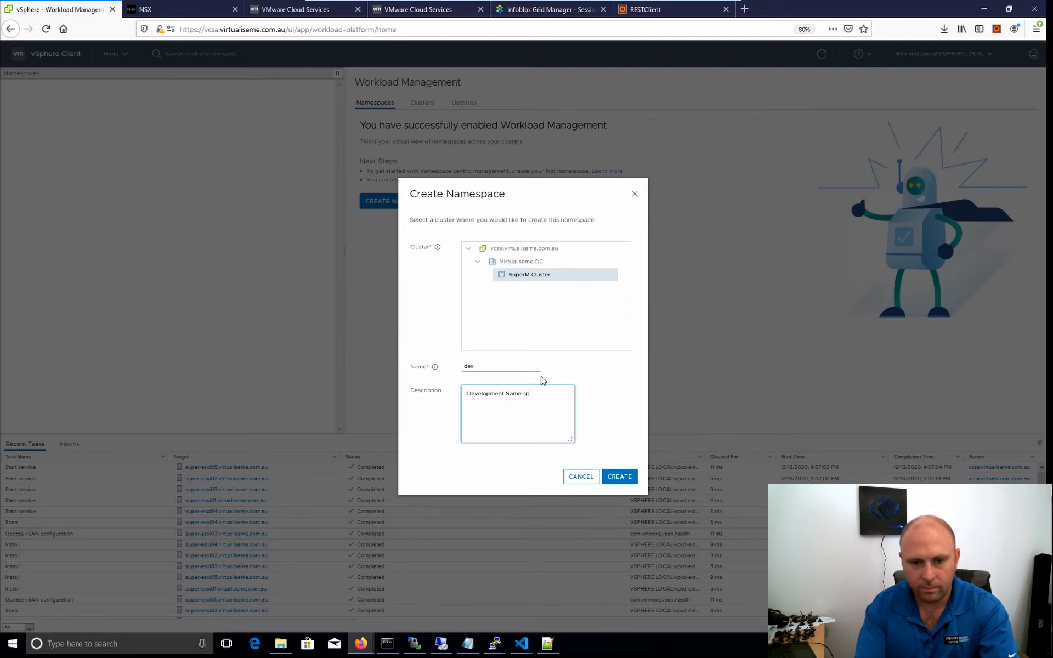
{"action": "type", "text": "space f"}
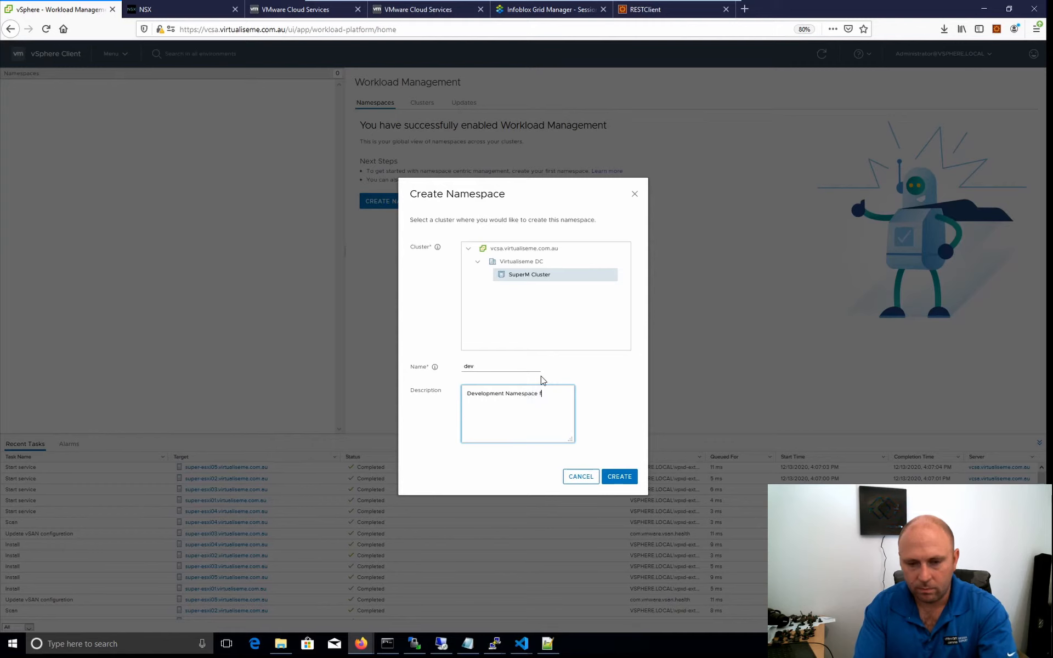
{"action": "type", "text": "or vi"}
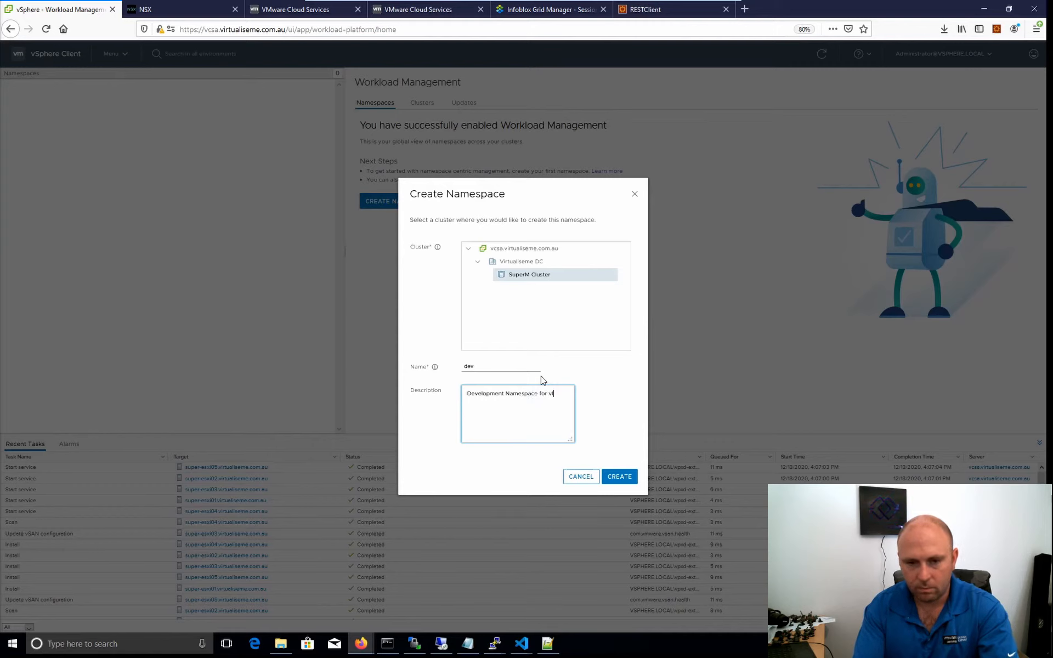
{"action": "type", "text": "rtaulis"}
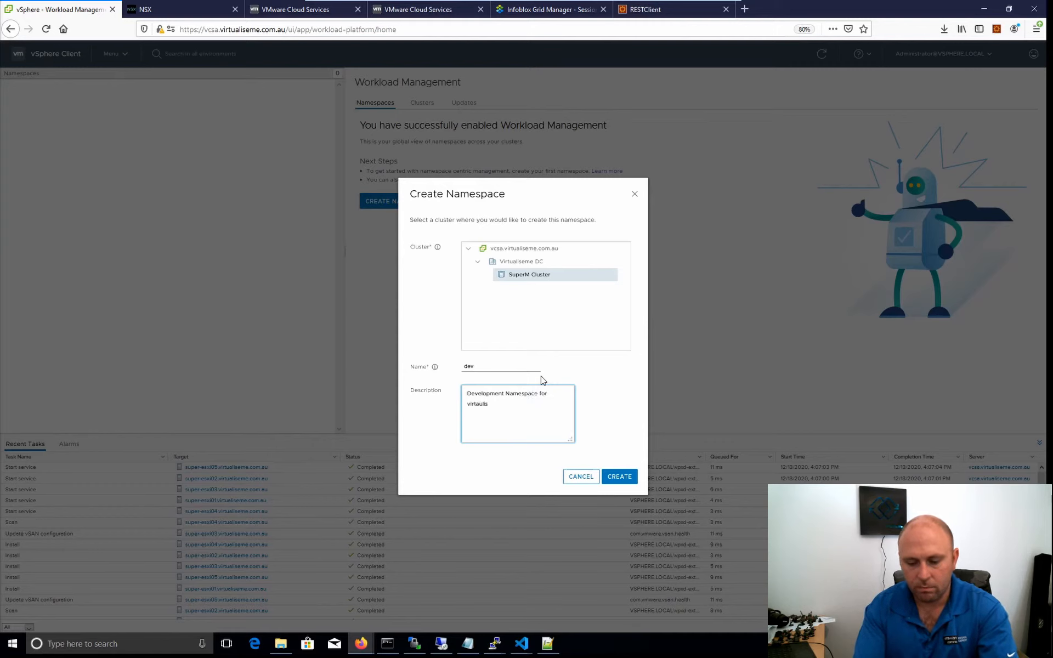
{"action": "type", "text": "eme.com.au"}
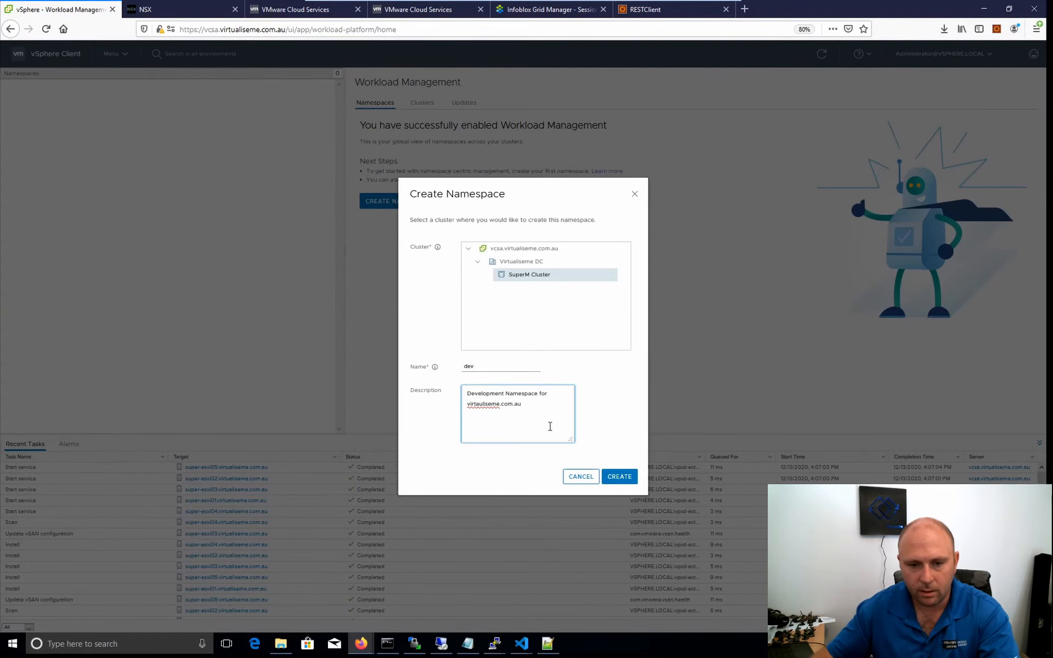
{"action": "left_click", "coordinate": [621, 480]}
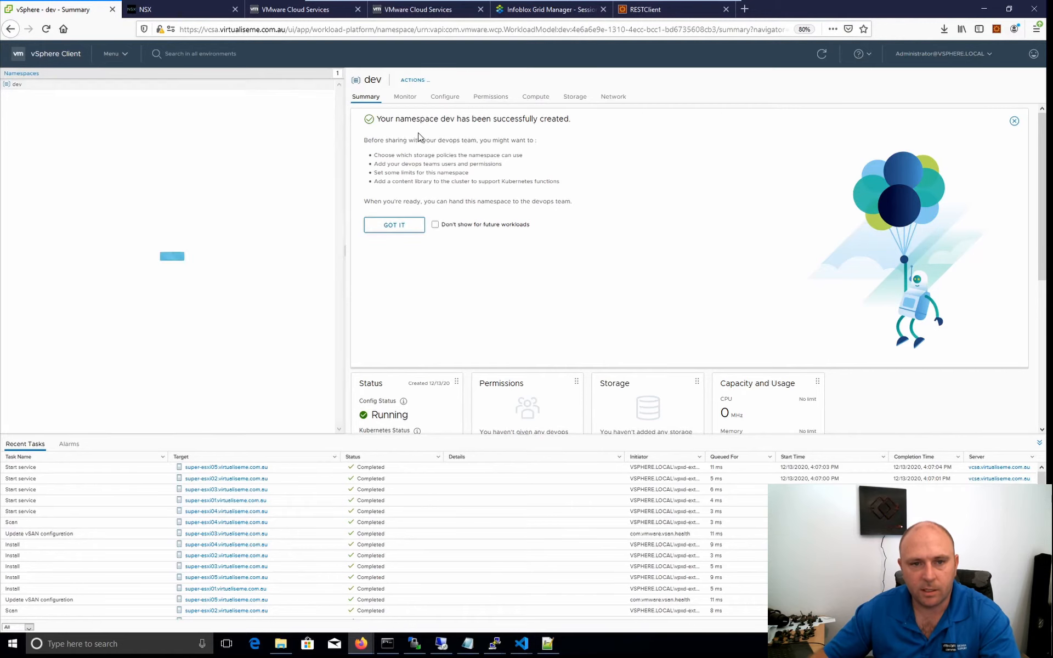
{"action": "left_click", "coordinate": [394, 226]}
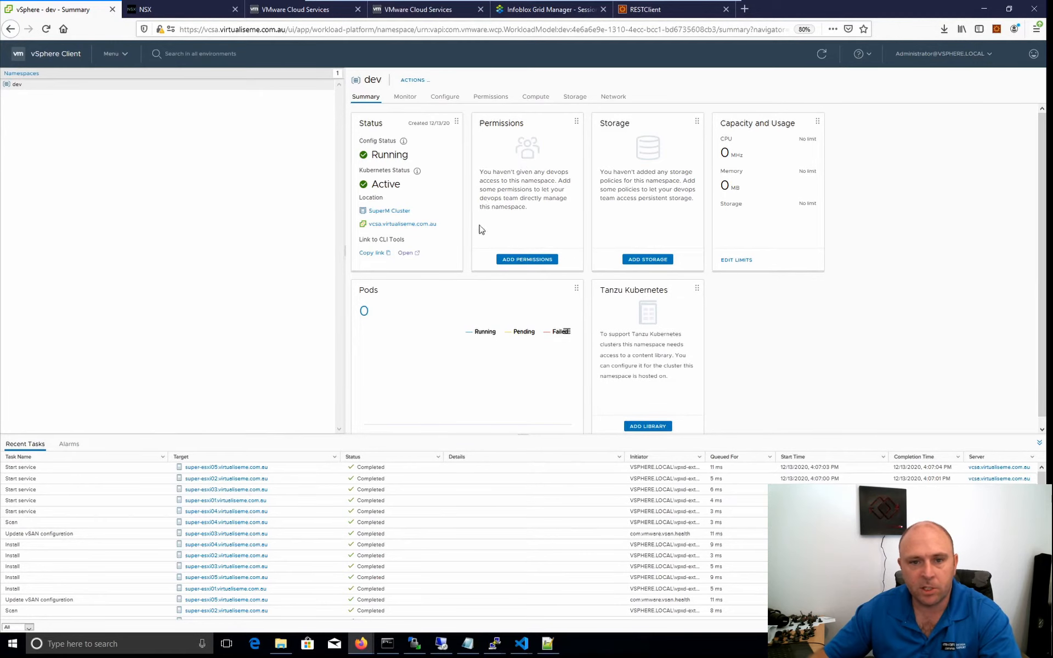
Grant the administrator's personal user account from virtualiseme.com.au the "Can edit" role on the dev namespace.
{"action": "left_click", "coordinate": [527, 260]}
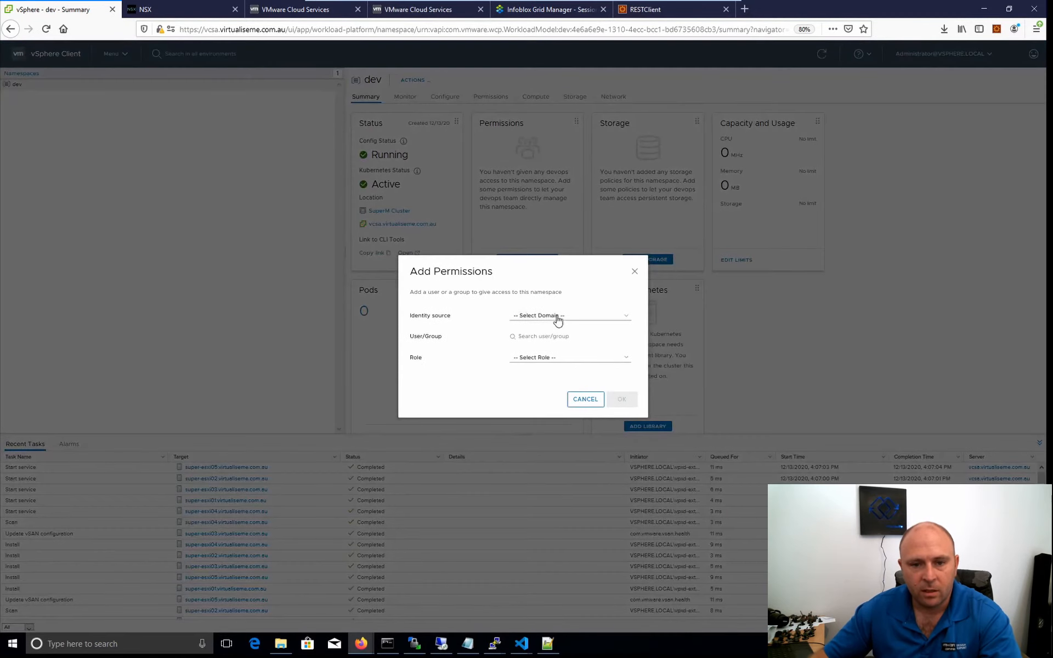
{"action": "left_click", "coordinate": [558, 317]}
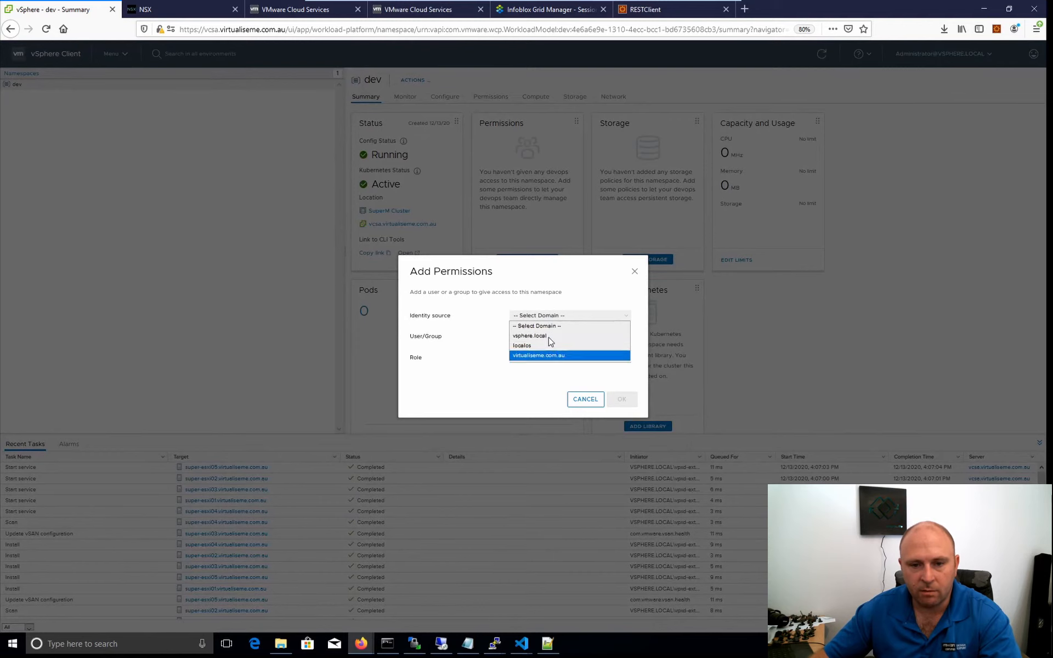
{"action": "left_click", "coordinate": [535, 357]}
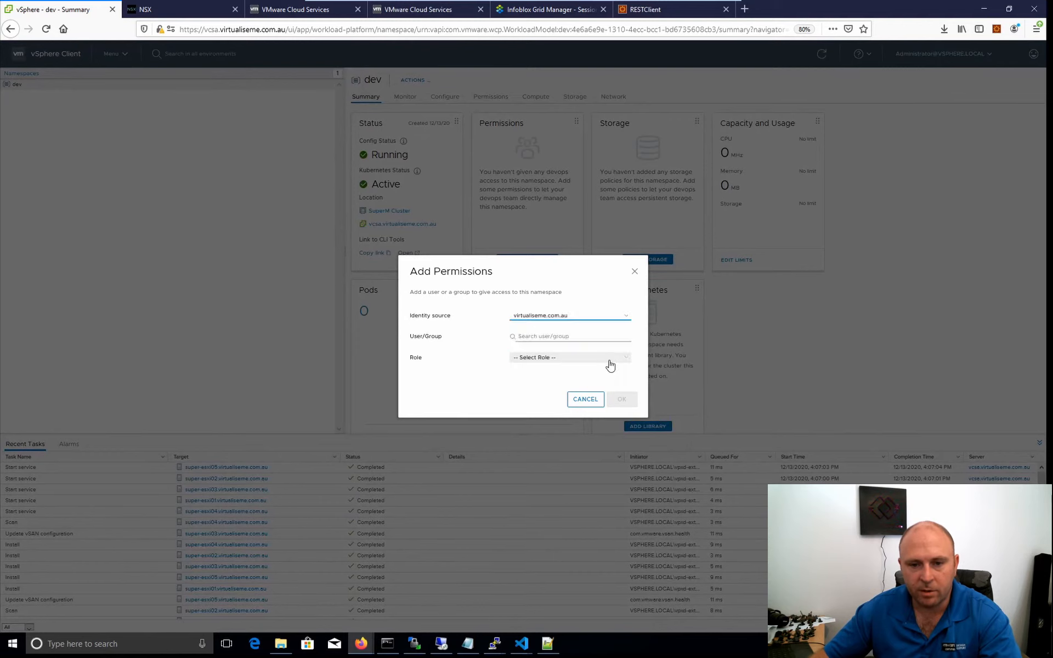
{"action": "left_click", "coordinate": [553, 337]}
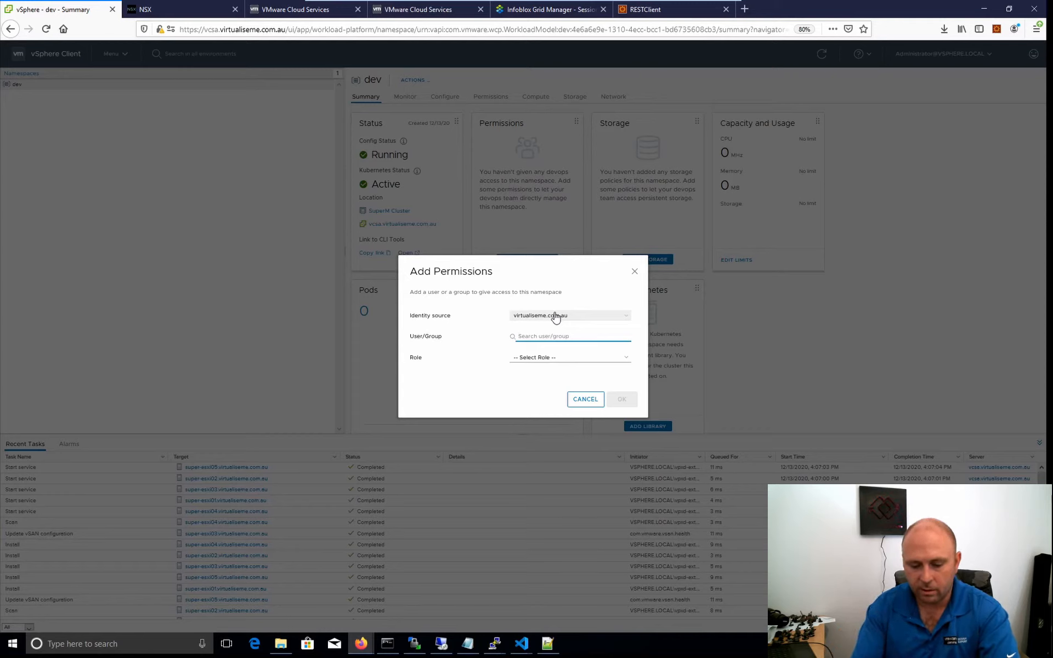
{"action": "type", "text": "scott"}
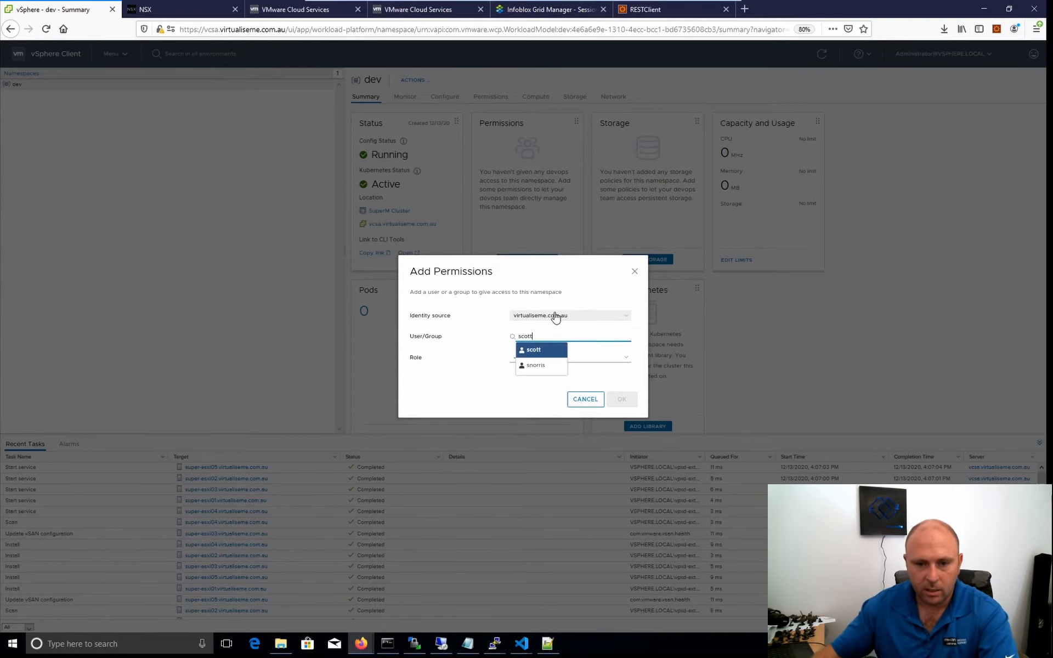
{"action": "left_click", "coordinate": [540, 351]}
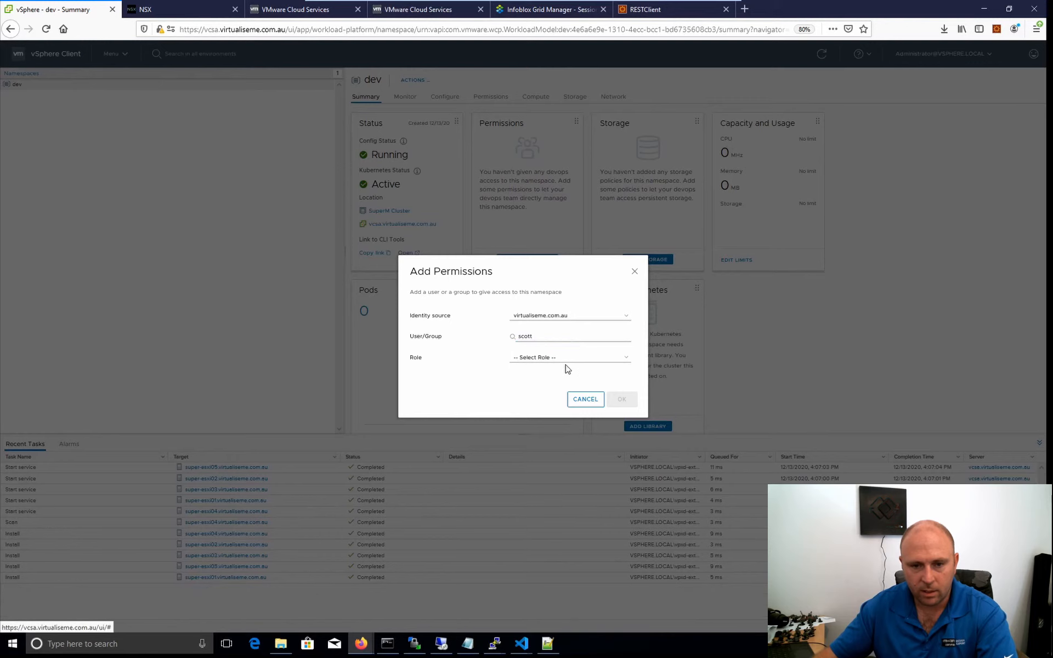
{"action": "left_click", "coordinate": [558, 357]}
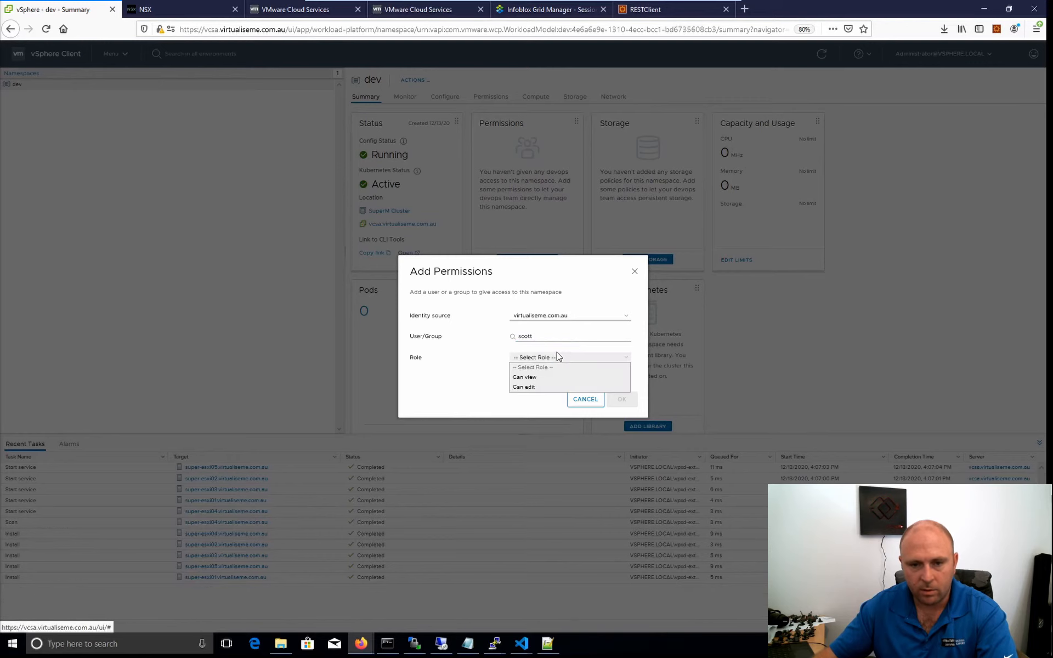
{"action": "left_click", "coordinate": [524, 387]}
{"action": "left_click", "coordinate": [621, 399]}
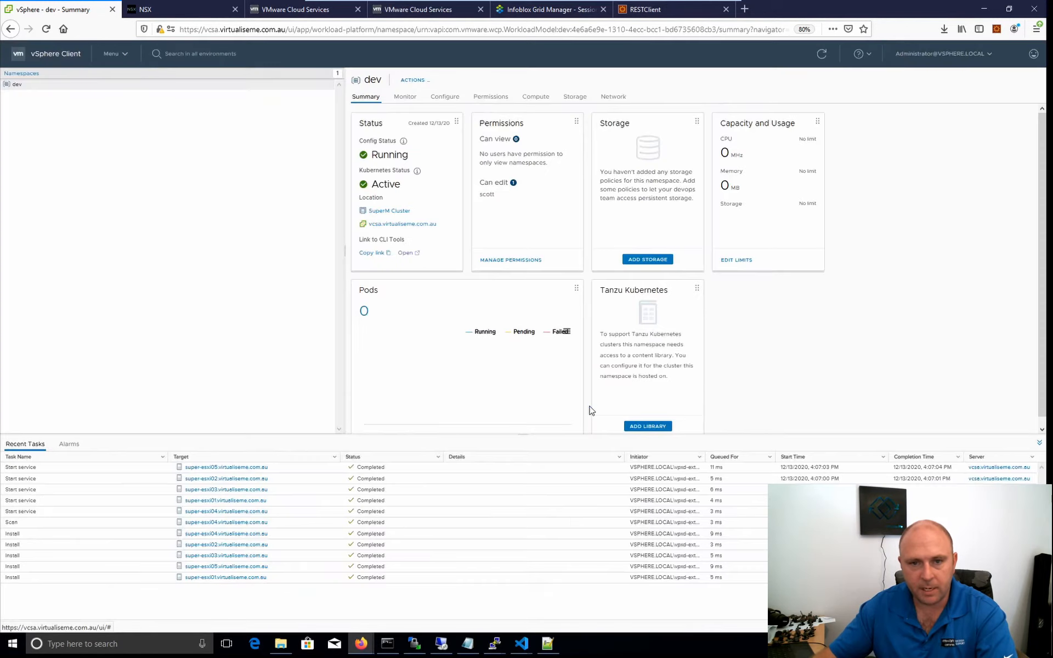
Start a new permission entry for the dev namespace with virtualiseme.com.au as the identity source.
{"action": "left_click", "coordinate": [507, 260]}
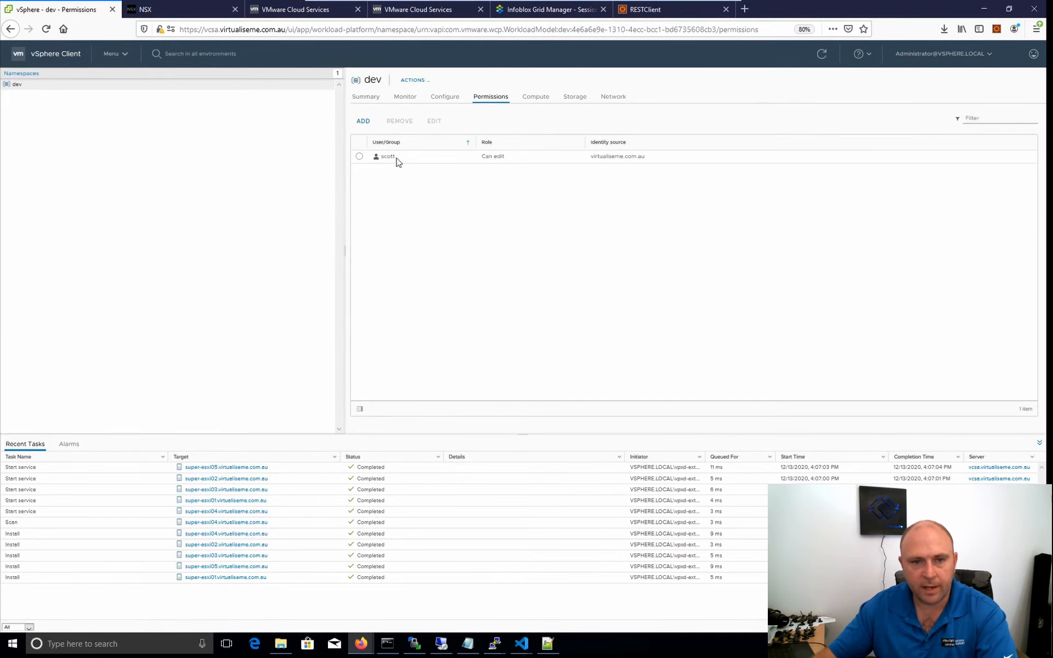
{"action": "left_click", "coordinate": [363, 121]}
{"action": "left_click", "coordinate": [558, 315]}
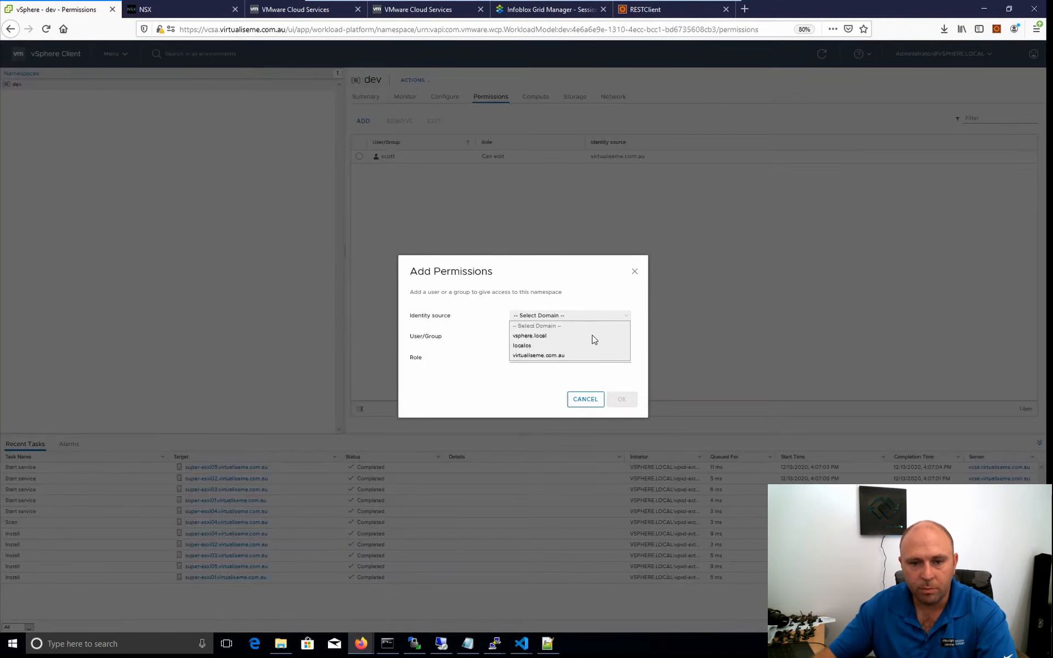
{"action": "left_click", "coordinate": [522, 356]}
{"action": "left_click", "coordinate": [578, 336]}
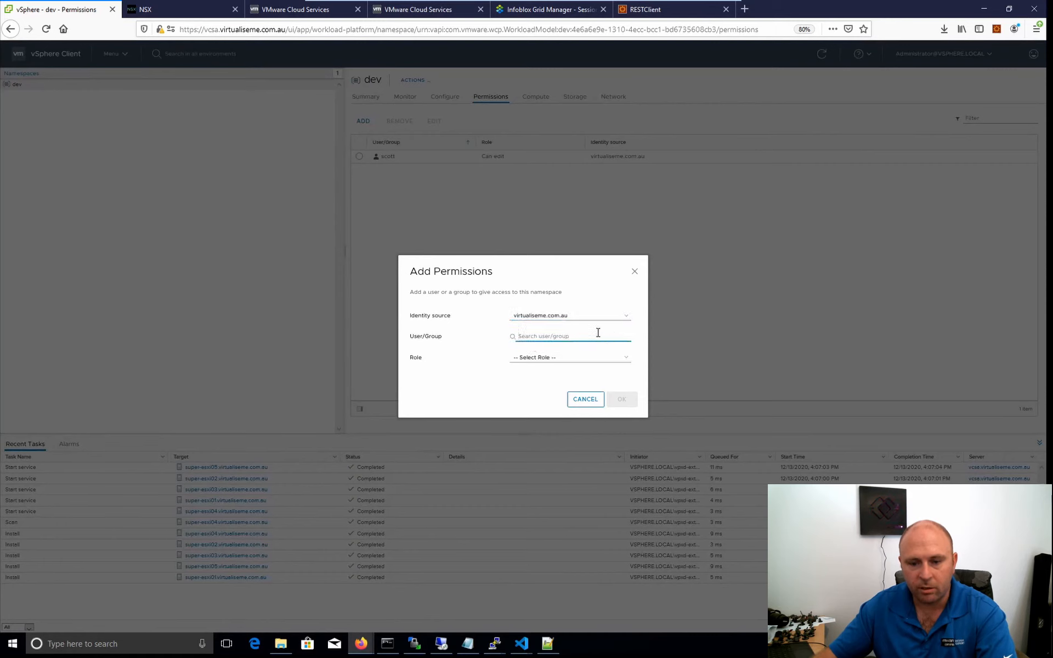
Find the vRA_Admin group and grant it the "Can edit" role on the dev namespace.
{"action": "type", "text": "vra"}
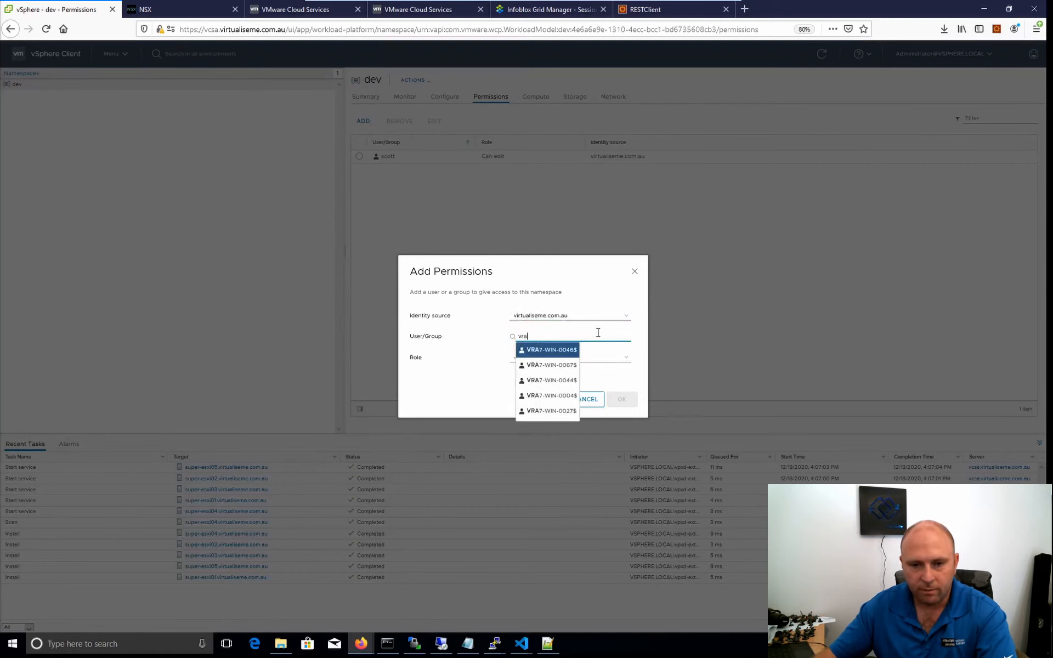
{"action": "type", "text": "a"}
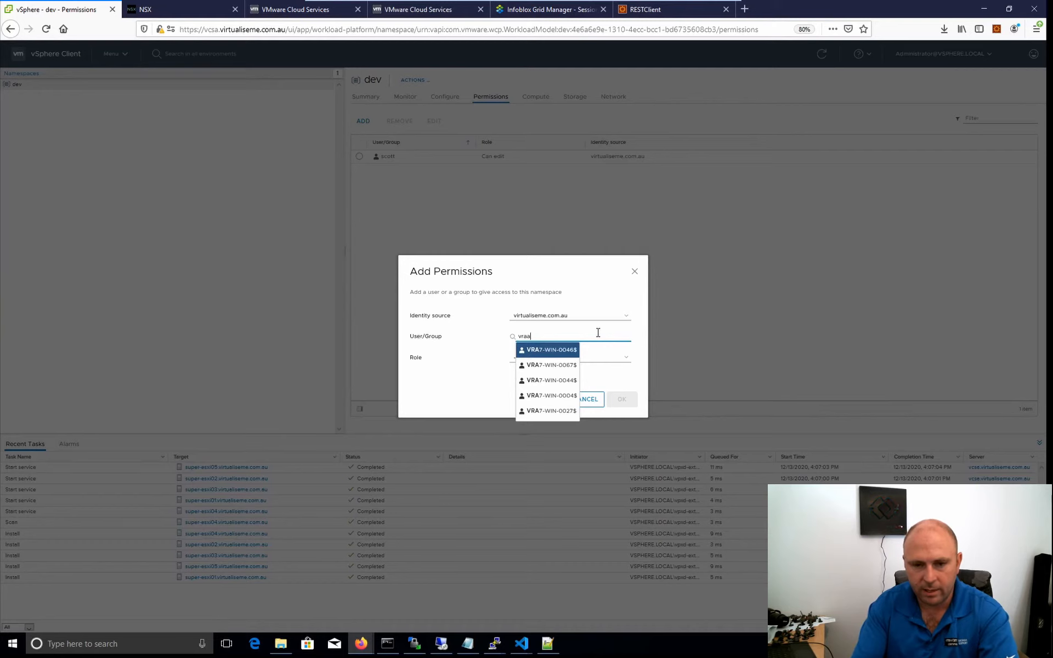
{"action": "type", "text": "d"}
{"action": "key", "text": "BackSpace"}
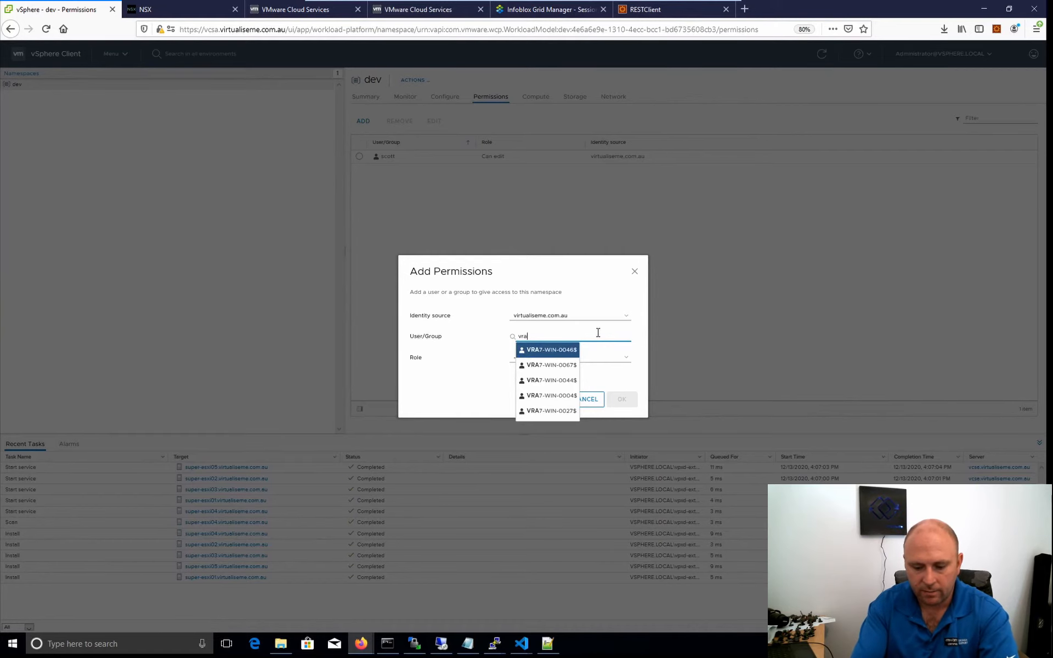
{"action": "type", "text": "-adm"}
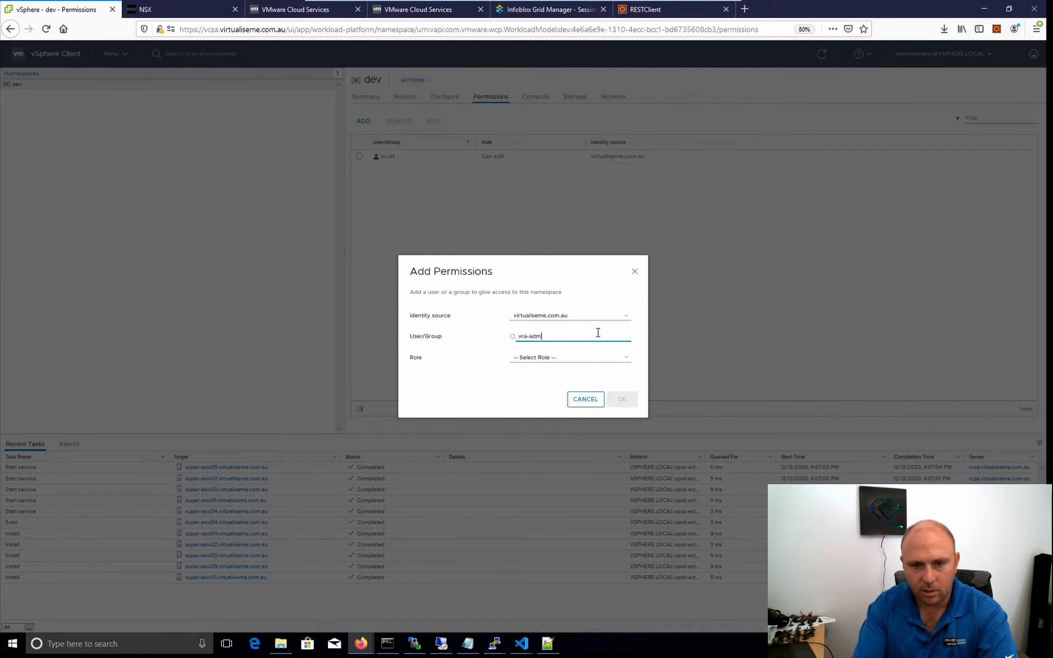
{"action": "key", "text": "BackSpace"}
{"action": "key", "text": "BackSpace"}
{"action": "key", "text": "BackSpace"}
{"action": "key", "text": "BackSpace"}
{"action": "type", "text": "_"}
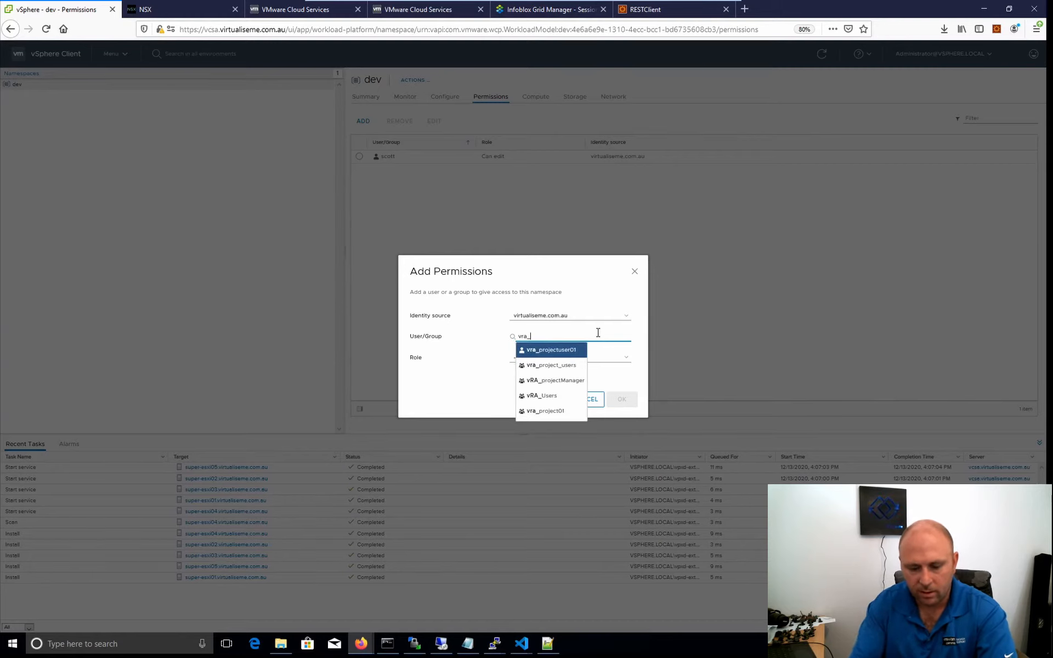
{"action": "type", "text": "adm"}
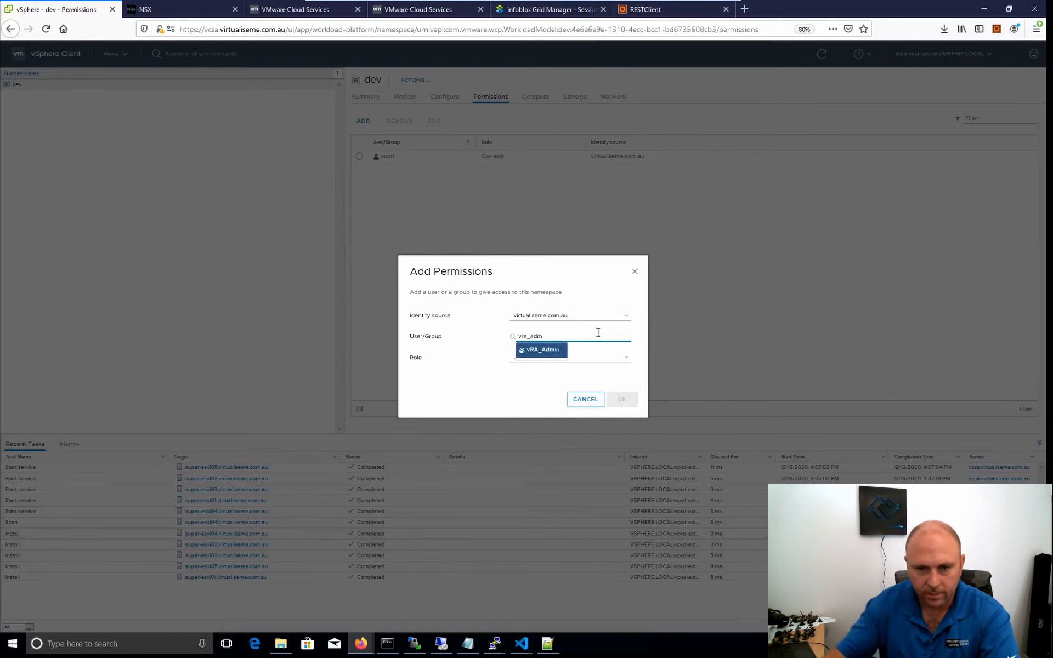
{"action": "left_click", "coordinate": [542, 350]}
{"action": "left_click", "coordinate": [567, 358]}
{"action": "left_click", "coordinate": [545, 387]}
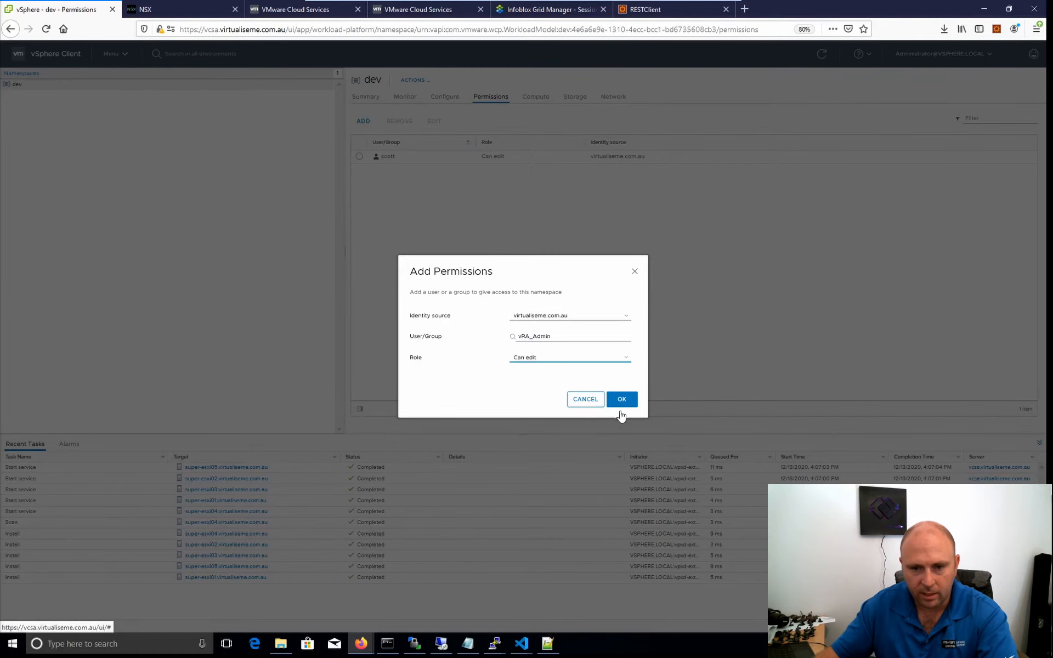
{"action": "left_click", "coordinate": [625, 402]}
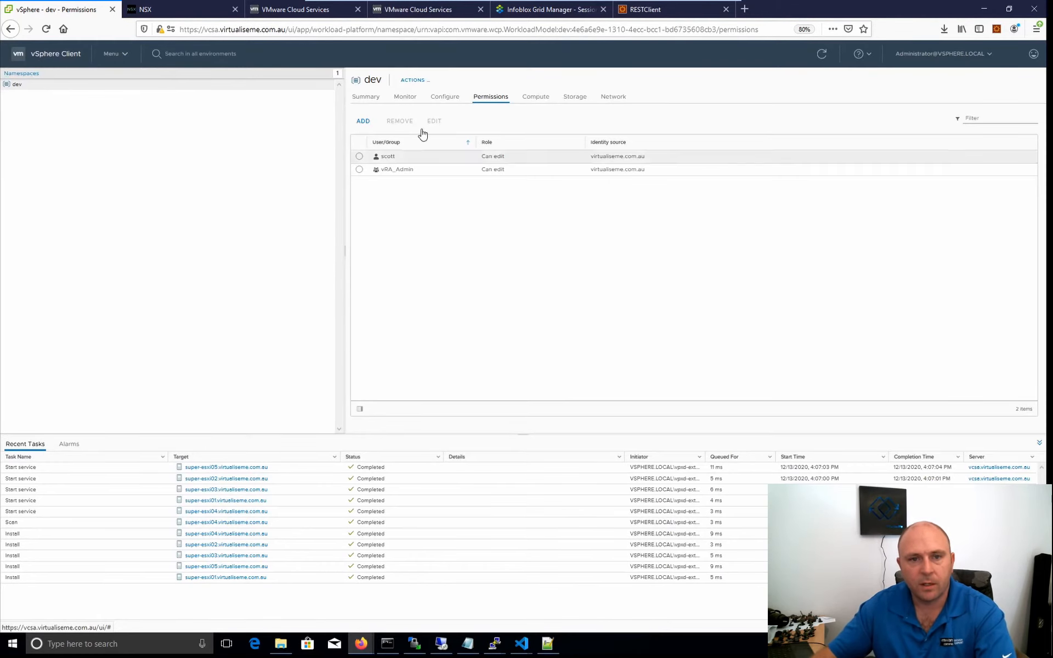
Assign the vSAN Default Storage Policy to the dev namespace from its summary.
{"action": "left_click", "coordinate": [365, 97]}
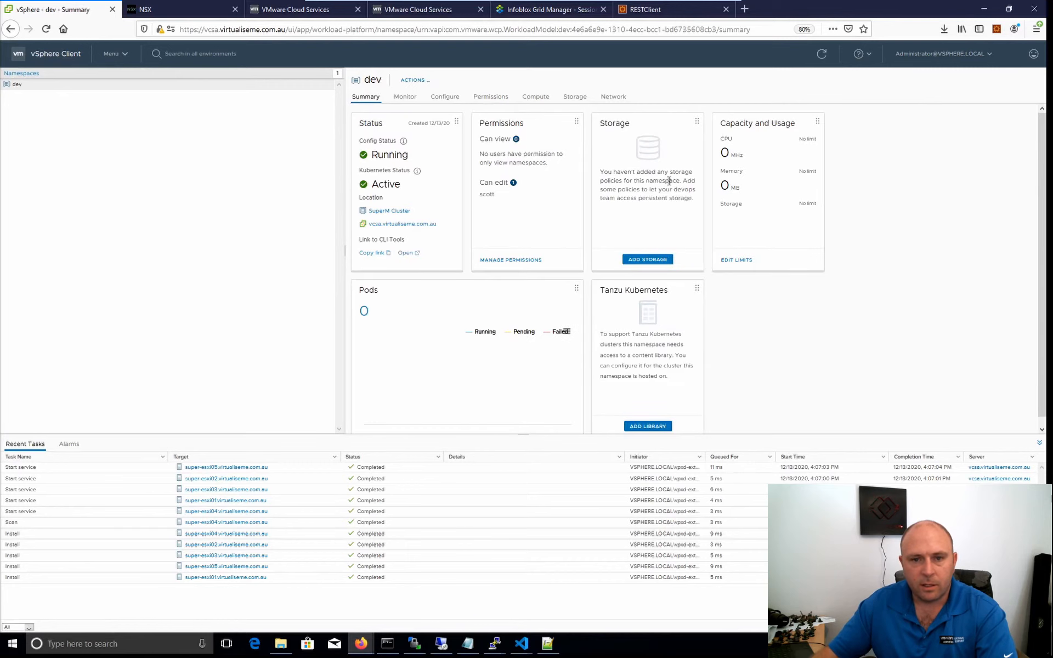
{"action": "left_click", "coordinate": [641, 265]}
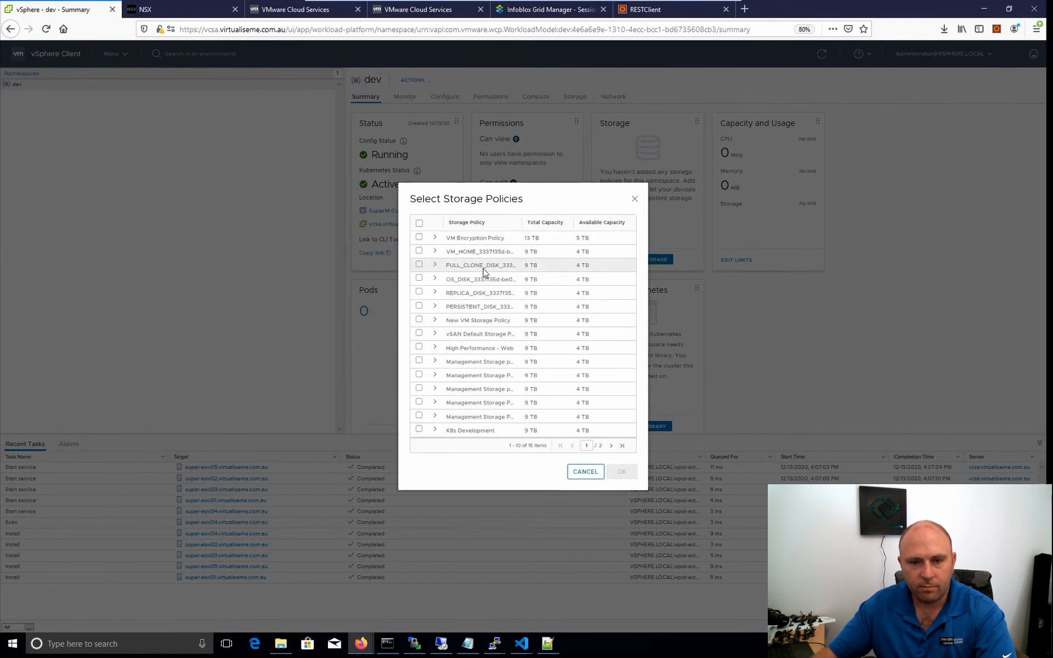
{"action": "left_click", "coordinate": [419, 333]}
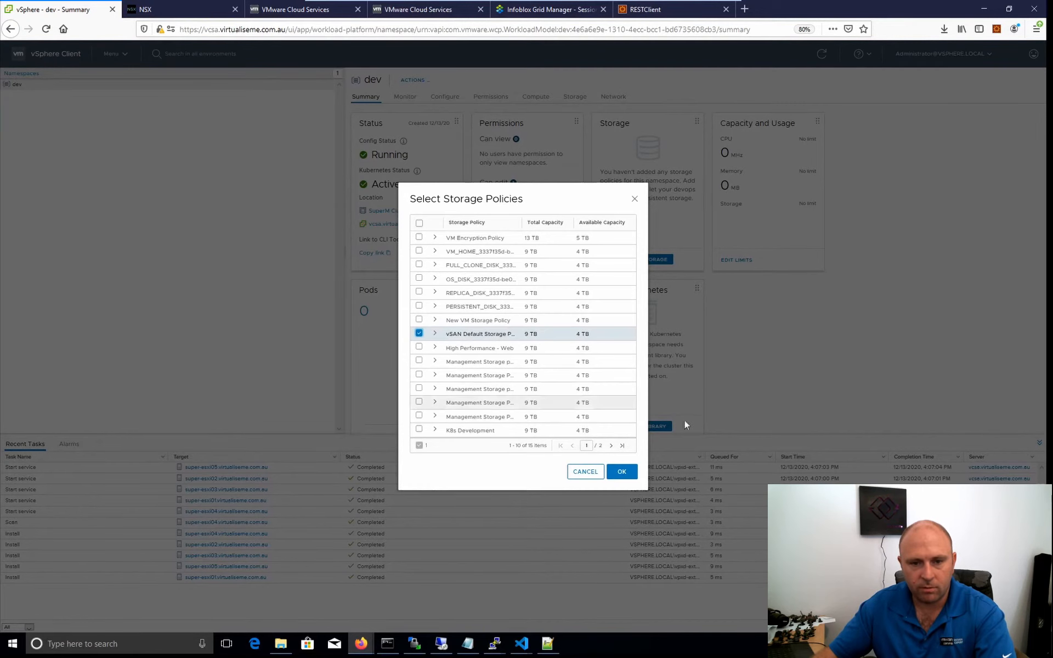
{"action": "left_click", "coordinate": [622, 472]}
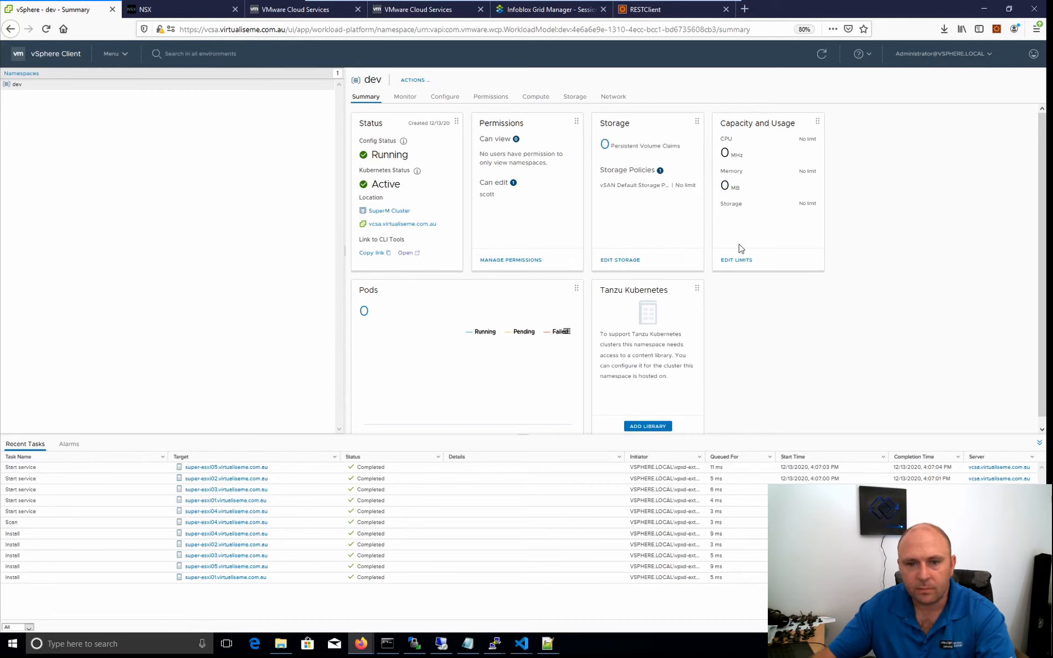
Limit the dev namespace's resources to 40 GB of storage and 10 GB of memory.
{"action": "scroll", "coordinate": [488, 318], "scroll_direction": "down", "scroll_amount": 1}
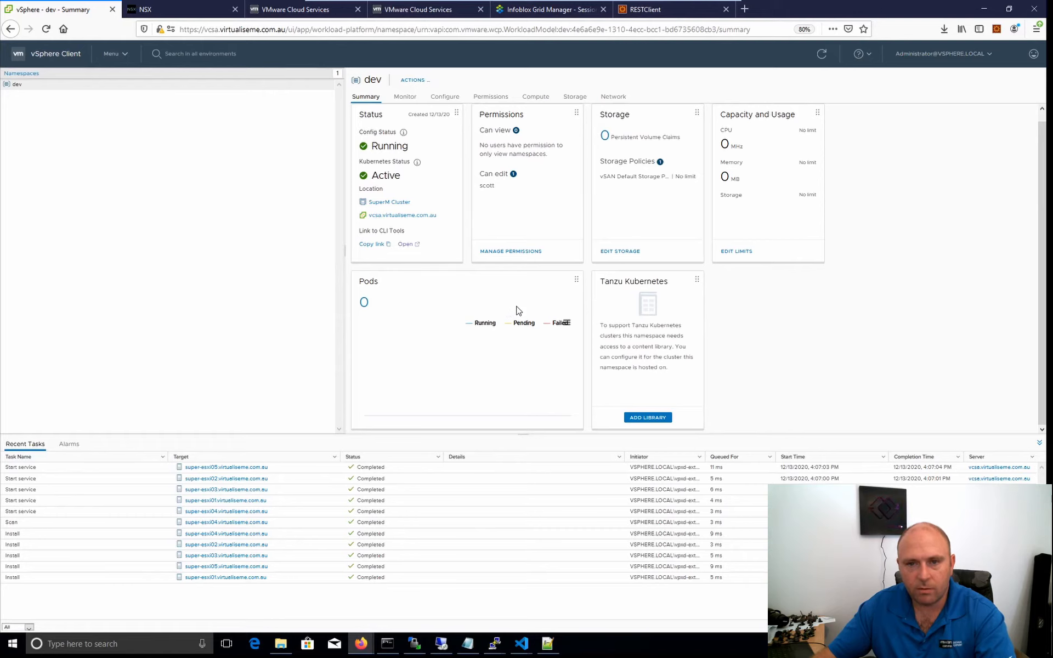
{"action": "scroll", "coordinate": [518, 311], "scroll_direction": "up", "scroll_amount": 1}
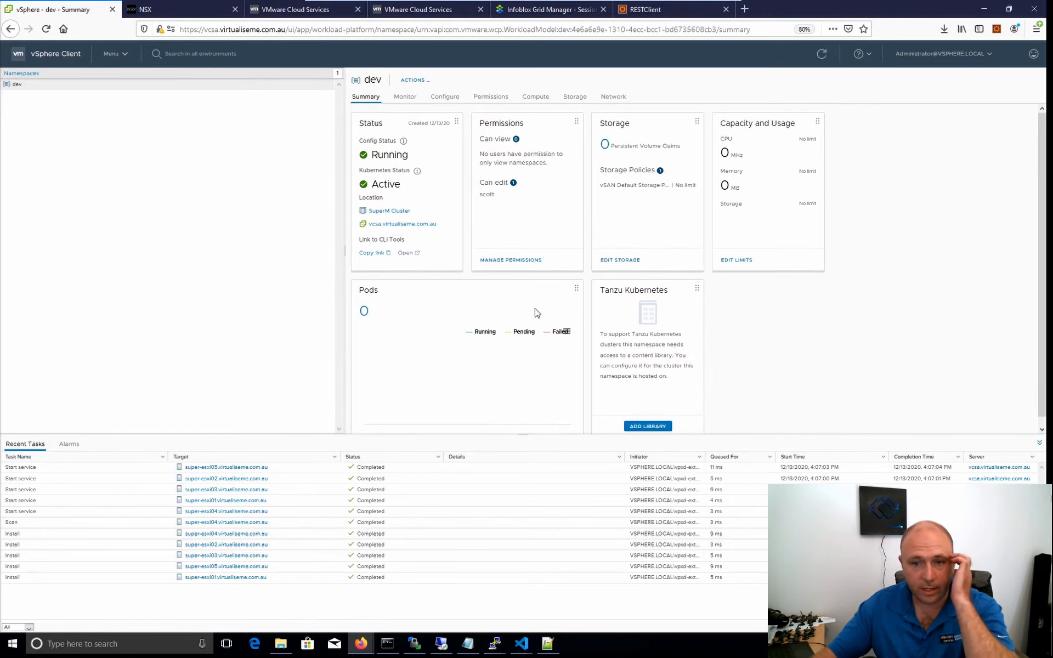
{"action": "left_click", "coordinate": [749, 262]}
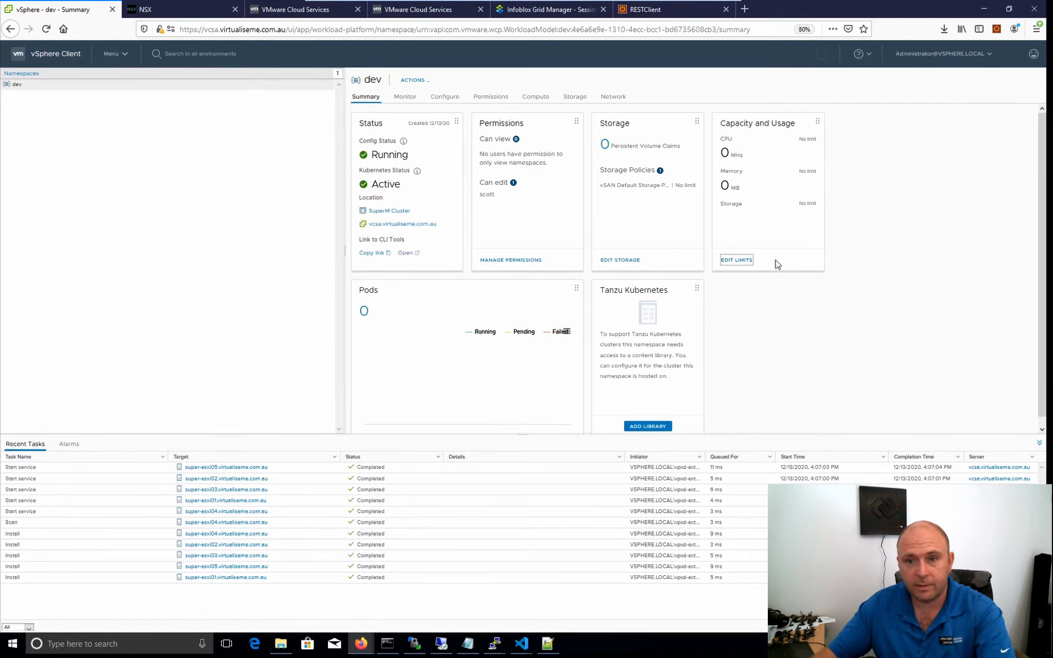
{"action": "left_click", "coordinate": [736, 261]}
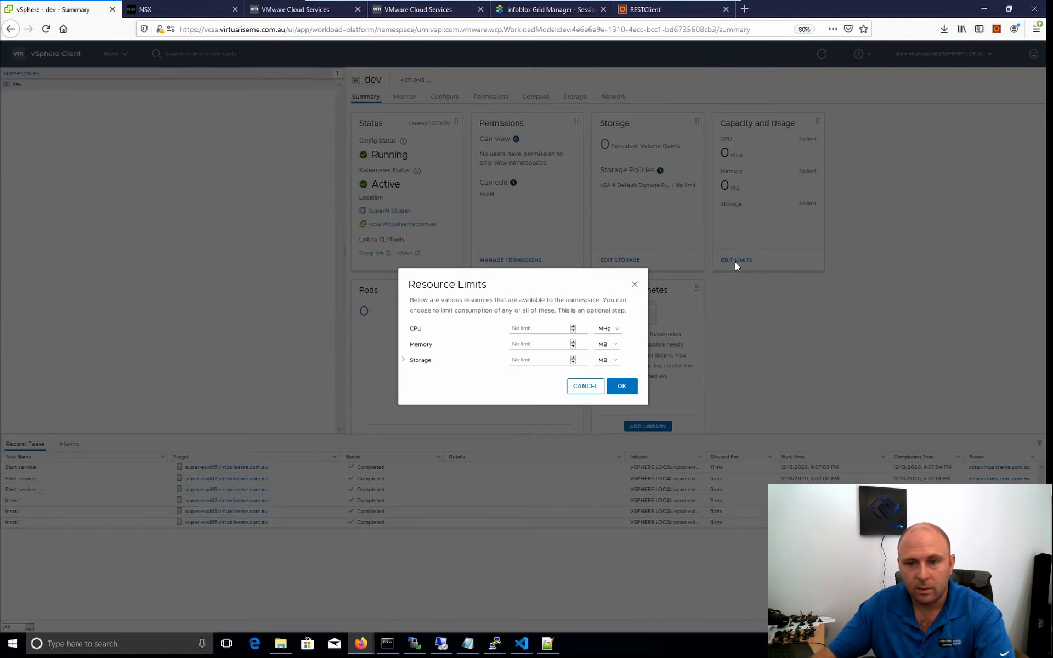
{"action": "left_click", "coordinate": [607, 360]}
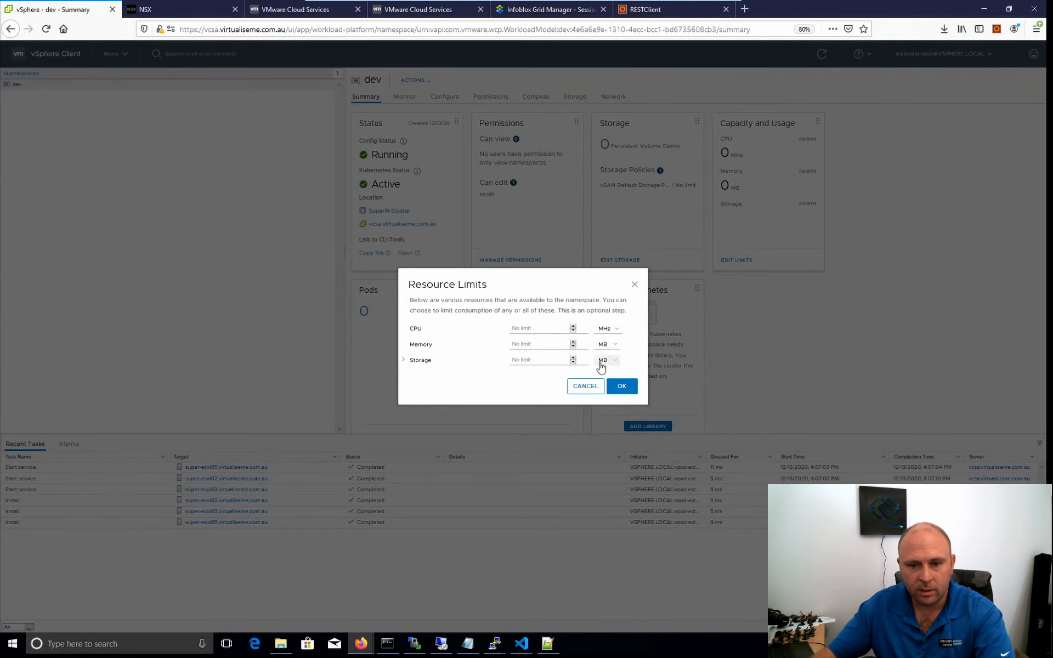
{"action": "left_click", "coordinate": [552, 360]}
{"action": "type", "text": "40"}
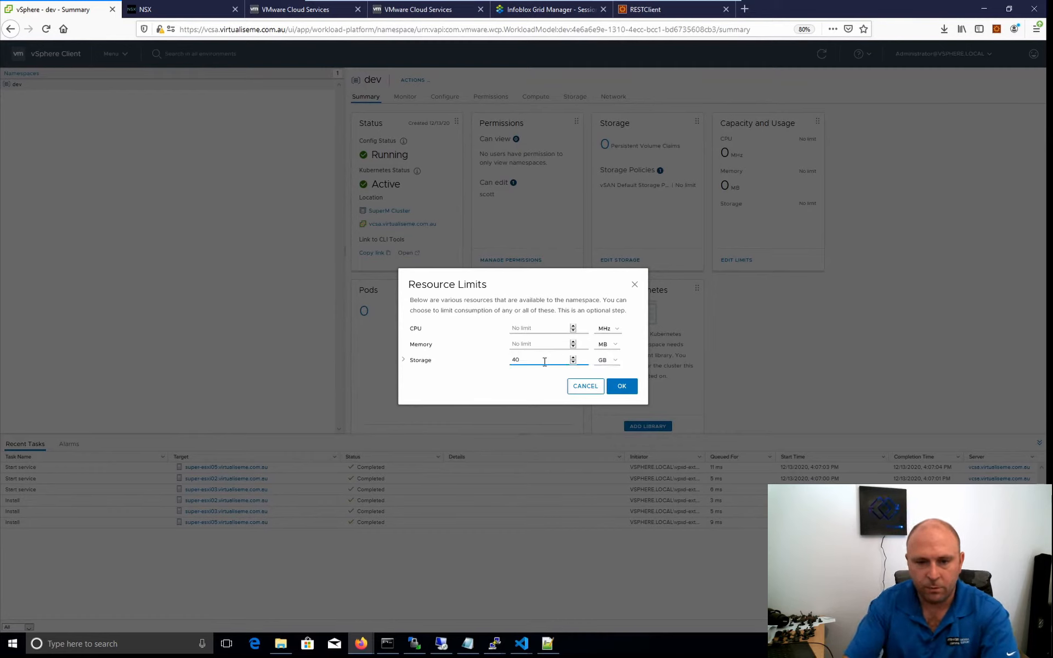
{"action": "left_click", "coordinate": [605, 361]}
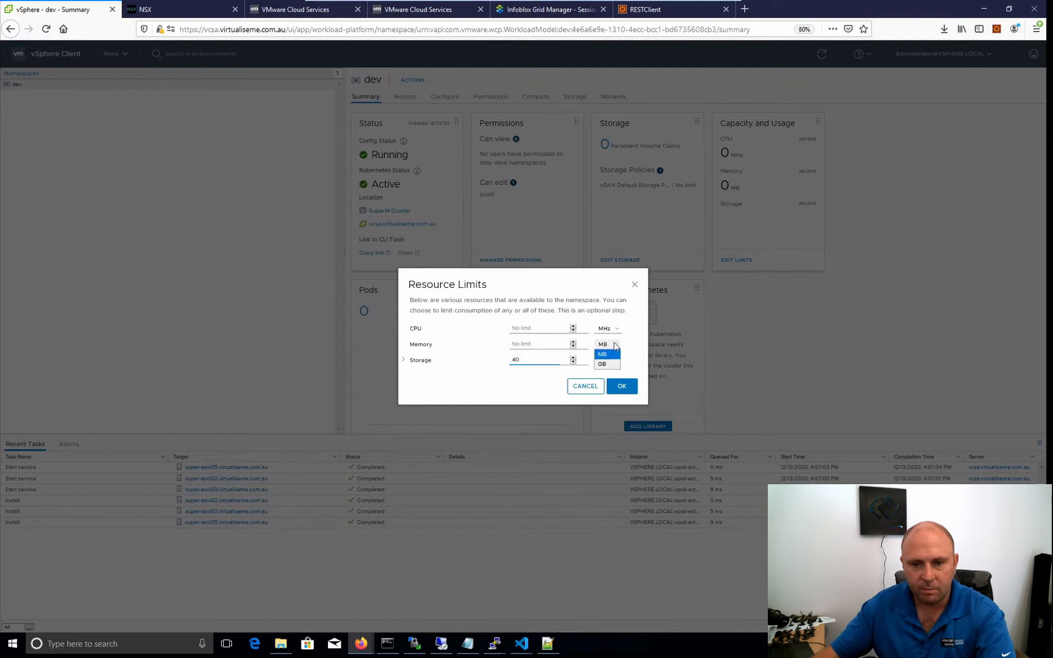
{"action": "left_click", "coordinate": [551, 345]}
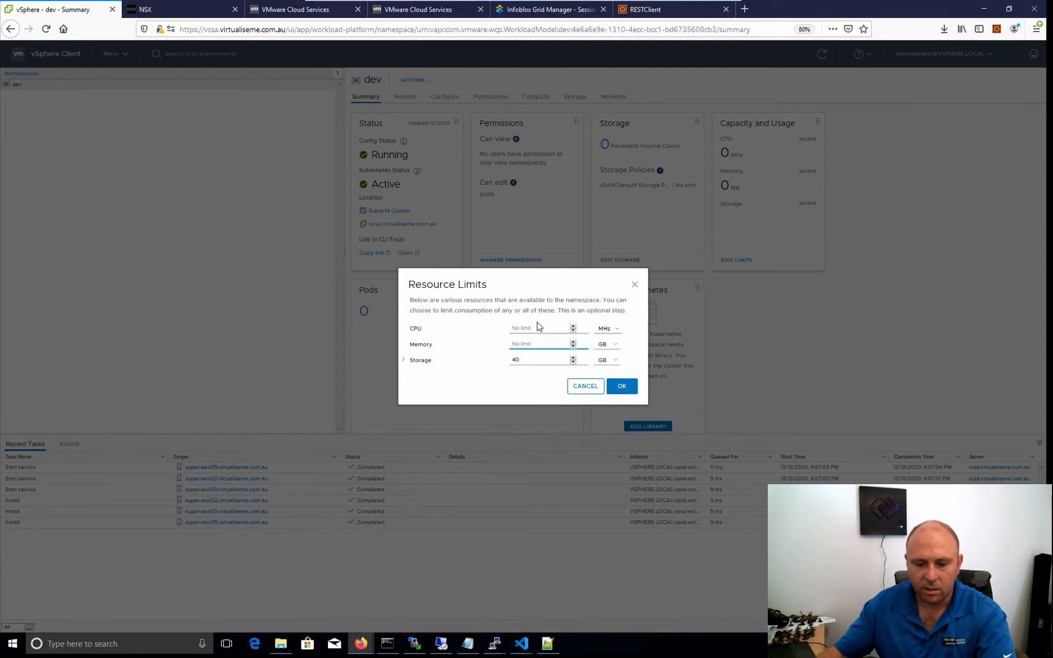
{"action": "type", "text": "10"}
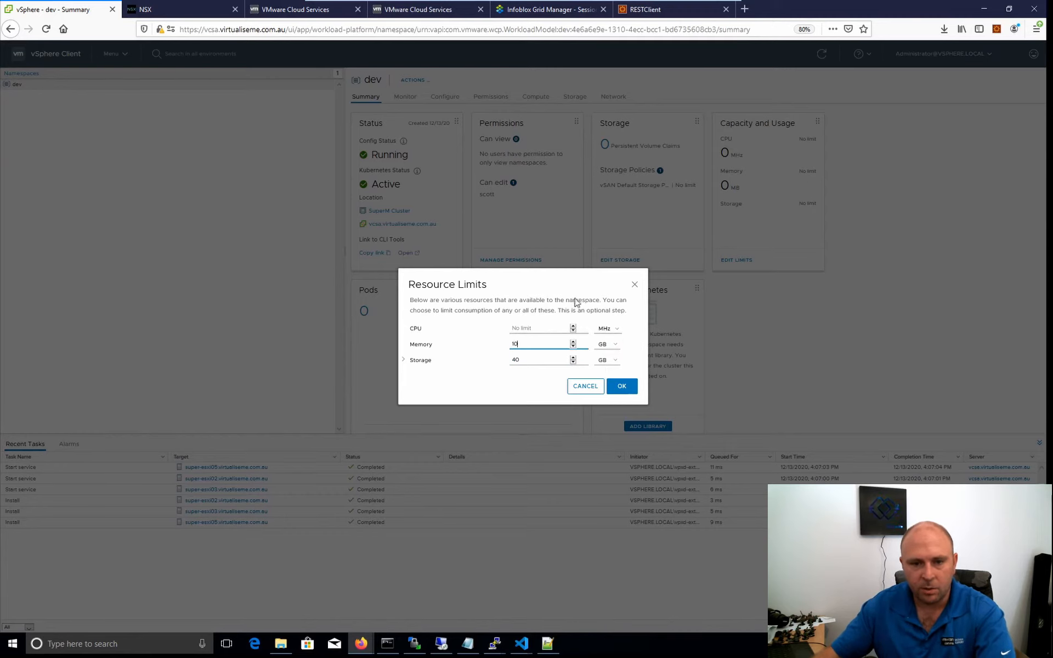
{"action": "left_click", "coordinate": [622, 386]}
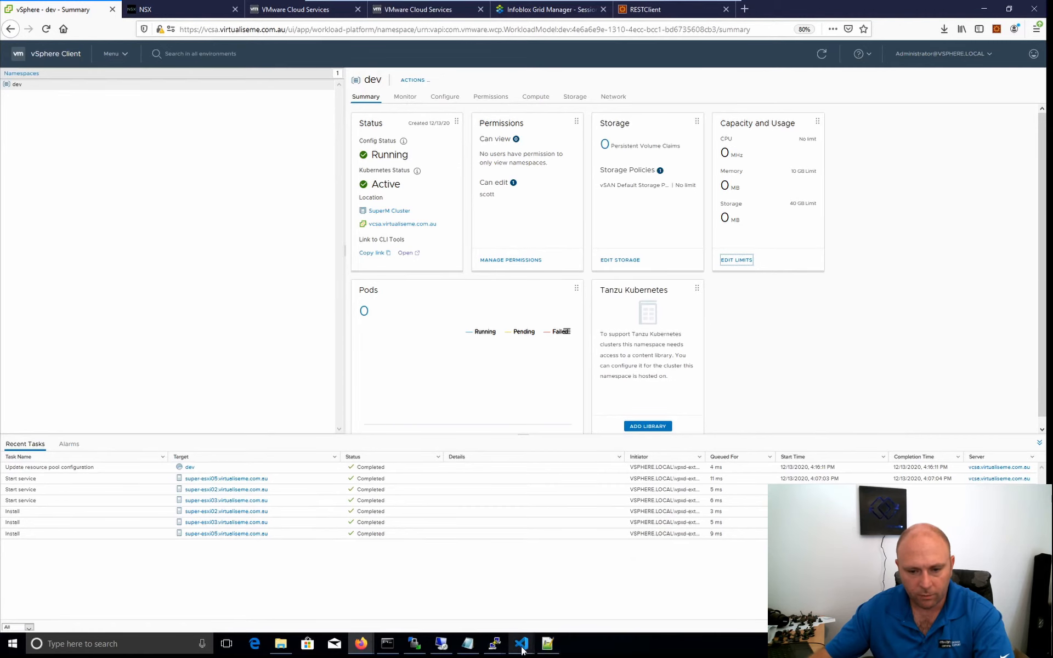
Switch to Visual Studio Code, run the prepared kubectl vsphere login against server 10.245.0.1 in the terminal and enter the account password.
{"action": "mouse_move", "coordinate": [522, 643]}
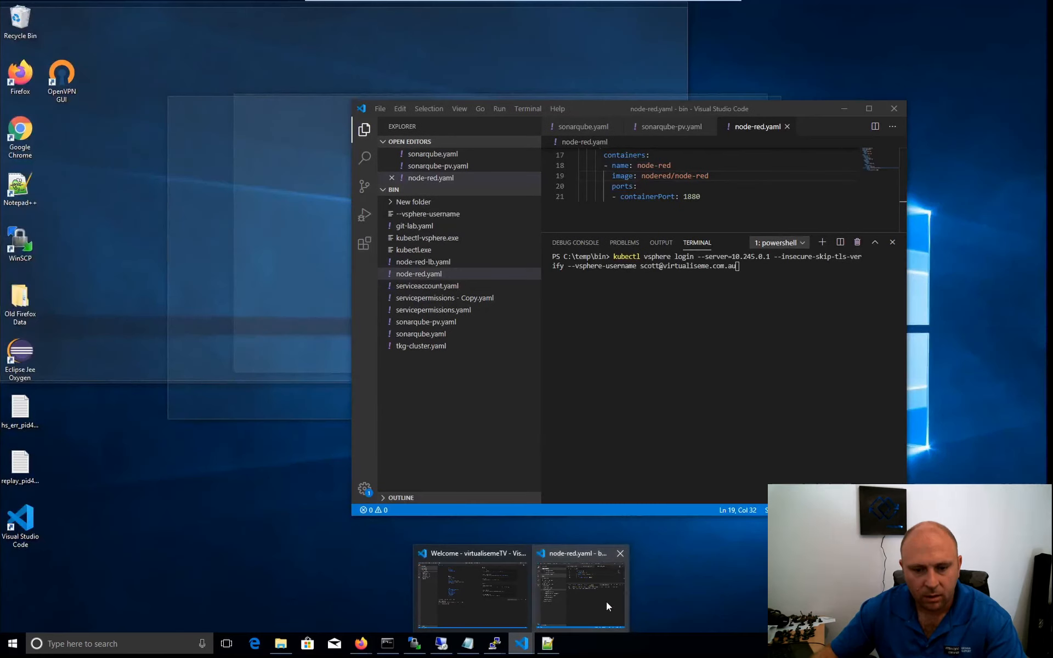
{"action": "left_click", "coordinate": [607, 601]}
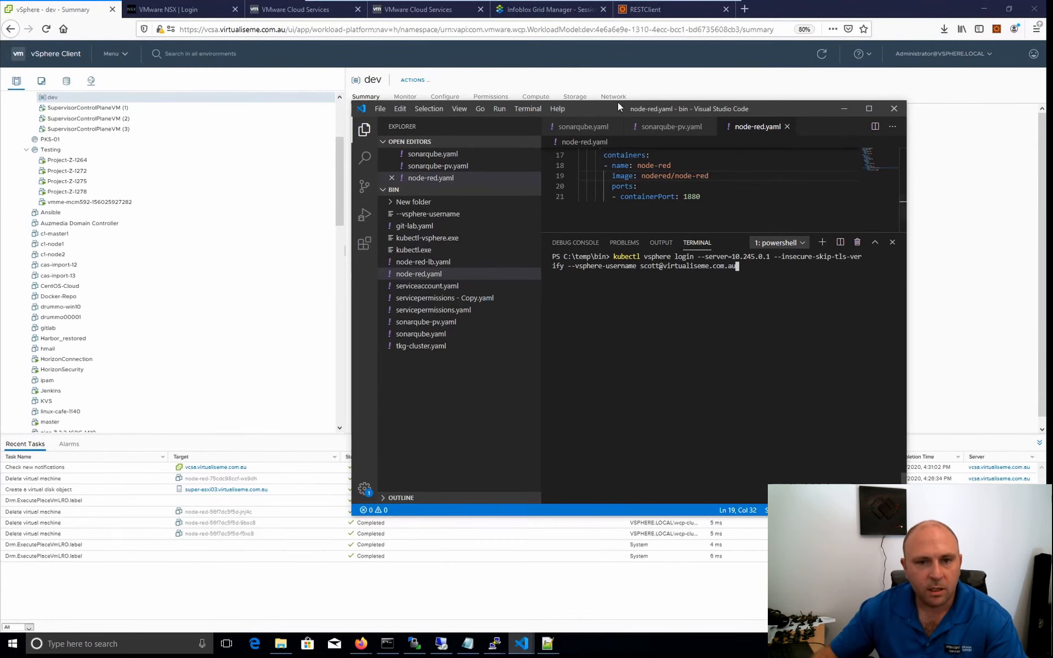
{"action": "left_click_drag", "start_coordinate": [762, 113], "coordinate": [745, 126]}
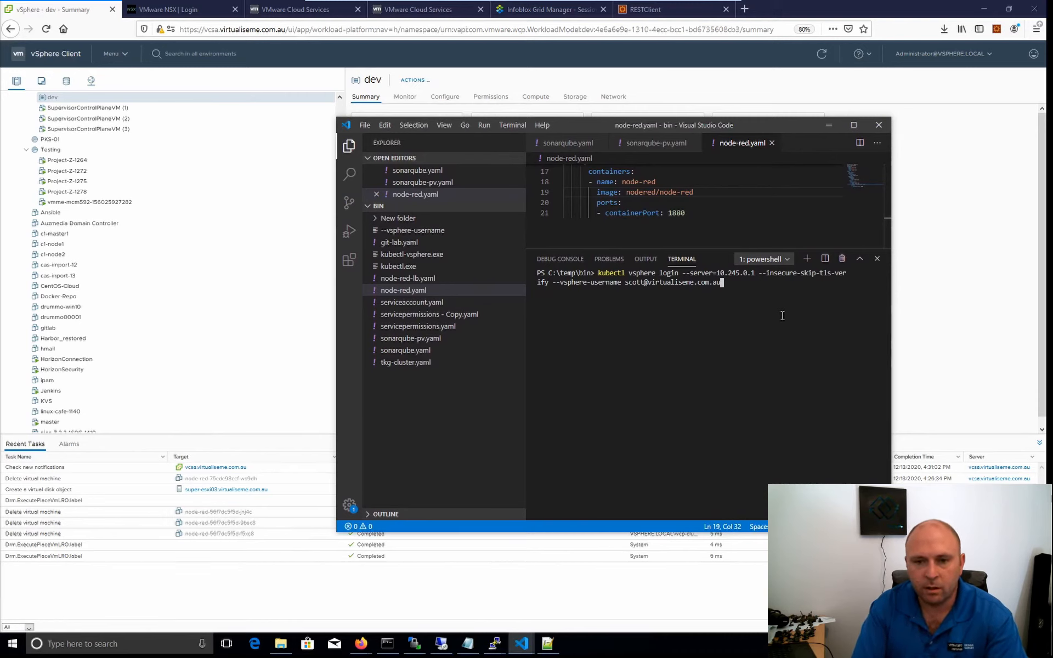
{"action": "key", "text": "Return"}
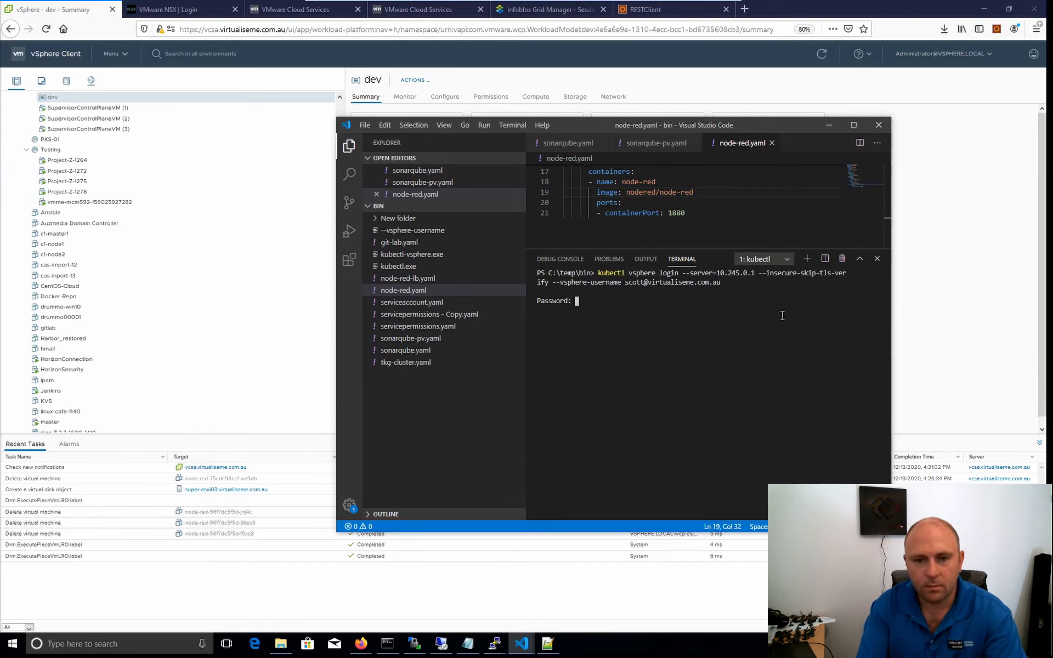
{"action": "key", "text": "Return"}
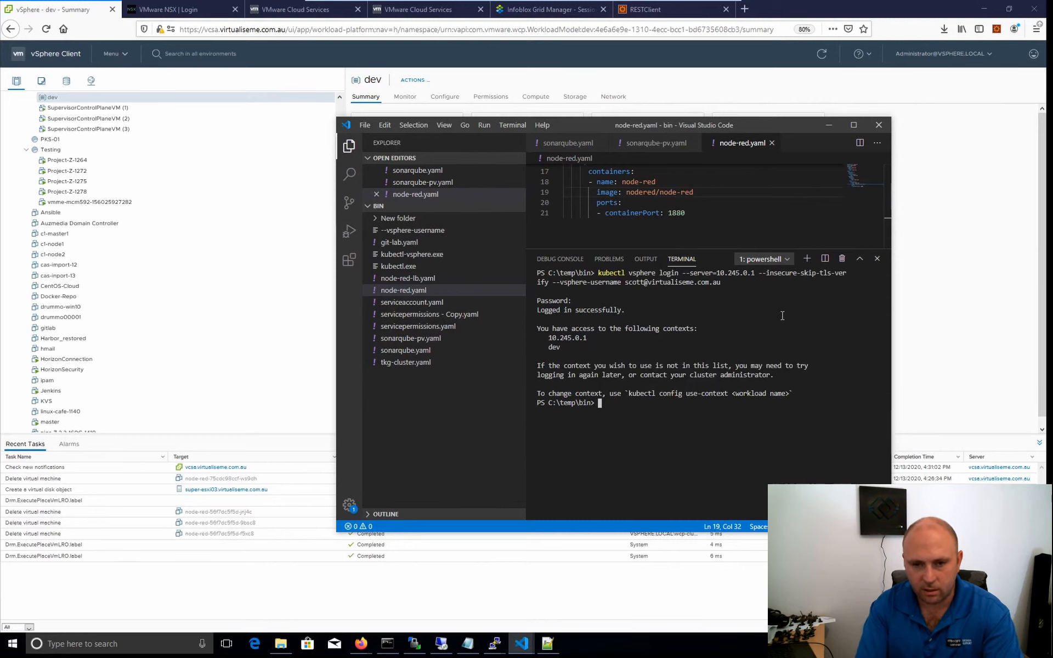
Switch the kubectl context to the dev namespace with "kubectl config use-context dev".
{"action": "type", "text": "ube"}
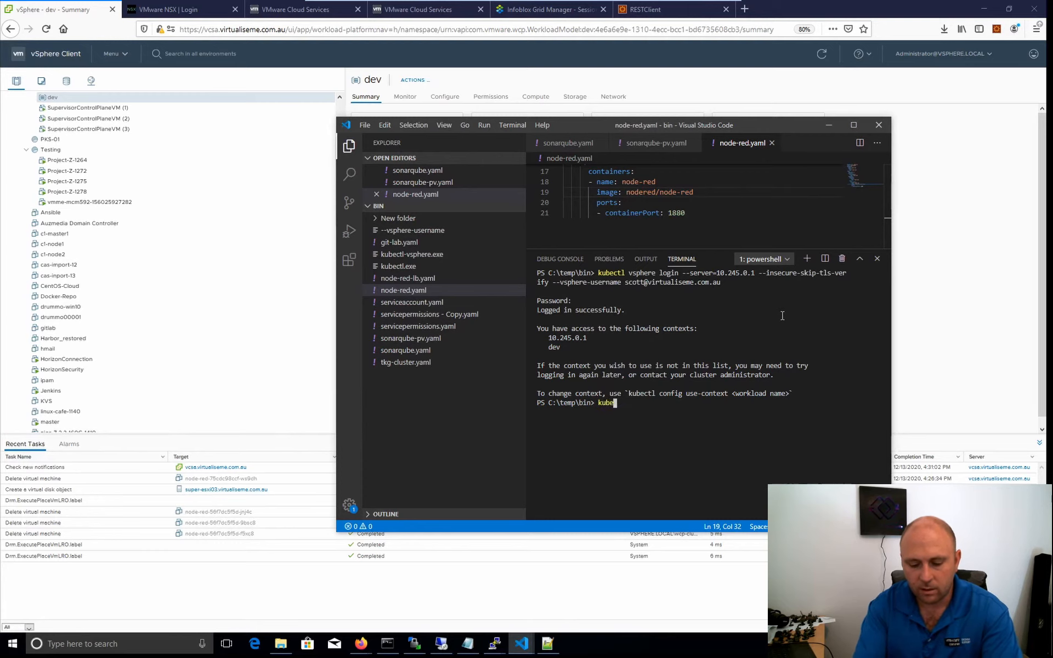
{"action": "type", "text": "ctl co"}
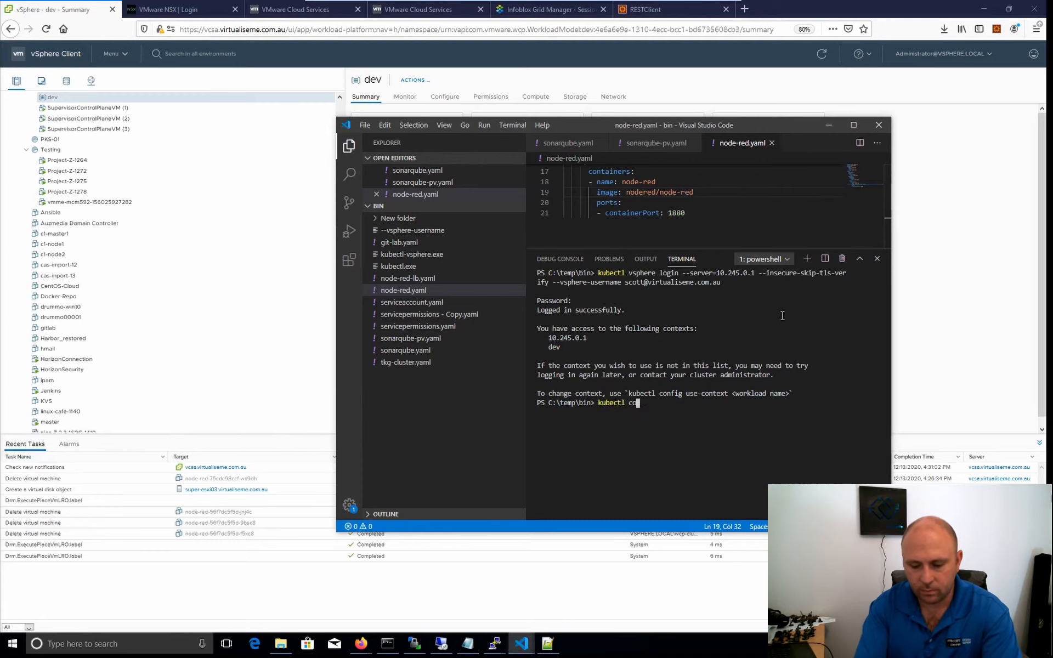
{"action": "type", "text": "nfig us"}
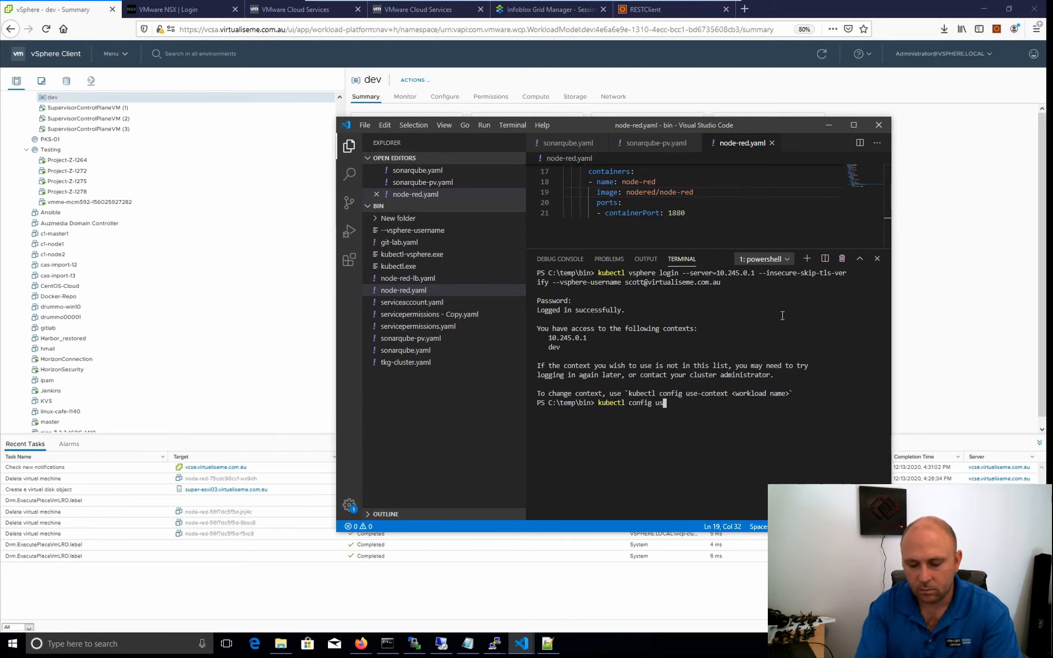
{"action": "type", "text": "e-context"}
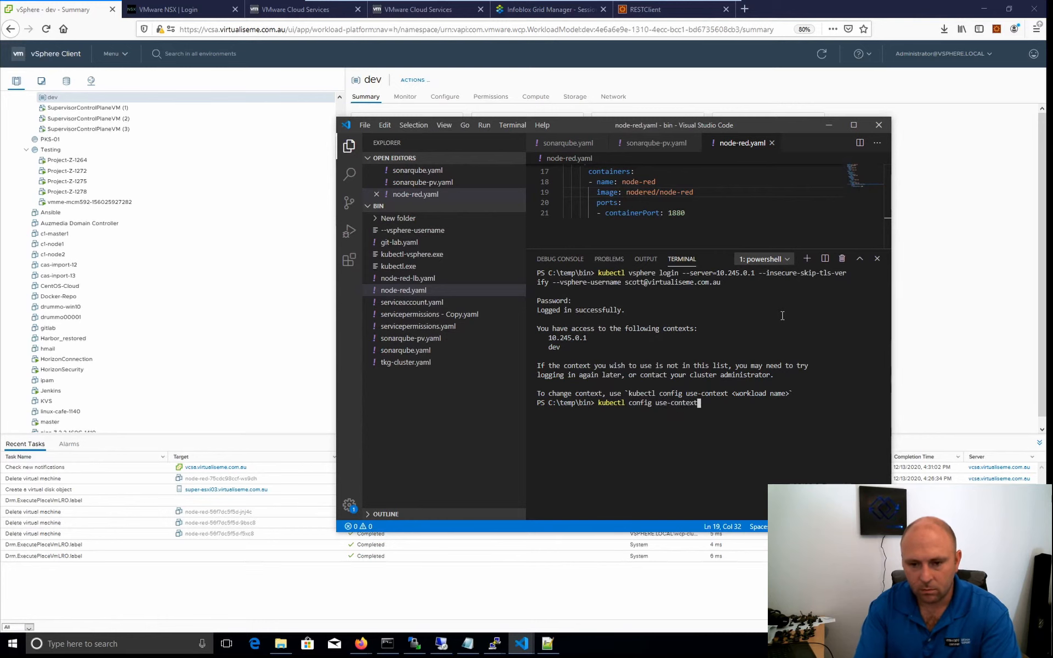
{"action": "type", "text": " dev"}
{"action": "key", "text": "Return"}
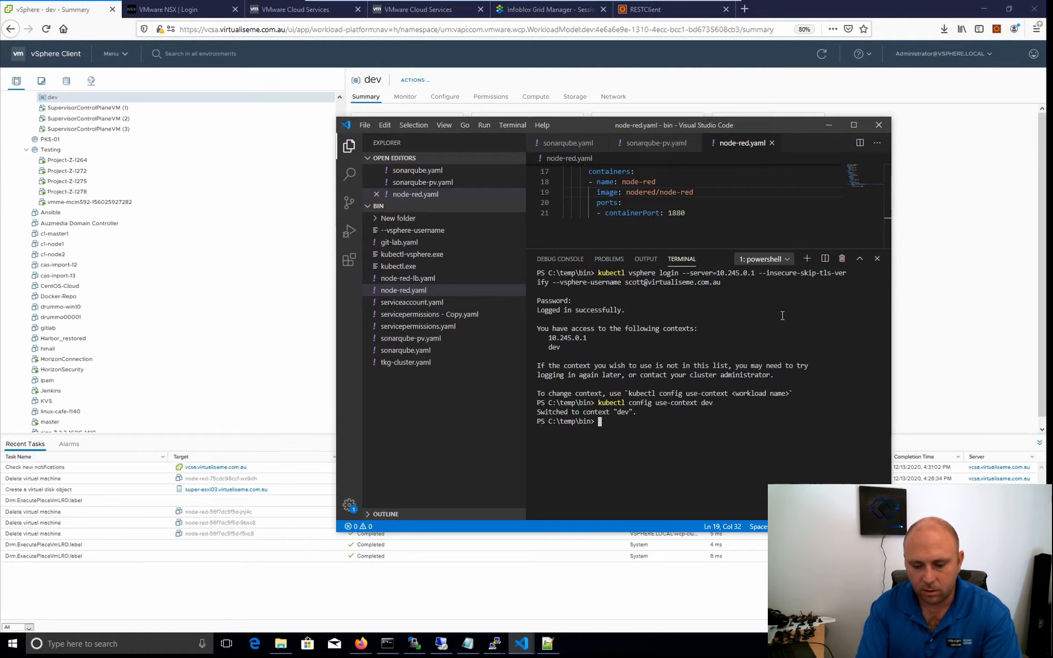
Deploy Node-RED to the dev namespace by running "kubectl apply -f .\node-red.yaml" in the terminal.
{"action": "type", "text": "kube"}
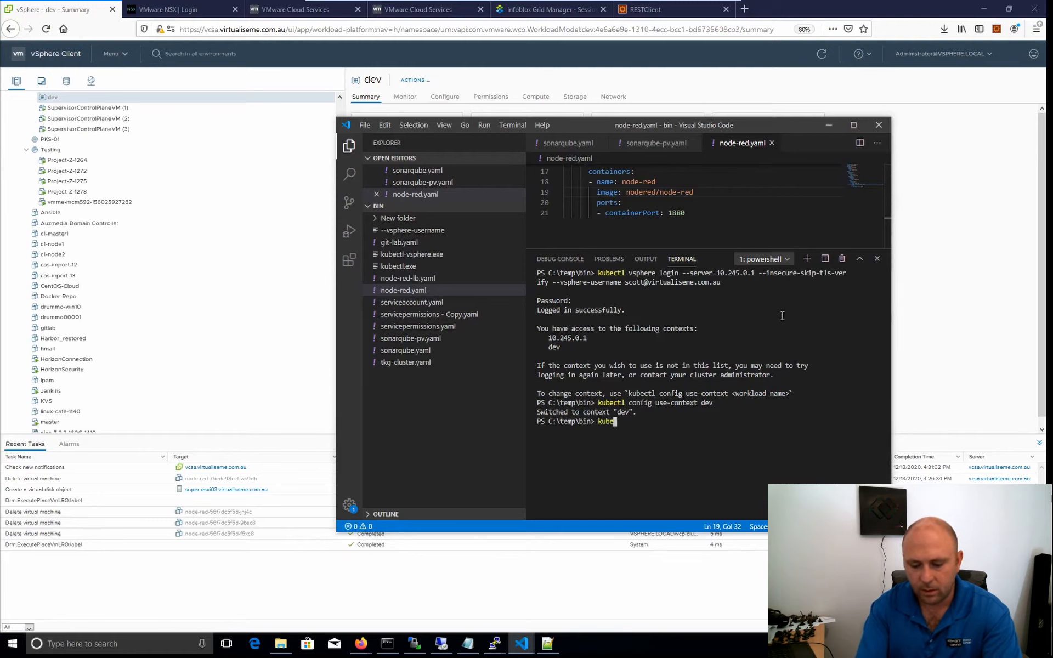
{"action": "type", "text": "ctl apply -f"}
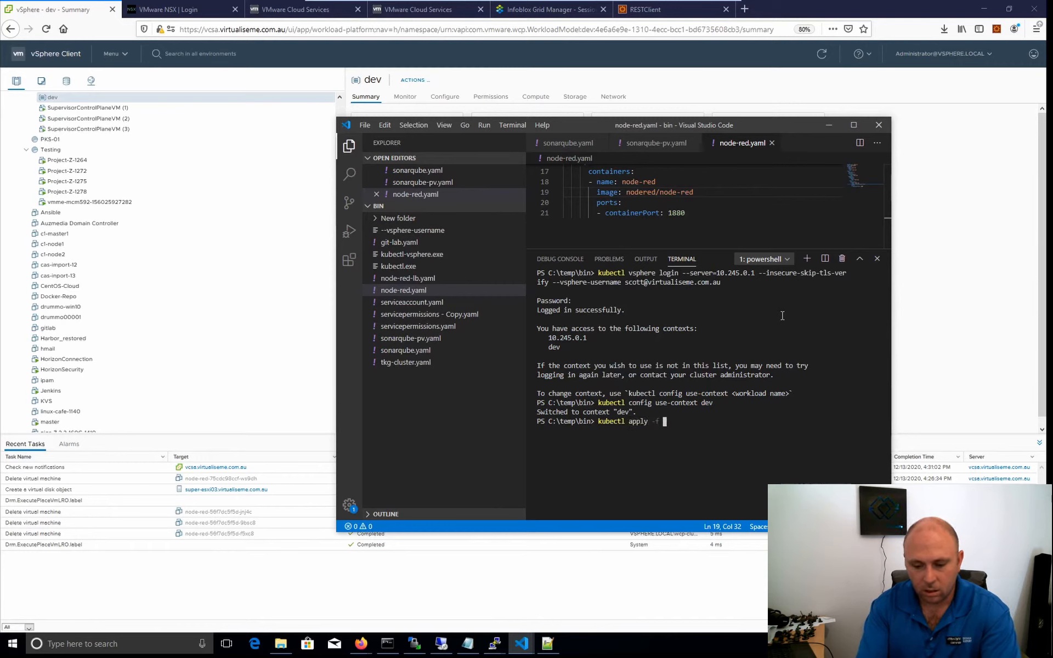
{"action": "type", "text": " . ode-red.yaml"}
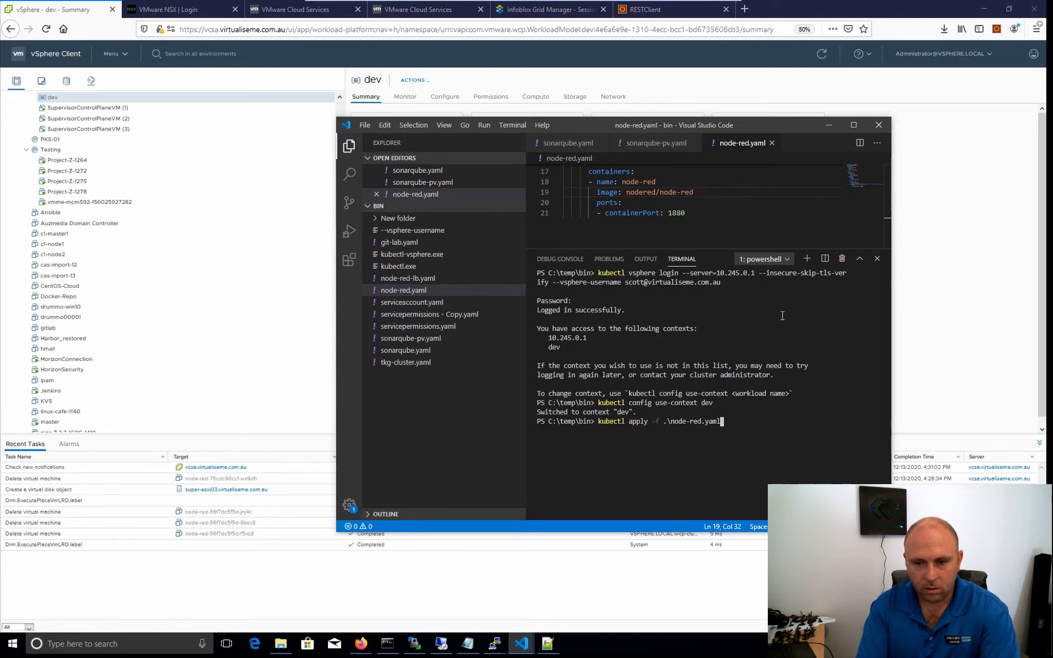
{"action": "key", "text": "Return"}
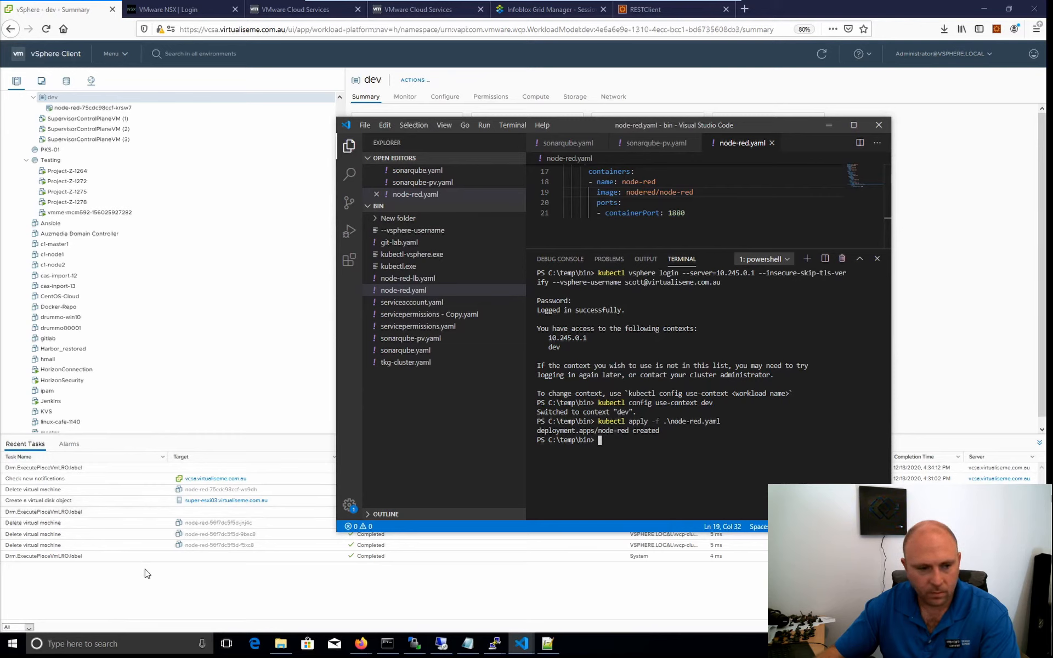
Open the new node-red pod's summary in the vSphere Client, and list the pods in Visual Studio Code's terminal with "kubectl get pods".
{"action": "scroll", "coordinate": [98, 236], "scroll_direction": "up", "scroll_amount": 1}
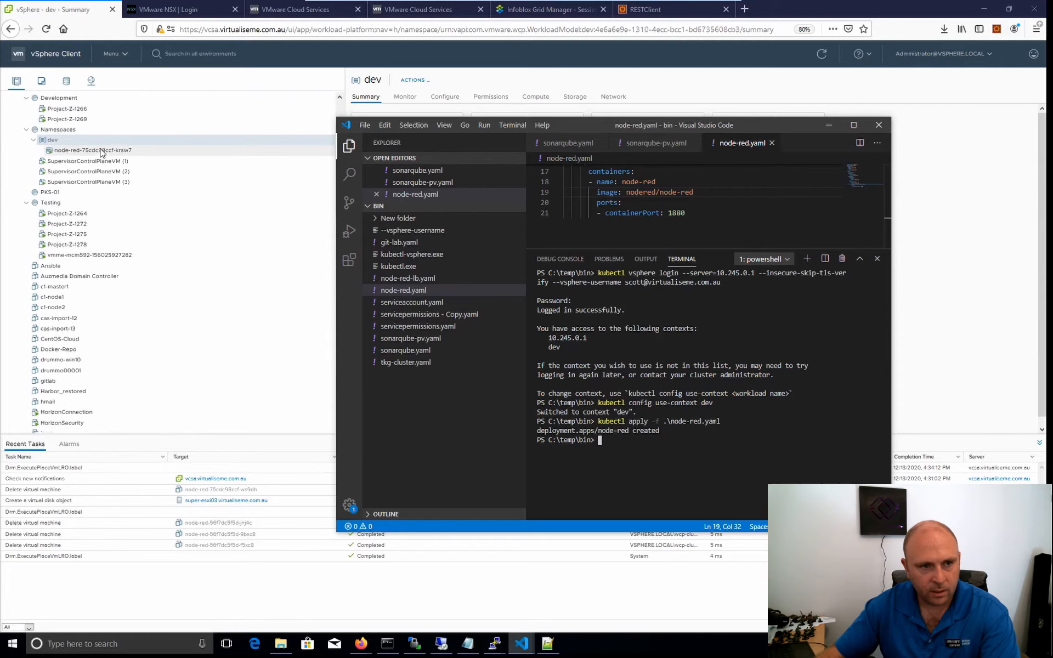
{"action": "left_click", "coordinate": [58, 151]}
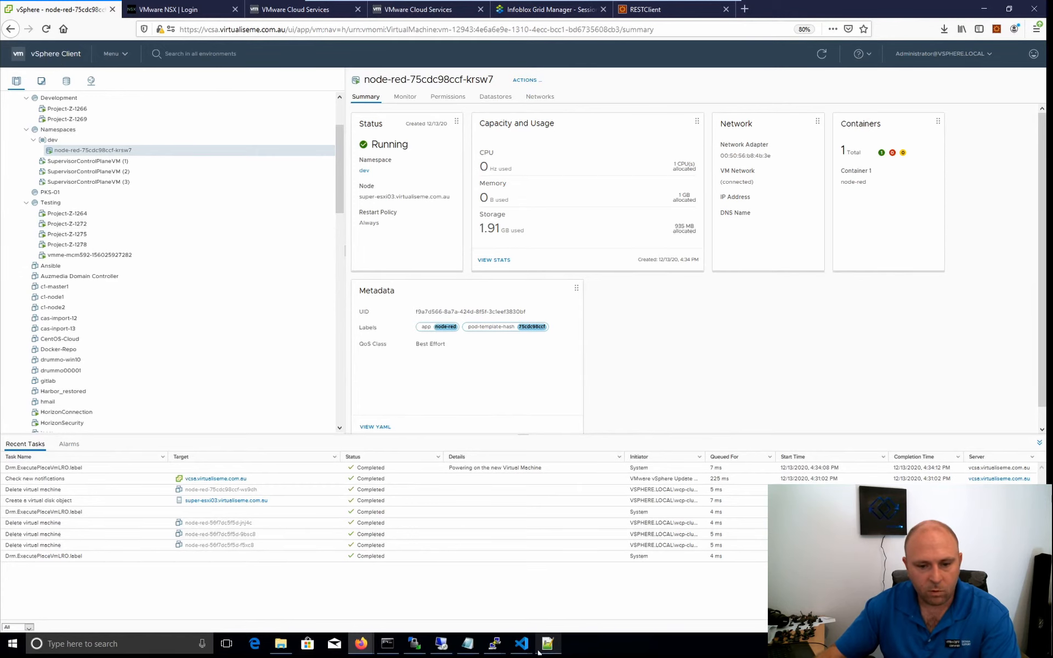
{"action": "mouse_move", "coordinate": [536, 650]}
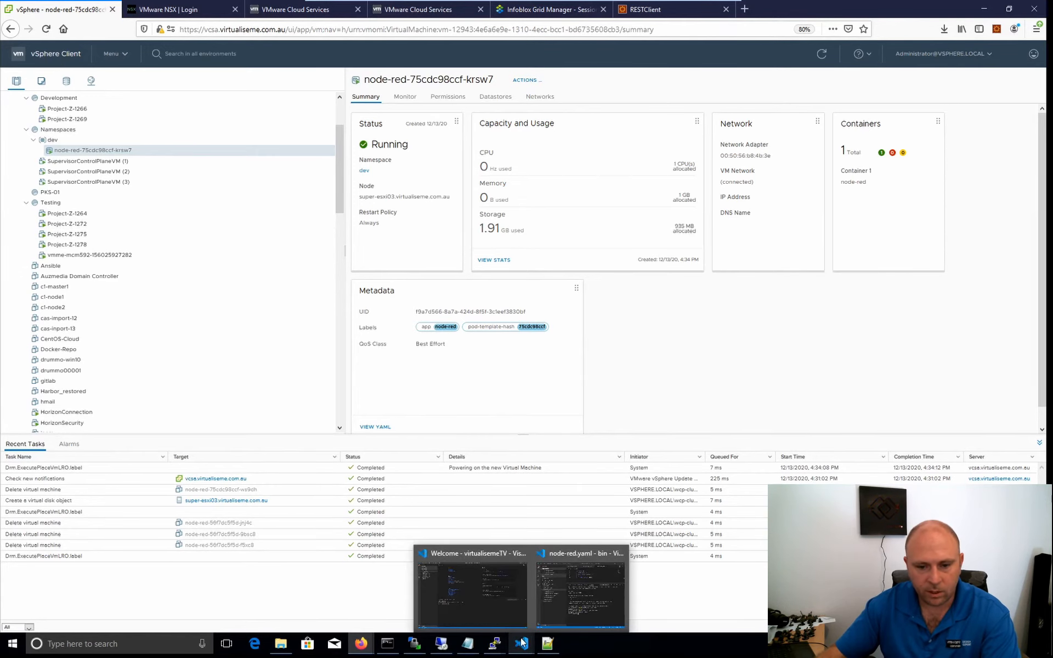
{"action": "left_click", "coordinate": [568, 594]}
{"action": "type", "text": "k"}
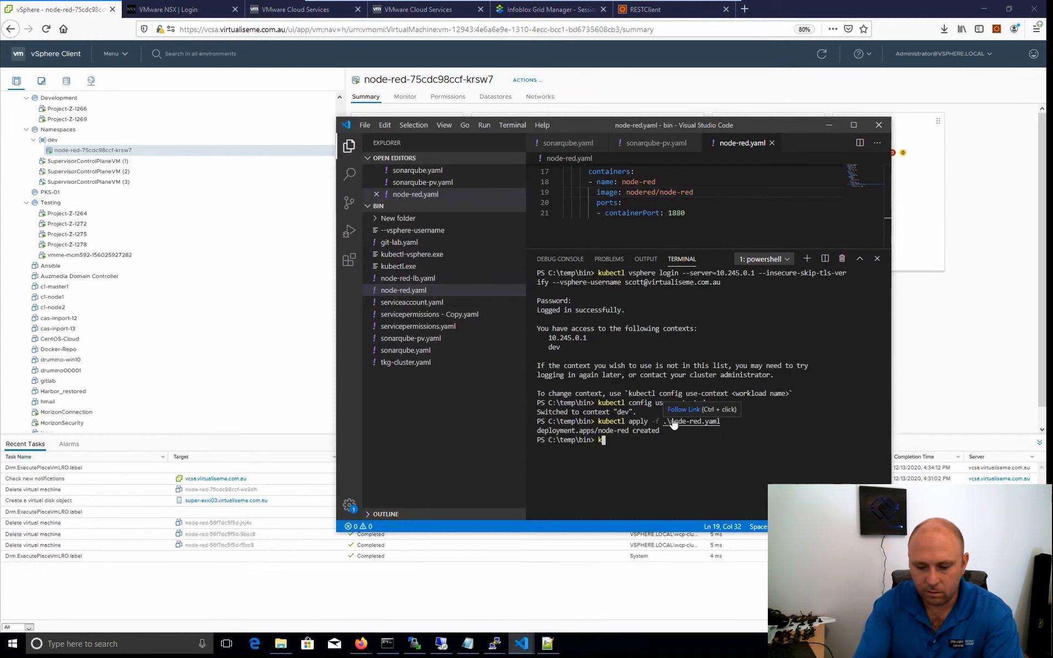
{"action": "type", "text": "ubectl "}
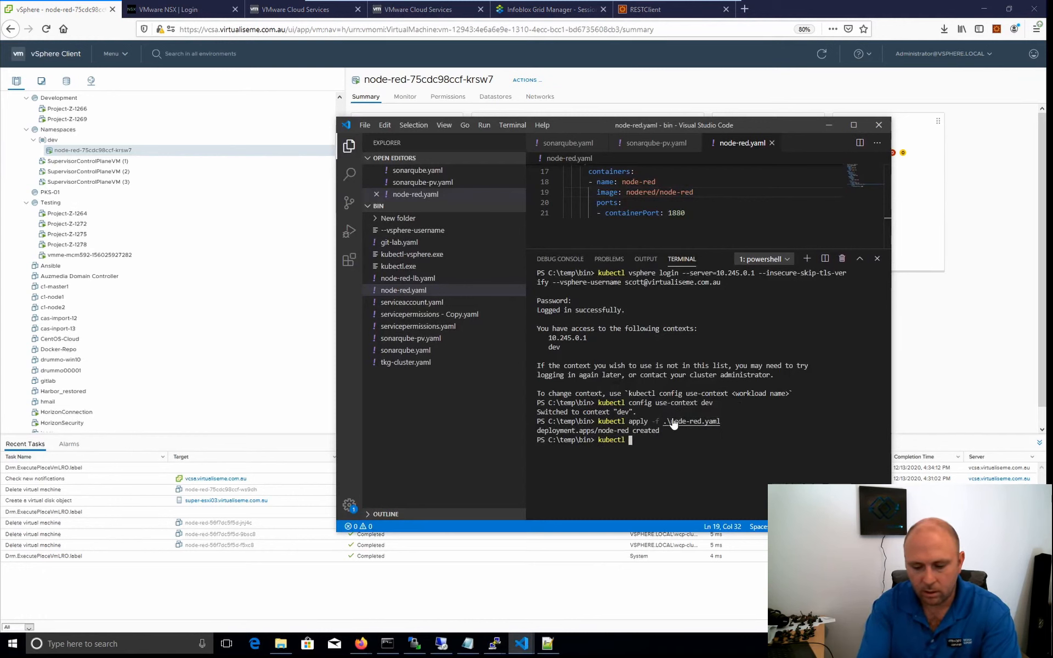
{"action": "type", "text": "get pods"}
{"action": "key", "text": "Return"}
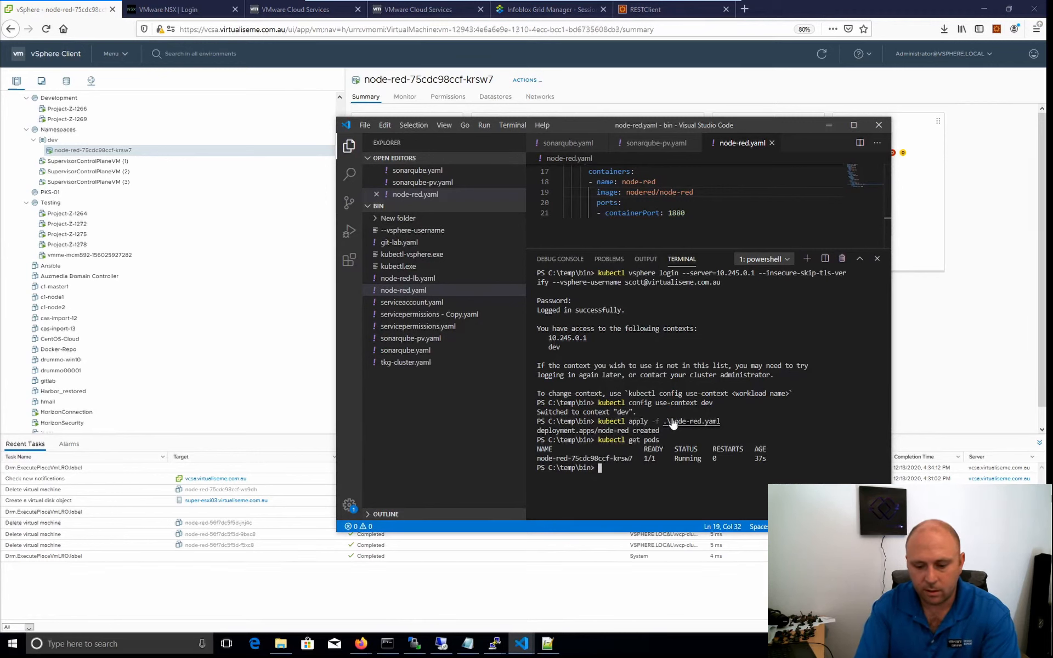
Create the Node-RED load balancer service by running "kubectl apply -f .\node-red-lb.yaml".
{"action": "type", "text": "kubectl "}
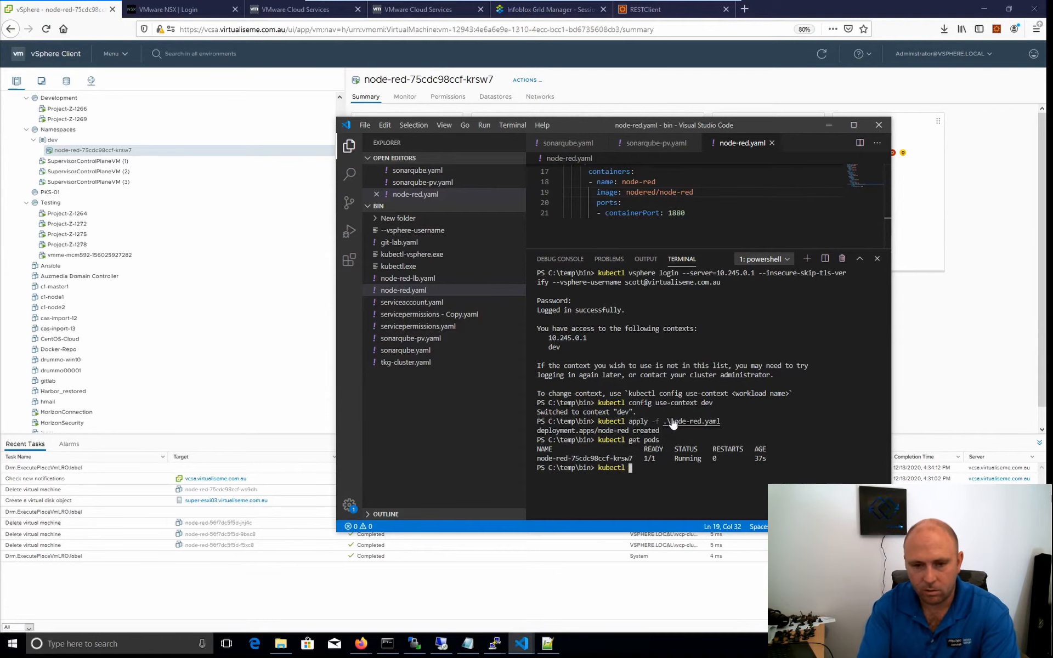
{"action": "type", "text": "appl"}
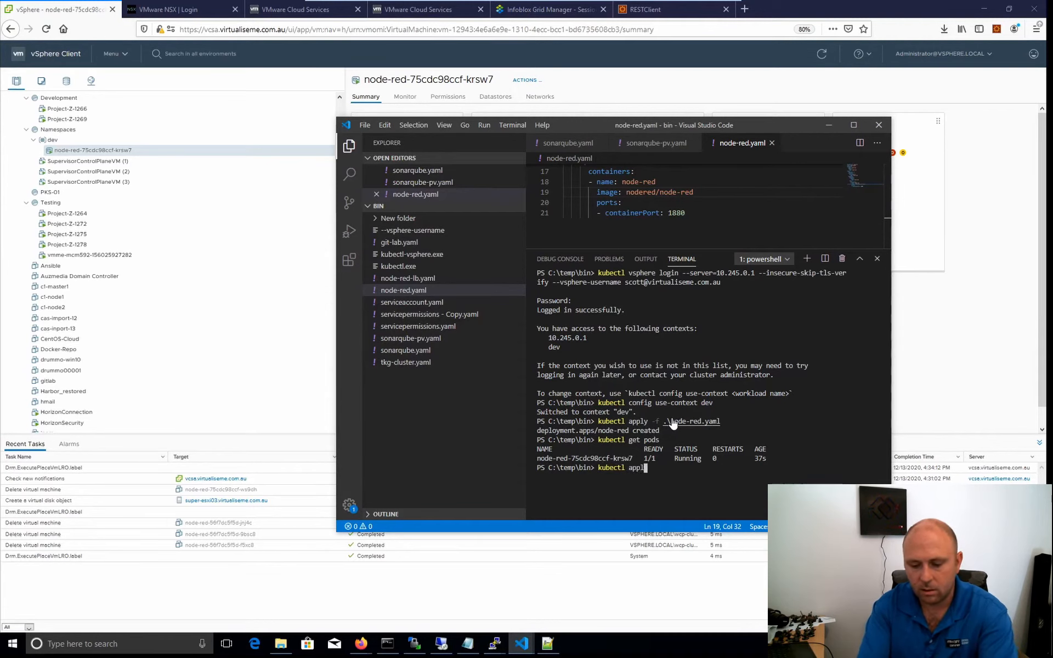
{"action": "type", "text": "y -f"}
{"action": "key", "text": "Tab"}
{"action": "key", "text": "Tab"}
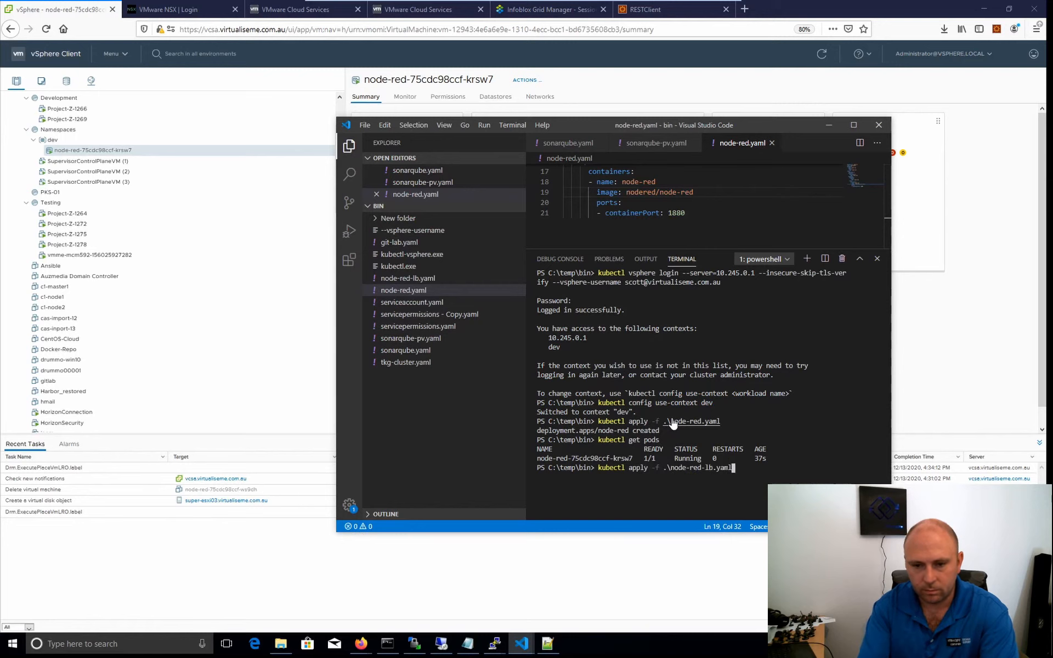
{"action": "key", "text": "Return"}
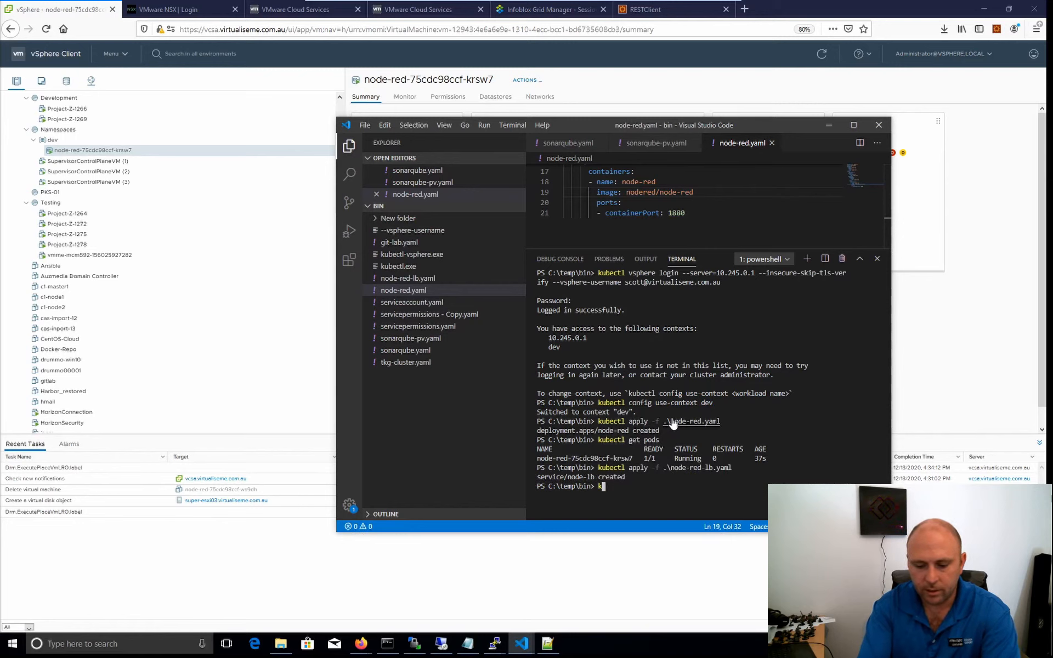
List the services with "kubectl get services" and select the external IP of the node-lb load balancer.
{"action": "type", "text": "kubectl "}
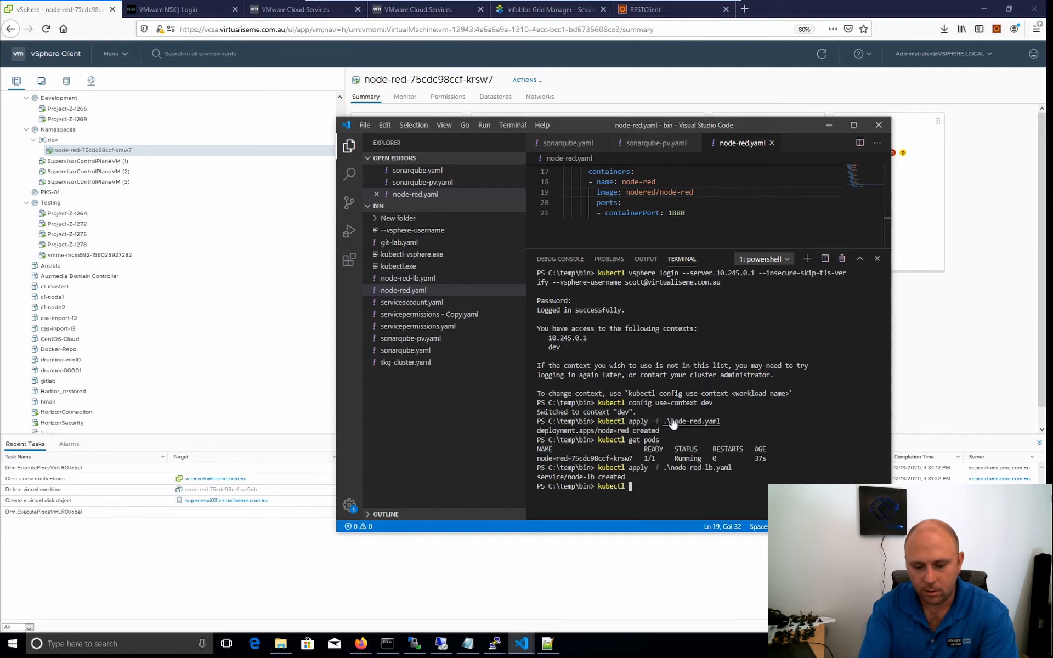
{"action": "type", "text": "get serv"}
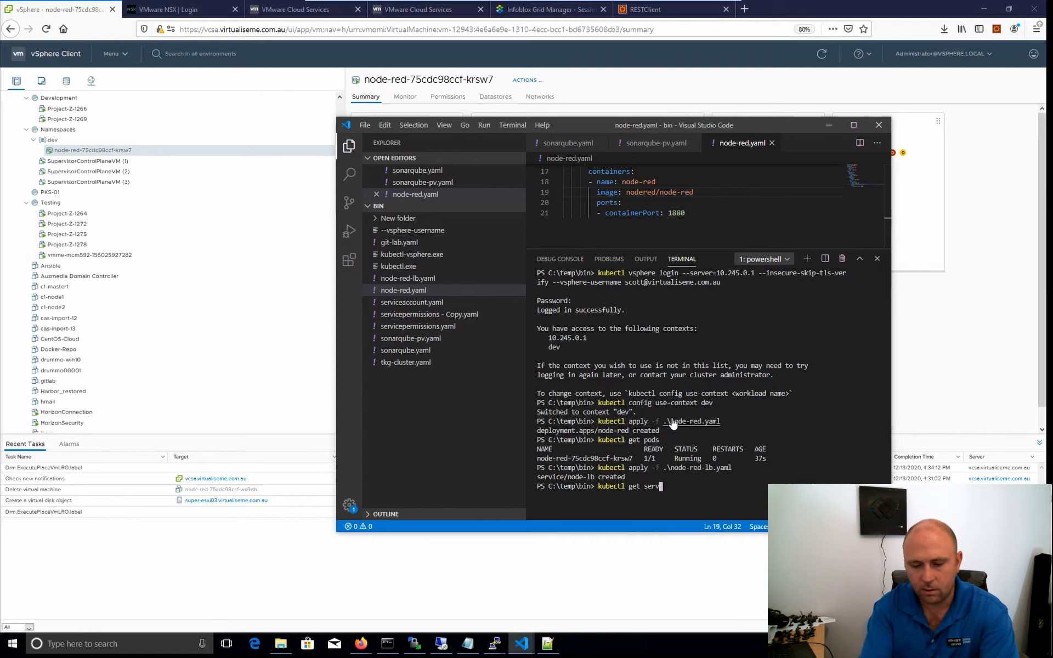
{"action": "type", "text": "ices"}
{"action": "key", "text": "Return"}
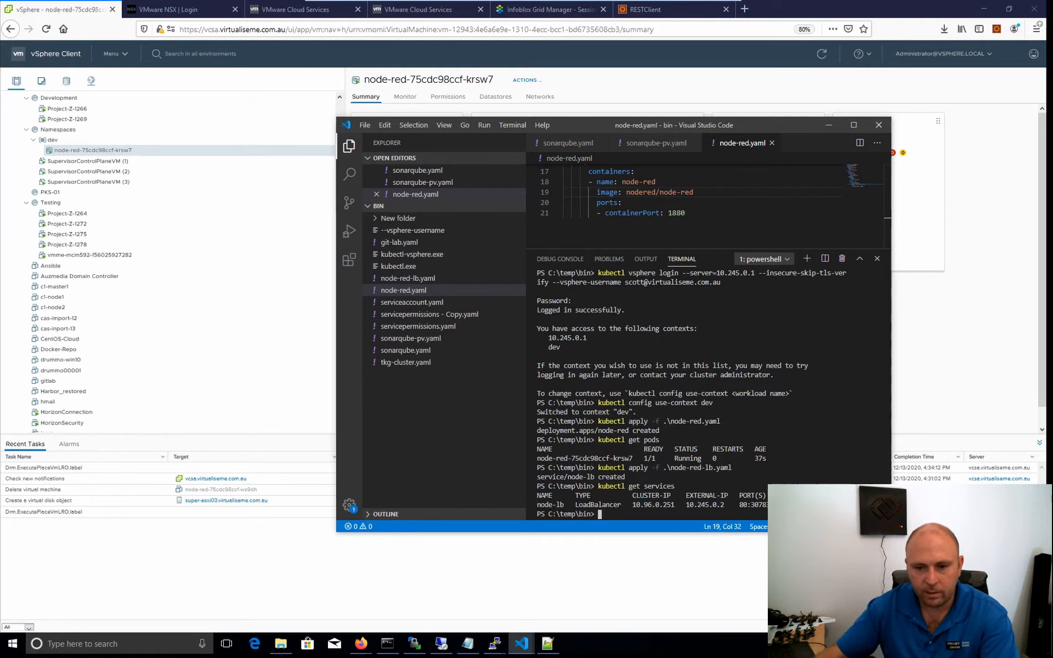
{"action": "left_click_drag", "start_coordinate": [732, 507], "coordinate": [692, 510]}
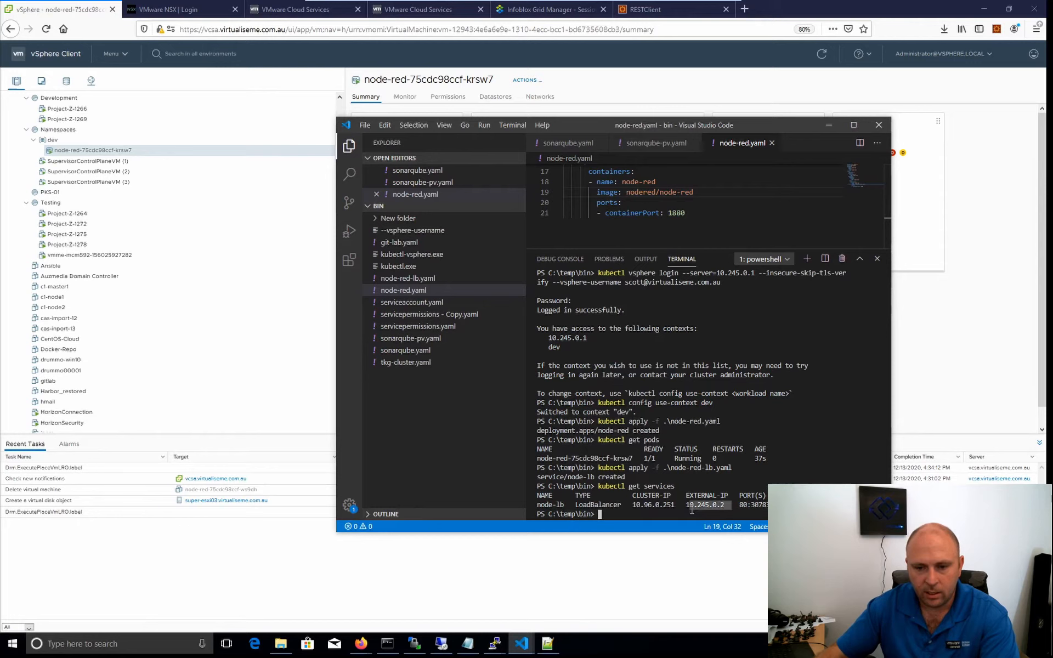
{"action": "left_click", "coordinate": [724, 507]}
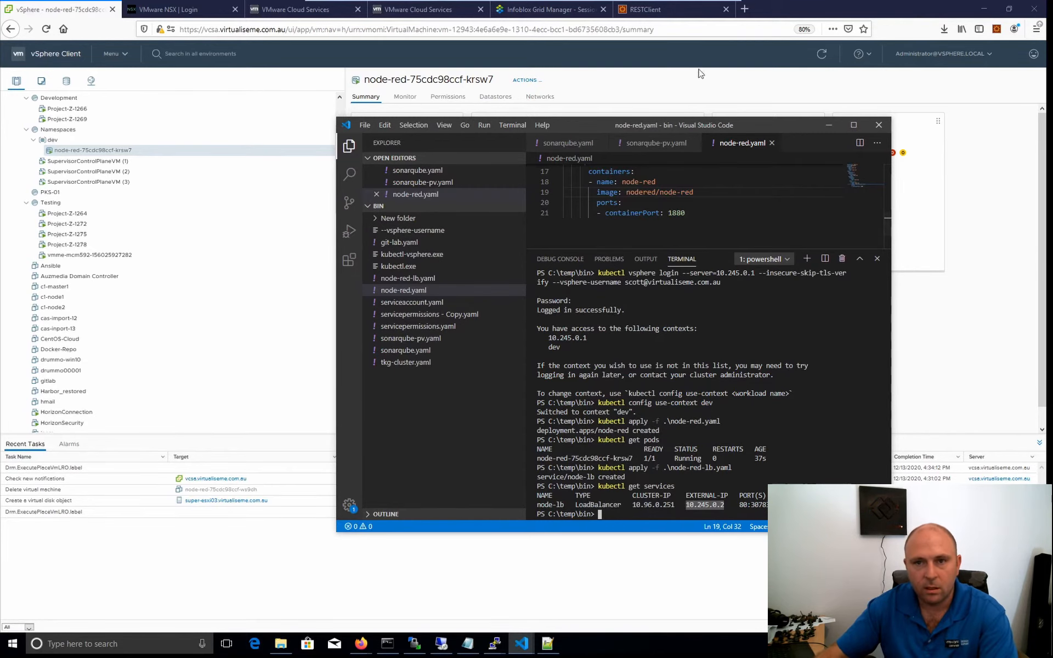
Copy the node-lb external IP from the terminal and open 10.245.0.2 in a new Firefox tab.
{"action": "left_click", "coordinate": [744, 9]}
{"action": "type", "text": "vracafe.virtualiseme.com.au/"}
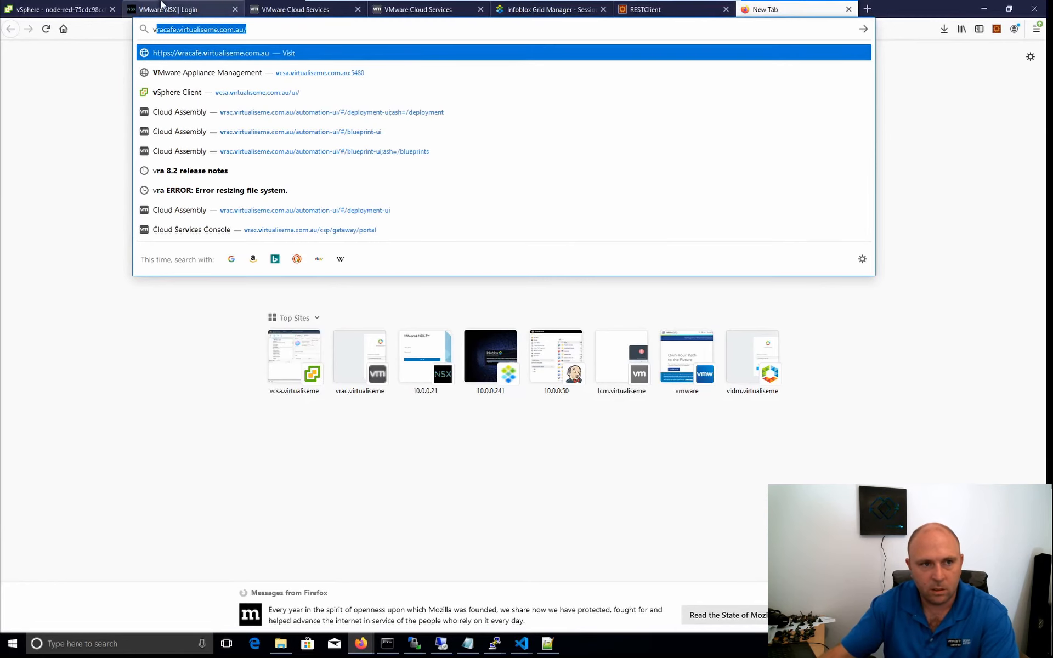
{"action": "mouse_move", "coordinate": [535, 646]}
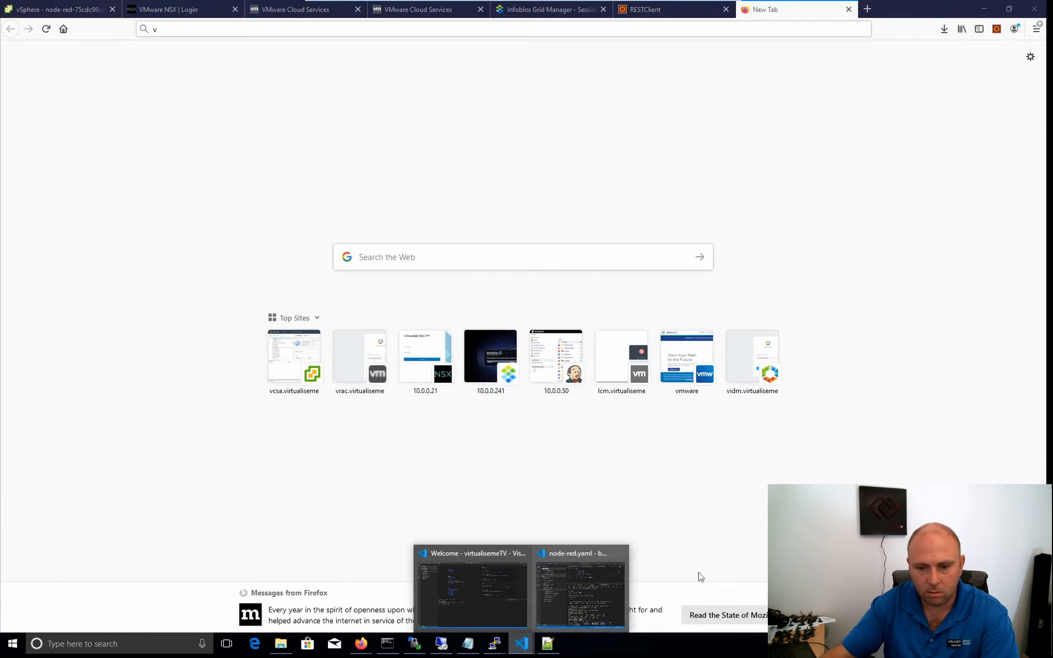
{"action": "left_click", "coordinate": [597, 605]}
{"action": "left_click", "coordinate": [702, 501]}
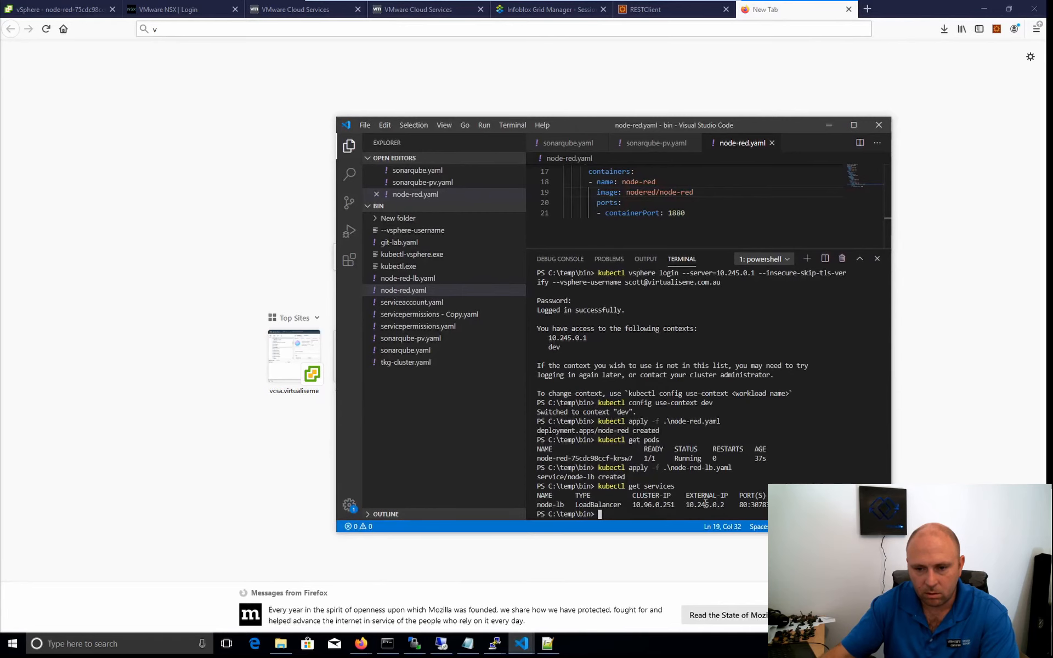
{"action": "left_click_drag", "start_coordinate": [724, 506], "coordinate": [706, 505]}
{"action": "right_click", "coordinate": [696, 506]}
{"action": "left_click", "coordinate": [700, 35]}
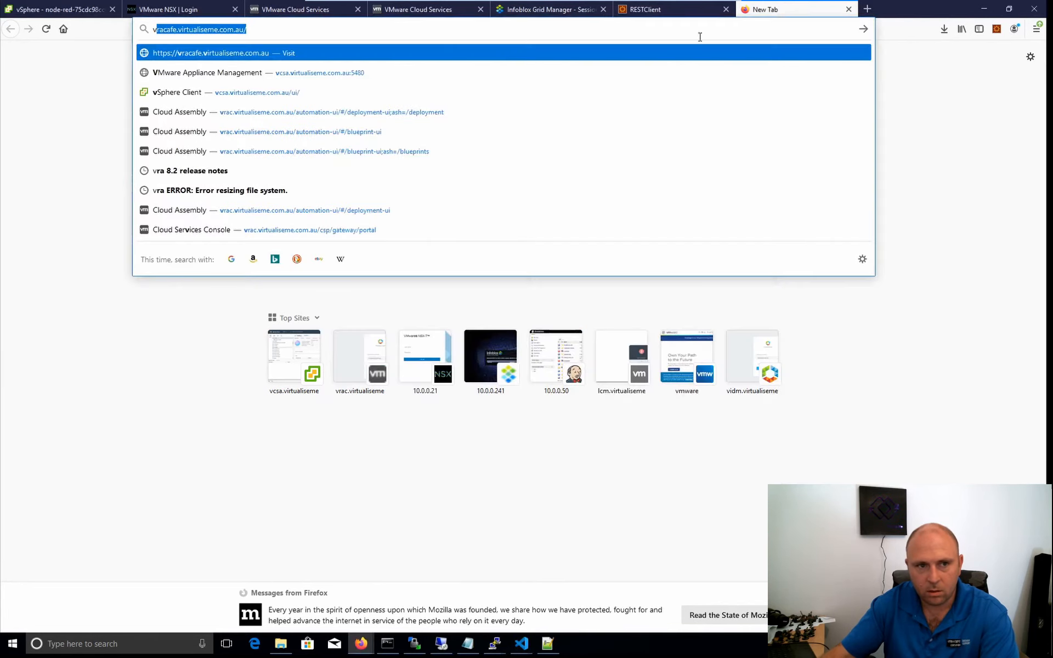
{"action": "key", "text": "BackSpace"}
{"action": "key", "text": "BackSpace"}
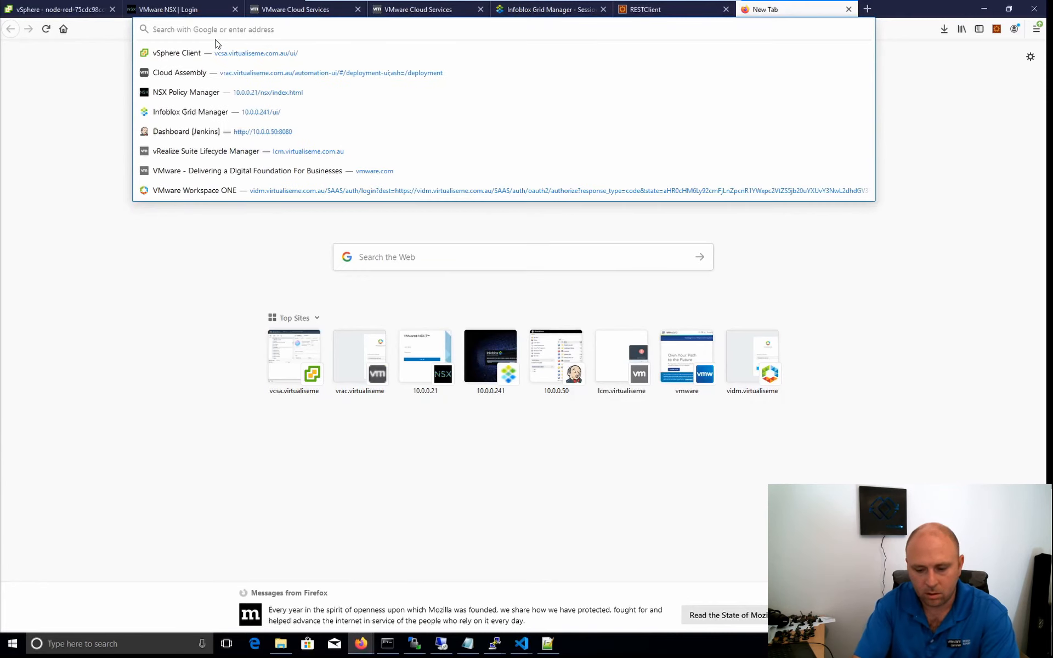
{"action": "type", "text": "10.245.0.2"}
{"action": "key", "text": "Return"}
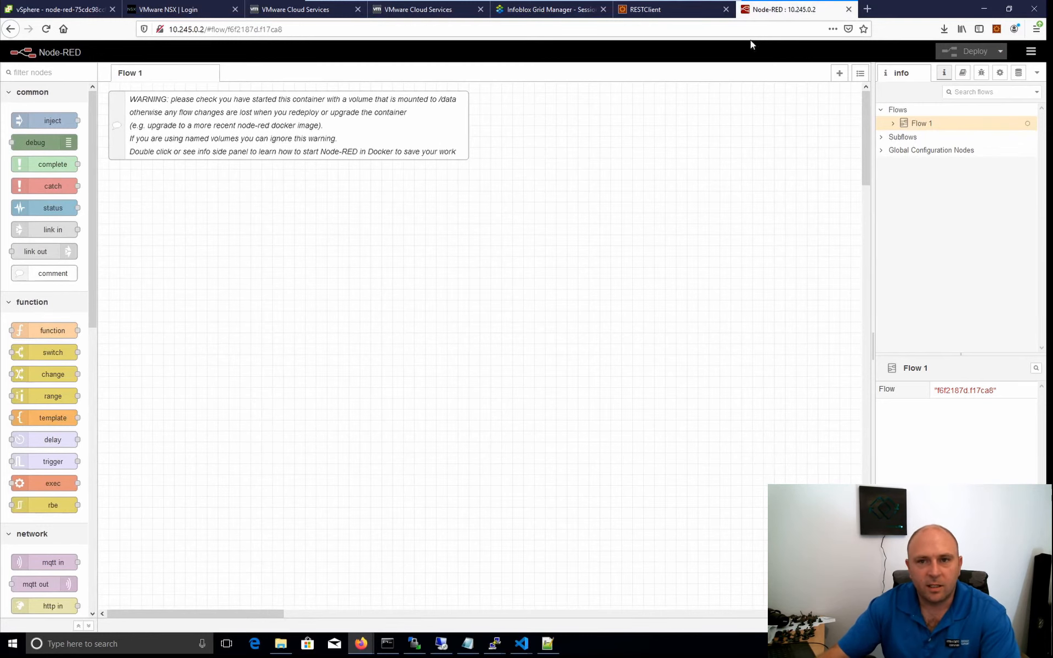
Delete the load balancer from Visual Studio Code's terminal with "kubectl delete -f .\node-red-lb.yaml" and reload the Node-RED page in Firefox.
{"action": "mouse_move", "coordinate": [522, 643]}
{"action": "left_click", "coordinate": [597, 587]}
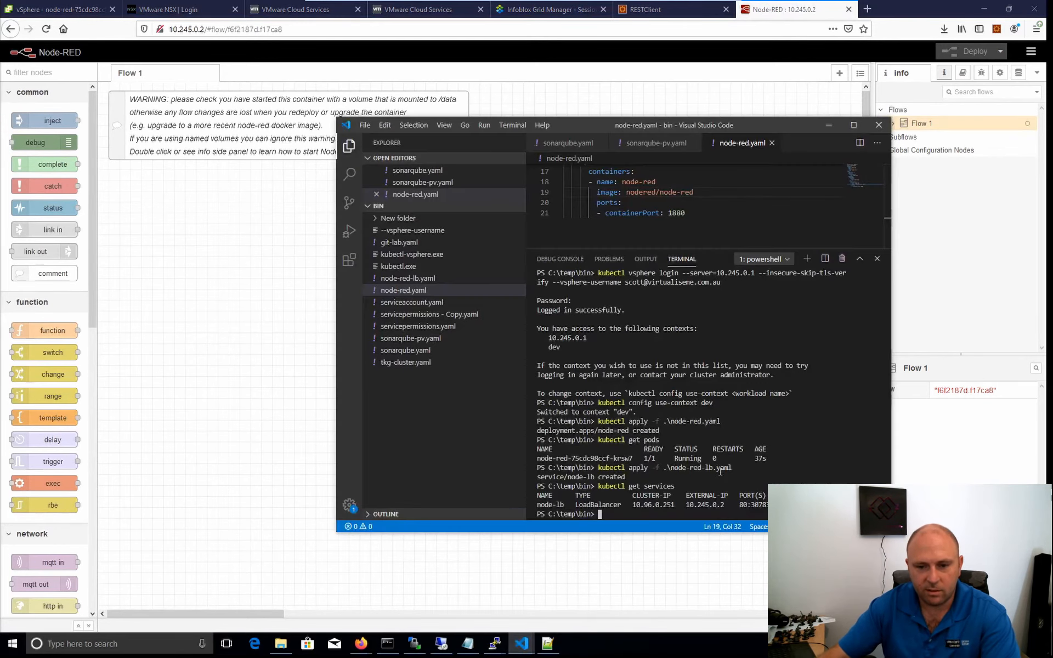
{"action": "key", "text": "Up"}
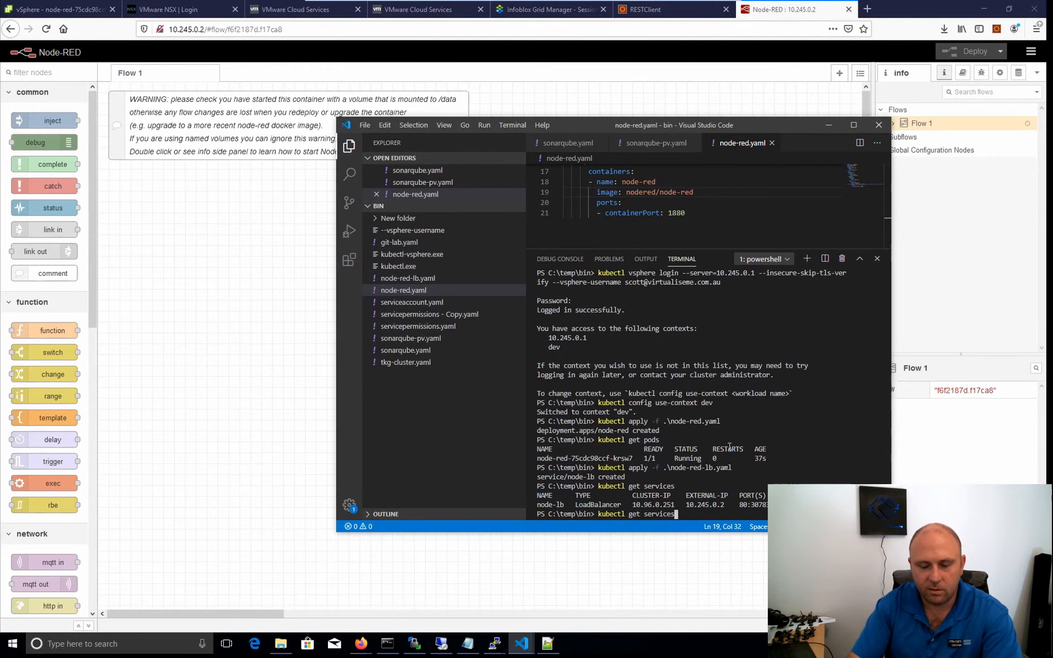
{"action": "key", "text": "Up"}
{"action": "key", "text": "Up"}
{"action": "key", "text": "Down"}
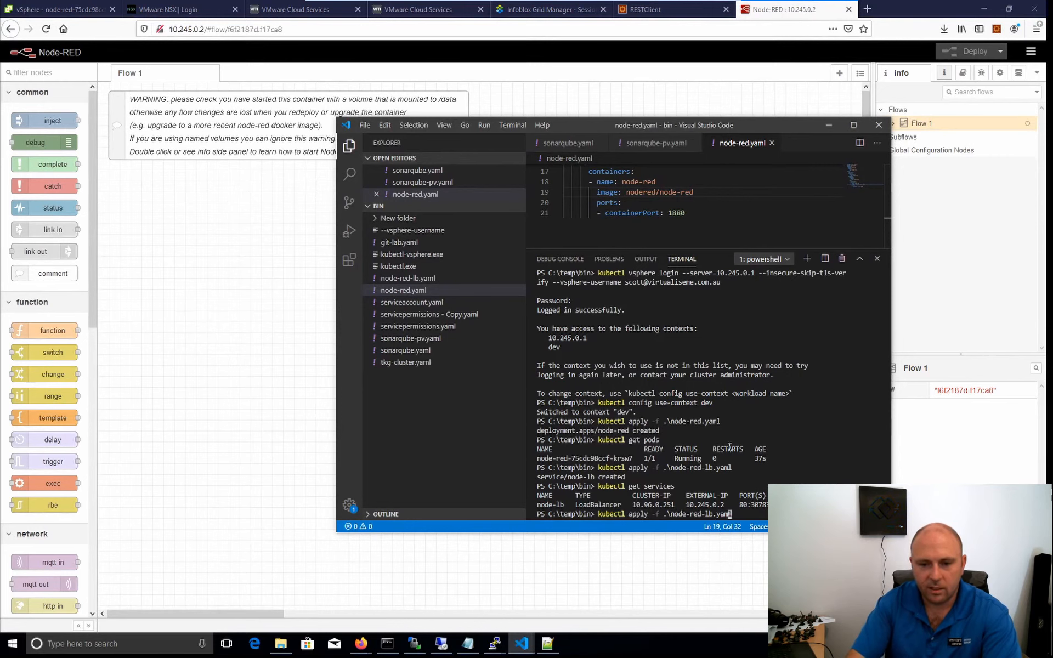
{"action": "key", "text": "BackSpace"}
{"action": "key", "text": "BackSpace"}
{"action": "key", "text": "BackSpace"}
{"action": "key", "text": "BackSpace"}
{"action": "key", "text": "BackSpace"}
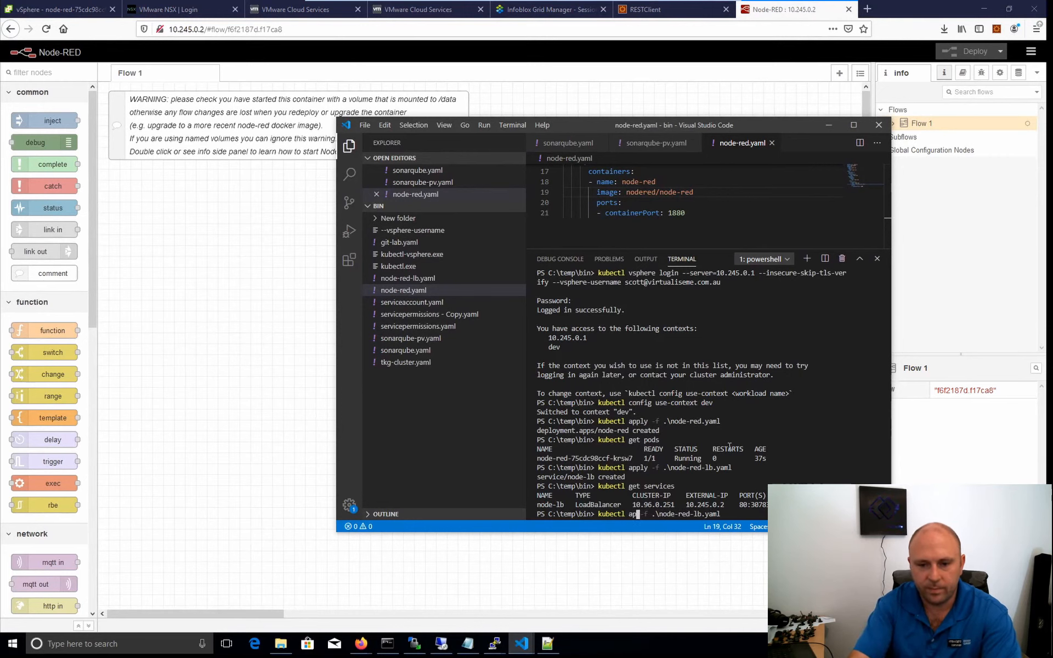
{"action": "type", "text": "delete"}
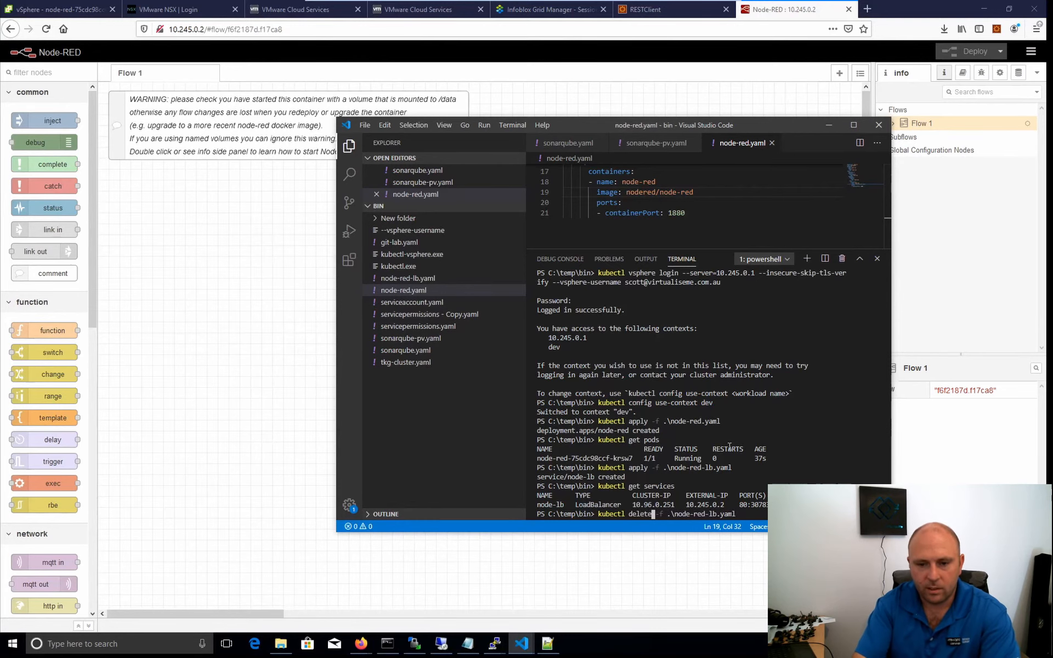
{"action": "key", "text": "Return"}
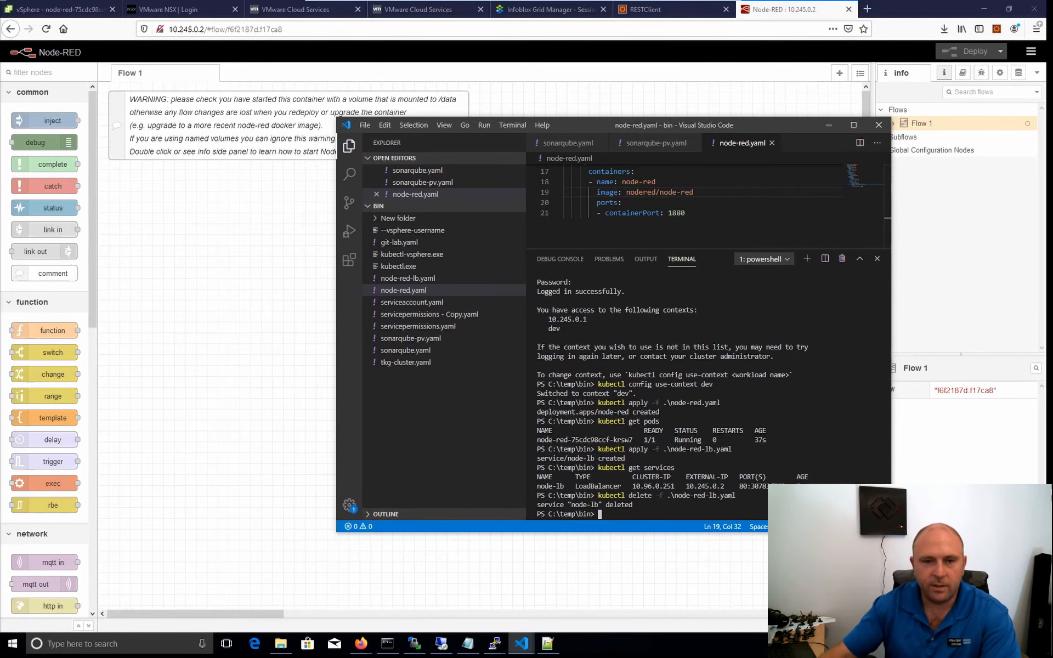
{"action": "left_click", "coordinate": [165, 265]}
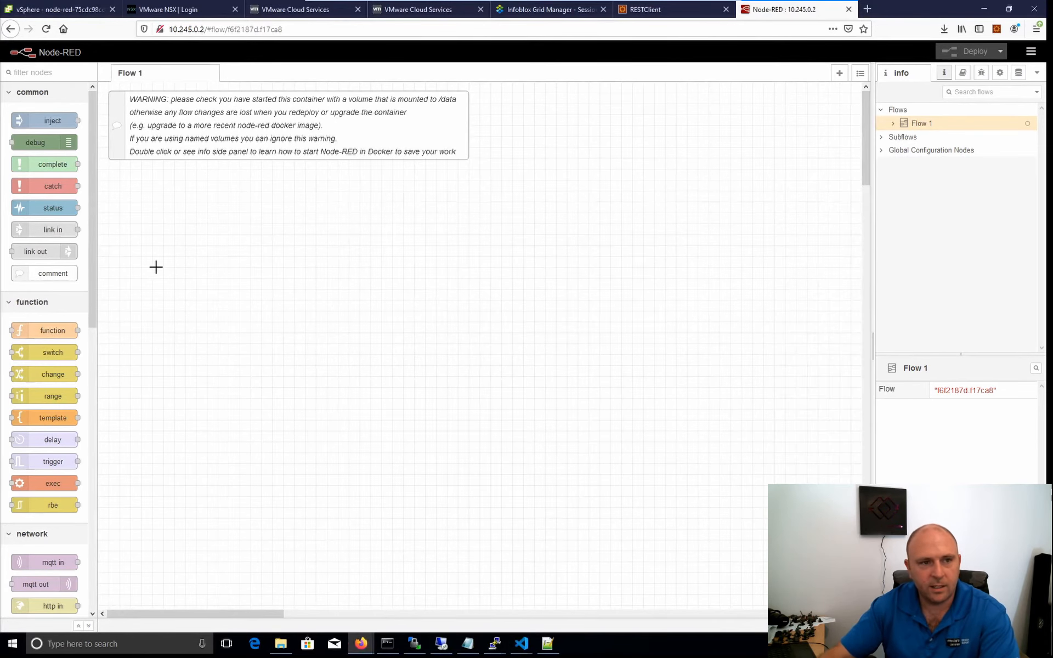
{"action": "left_click", "coordinate": [46, 28]}
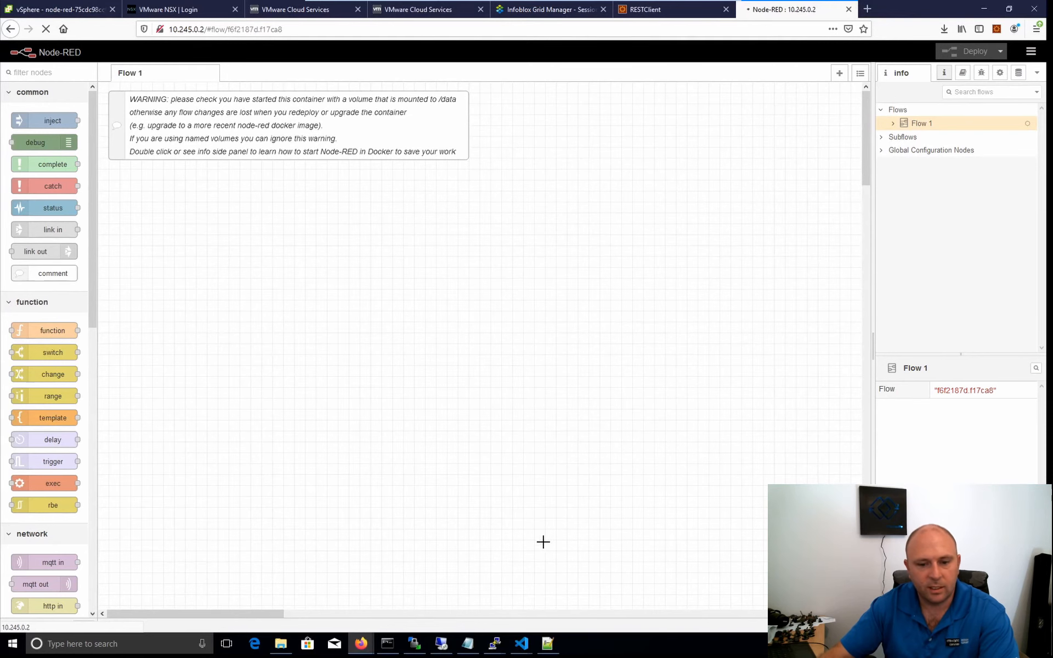
Recreate the Node-RED load balancer from Visual Studio Code's terminal with "kubectl apply -f .\node-red-lb.yaml".
{"action": "mouse_move", "coordinate": [519, 648]}
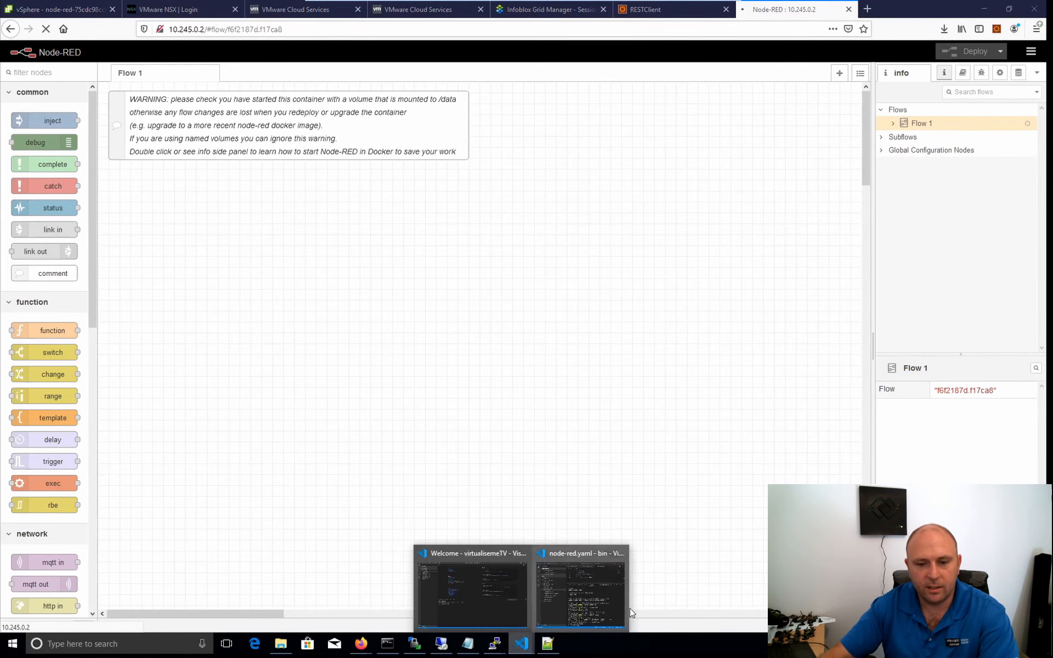
{"action": "left_click", "coordinate": [604, 594]}
{"action": "key", "text": "Up"}
{"action": "key", "text": "Up"}
{"action": "key", "text": "Up"}
{"action": "key", "text": "Up"}
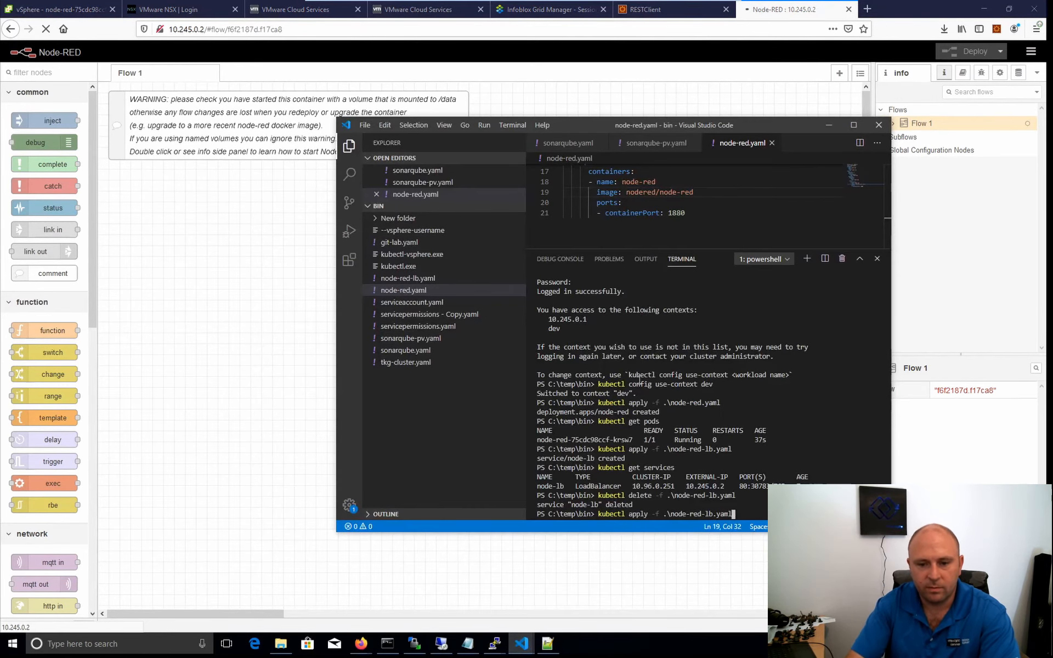
{"action": "key", "text": "Down"}
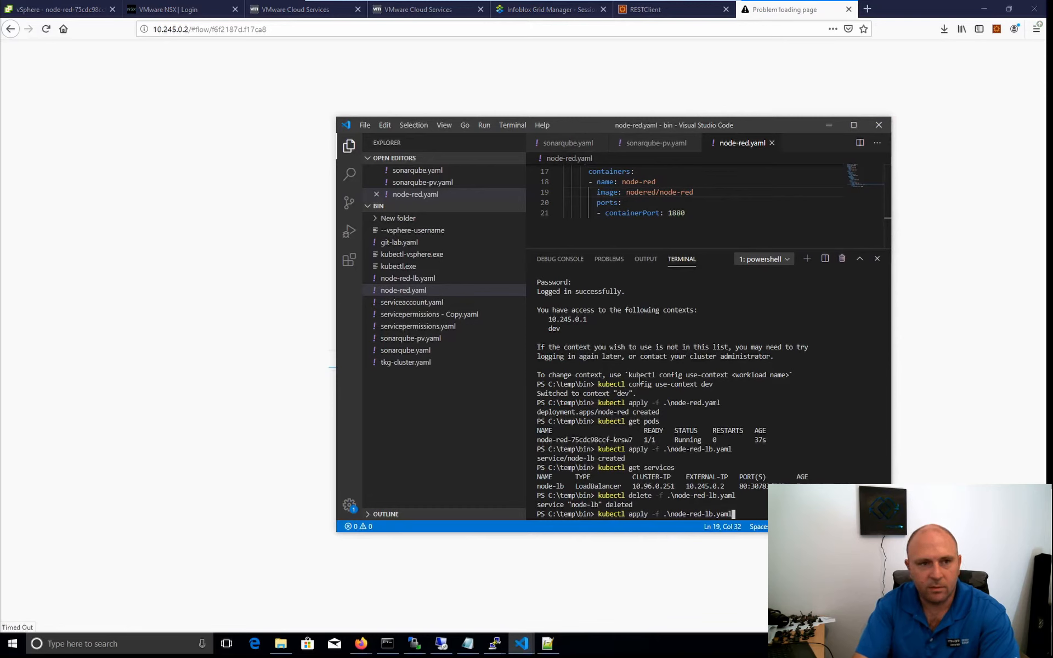
{"action": "key", "text": "Return"}
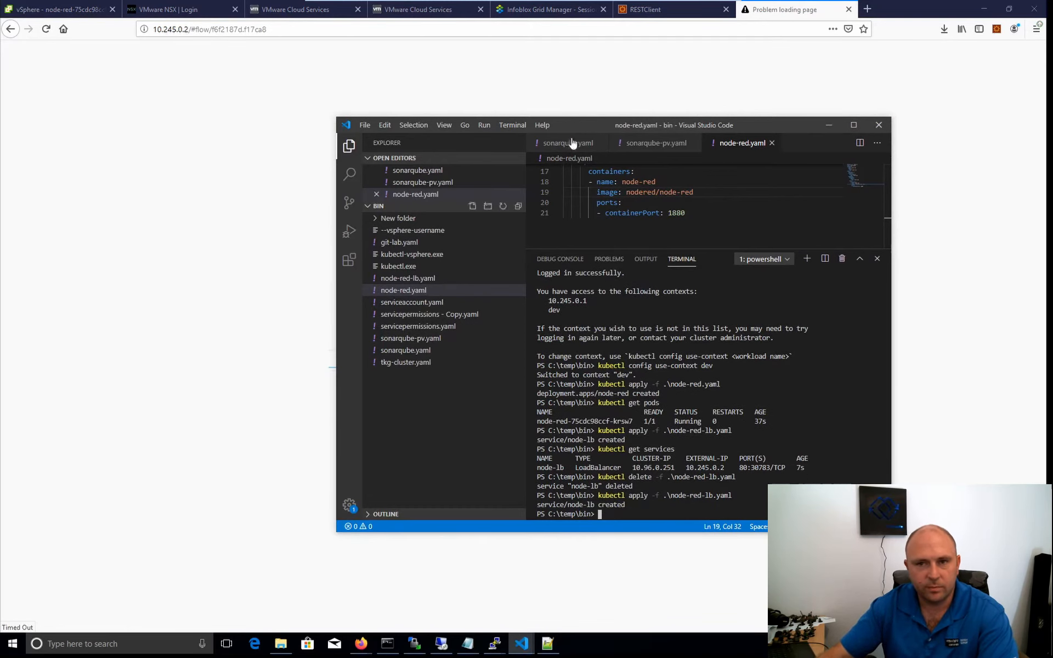
Switch to Firefox and try to load Node-RED at 10.245.0.2 without the flow path.
{"action": "left_click", "coordinate": [205, 30]}
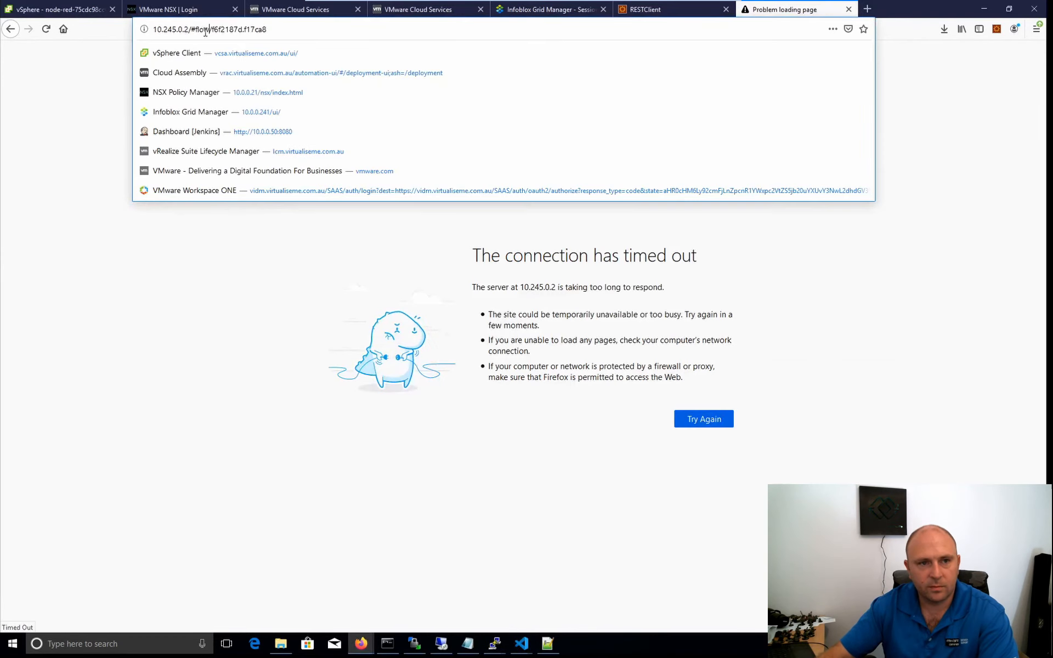
{"action": "left_click_drag", "start_coordinate": [189, 30], "coordinate": [302, 22]}
{"action": "key", "text": "BackSpace"}
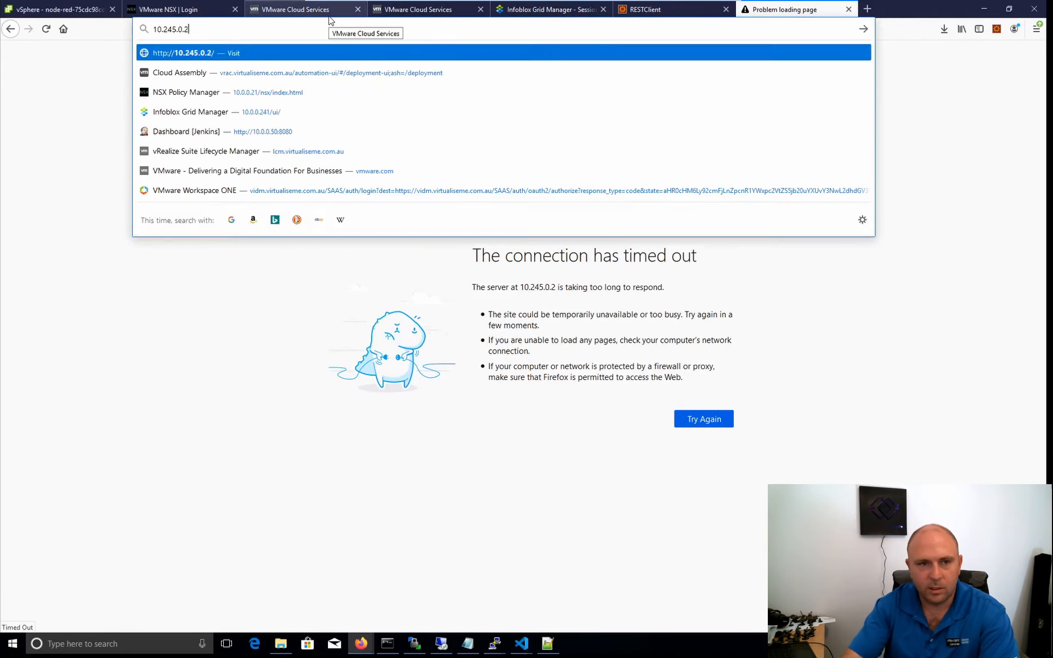
{"action": "key", "text": "Return"}
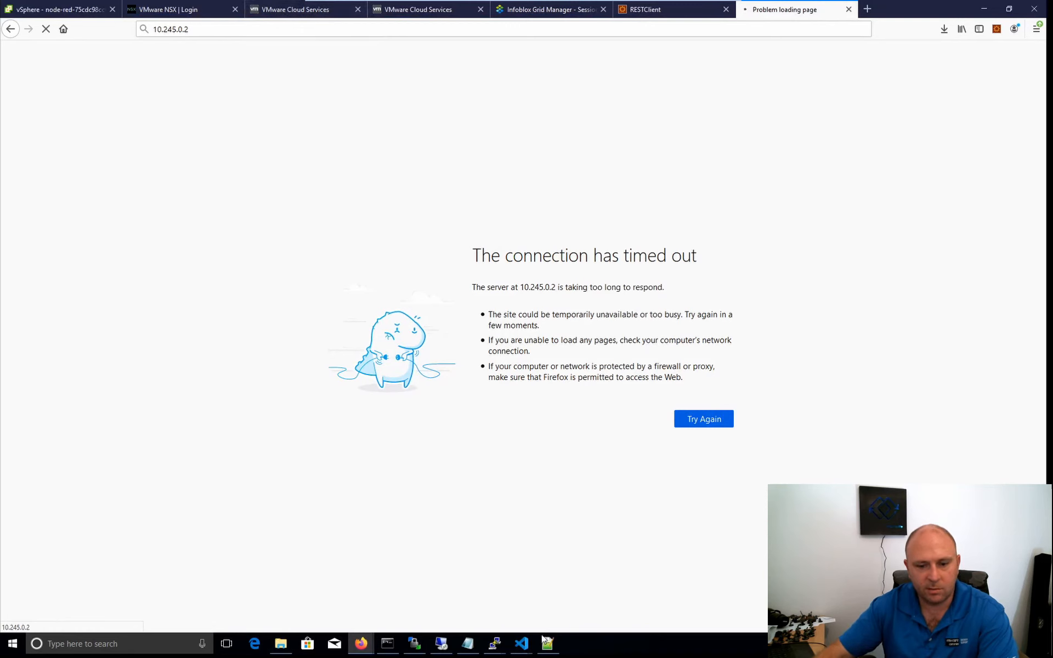
Run "kubectl get services" in Visual Studio Code's terminal to look up the recreated load balancer's external IP.
{"action": "left_click", "coordinate": [581, 587]}
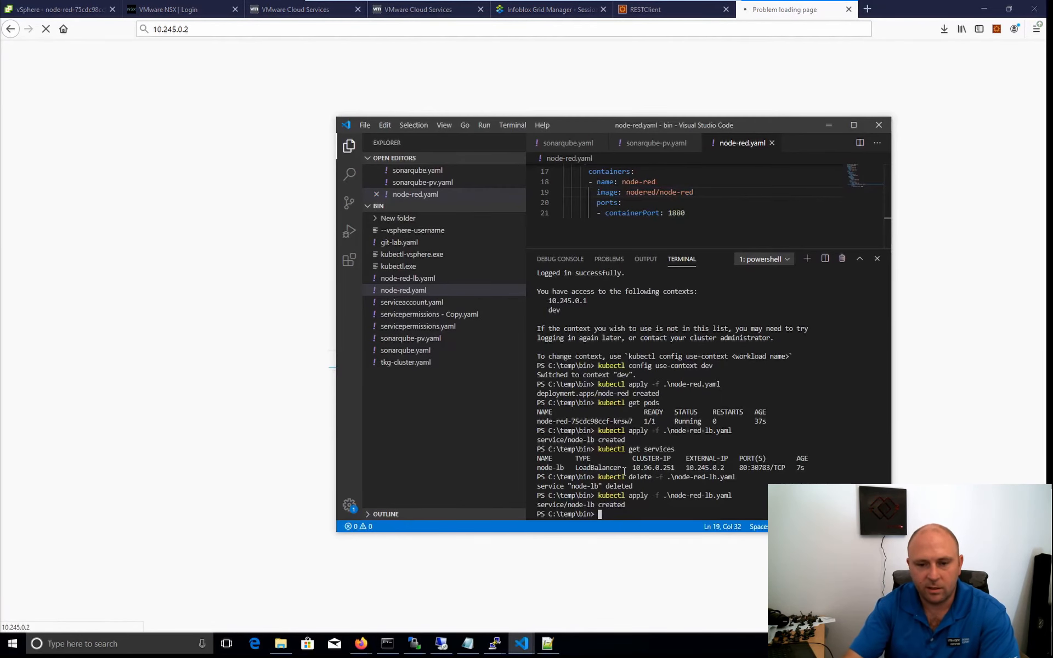
{"action": "key", "text": "Up"}
{"action": "key", "text": "Up"}
{"action": "key", "text": "Up"}
{"action": "key", "text": "Return"}
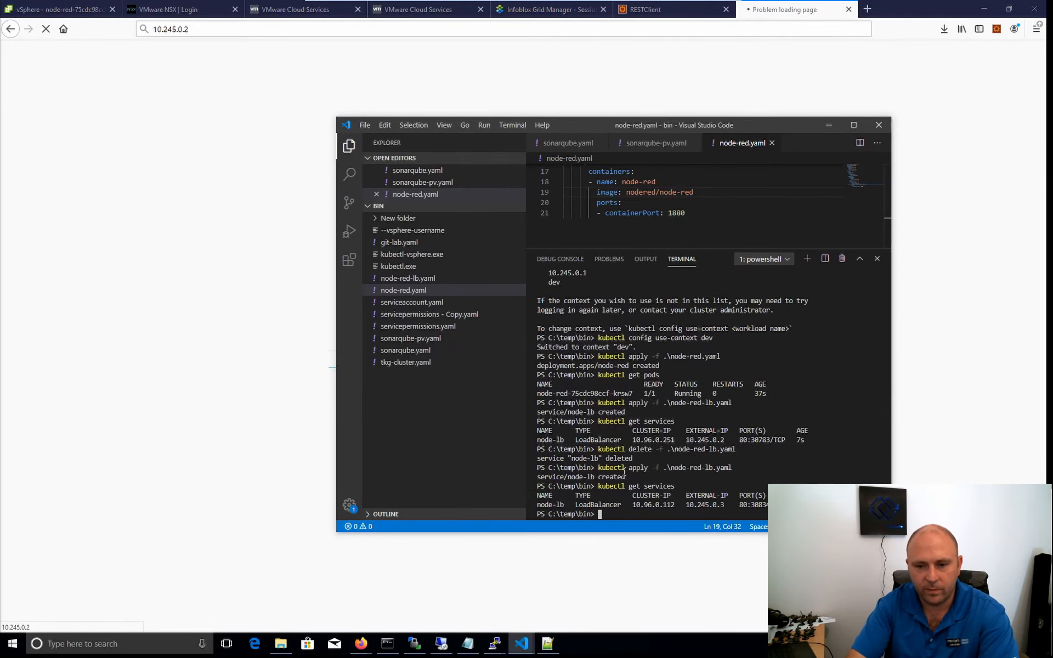
Open Node-RED in Firefox at the recreated load balancer's external IP, 10.245.0.3.
{"action": "left_click", "coordinate": [227, 29]}
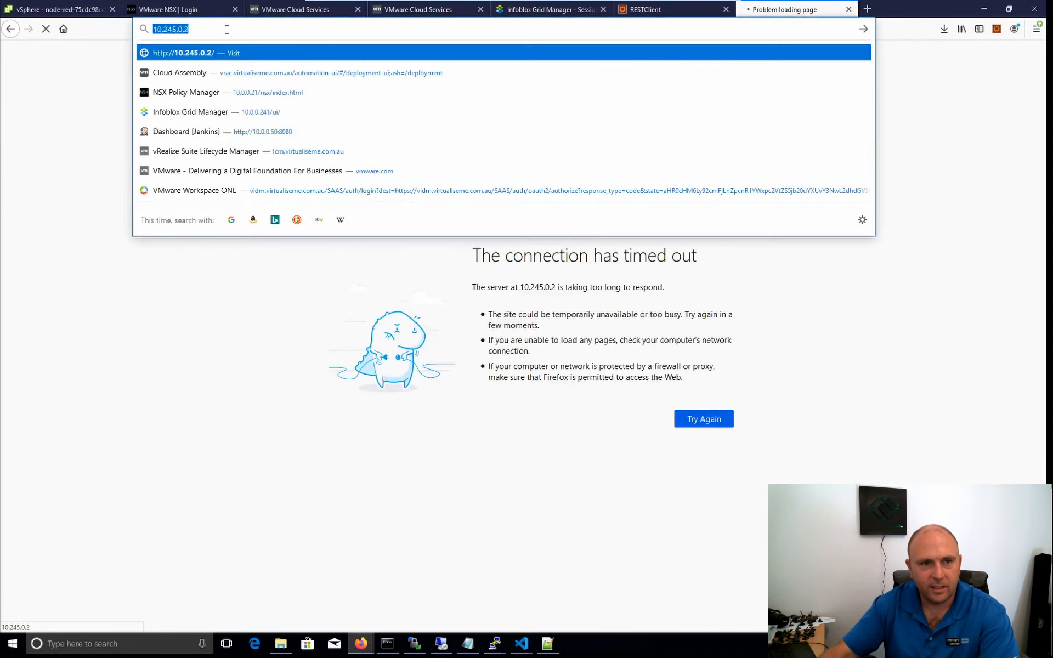
{"action": "key", "text": "BackSpace"}
{"action": "type", "text": "3"}
{"action": "key", "text": "Return"}
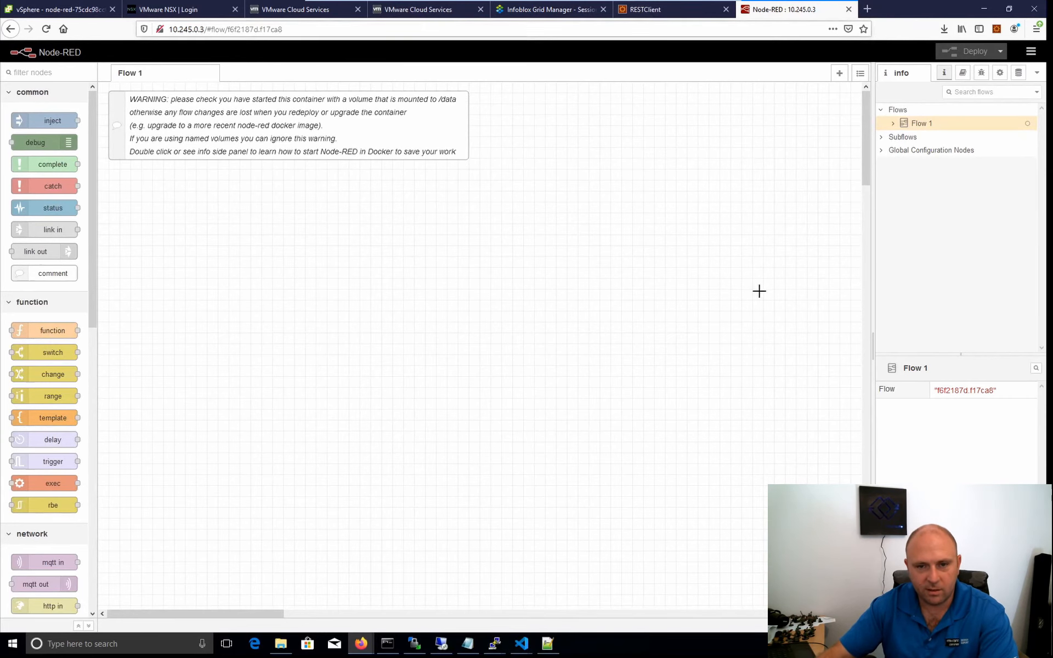
Create the SonarQube persistent volume claim from Visual Studio Code's terminal with "kubectl apply -f .\sonarqube-pv.yaml".
{"action": "mouse_move", "coordinate": [522, 644]}
{"action": "left_click", "coordinate": [576, 595]}
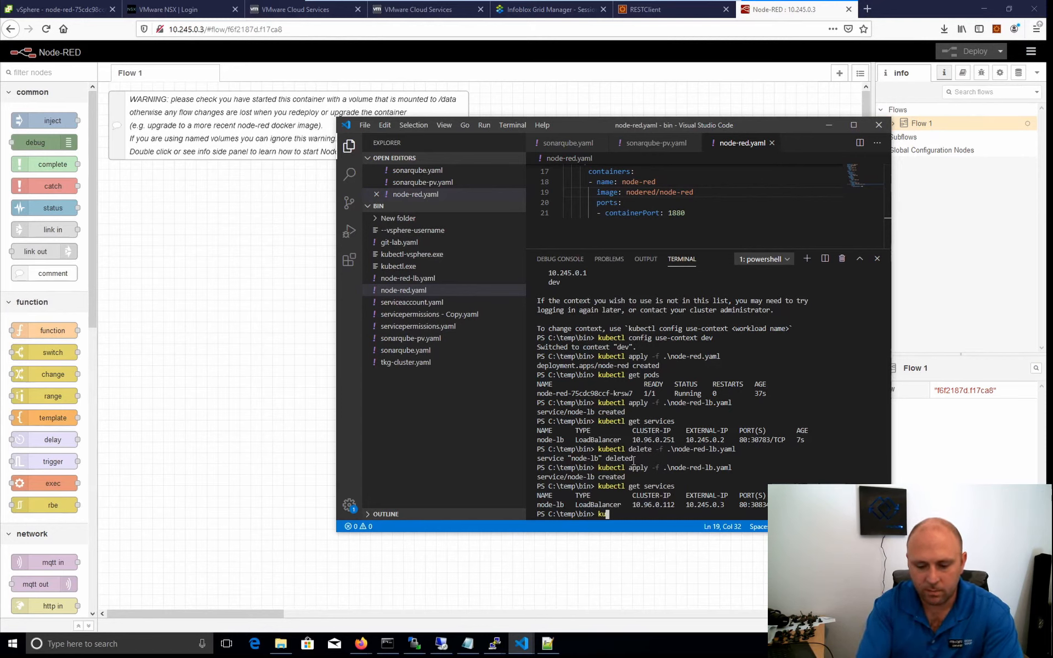
{"action": "type", "text": "bectl "}
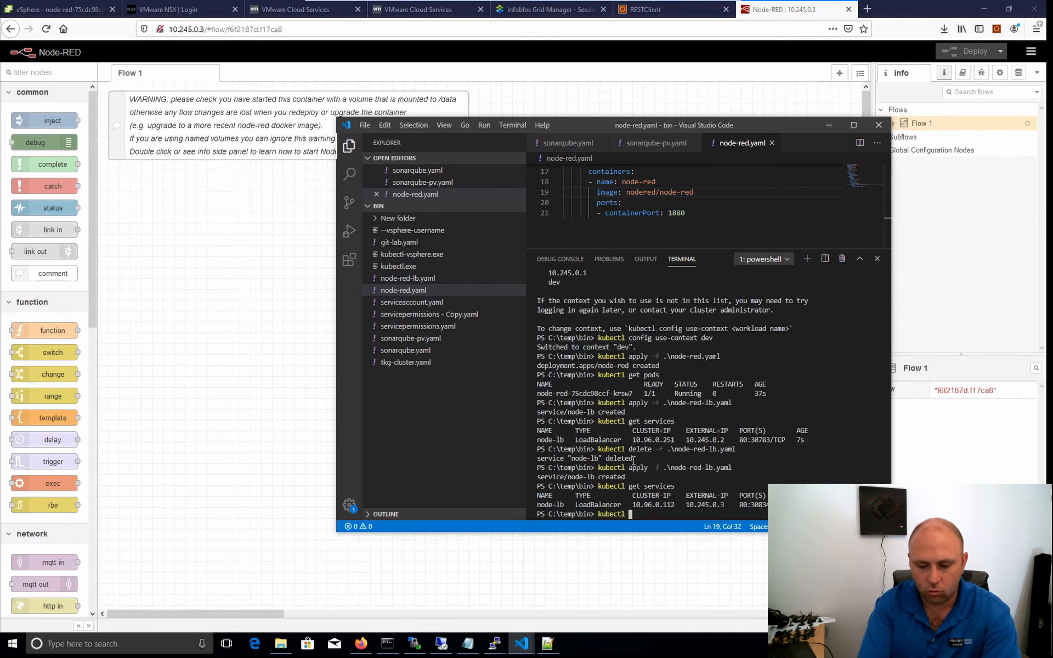
{"action": "type", "text": "apply -f"}
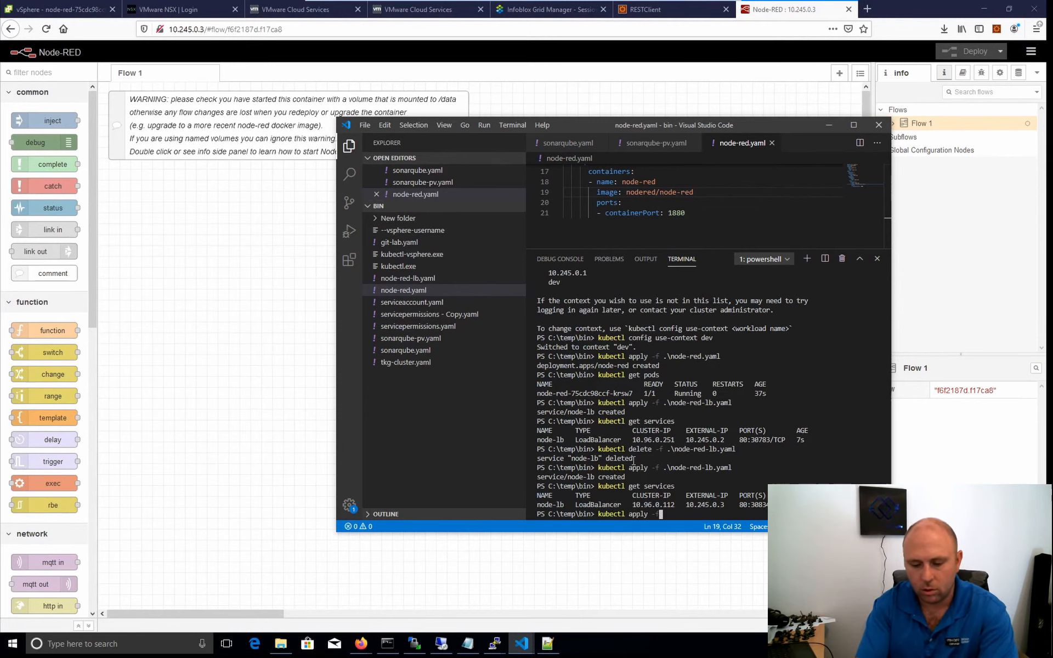
{"action": "type", "text": " .\\sonarqube.yaml"}
{"action": "key", "text": "Tab"}
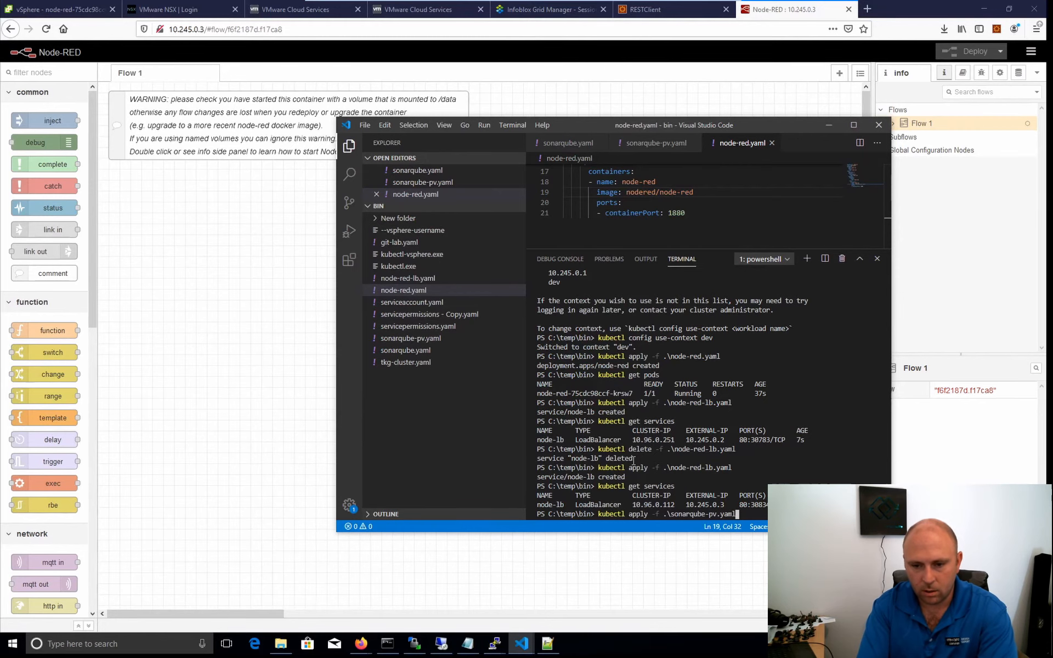
{"action": "key", "text": "Return"}
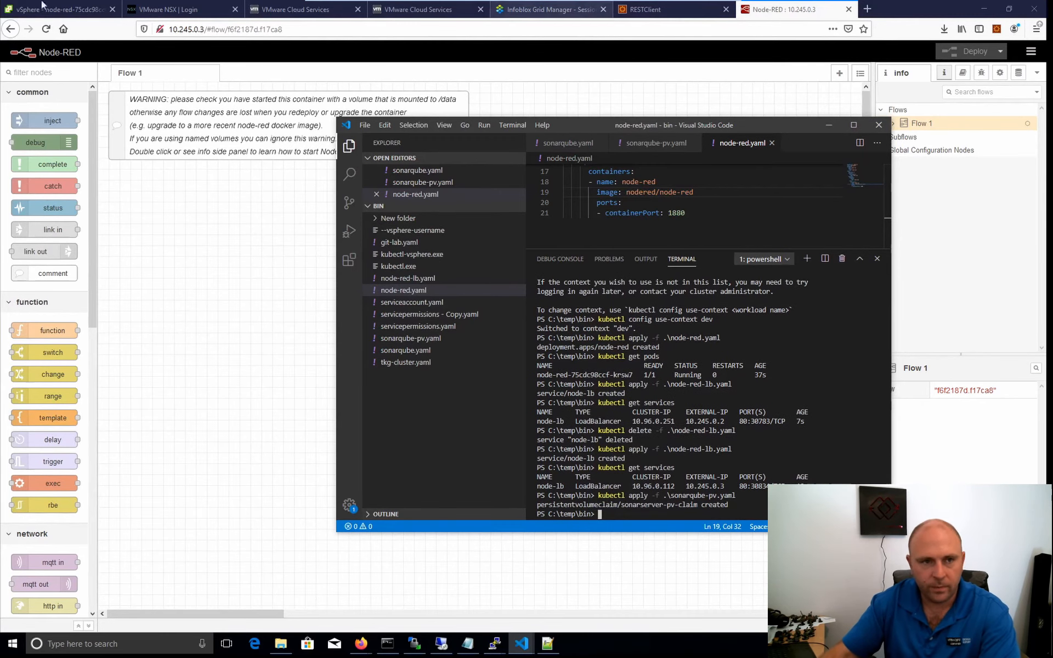
In vSphere Client, inspect the dev namespace's persistent volume claims and open the placement details of the volume behind sonarserver-pv-claim.
{"action": "left_click", "coordinate": [60, 9]}
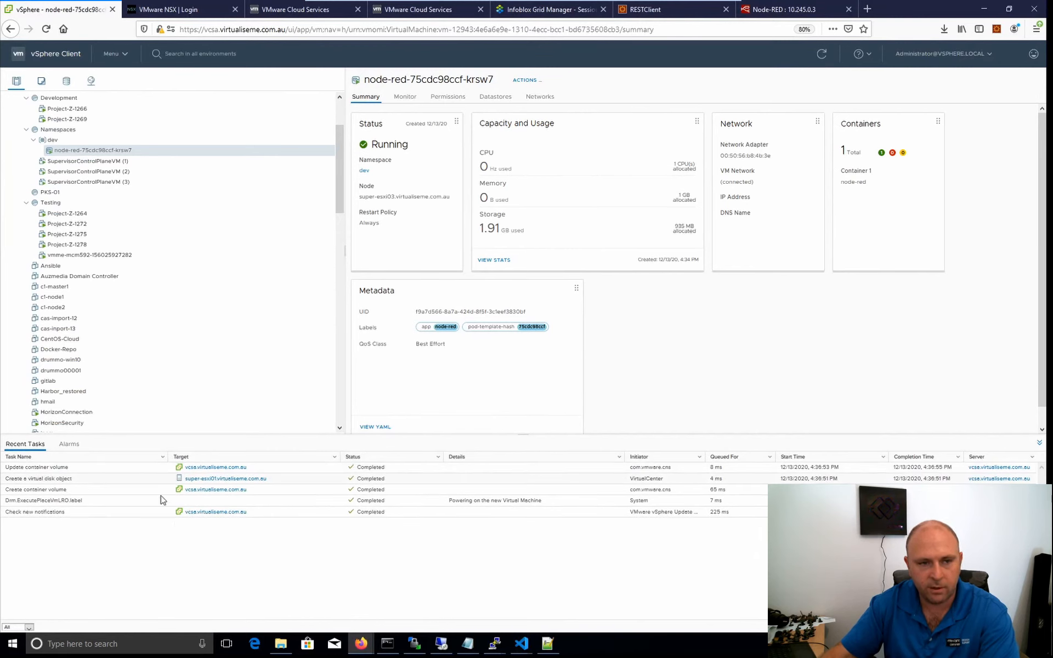
{"action": "left_click", "coordinate": [51, 141]}
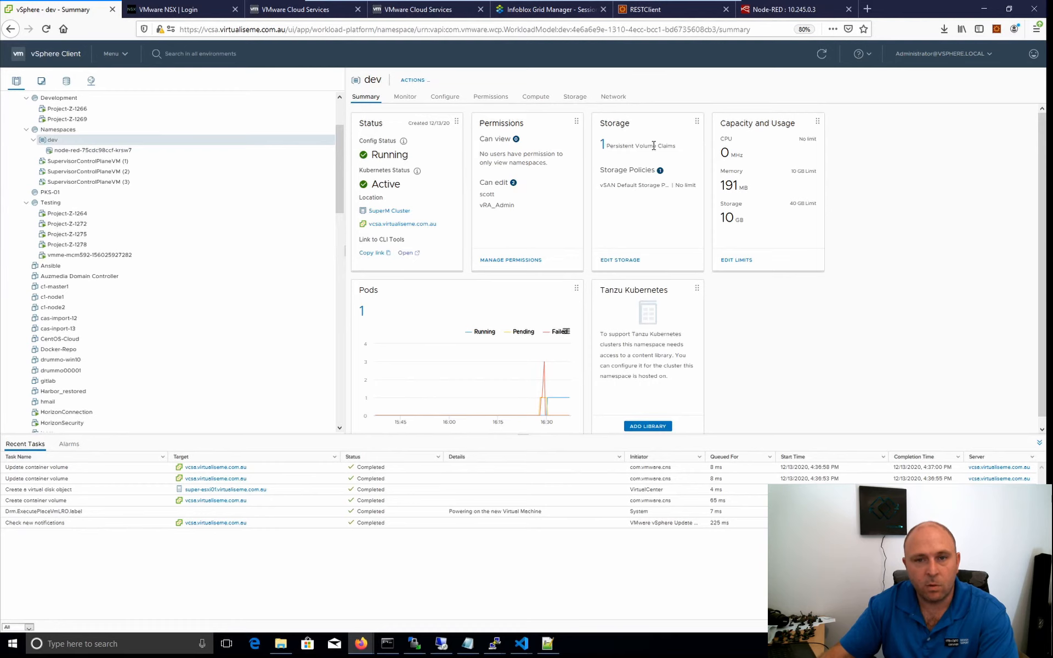
{"action": "left_click", "coordinate": [574, 98]}
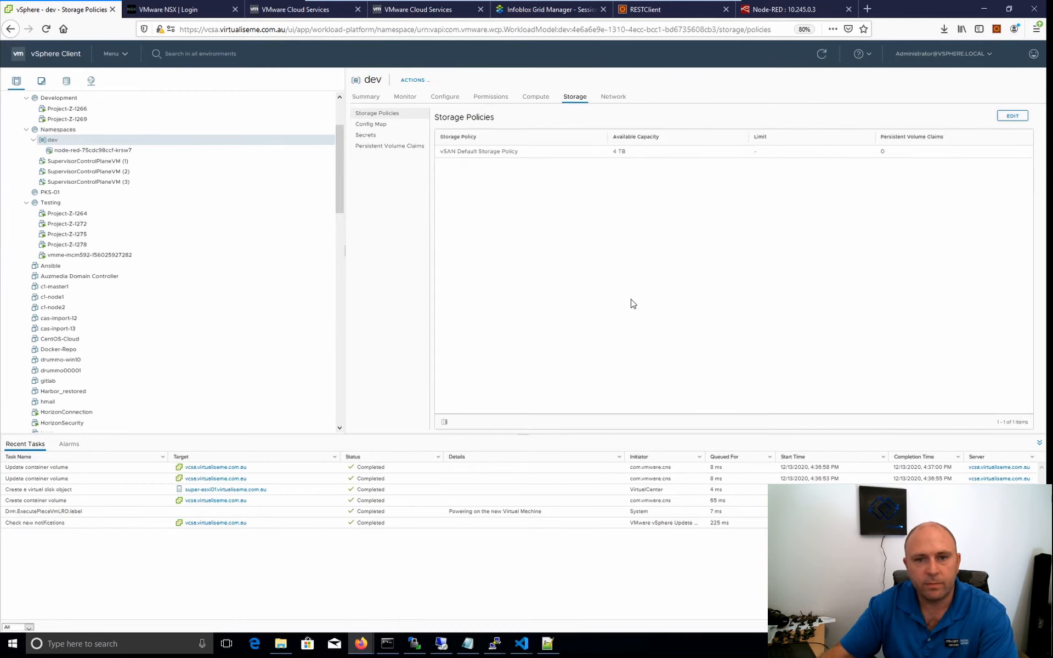
{"action": "left_click", "coordinate": [372, 147]}
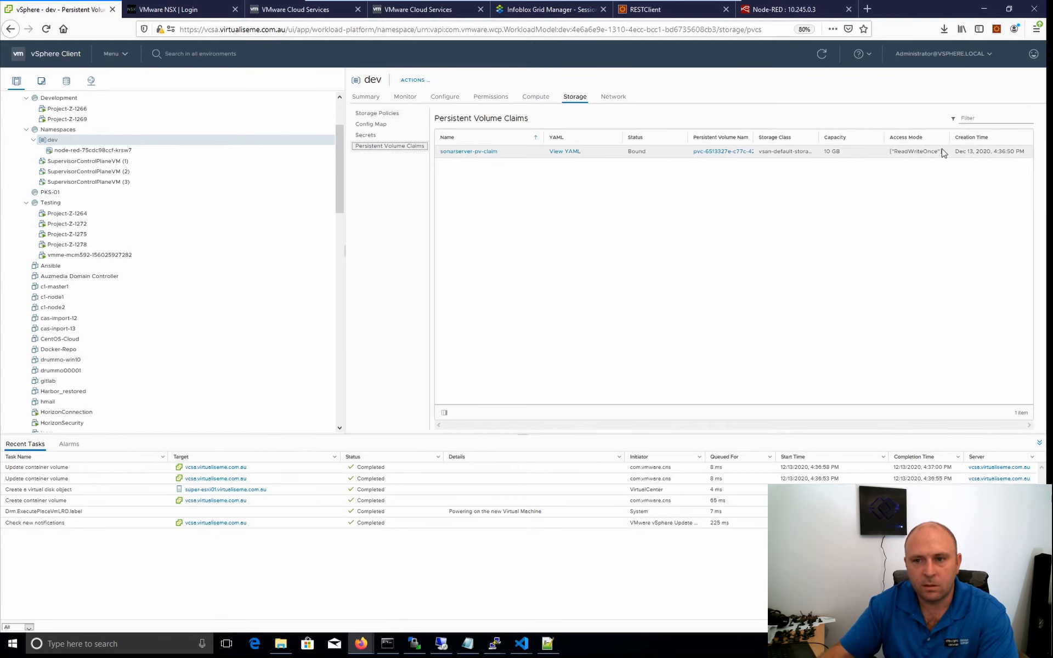
{"action": "left_click", "coordinate": [715, 152]}
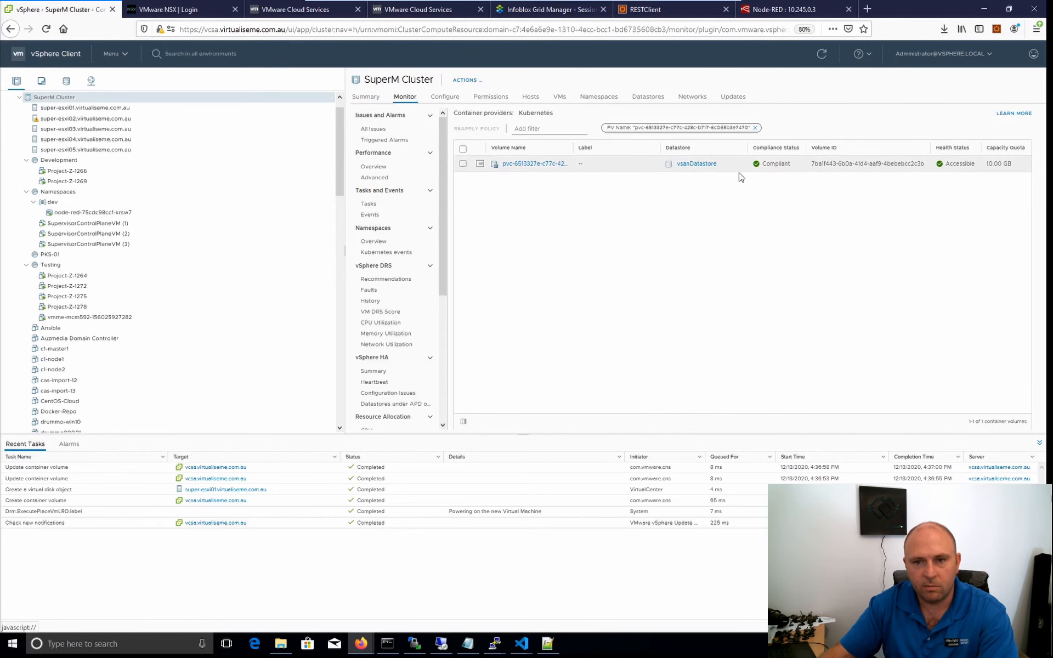
{"action": "left_click", "coordinate": [523, 166]}
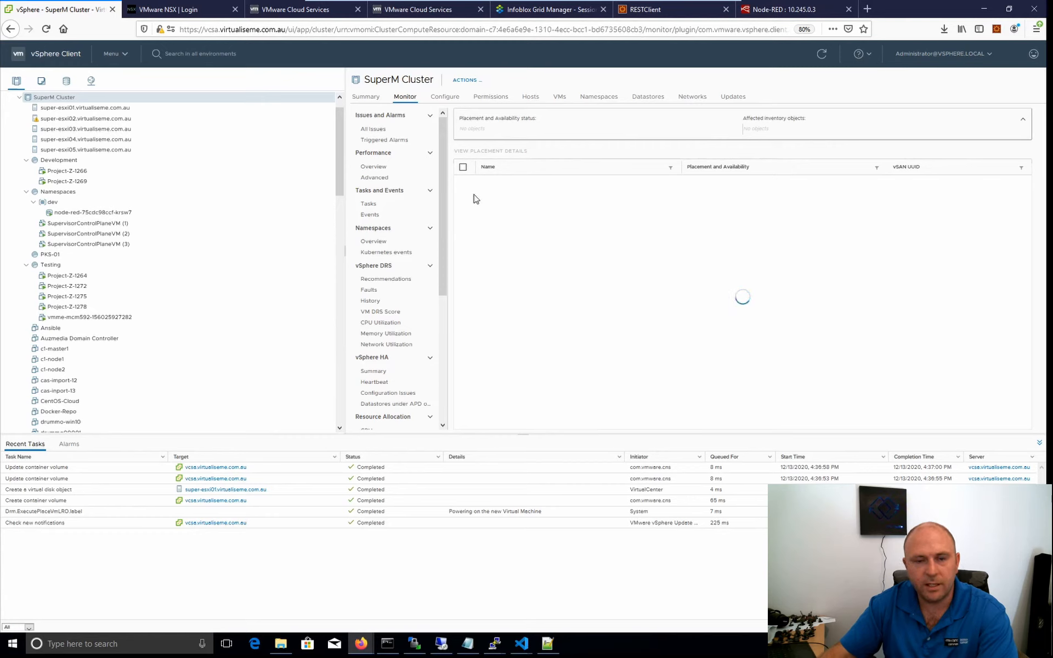
Review the dev namespace's storage policies and its compute resources, including pods, deployments, replica sets, stateful sets, virtual machines and Tanzu Kubernetes clusters.
{"action": "left_click", "coordinate": [58, 202]}
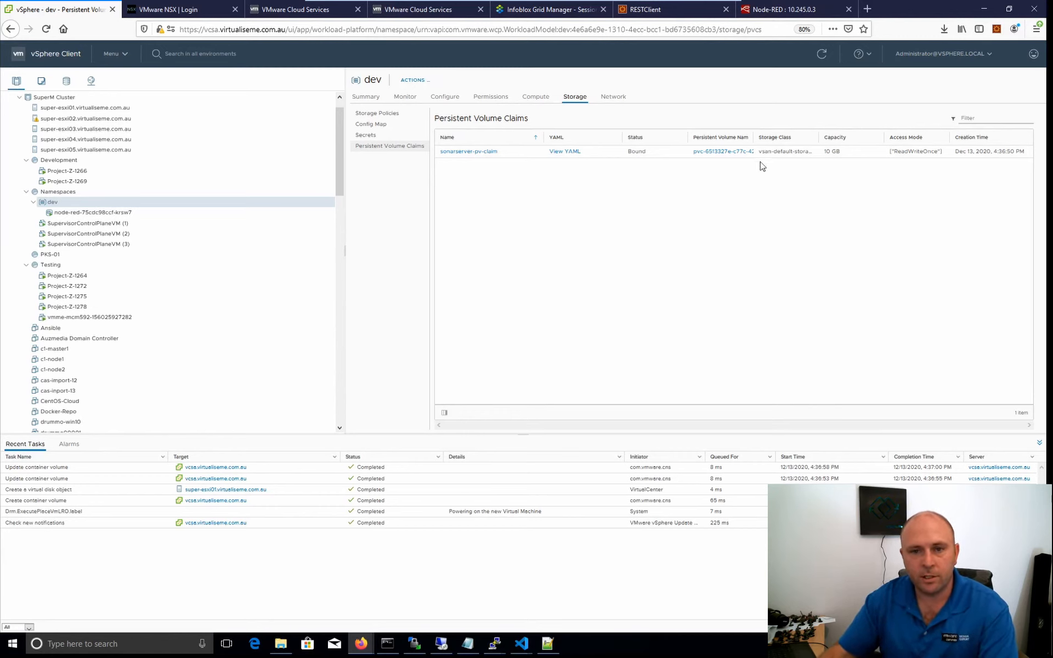
{"action": "left_click", "coordinate": [372, 112]}
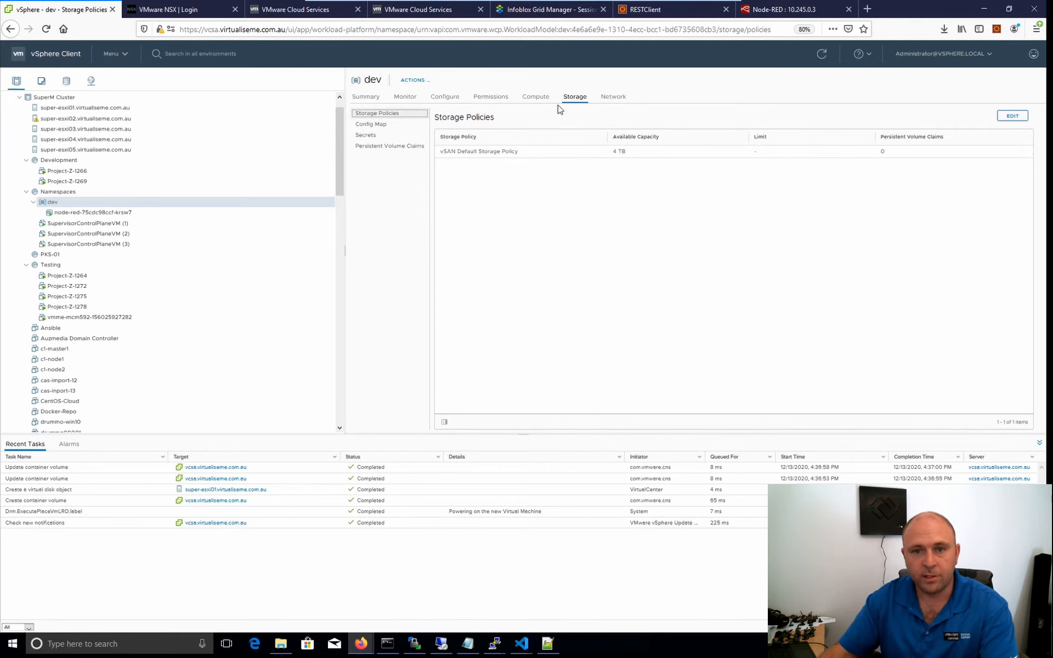
{"action": "left_click", "coordinate": [540, 99]}
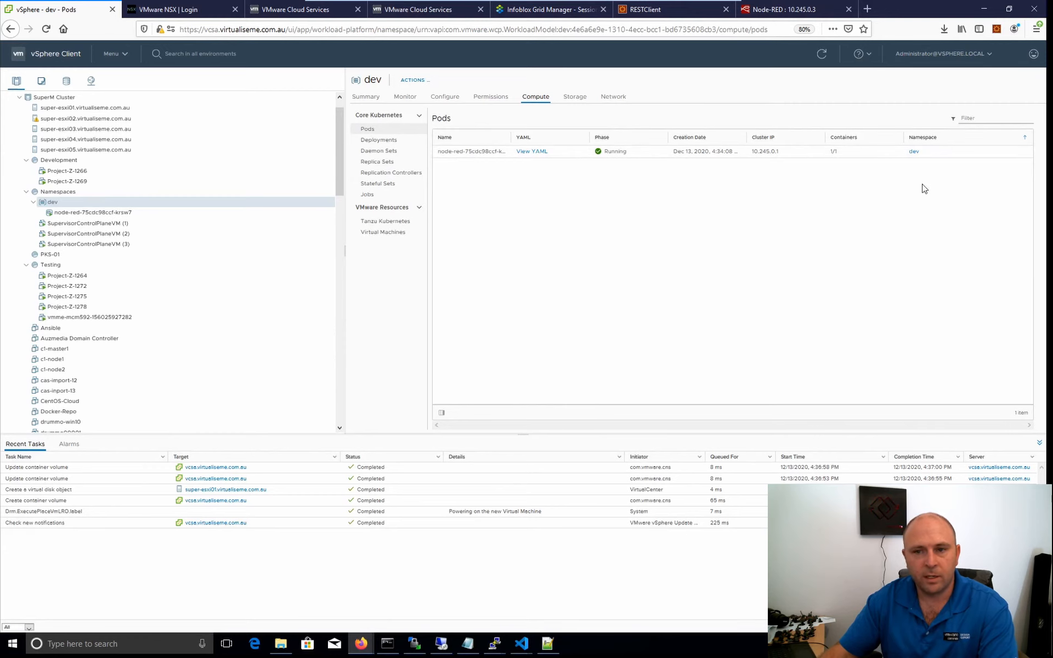
{"action": "left_click", "coordinate": [400, 141]}
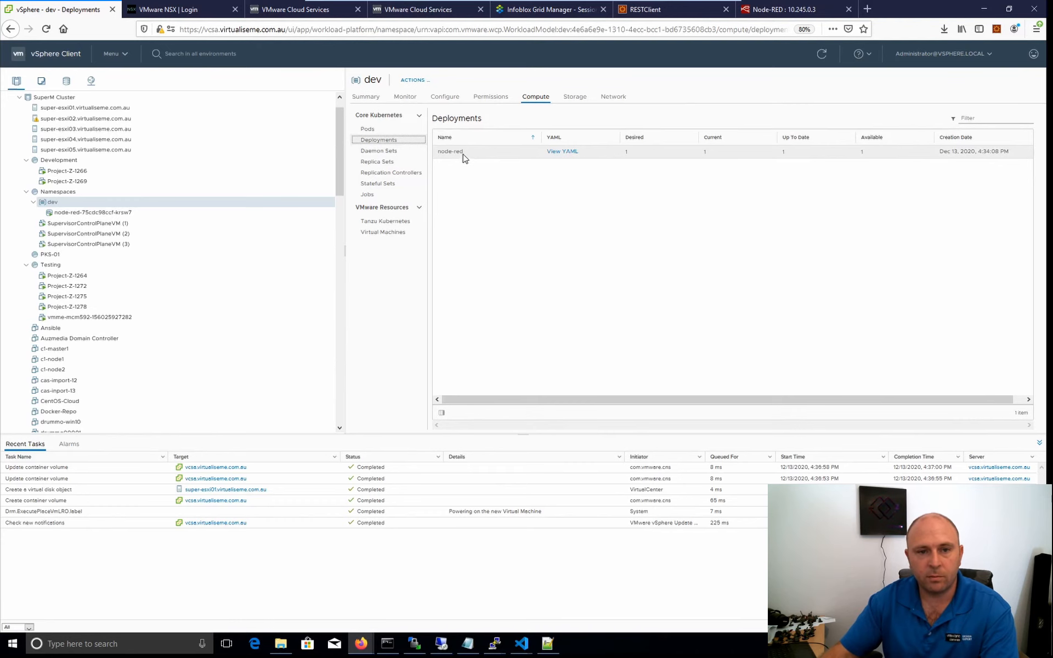
{"action": "left_click", "coordinate": [384, 152]}
{"action": "left_click", "coordinate": [384, 163]}
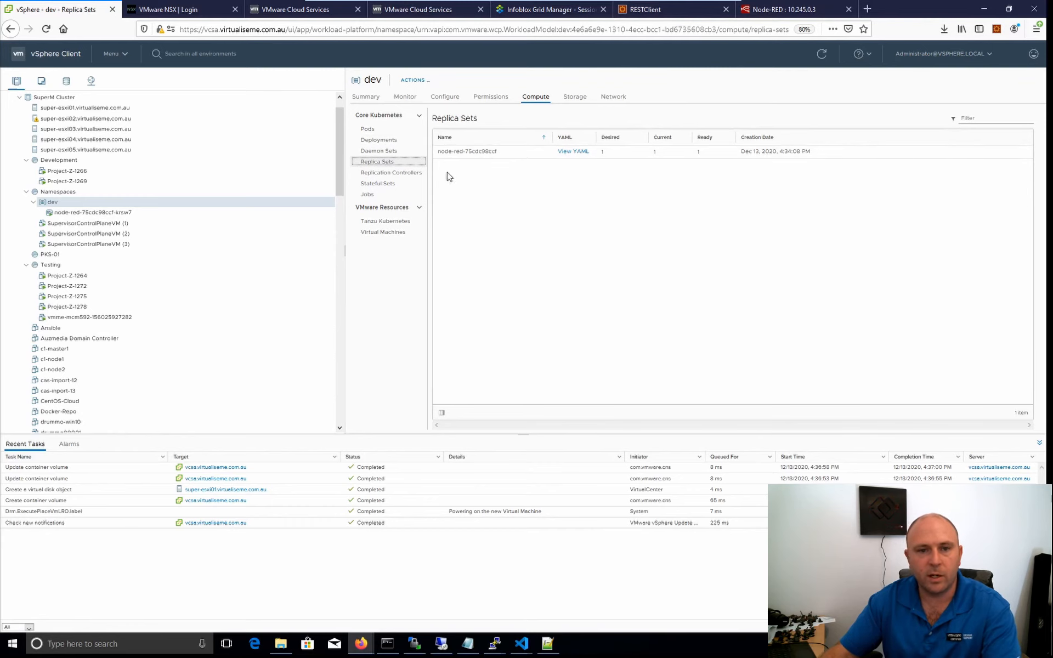
{"action": "left_click", "coordinate": [387, 183]}
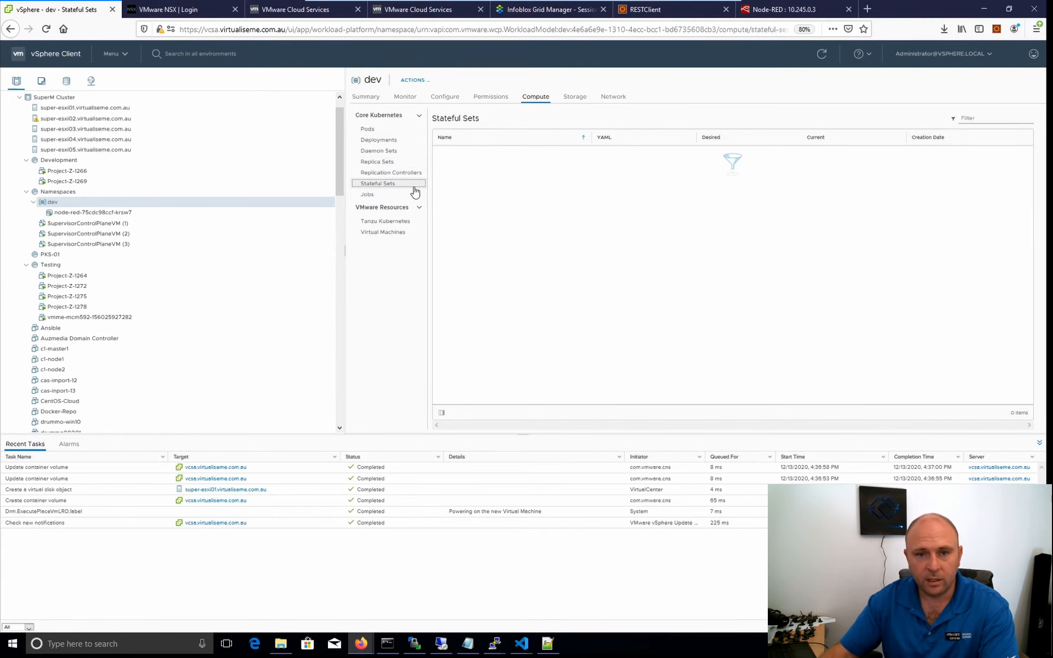
{"action": "left_click", "coordinate": [391, 235]}
{"action": "left_click", "coordinate": [387, 222]}
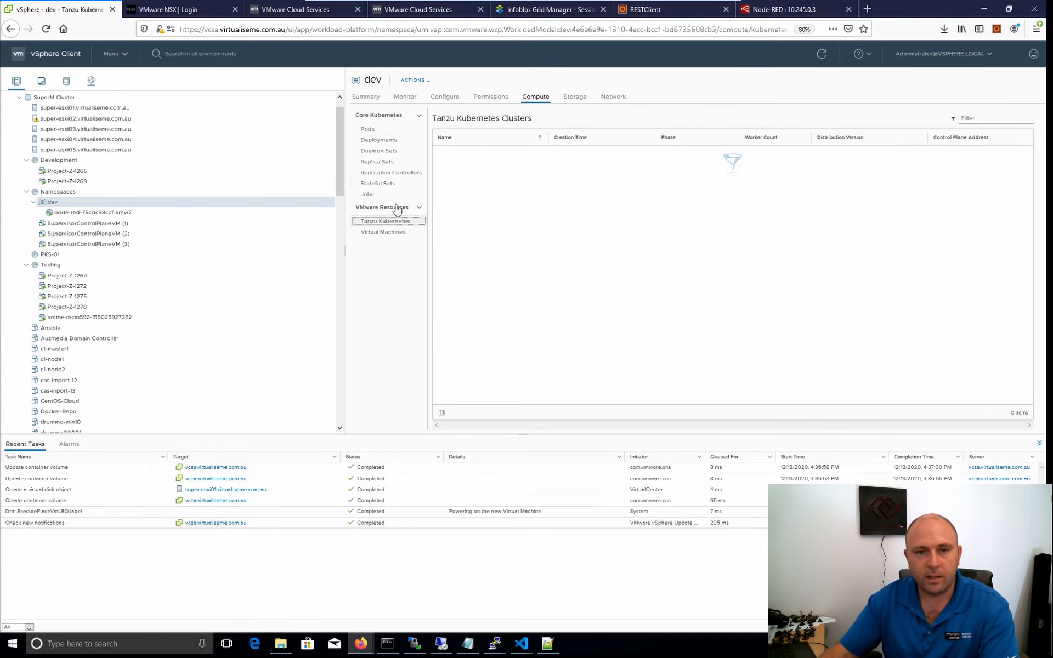
Examine the dev namespace's permissions and general configuration, plus its Kubernetes and vCenter events.
{"action": "left_click", "coordinate": [488, 99]}
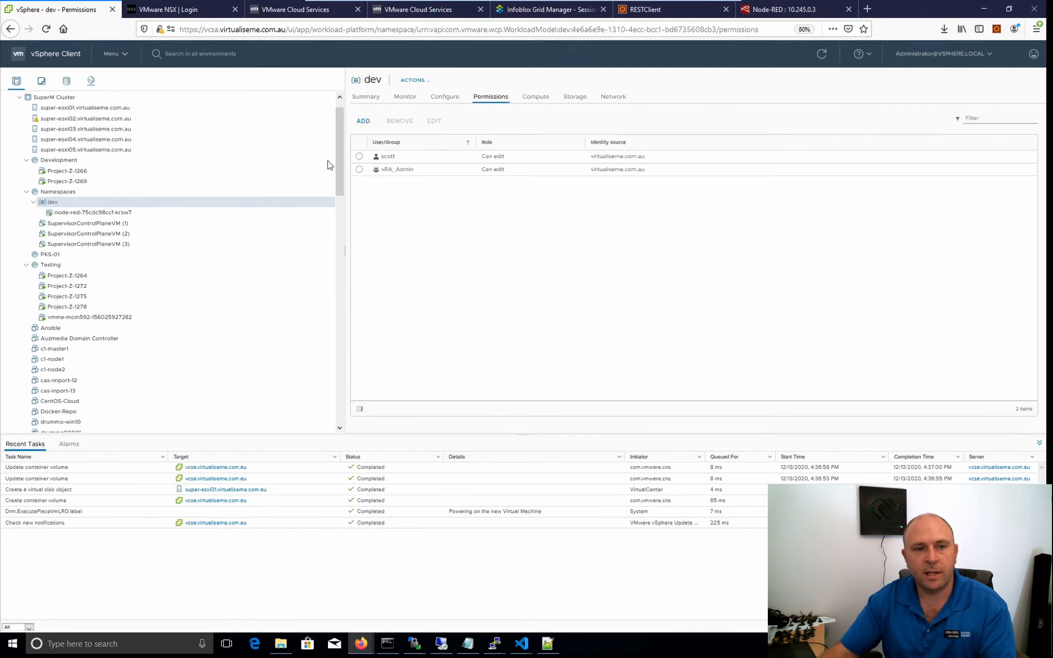
{"action": "left_click", "coordinate": [443, 102]}
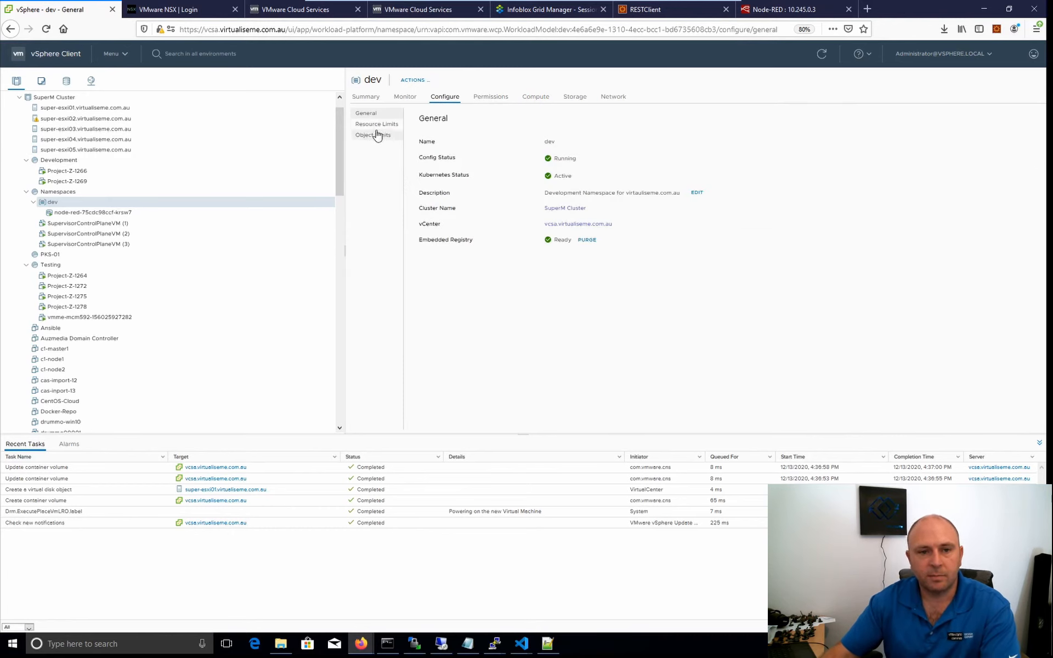
{"action": "left_click", "coordinate": [406, 97]}
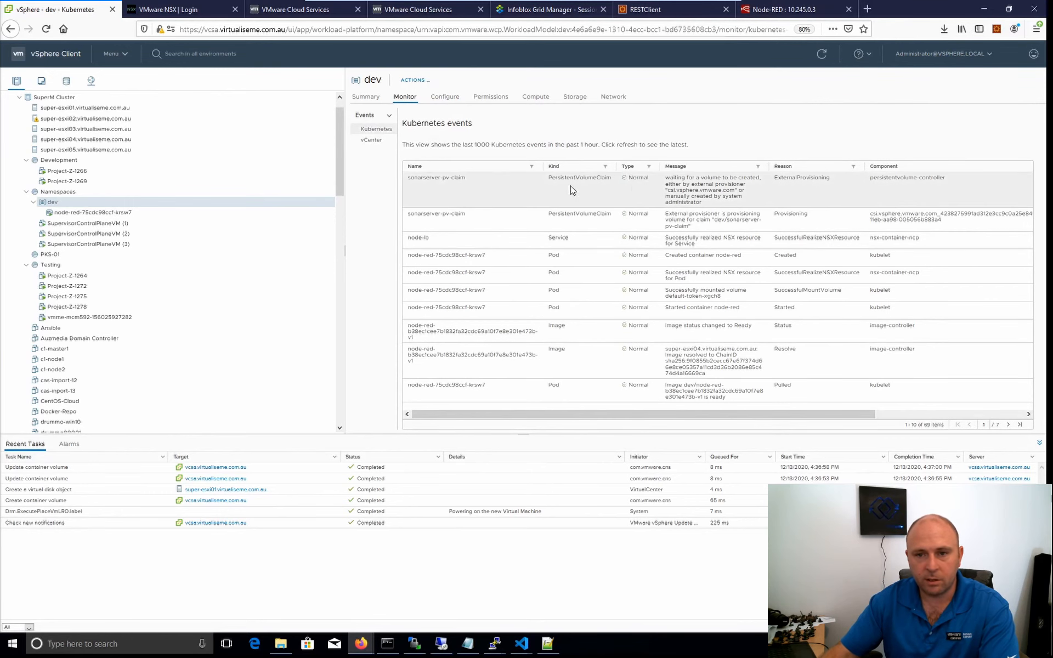
{"action": "left_click_drag", "start_coordinate": [727, 197], "coordinate": [639, 178]}
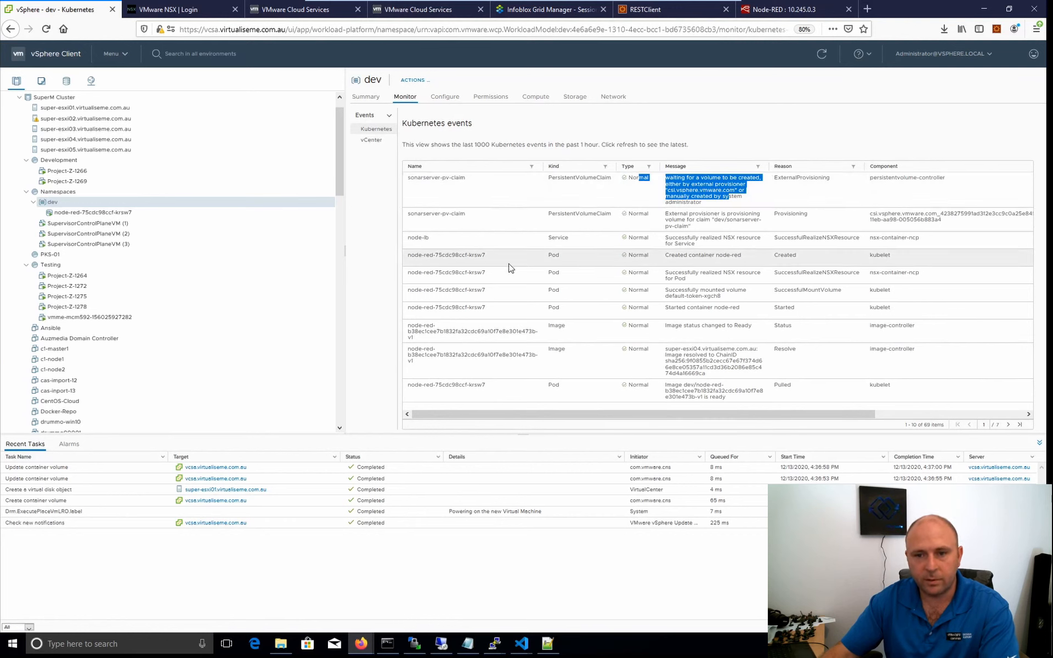
{"action": "triple_click", "coordinate": [895, 238]}
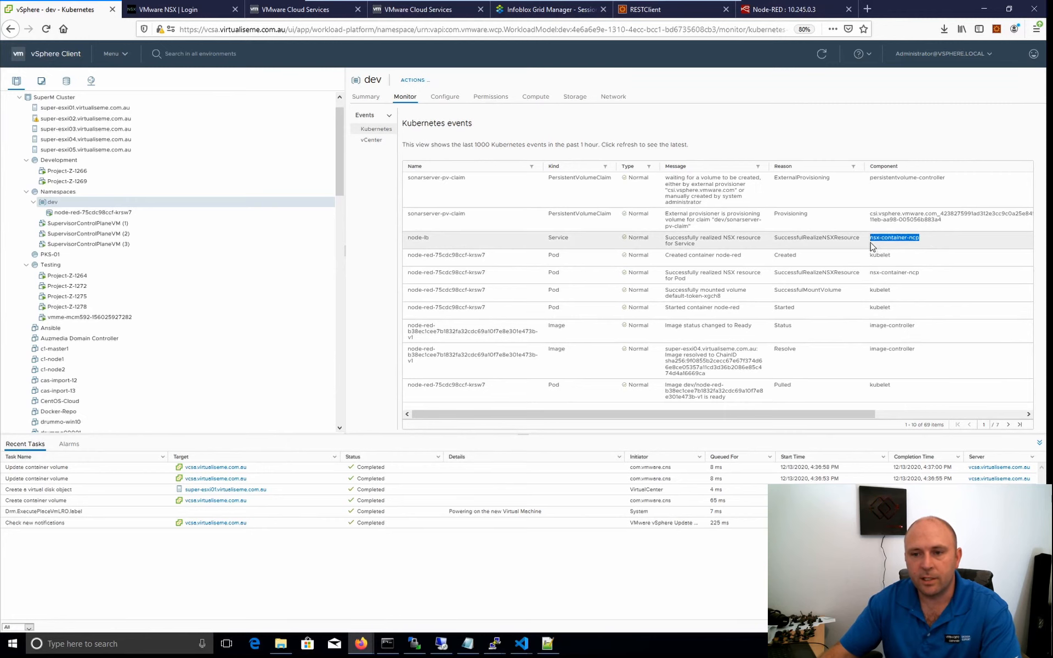
{"action": "left_click", "coordinate": [372, 140]}
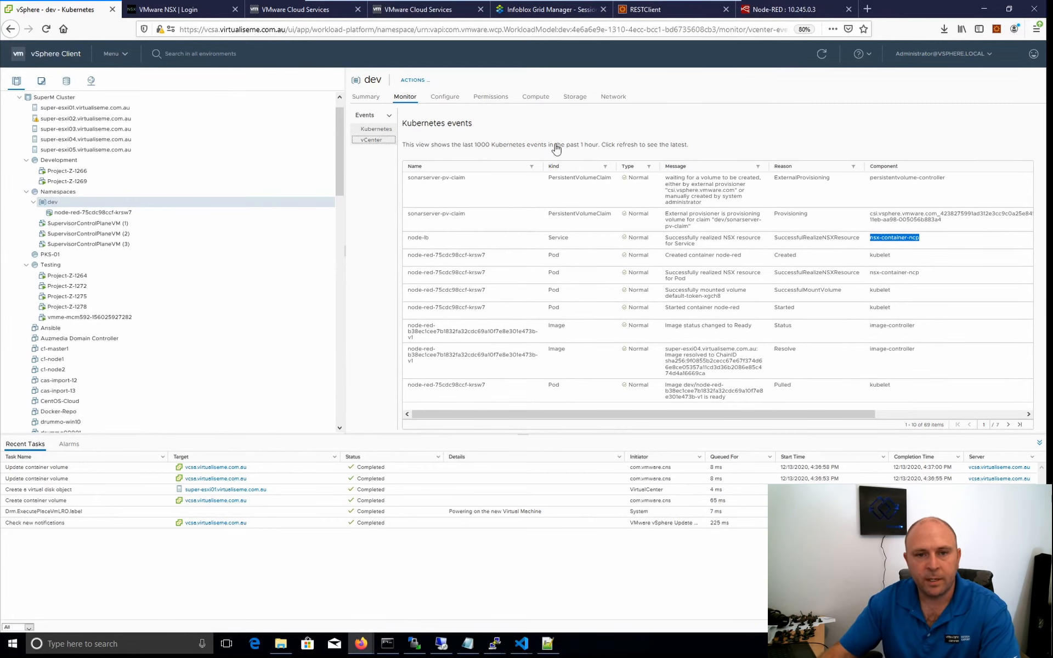
Return to the dev namespace summary and assign the subscribed tkg content library to SuperM Cluster for Tanzu Kubernetes.
{"action": "left_click", "coordinate": [377, 130]}
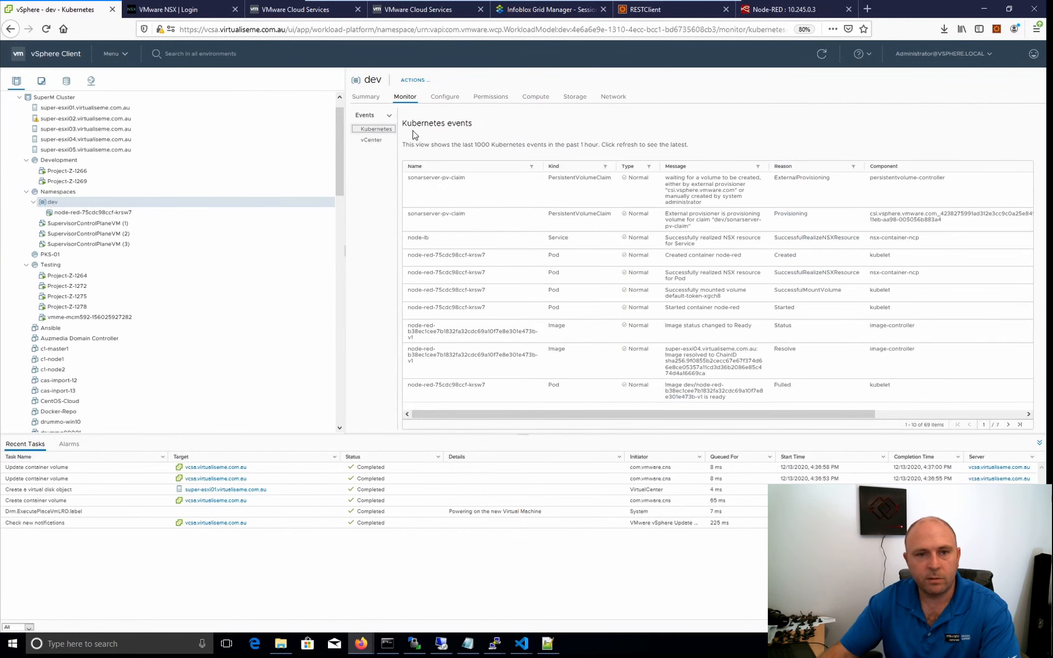
{"action": "left_click", "coordinate": [366, 96]}
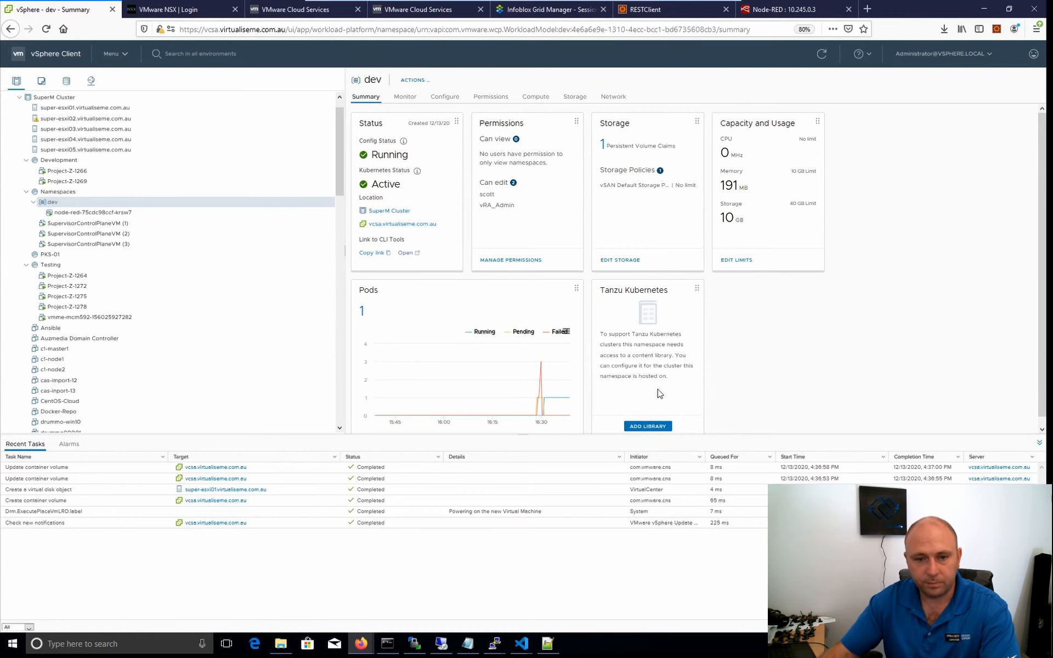
{"action": "left_click", "coordinate": [648, 427]}
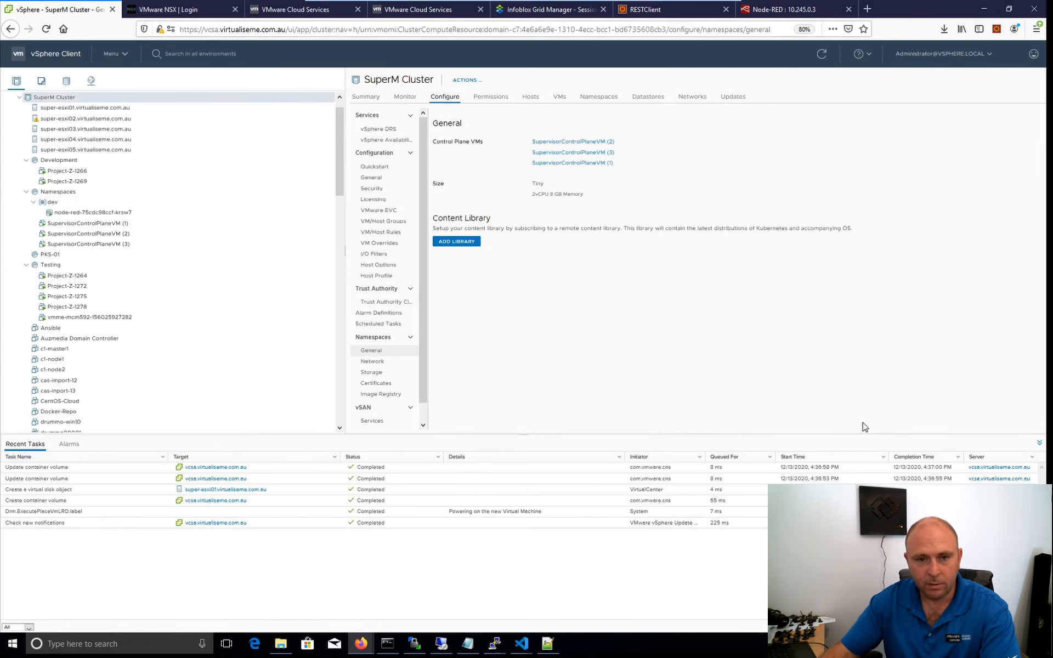
{"action": "left_click", "coordinate": [447, 243]}
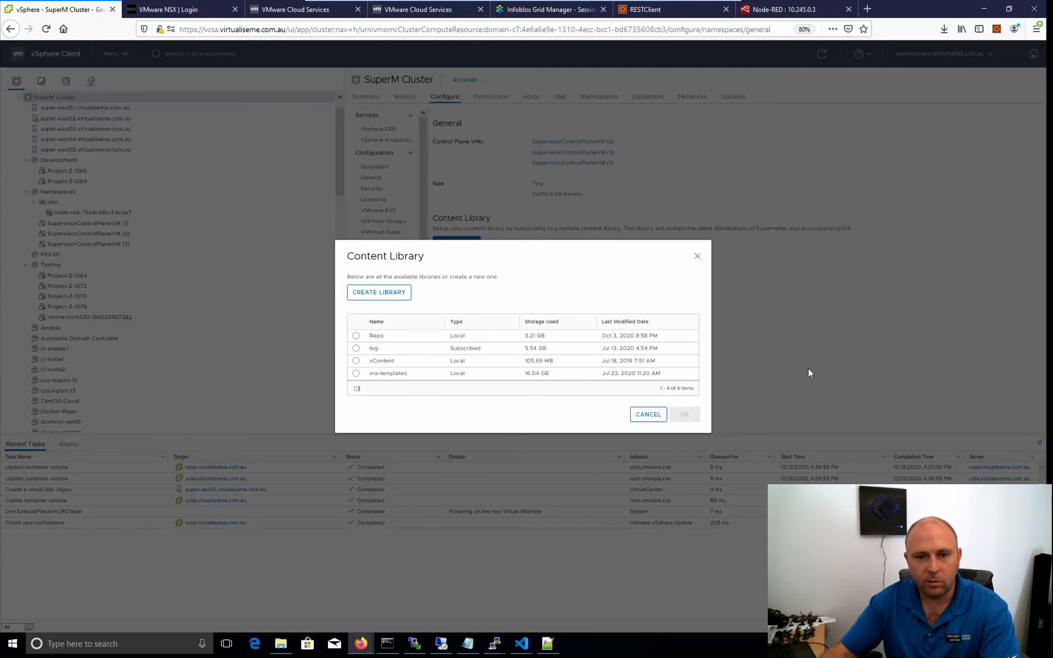
{"action": "left_click", "coordinate": [356, 348]}
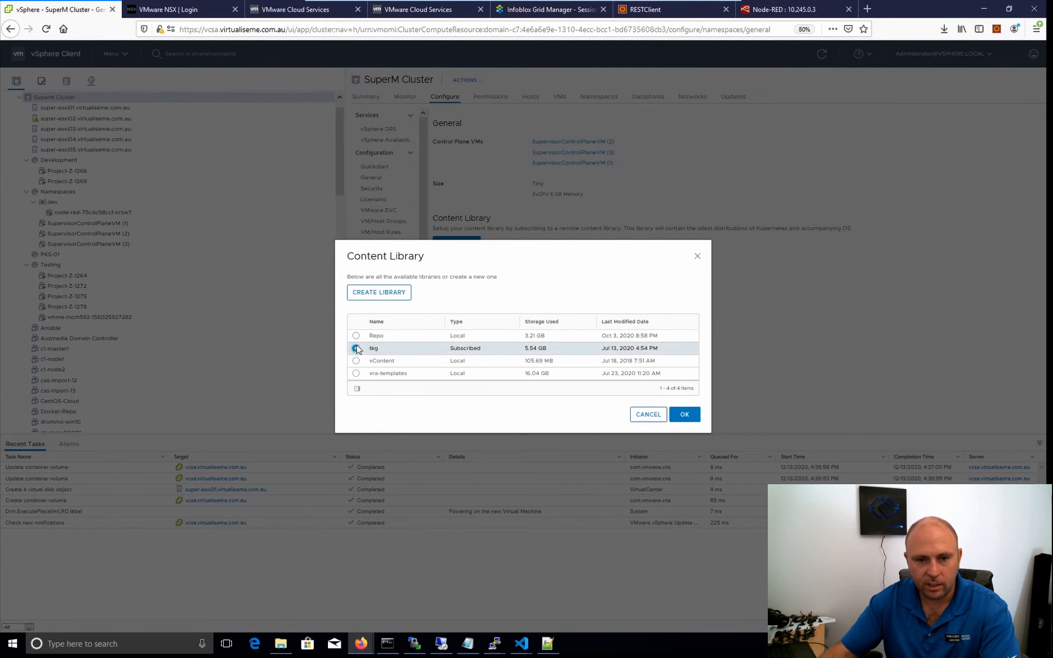
{"action": "left_click", "coordinate": [680, 415]}
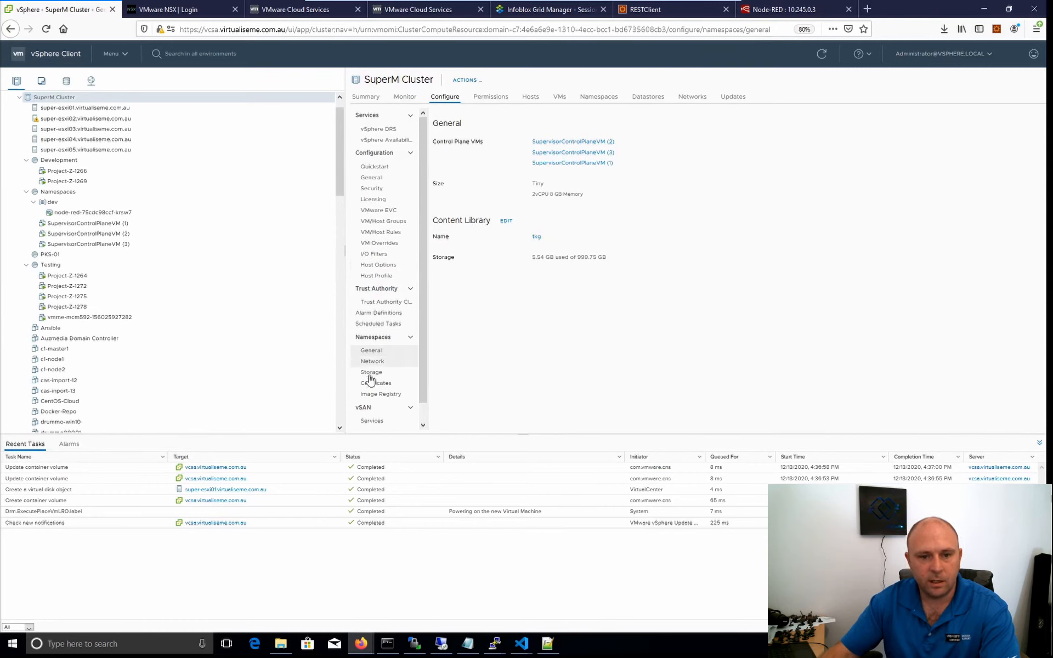
Review SuperM Cluster's namespace configuration: image registry, certificates, storage, management and workload network settings, and general settings.
{"action": "left_click", "coordinate": [373, 395]}
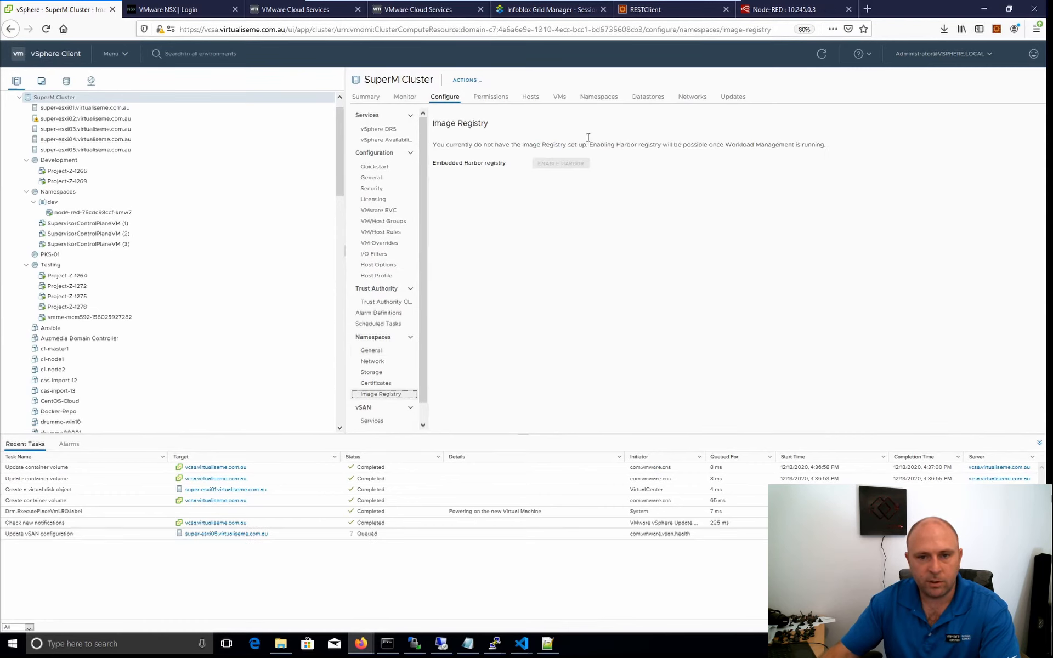
{"action": "left_click", "coordinate": [379, 384]}
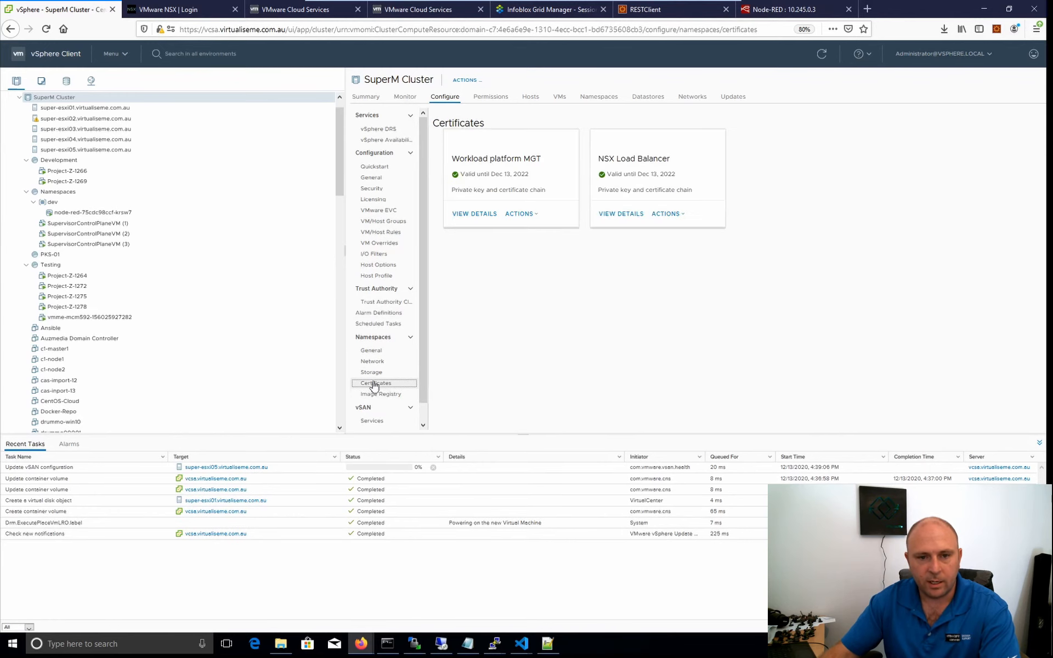
{"action": "left_click", "coordinate": [372, 373]}
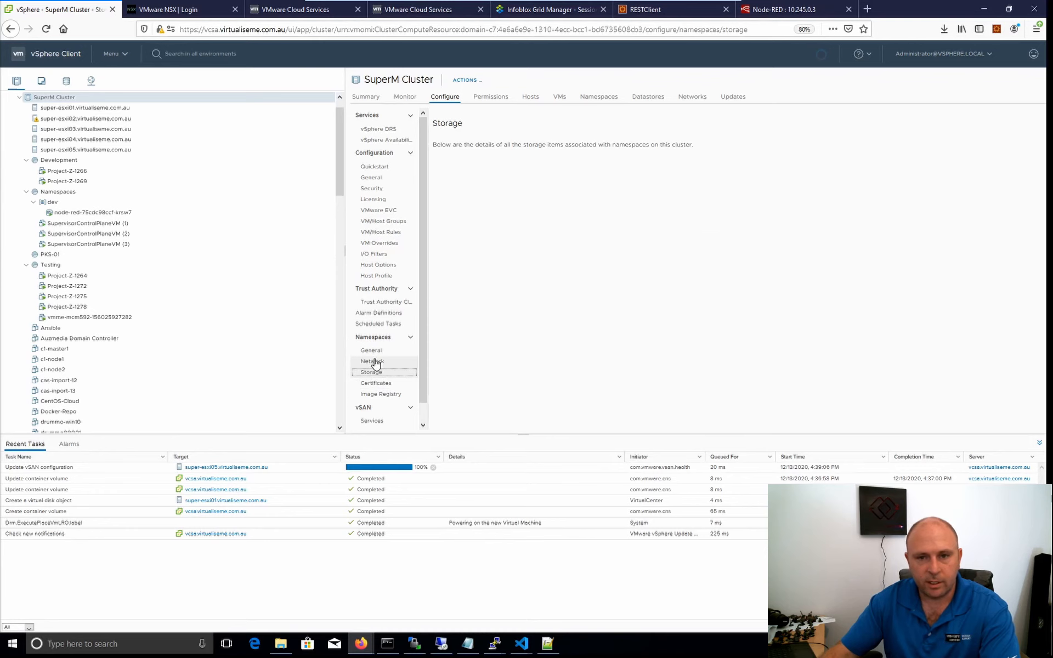
{"action": "left_click", "coordinate": [376, 362]}
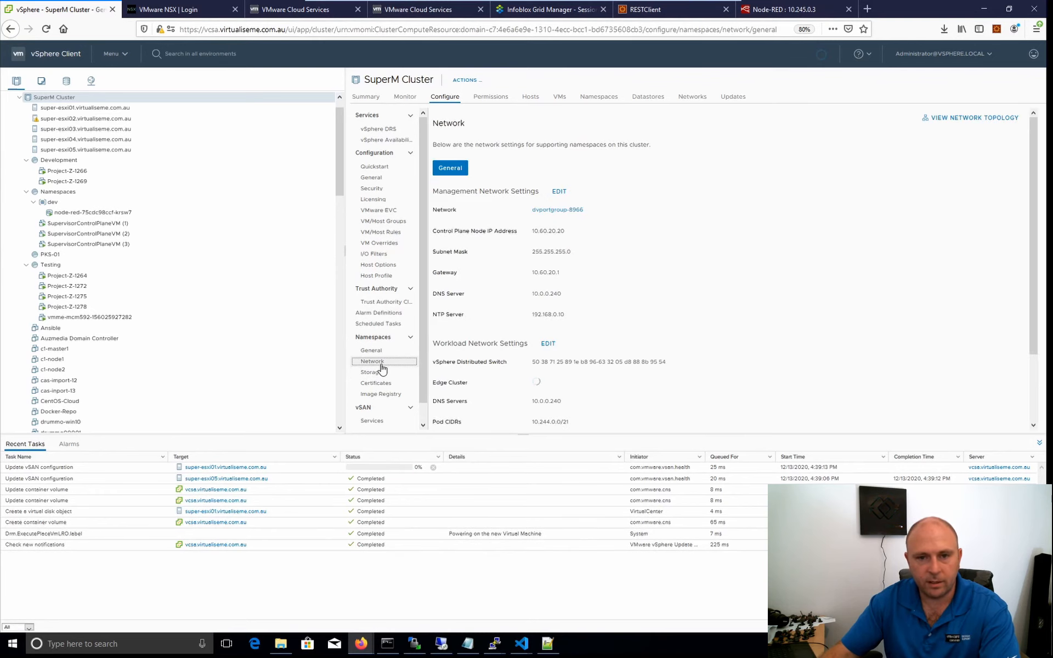
{"action": "scroll", "coordinate": [568, 230], "scroll_direction": "down", "scroll_amount": 3}
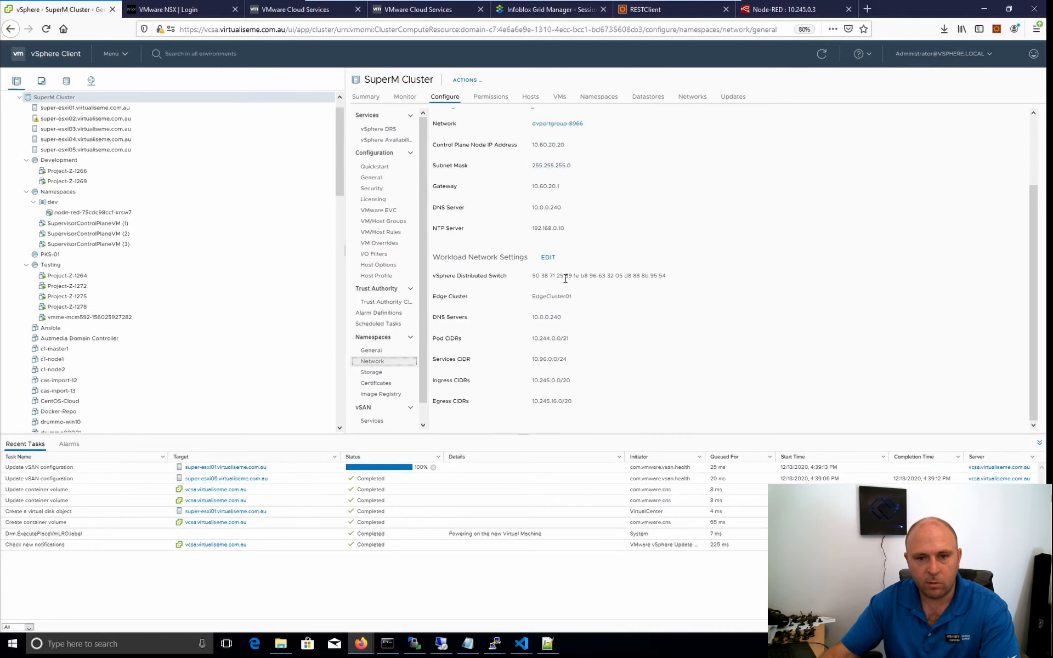
{"action": "scroll", "coordinate": [557, 266], "scroll_direction": "up", "scroll_amount": 3}
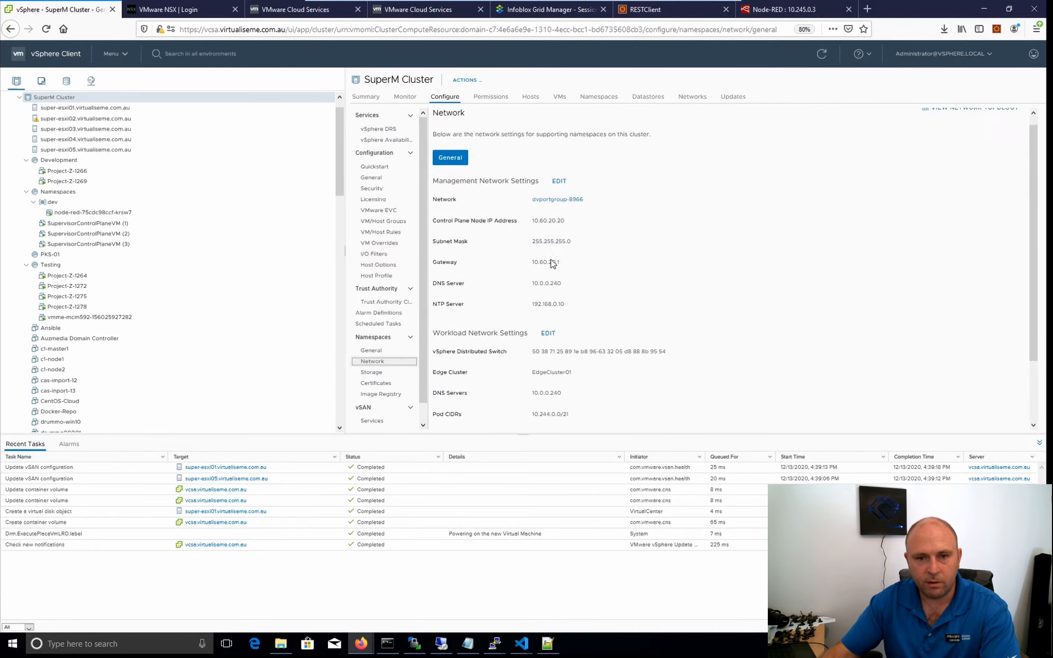
{"action": "left_click", "coordinate": [373, 338]}
{"action": "left_click", "coordinate": [369, 353]}
{"action": "left_click", "coordinate": [382, 337]}
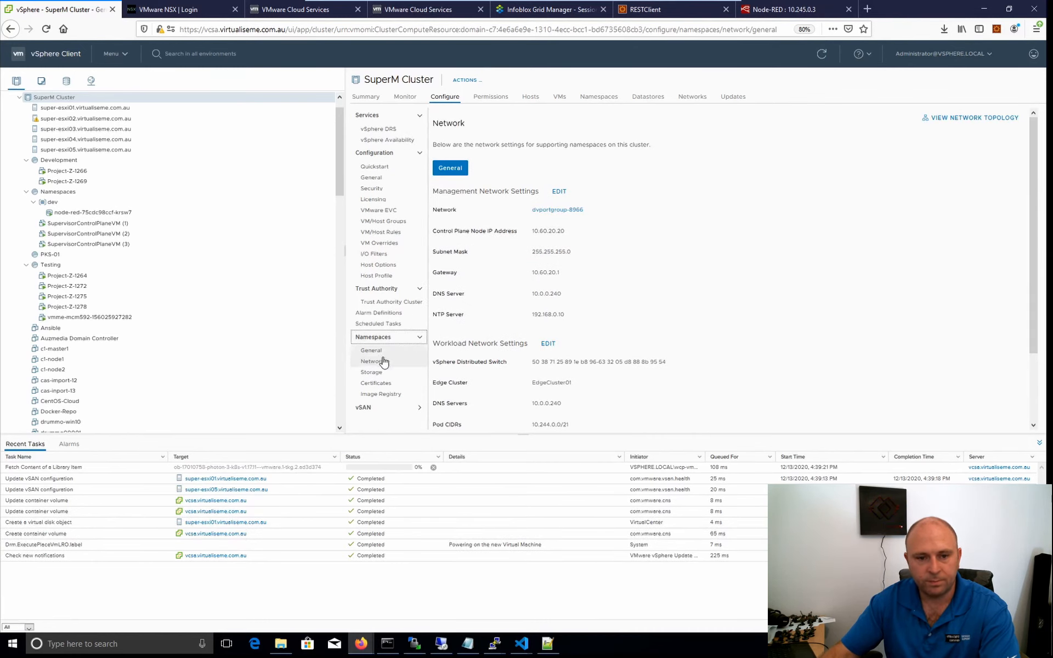
{"action": "left_click", "coordinate": [376, 340]}
{"action": "left_click", "coordinate": [379, 341]}
{"action": "left_click", "coordinate": [375, 350]}
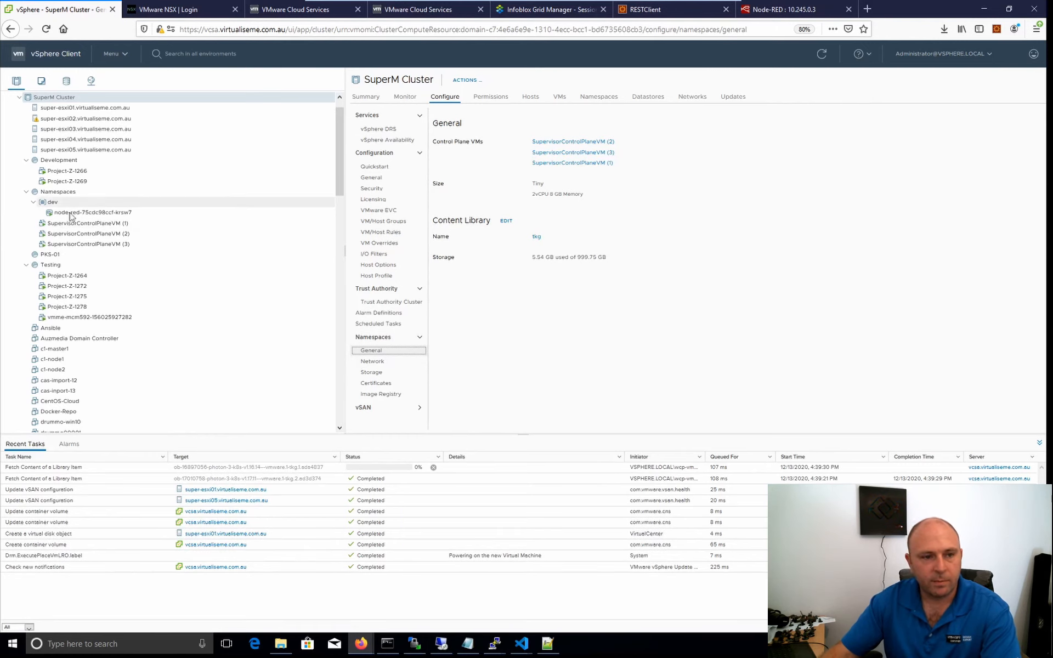
Reopen the dev namespace, then deploy SonarQube from Visual Studio Code's terminal with "kubectl apply -f .\sonarqube.yaml".
{"action": "left_click", "coordinate": [53, 203]}
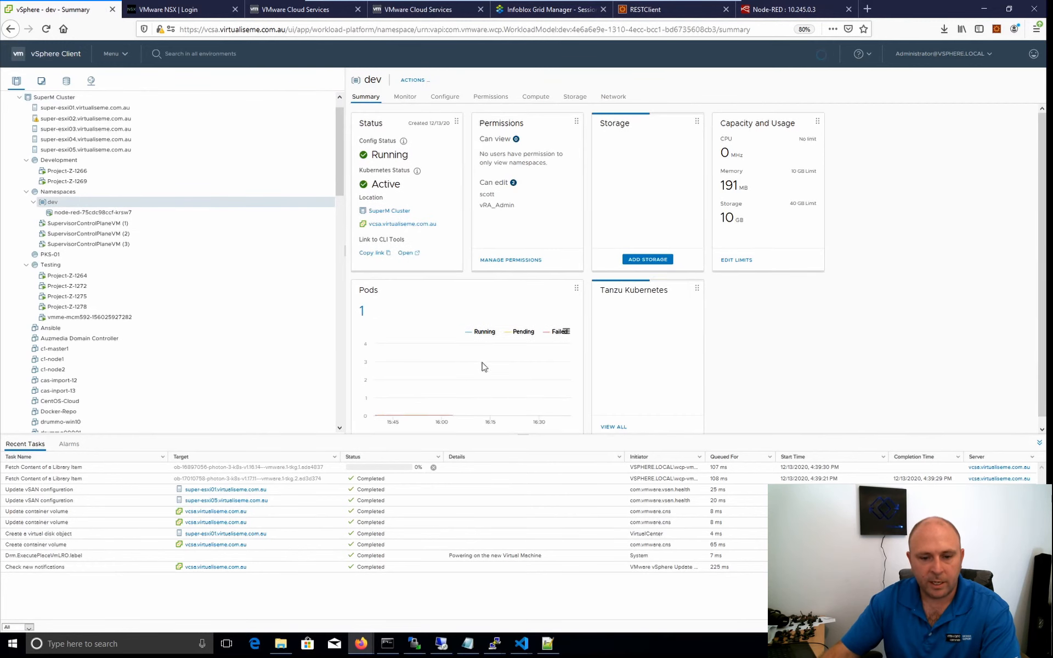
{"action": "mouse_move", "coordinate": [527, 646]}
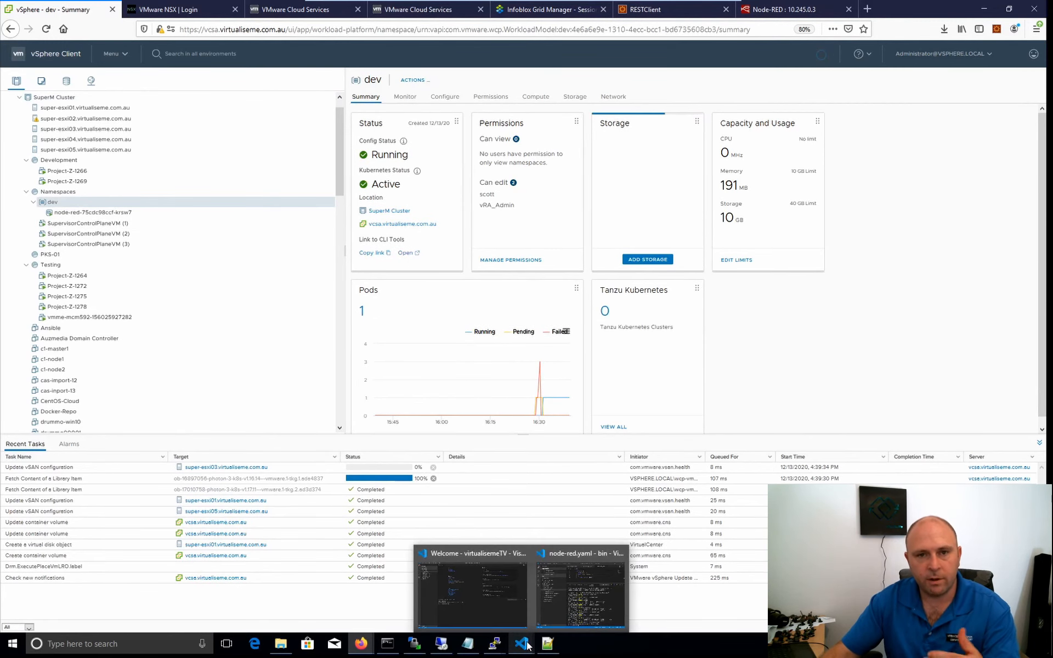
{"action": "left_click", "coordinate": [561, 589]}
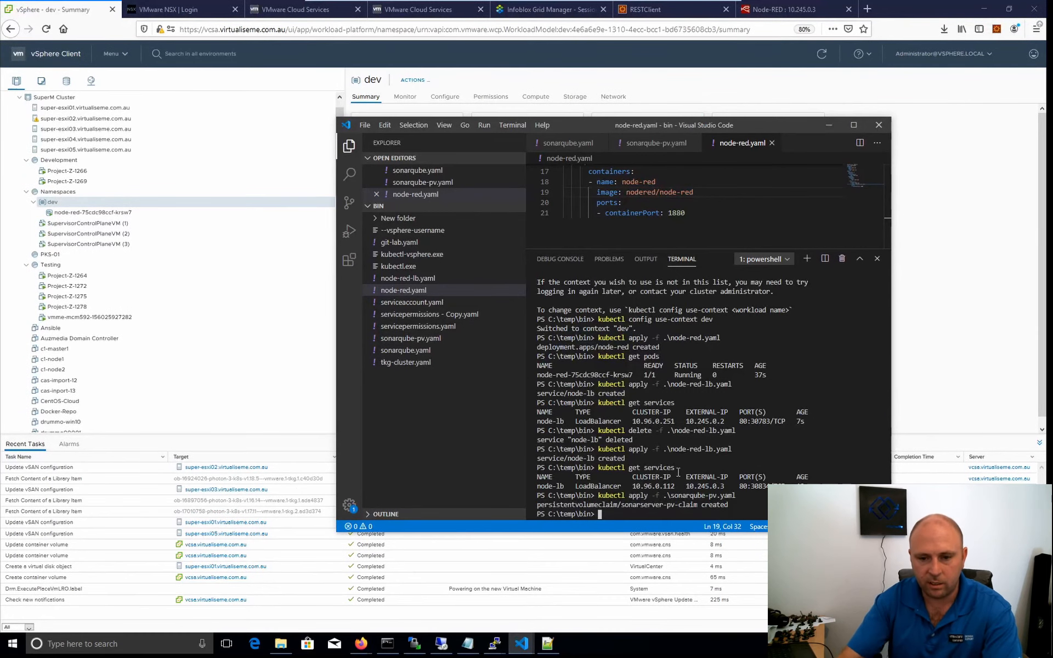
{"action": "key", "text": "Up"}
{"action": "key", "text": "BackSpace"}
{"action": "key", "text": "BackSpace"}
{"action": "key", "text": "BackSpace"}
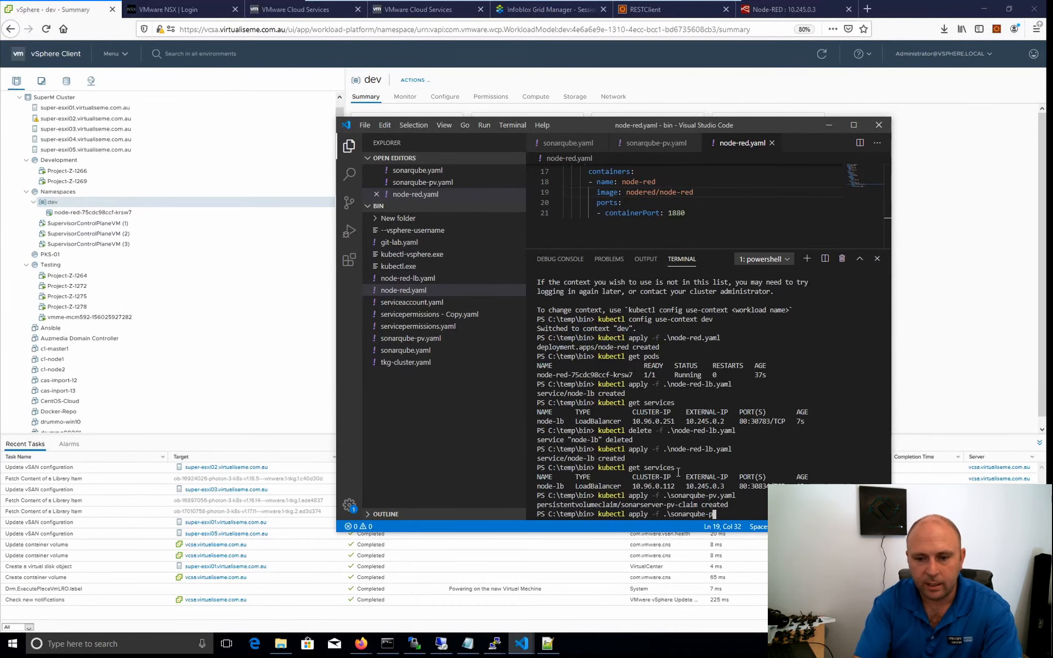
{"action": "key", "text": "Return"}
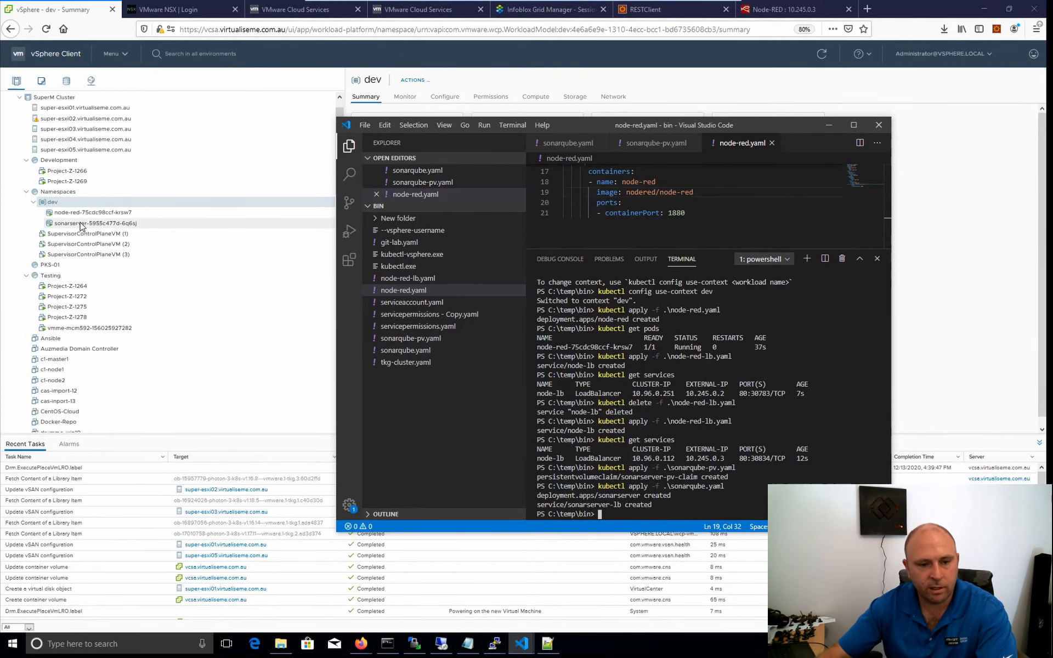
Check the sonarserver pod's summary in vSphere Client, then list pods in Visual Studio Code's terminal with "kubectl get pods".
{"action": "left_click", "coordinate": [229, 450]}
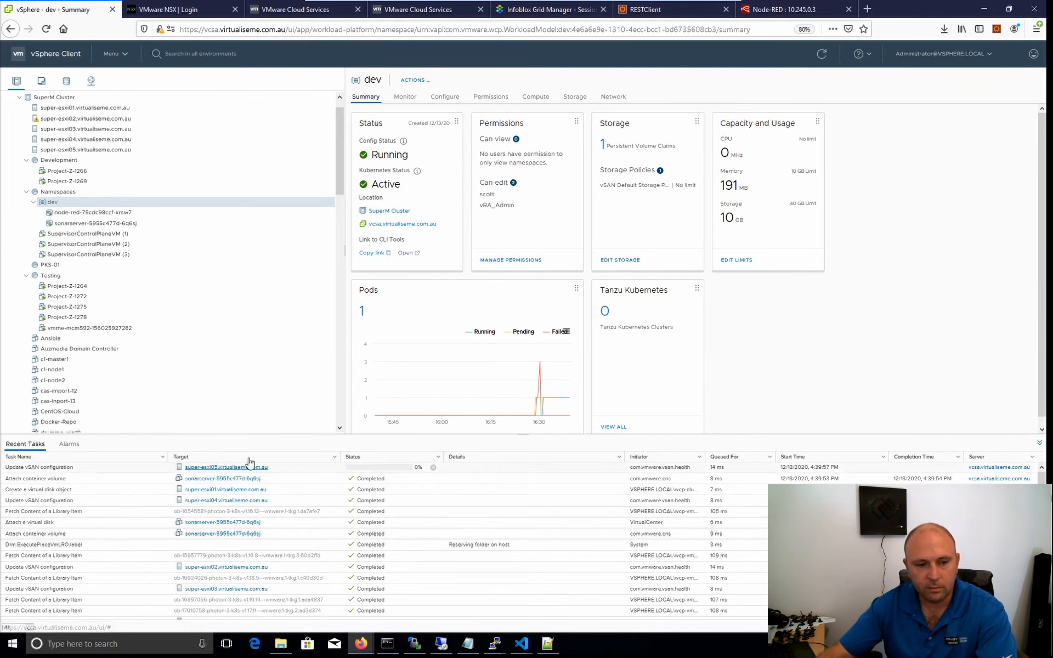
{"action": "left_click", "coordinate": [120, 224]}
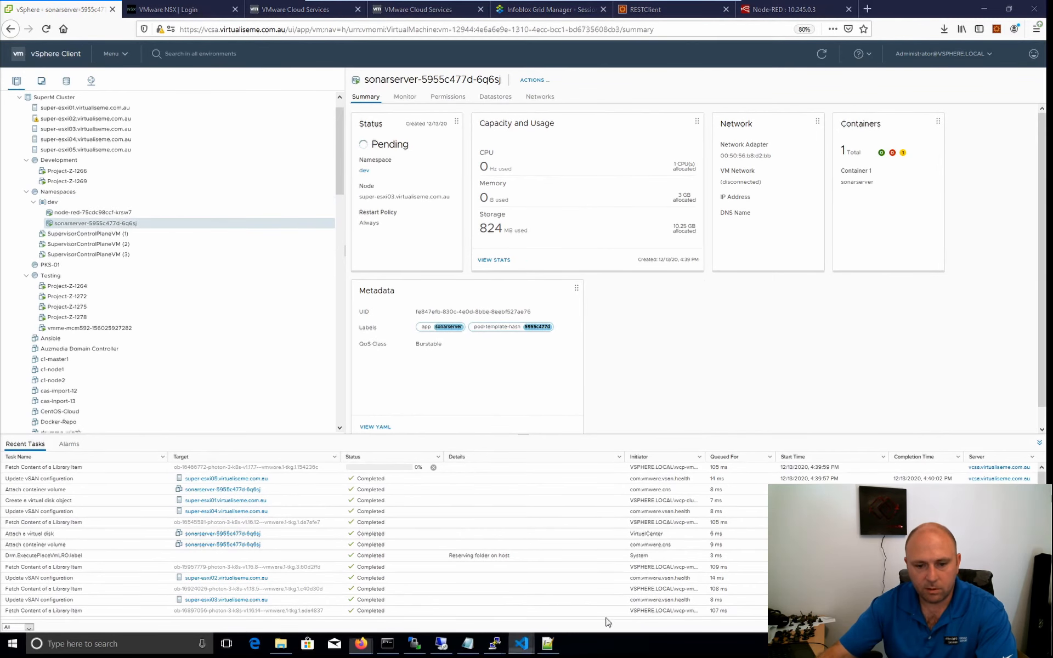
{"action": "mouse_move", "coordinate": [522, 643]}
{"action": "left_click", "coordinate": [603, 595]}
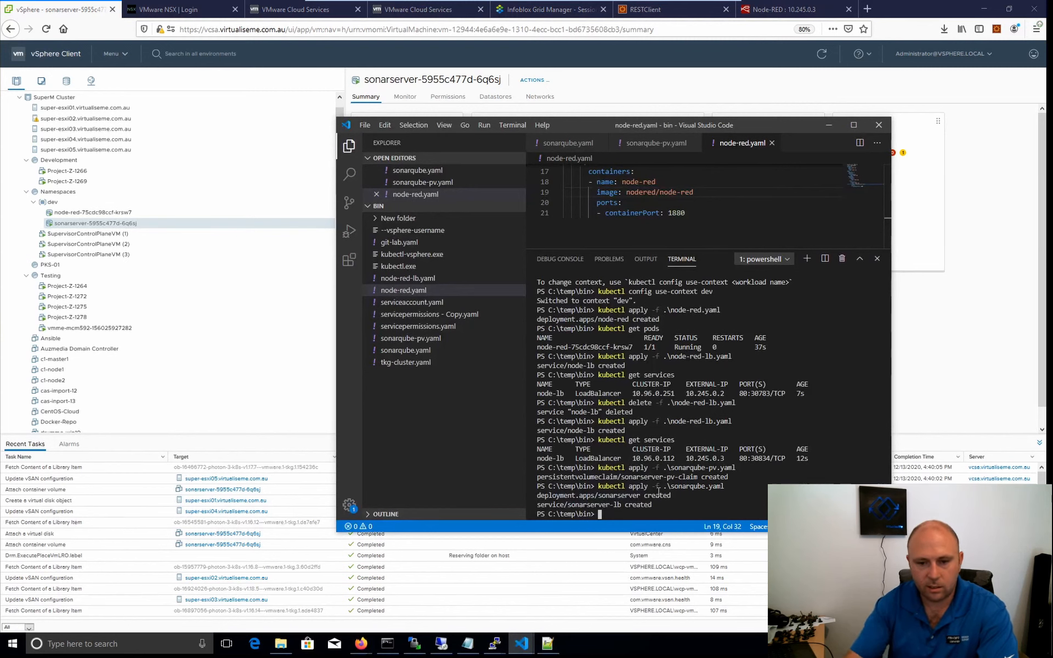
{"action": "type", "text": "kube"}
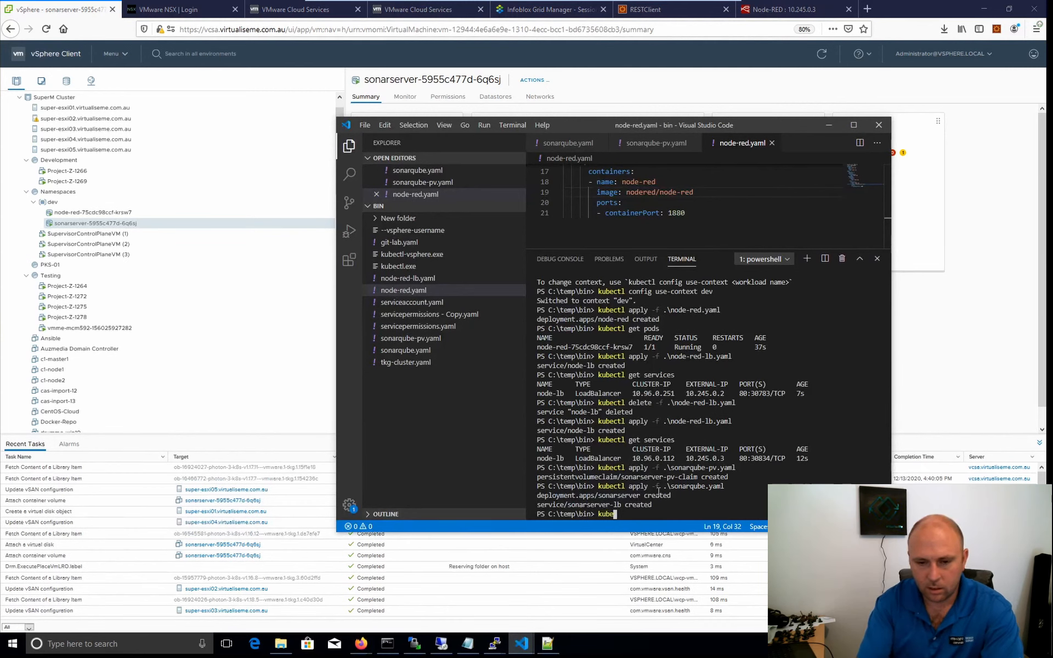
{"action": "type", "text": "ctl get"}
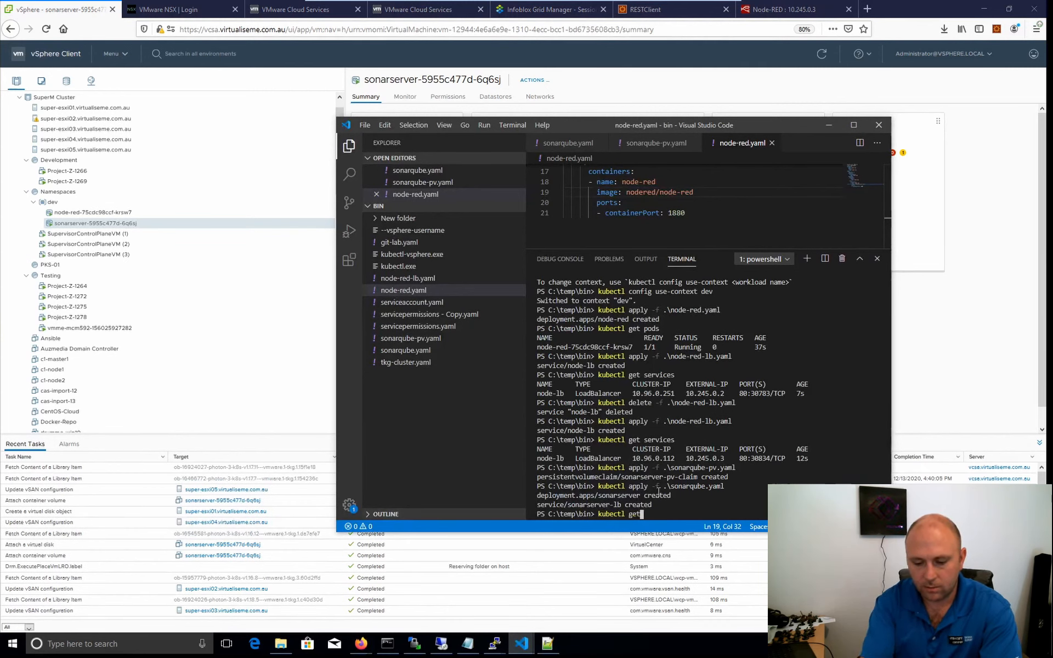
{"action": "type", "text": " pods"}
{"action": "key", "text": "Return"}
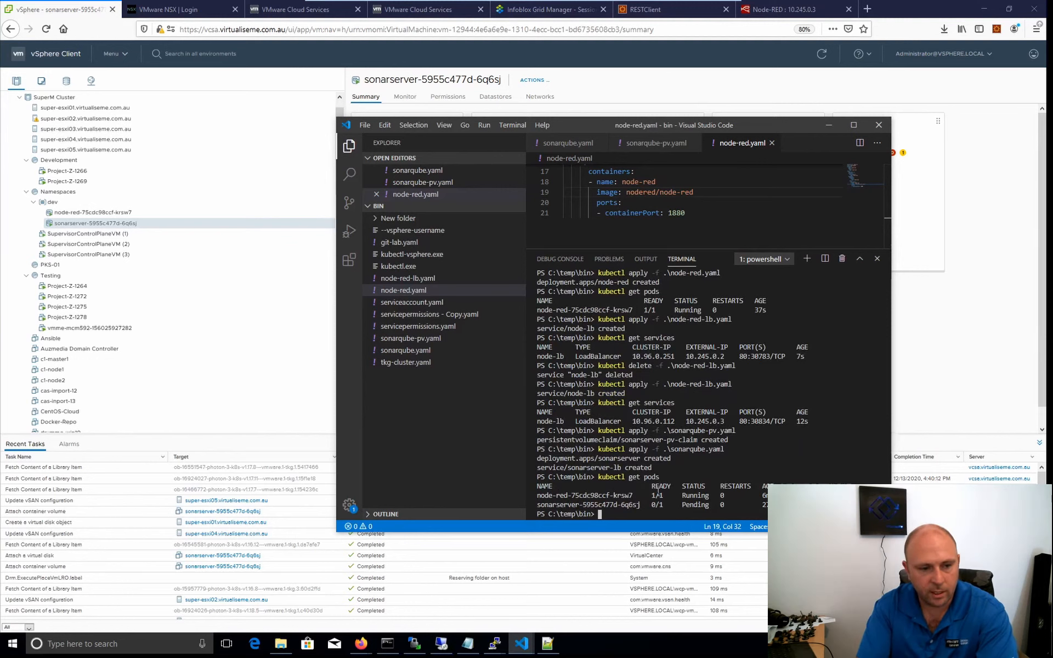
List the pods again and show the sonarserver pod's details and events with "kubectl describe pod".
{"action": "key", "text": "Up"}
{"action": "key", "text": "Return"}
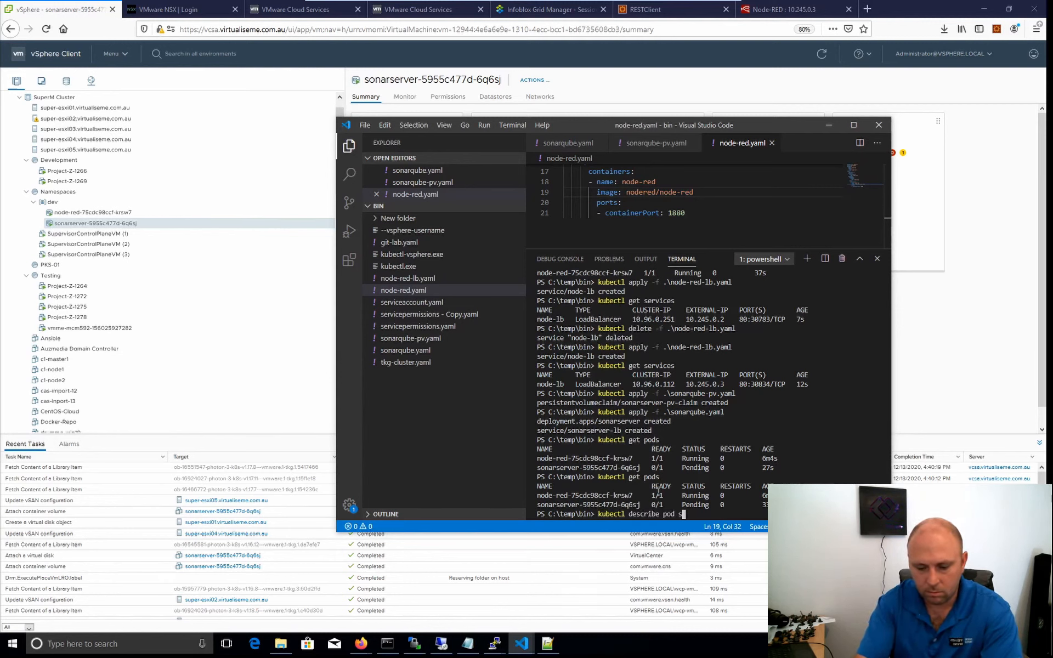
{"action": "type", "text": "onar"}
{"action": "key", "text": "Return"}
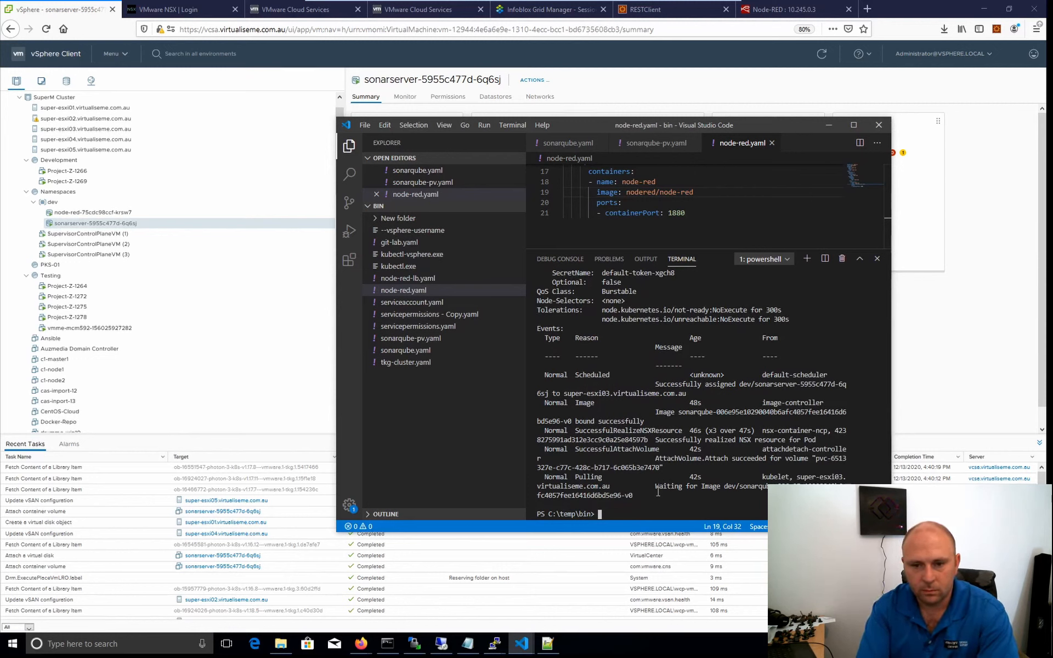
Run "kubectl get pods" three more times to follow the sonarserver pod's startup.
{"action": "key", "text": "Up"}
{"action": "key", "text": "Up"}
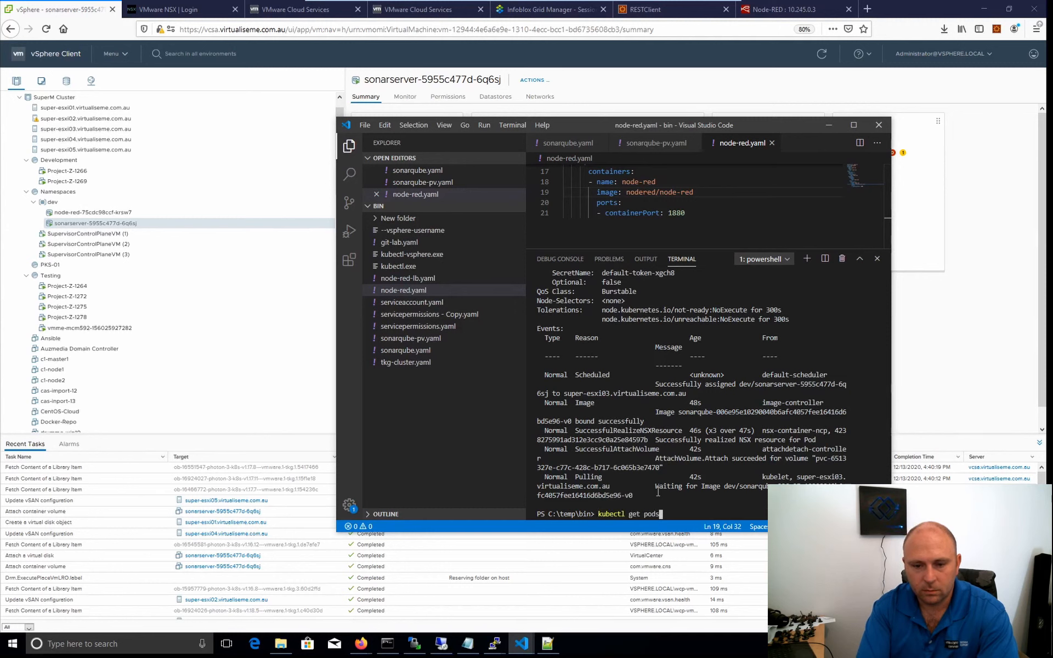
{"action": "key", "text": "Return"}
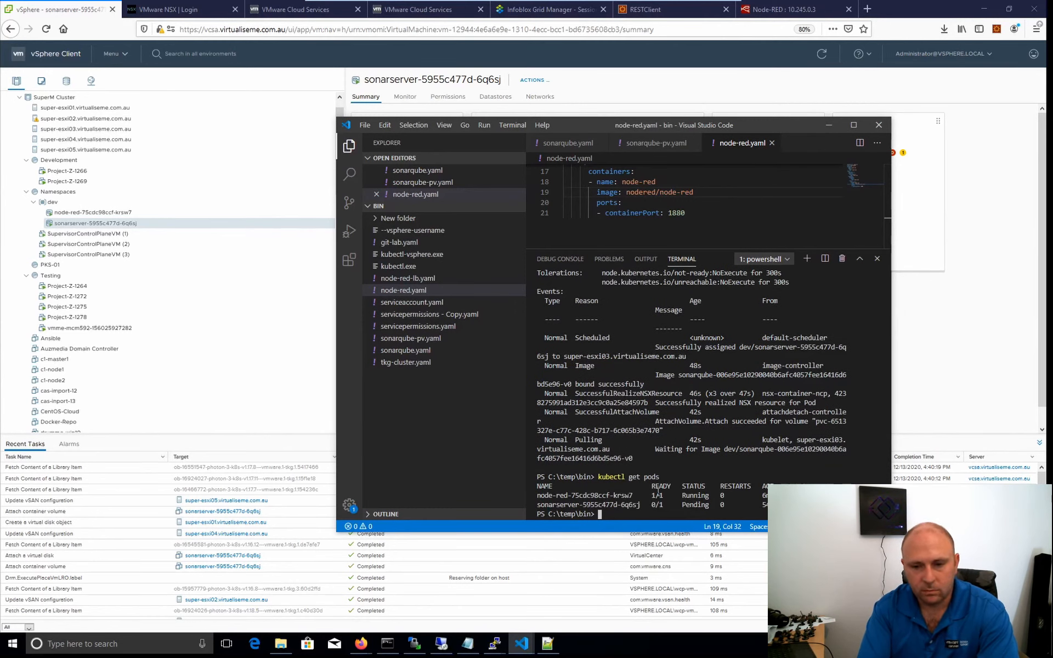
{"action": "key", "text": "Up"}
{"action": "key", "text": "Return"}
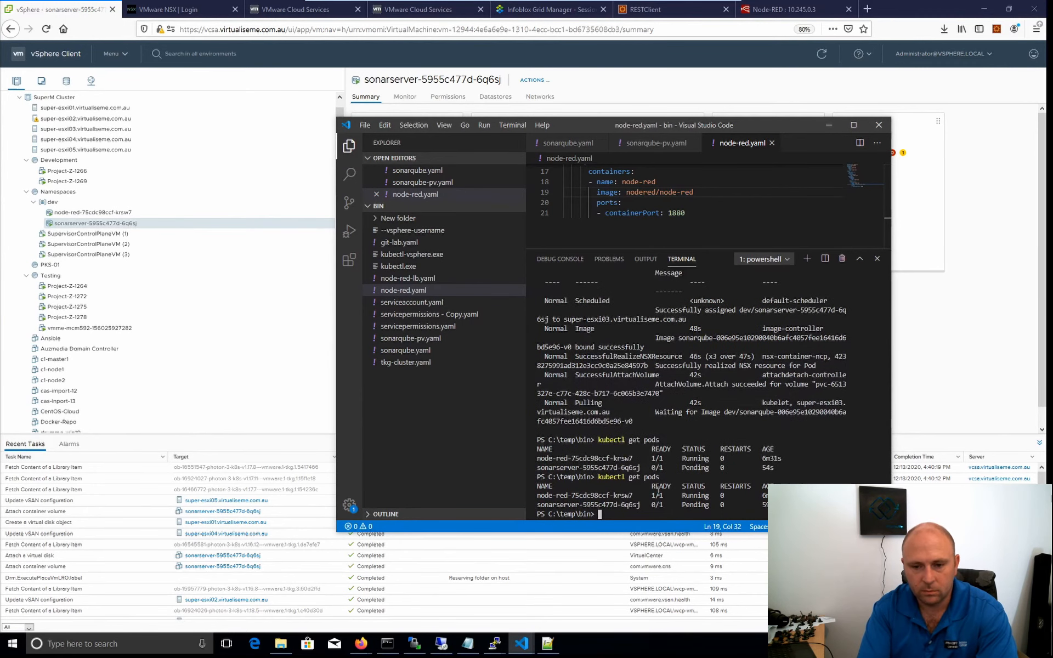
{"action": "key", "text": "Up"}
{"action": "key", "text": "Return"}
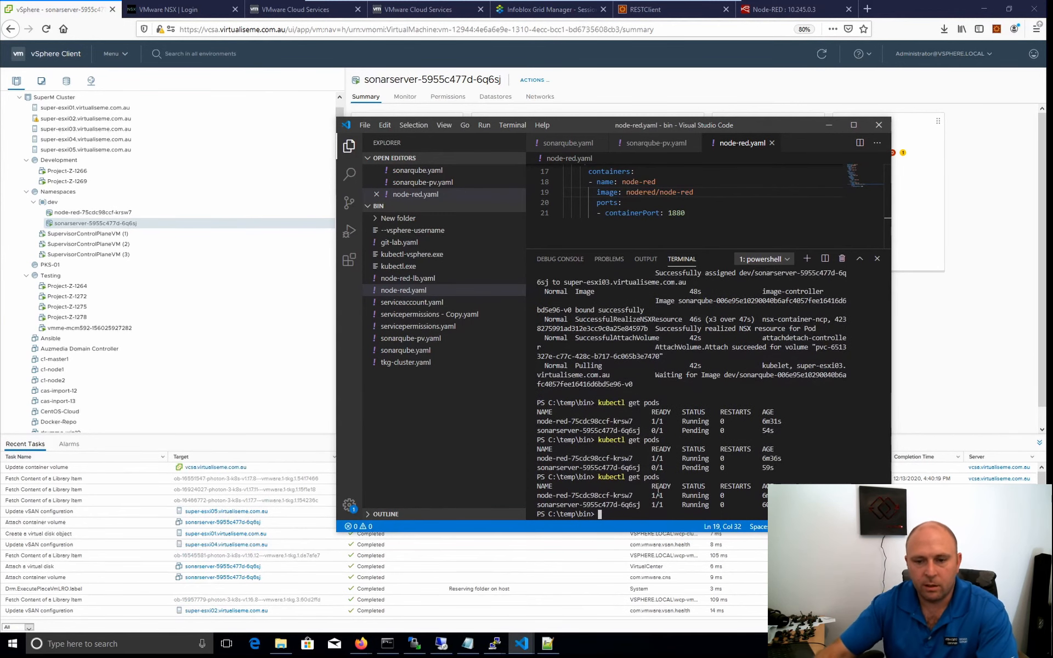
Review the dev namespace and sonarserver pod summaries in vSphere Client, then return to Visual Studio Code's terminal.
{"action": "left_click", "coordinate": [52, 202]}
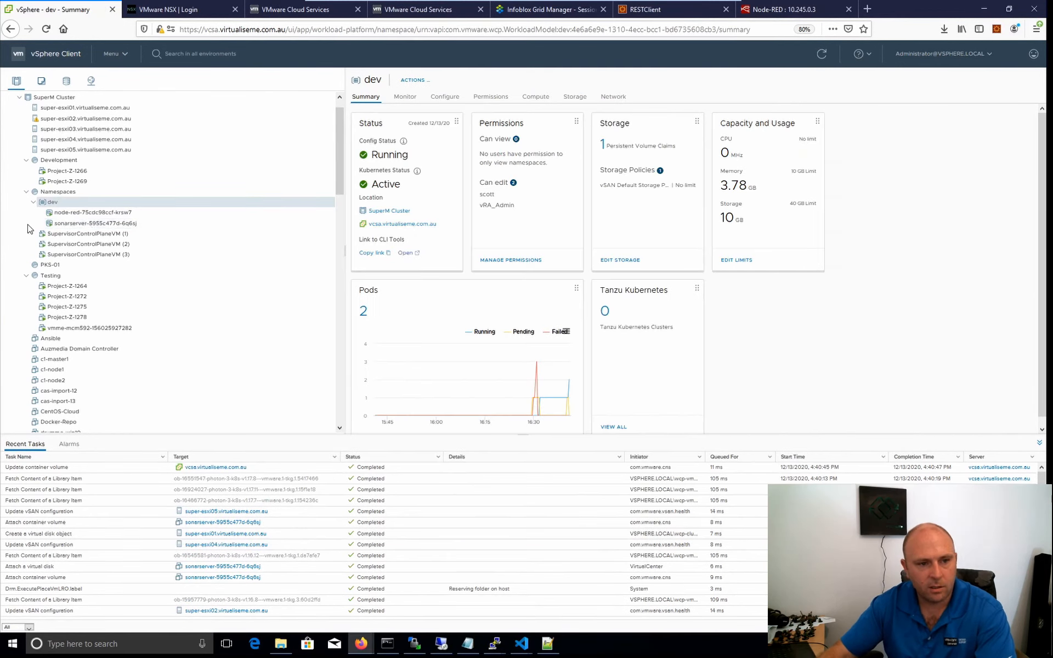
{"action": "left_click", "coordinate": [90, 224]}
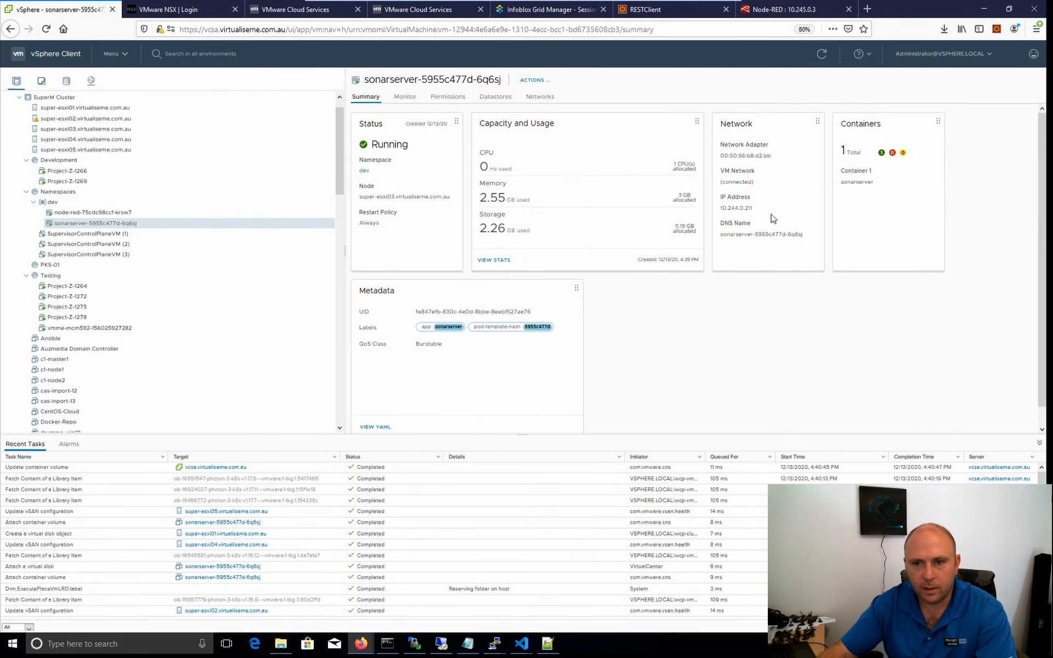
{"action": "mouse_move", "coordinate": [522, 644]}
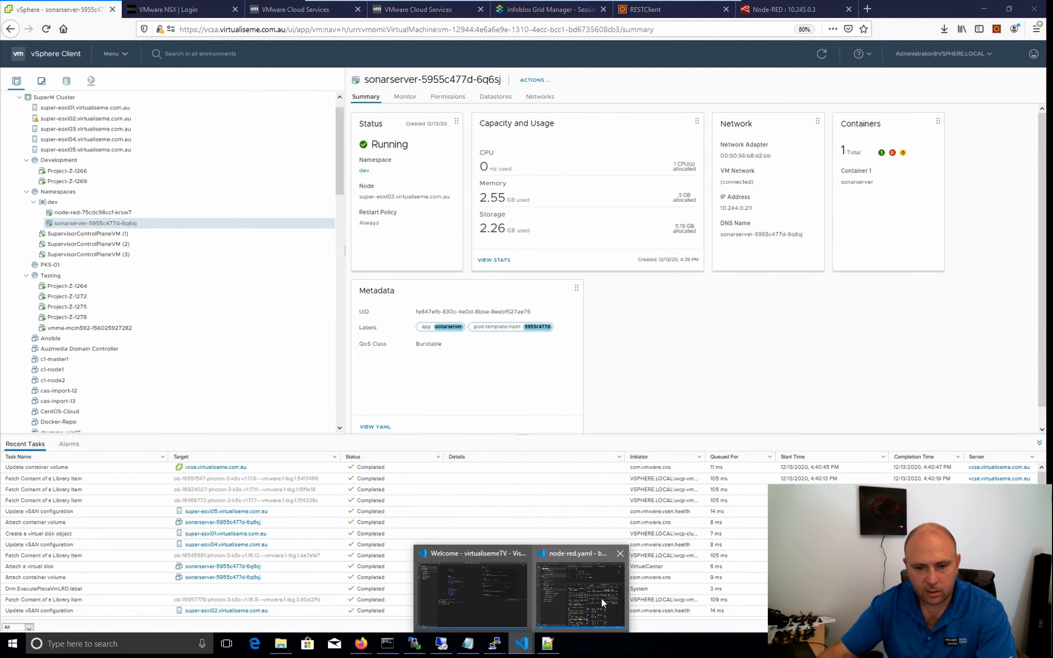
{"action": "left_click", "coordinate": [578, 585]}
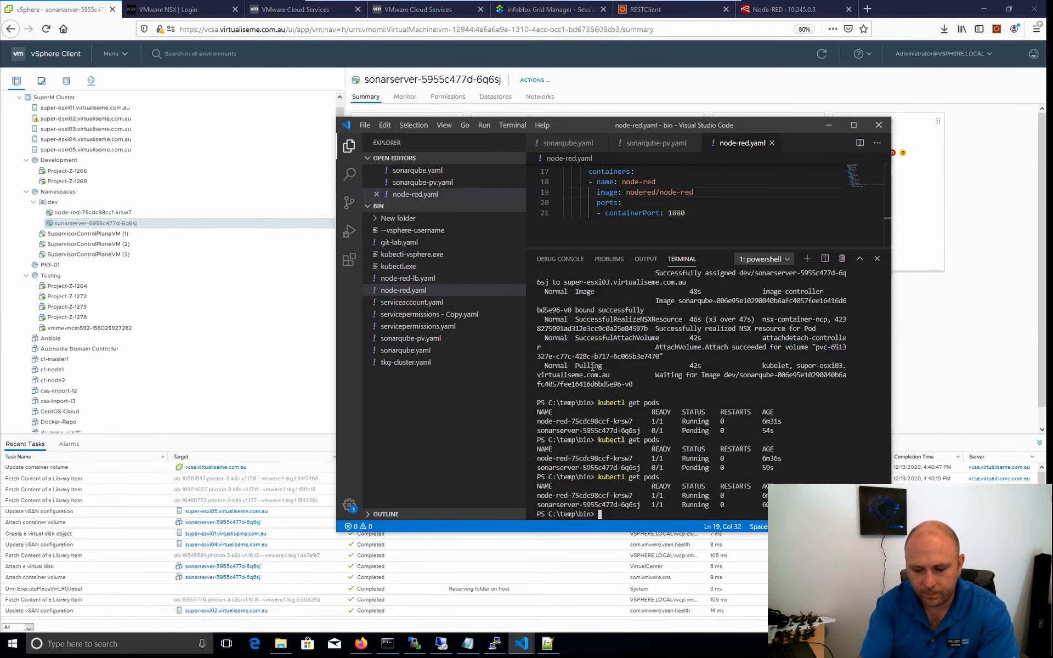
List the services with "kubectl get services" and copy the external IP of sonarserver-lb.
{"action": "type", "text": "kubectl"}
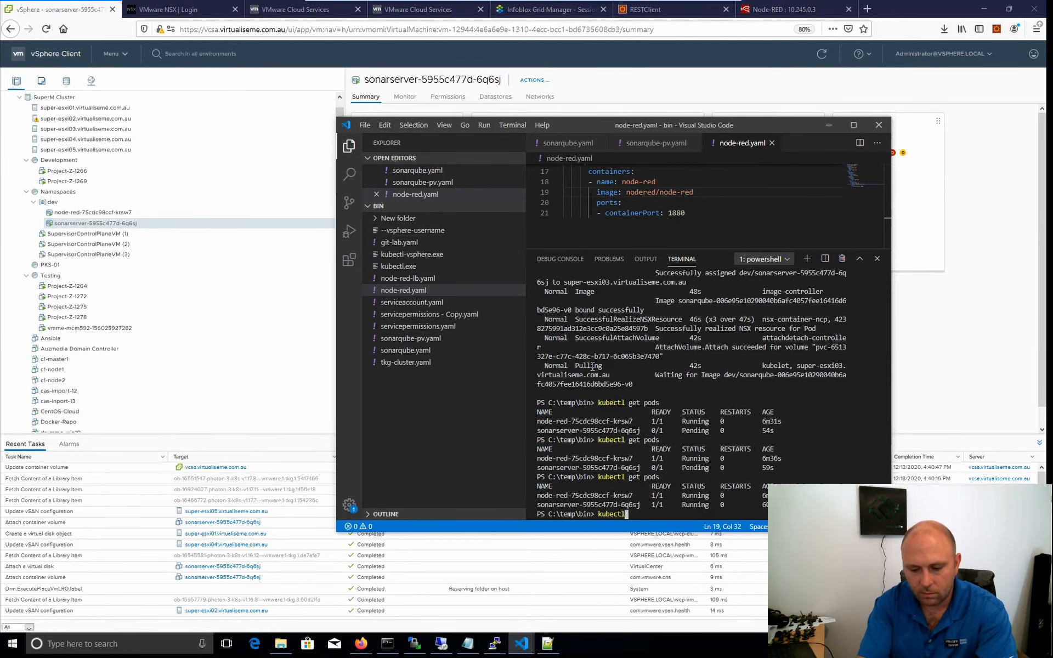
{"action": "type", "text": " get services"}
{"action": "key", "text": "Return"}
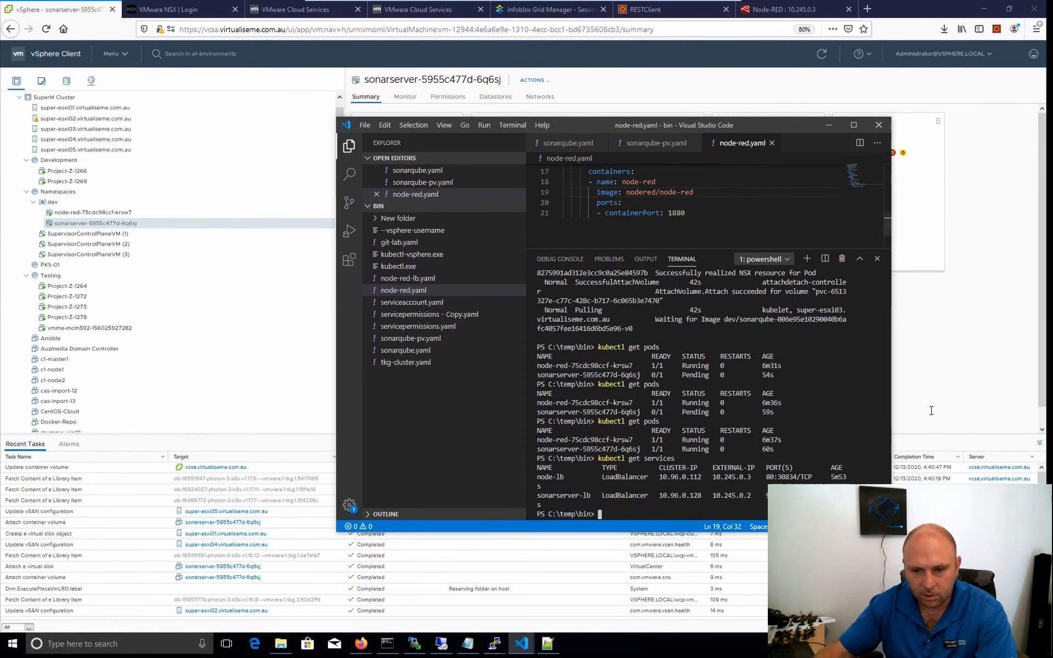
{"action": "left_click_drag", "start_coordinate": [751, 494], "coordinate": [714, 499]}
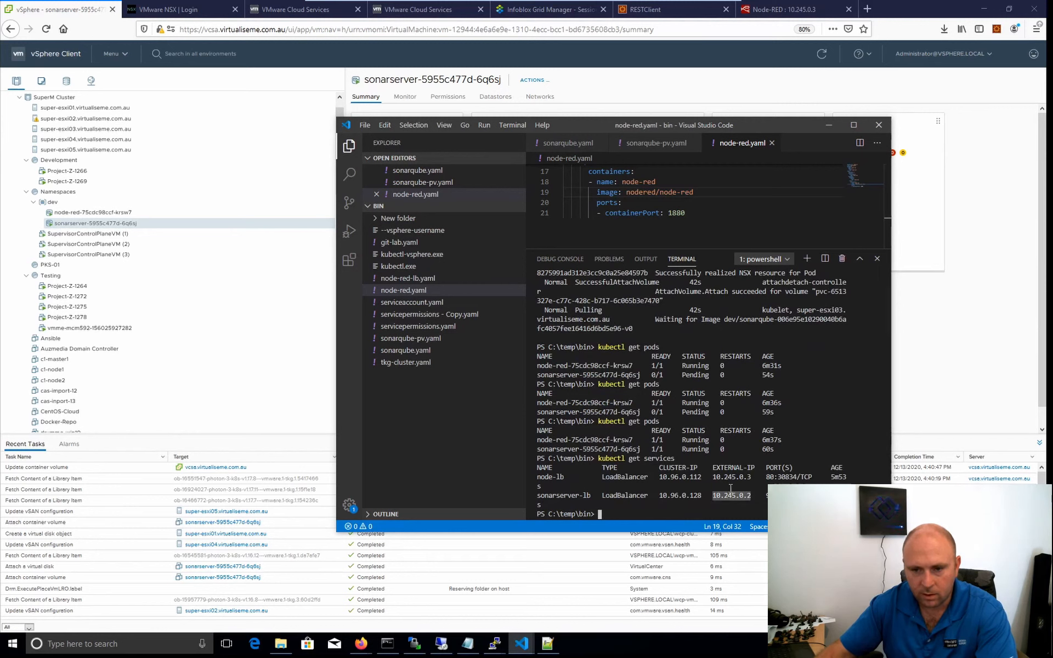
{"action": "right_click", "coordinate": [735, 489]}
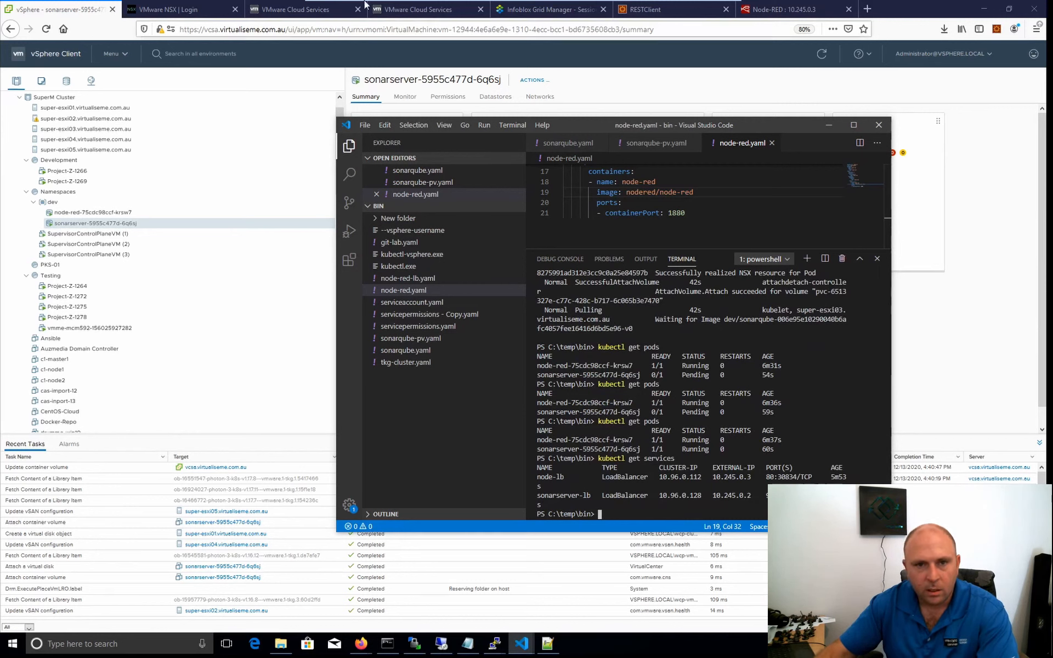
Switch to Firefox and open SonarQube at 10.245.0.2:9000 in a new browser tab.
{"action": "left_click", "coordinate": [869, 9]}
{"action": "type", "text": "10.245.0.2"}
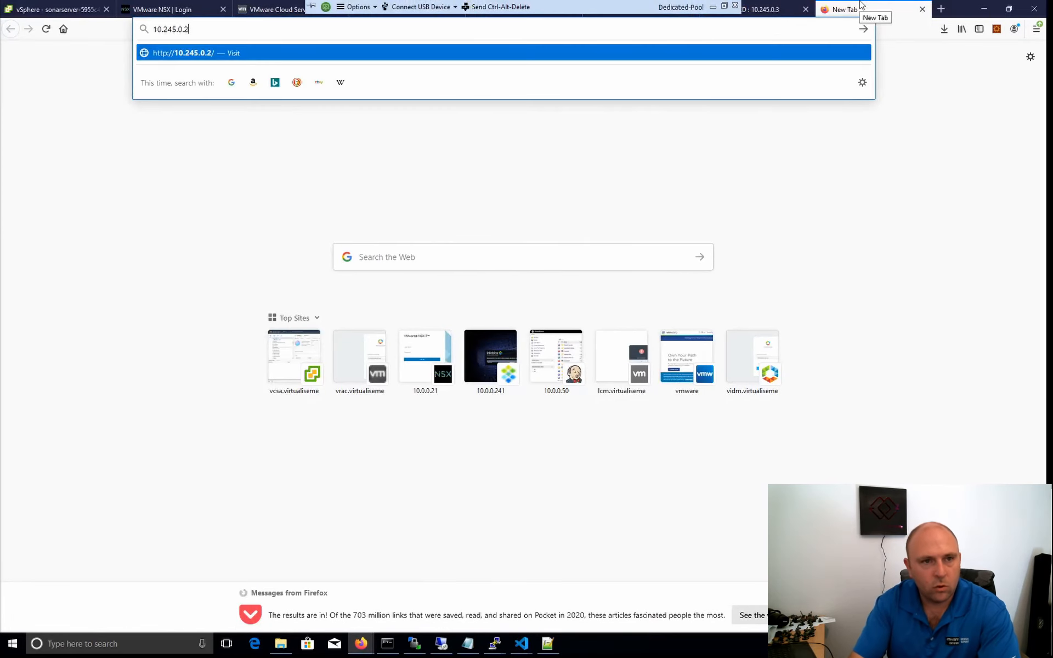
{"action": "key", "text": "Return"}
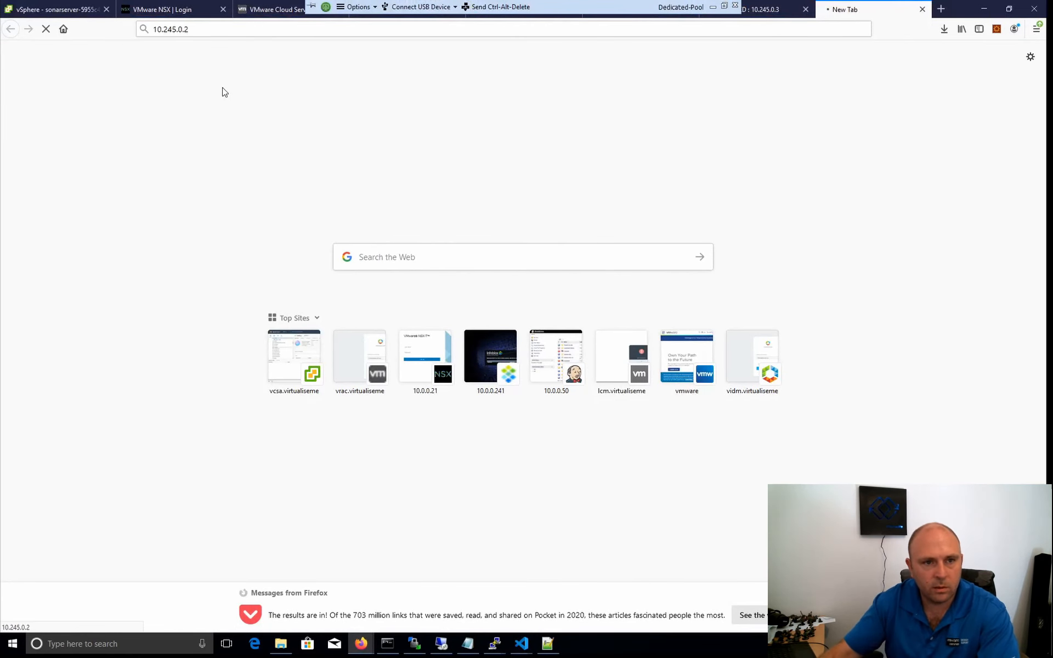
{"action": "left_click", "coordinate": [223, 31]}
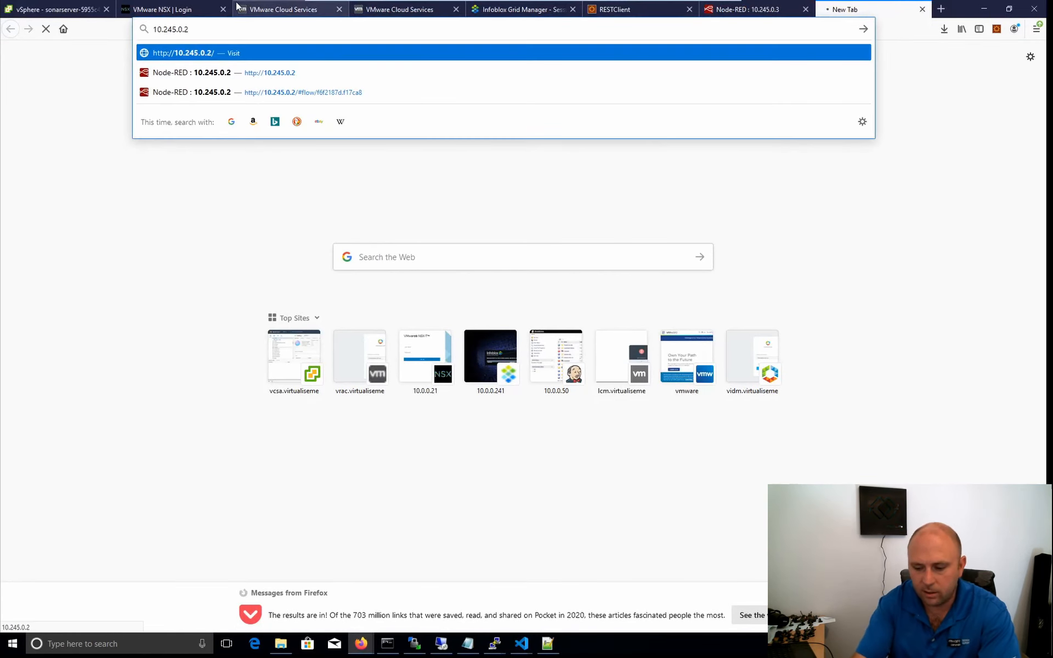
{"action": "type", "text": ":9000"}
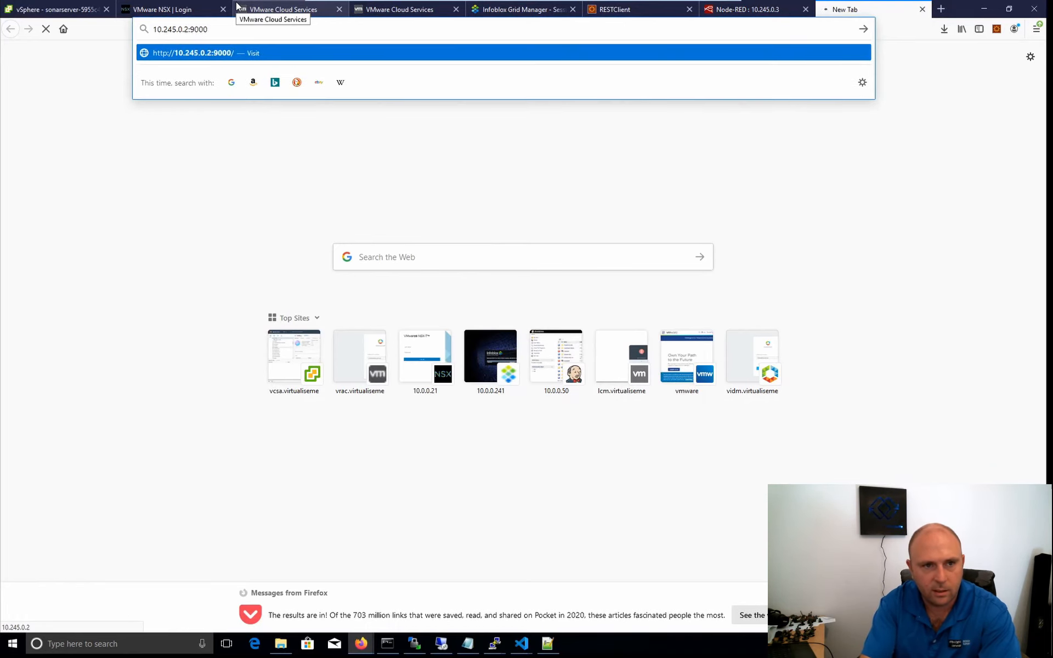
{"action": "key", "text": "Return"}
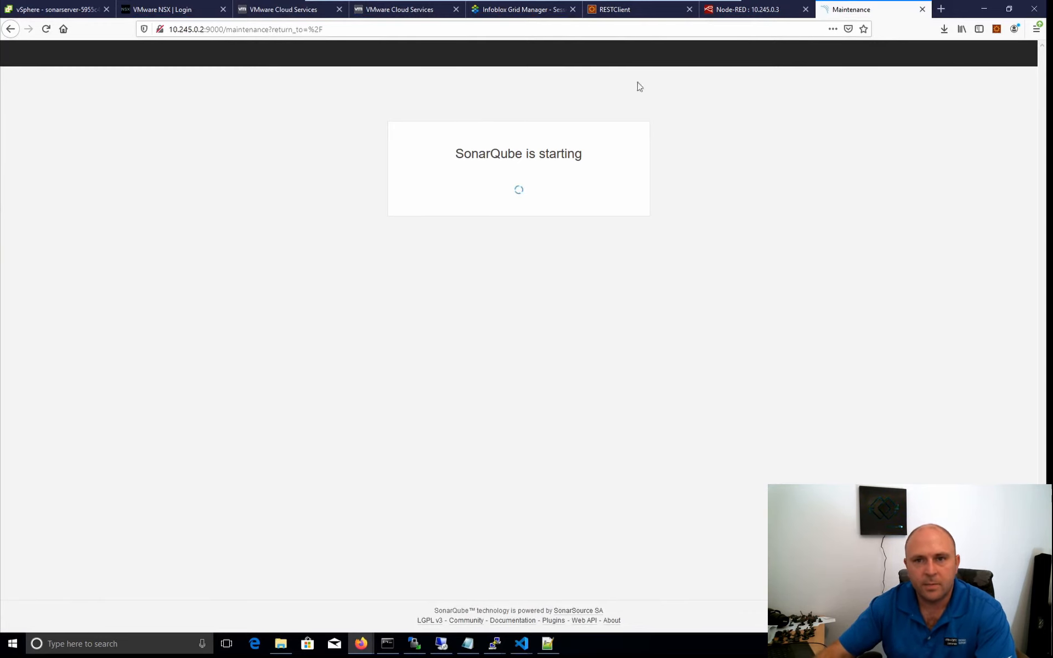
Review the dev namespace's network services, ingress, endpoints and network policies in vSphere Client, then show the sonarserver pod's summary.
{"action": "left_click", "coordinate": [49, 10]}
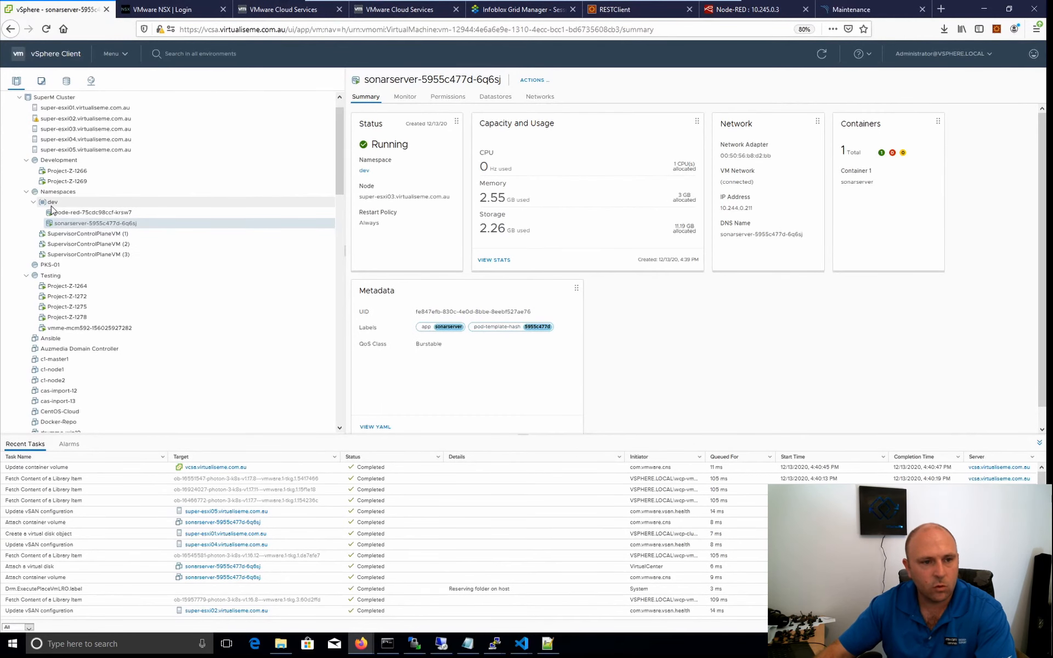
{"action": "left_click", "coordinate": [194, 201]}
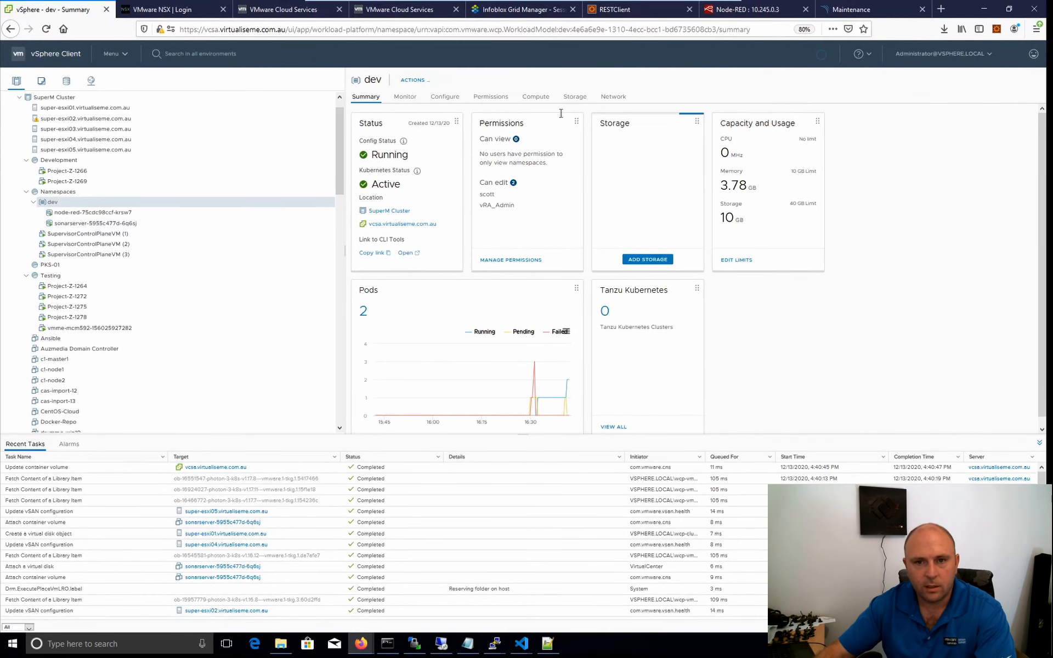
{"action": "left_click", "coordinate": [614, 96]}
{"action": "left_click", "coordinate": [378, 124]}
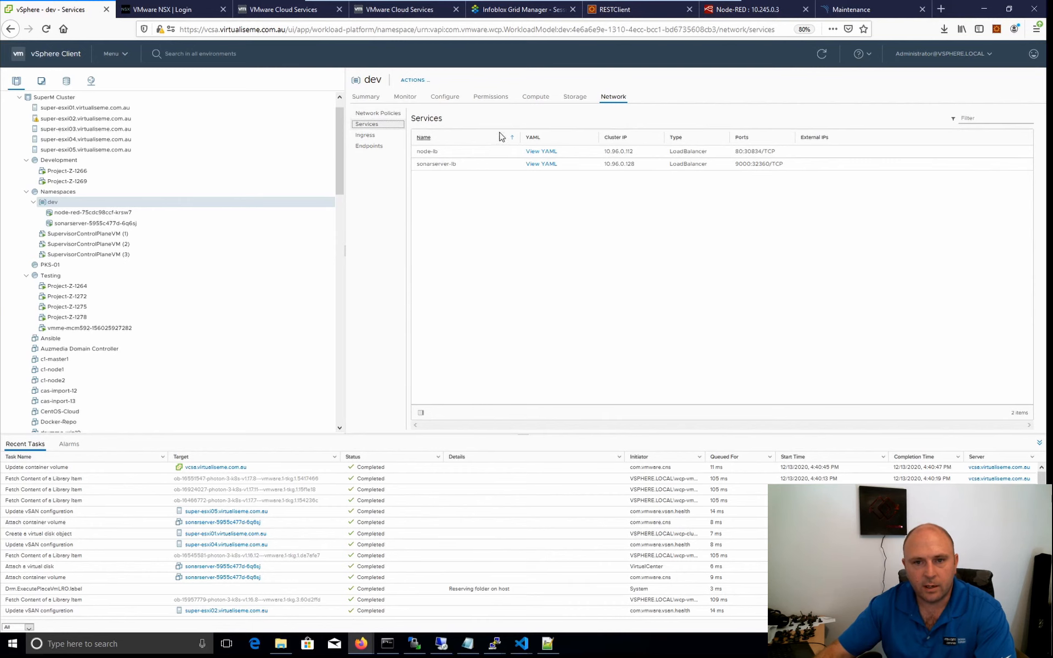
{"action": "left_click", "coordinate": [366, 135]}
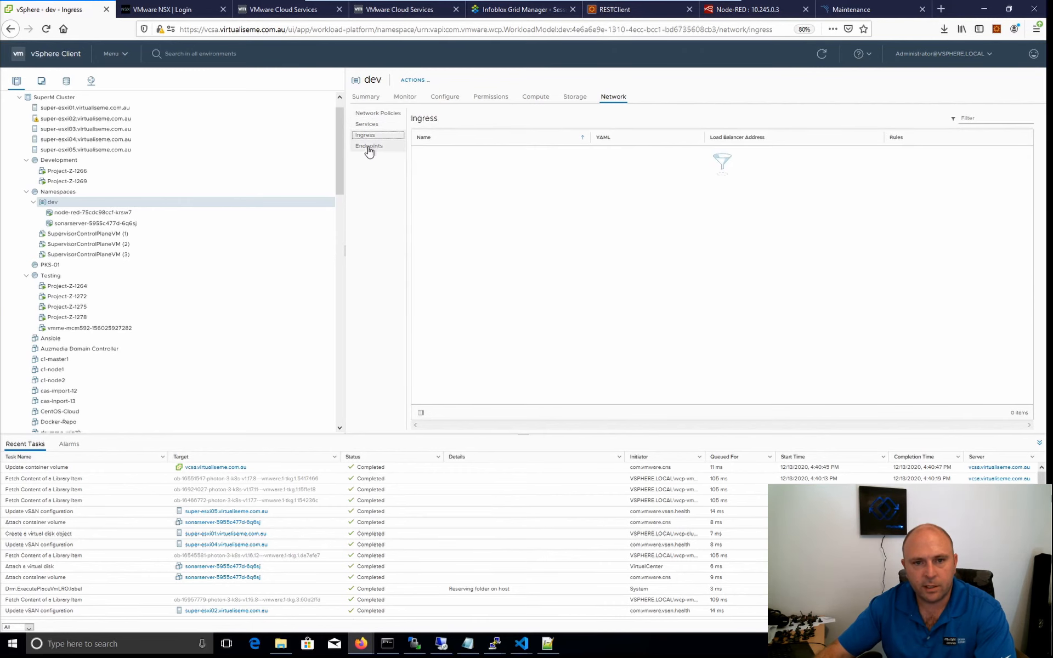
{"action": "left_click", "coordinate": [368, 146]}
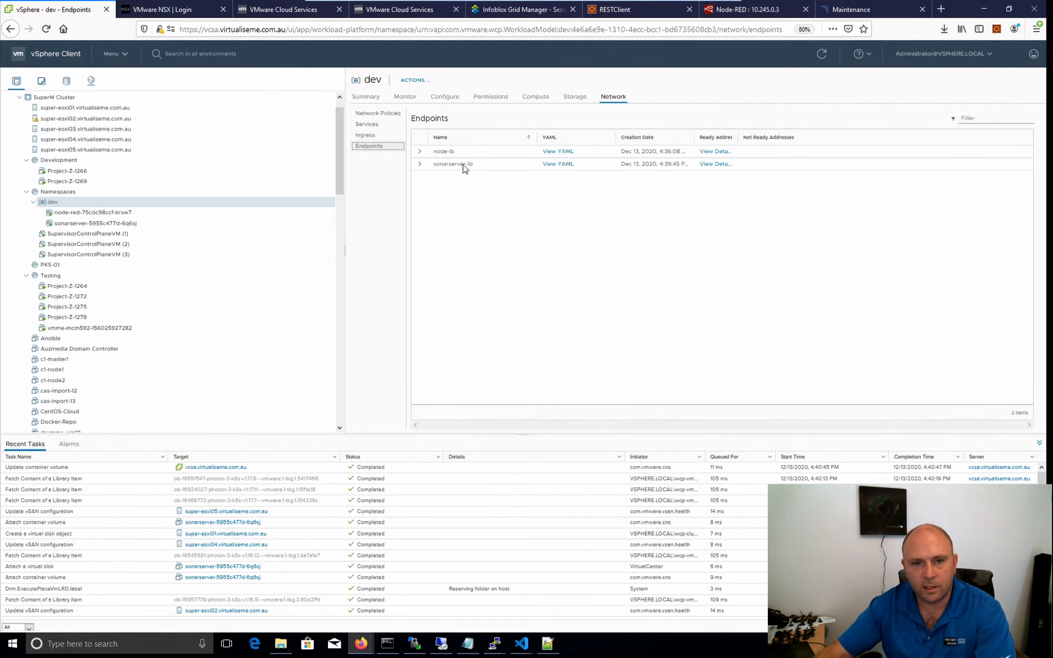
{"action": "left_click", "coordinate": [420, 152]}
{"action": "left_click", "coordinate": [420, 153]}
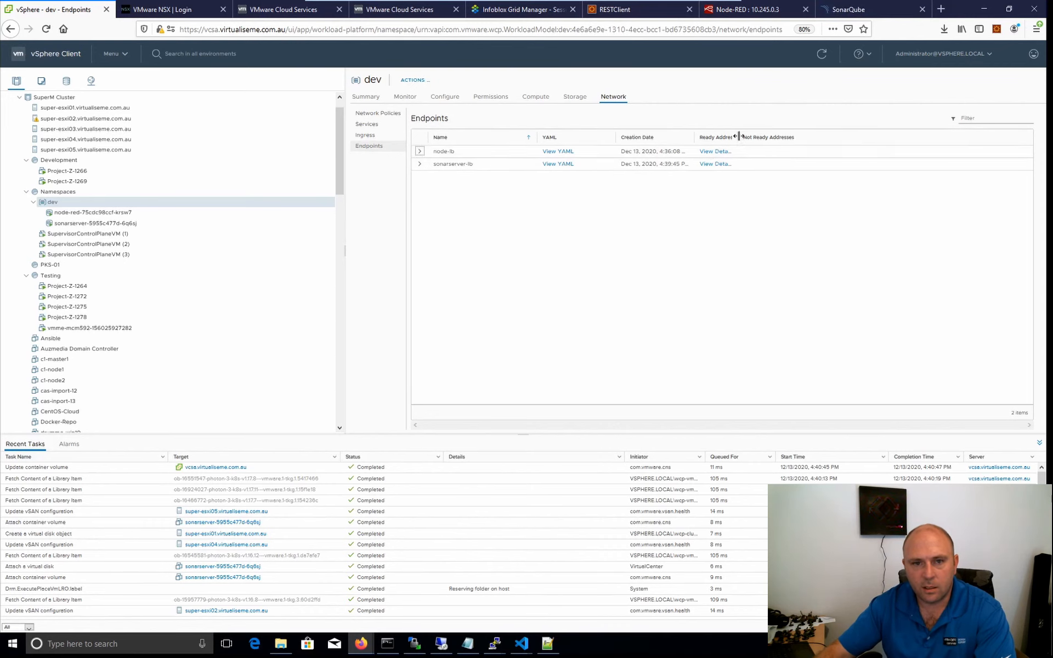
{"action": "left_click", "coordinate": [367, 125]}
{"action": "left_click", "coordinate": [365, 136]}
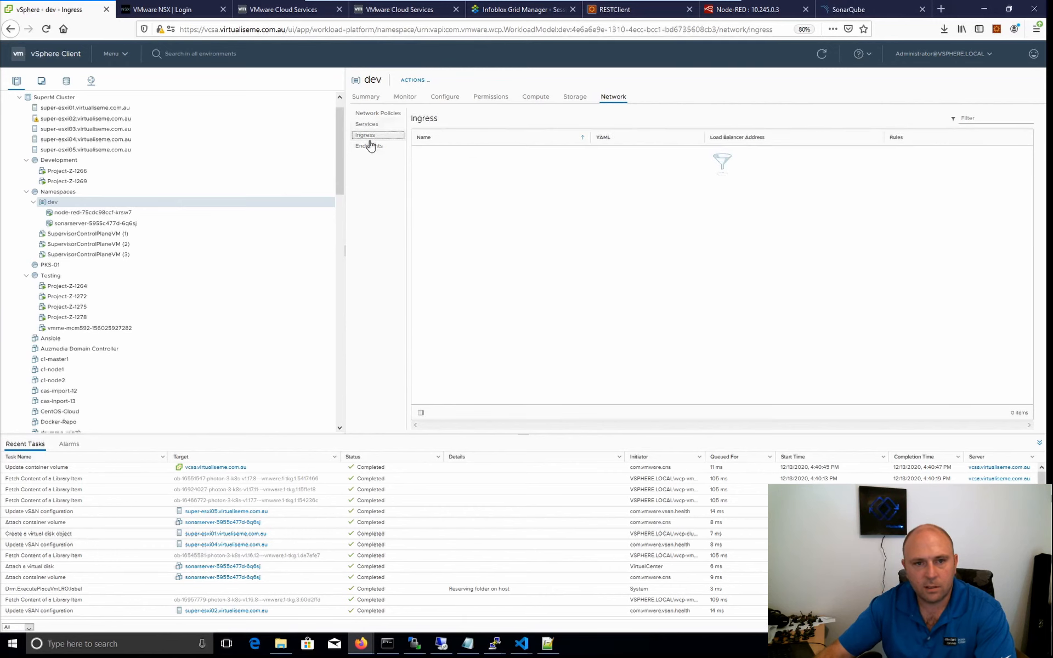
{"action": "left_click", "coordinate": [376, 113]}
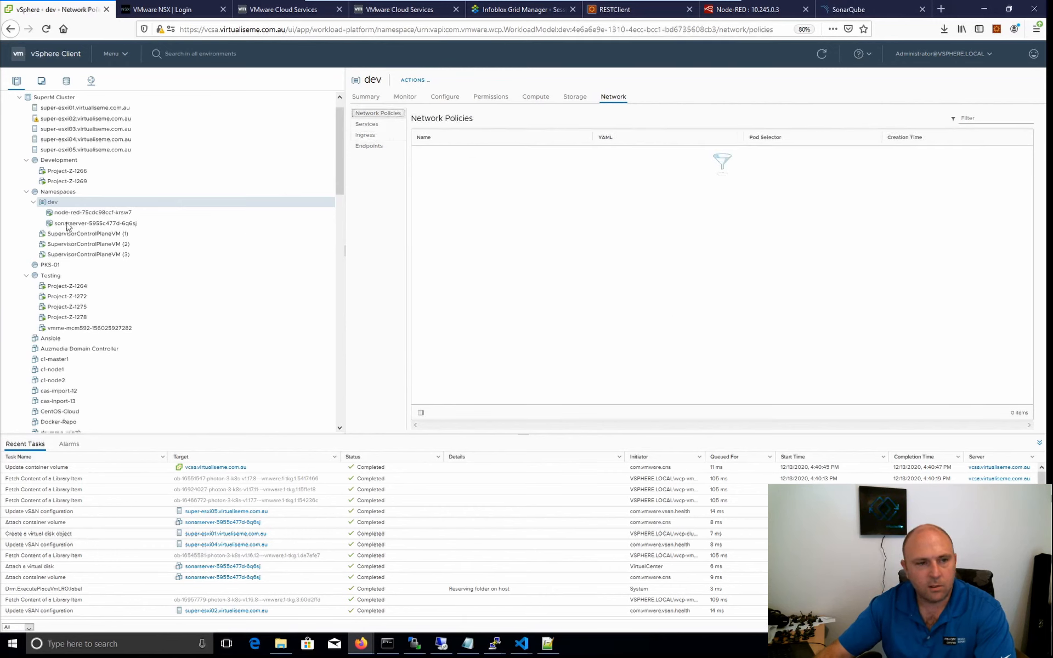
{"action": "left_click", "coordinate": [124, 223]}
Return to the SonarQube page and log in with the default administrator login and password.
{"action": "left_click", "coordinate": [854, 9]}
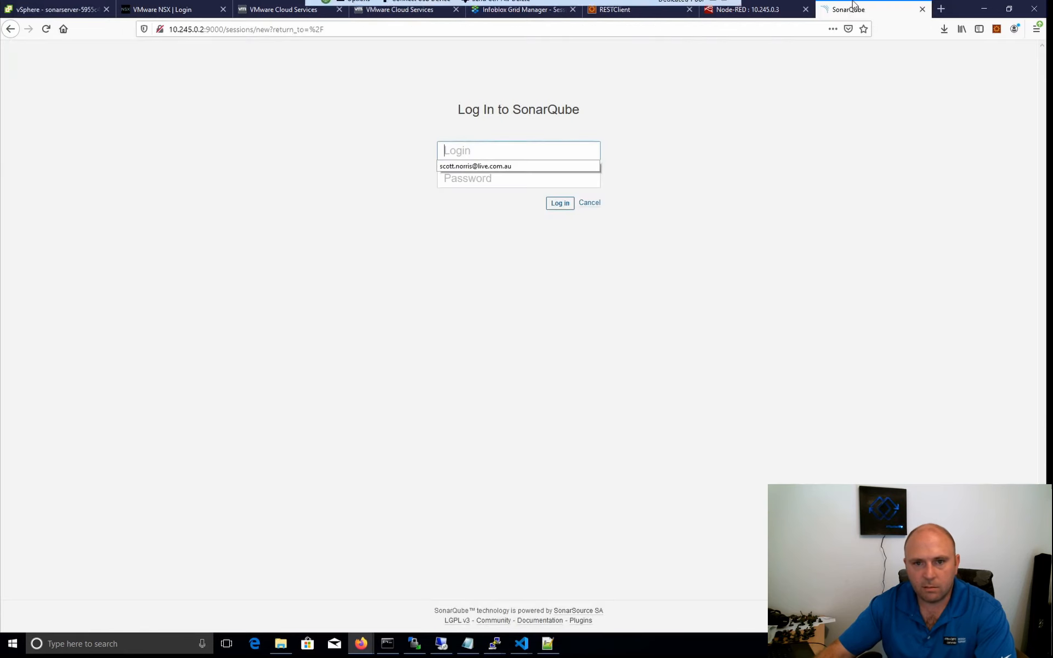
{"action": "type", "text": "admin"}
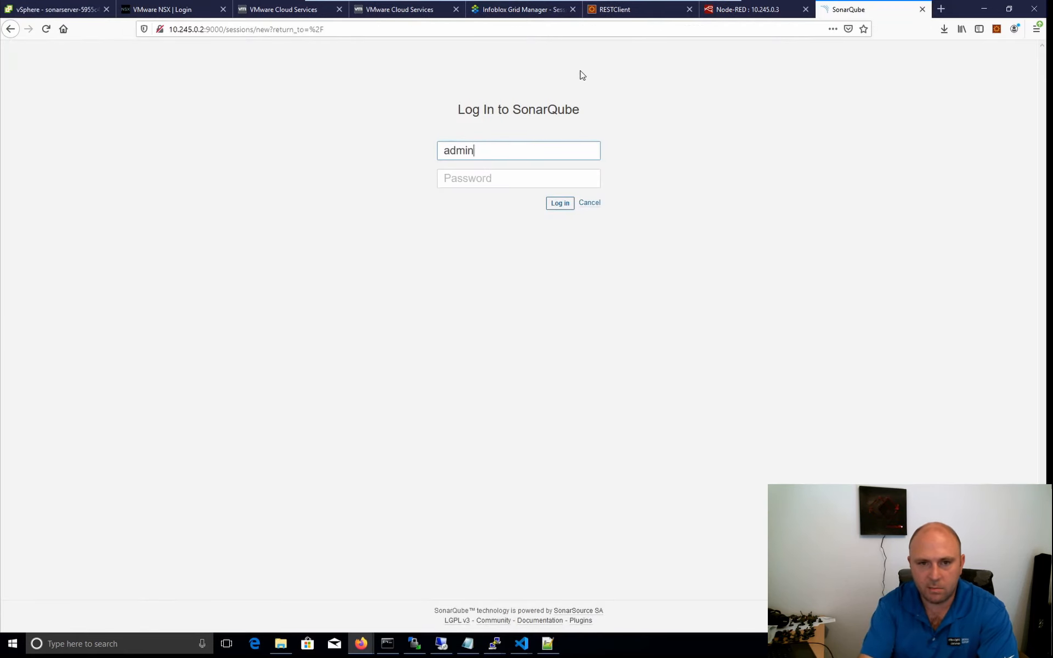
{"action": "key", "text": "Tab"}
{"action": "type", "text": "admin"}
{"action": "key", "text": "Return"}
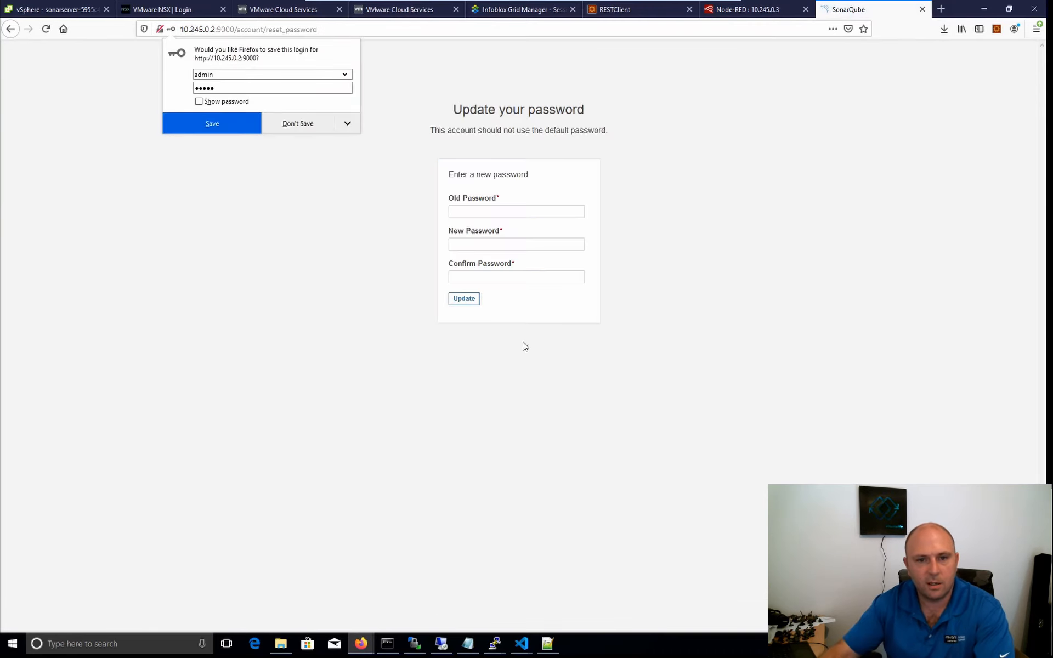
Replace SonarQube's default account password by entering the old password and a confirmed new one, and decline saving it in Firefox.
{"action": "left_click", "coordinate": [499, 212]}
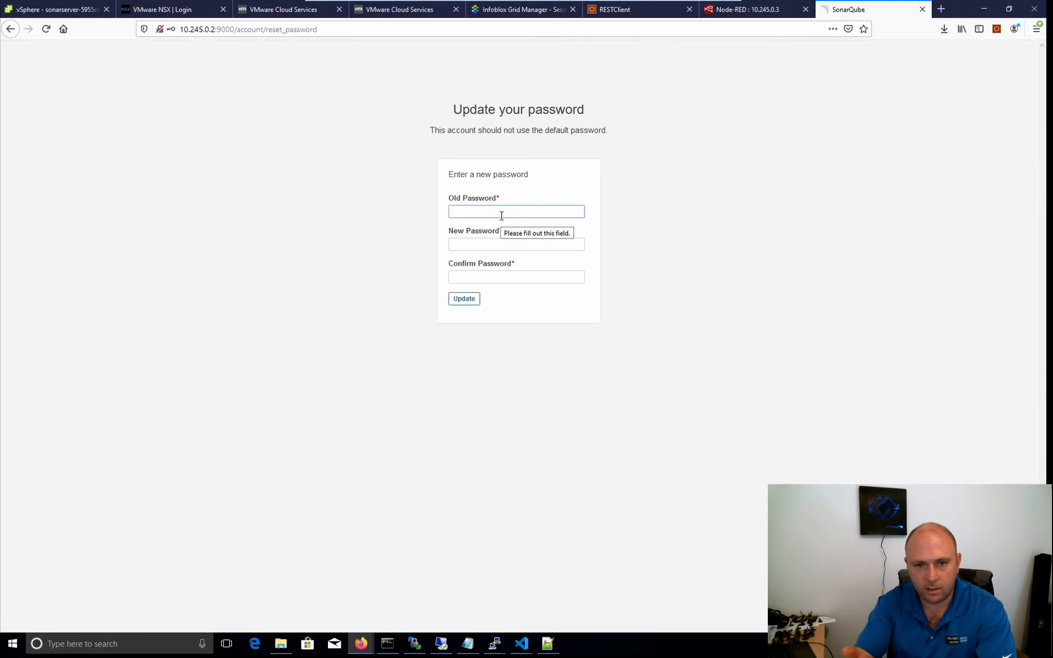
{"action": "key", "text": "Tab"}
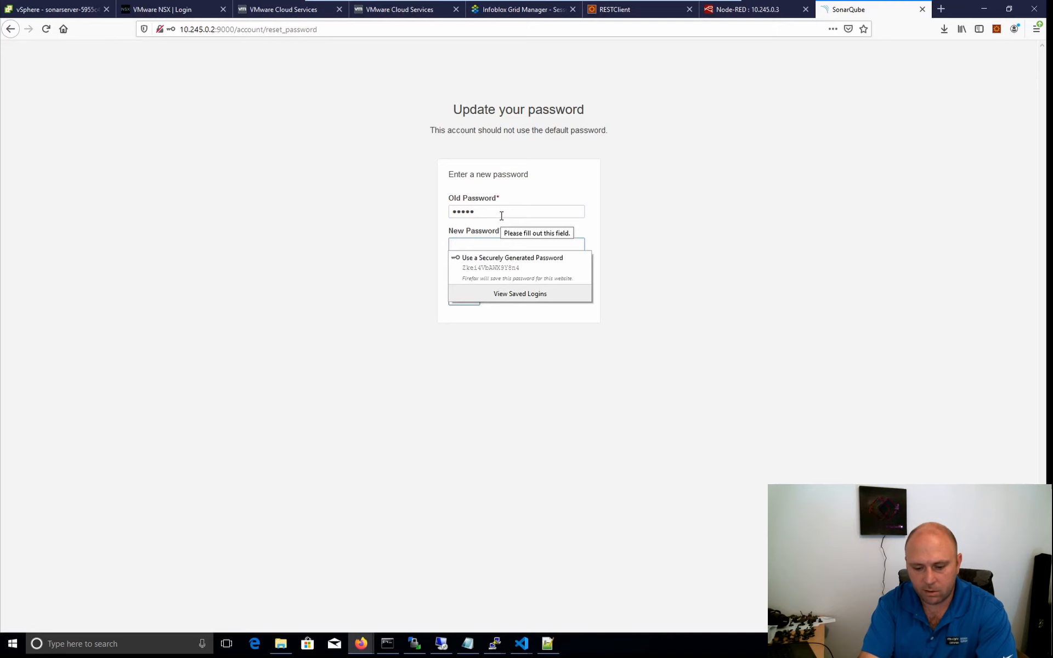
{"action": "type", "text": "a"}
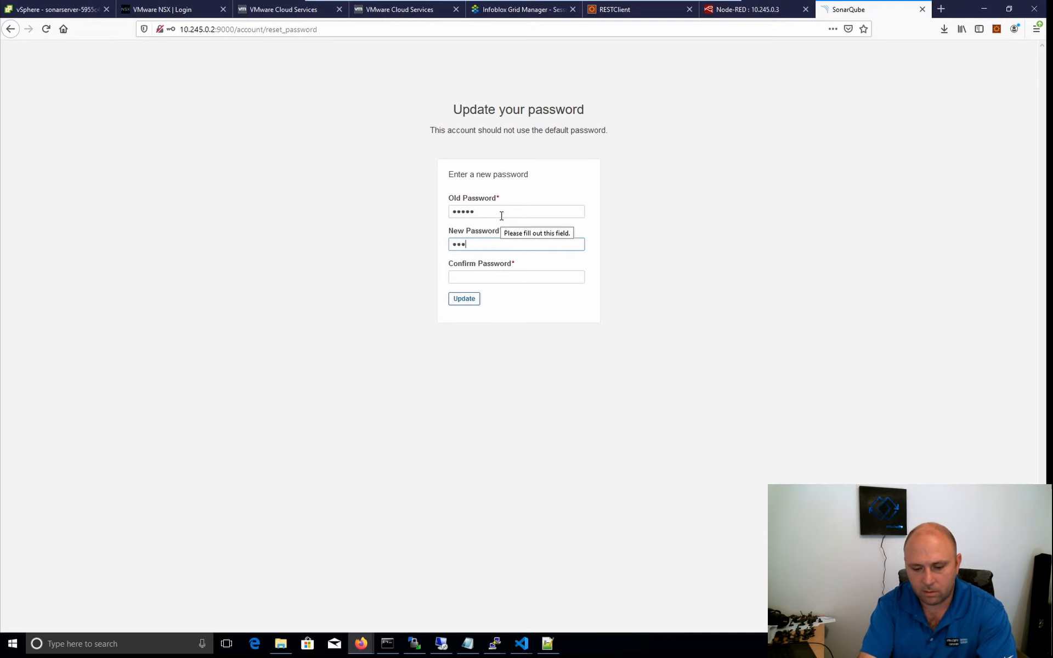
{"action": "type", "text": "a"}
{"action": "key", "text": "Tab"}
{"action": "type", "text": "aa"}
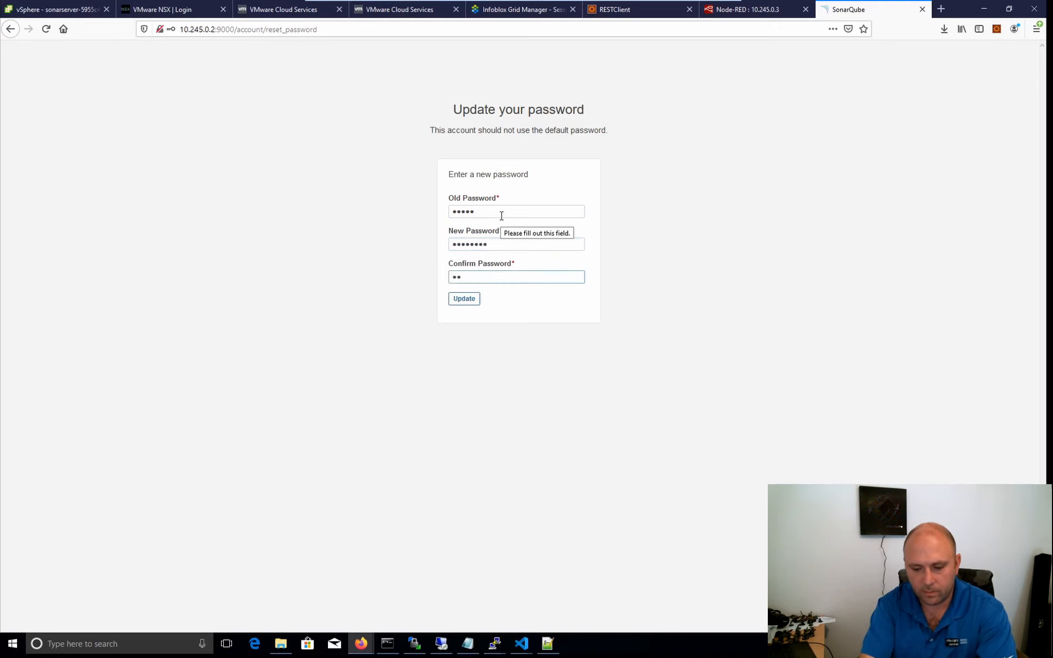
{"action": "type", "text": "aaaaaa"}
{"action": "key", "text": "Return"}
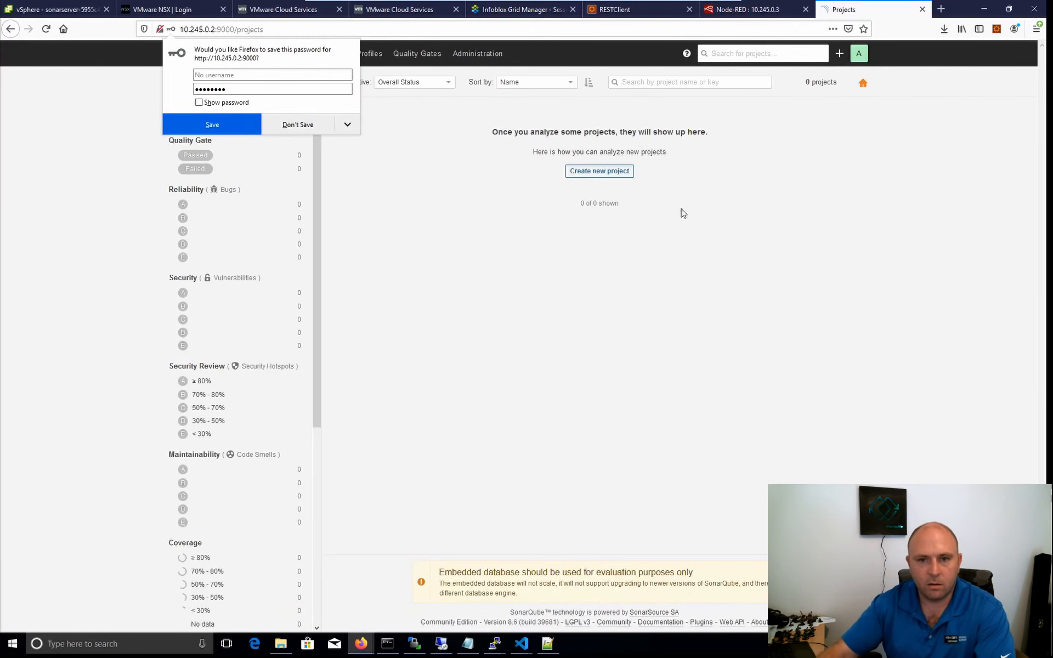
{"action": "left_click", "coordinate": [299, 126]}
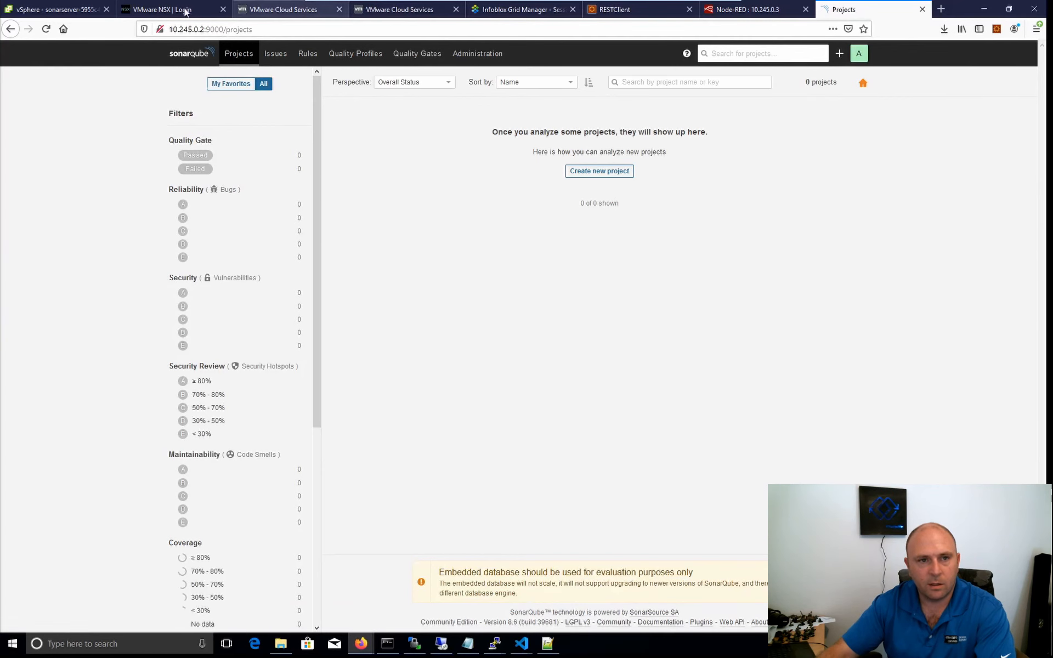
Delete the SonarQube deployment and its service from Visual Studio Code's terminal with "kubectl delete -f .\sonarqube.yaml".
{"action": "left_click", "coordinate": [85, 13]}
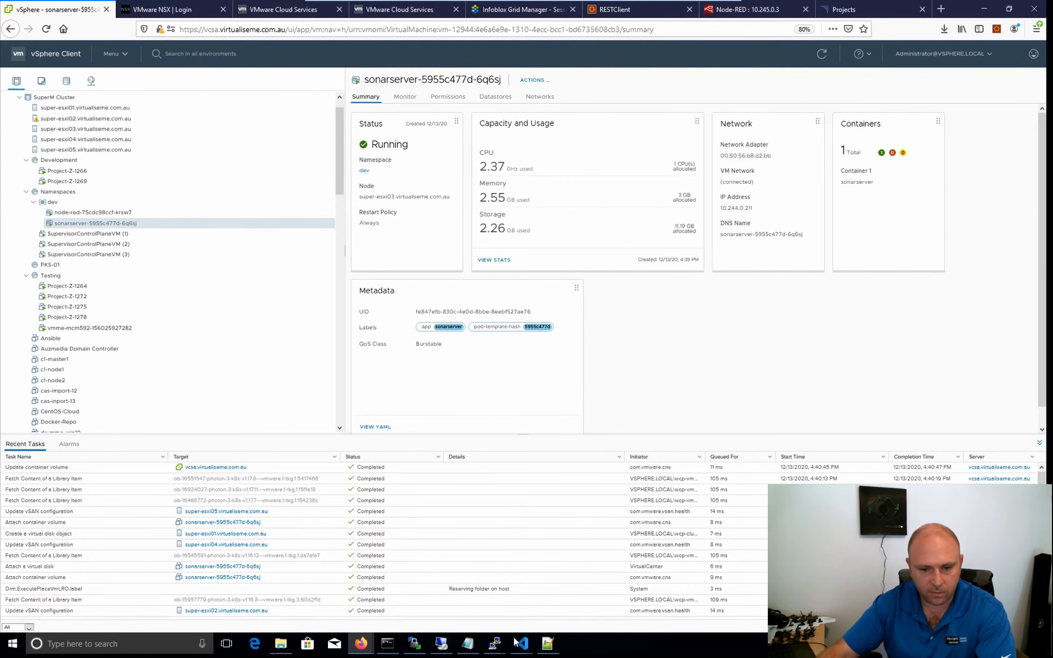
{"action": "mouse_move", "coordinate": [521, 644]}
{"action": "left_click", "coordinate": [661, 597]}
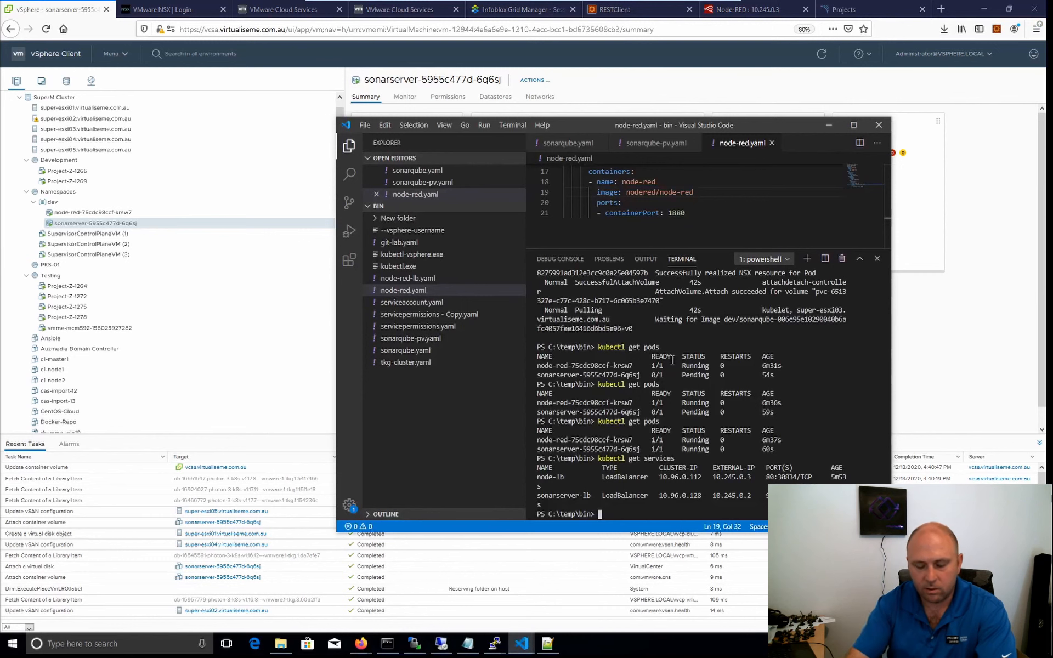
{"action": "key", "text": "Up"}
{"action": "key", "text": "Up"}
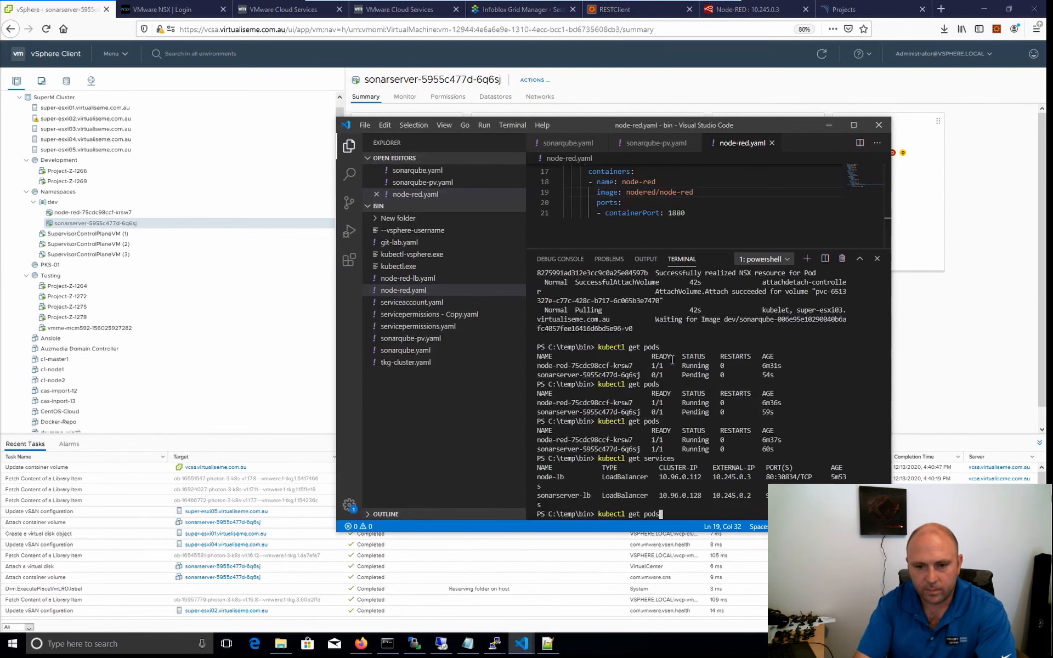
{"action": "key", "text": "BackSpace"}
{"action": "key", "text": "BackSpace"}
{"action": "key", "text": "BackSpace"}
{"action": "key", "text": "BackSpace"}
{"action": "key", "text": "BackSpace"}
{"action": "key", "text": "BackSpace"}
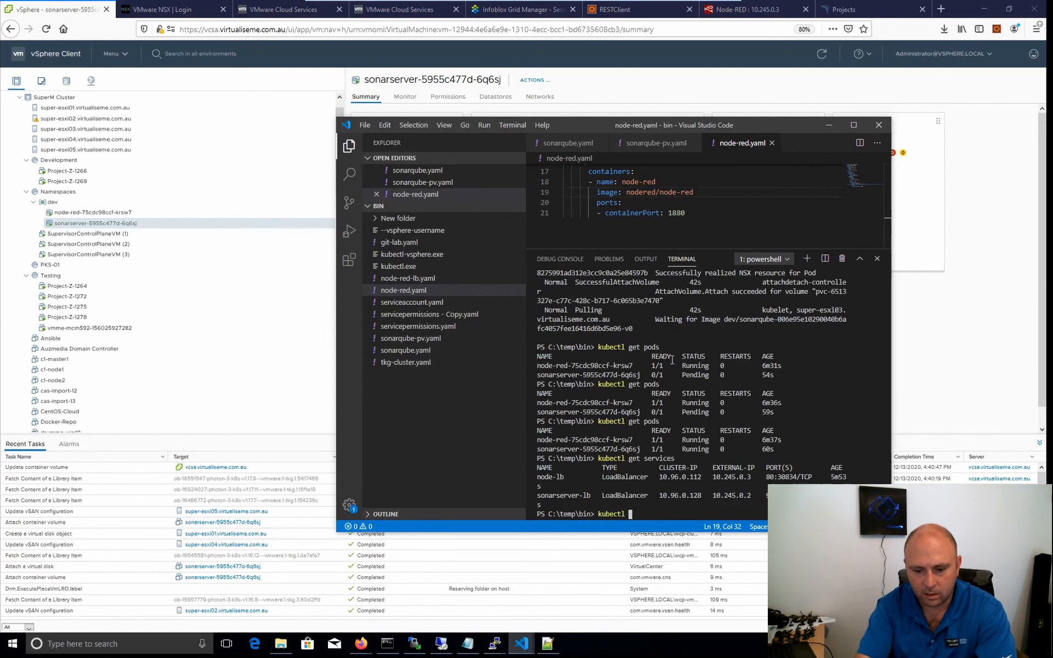
{"action": "type", "text": "dele"}
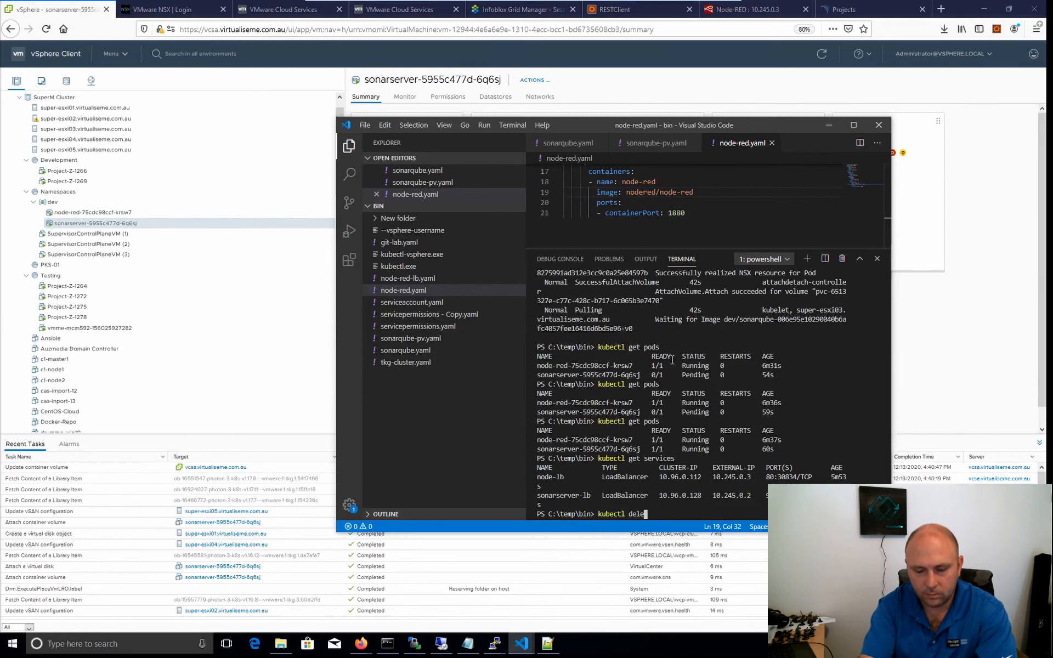
{"action": "type", "text": "te "}
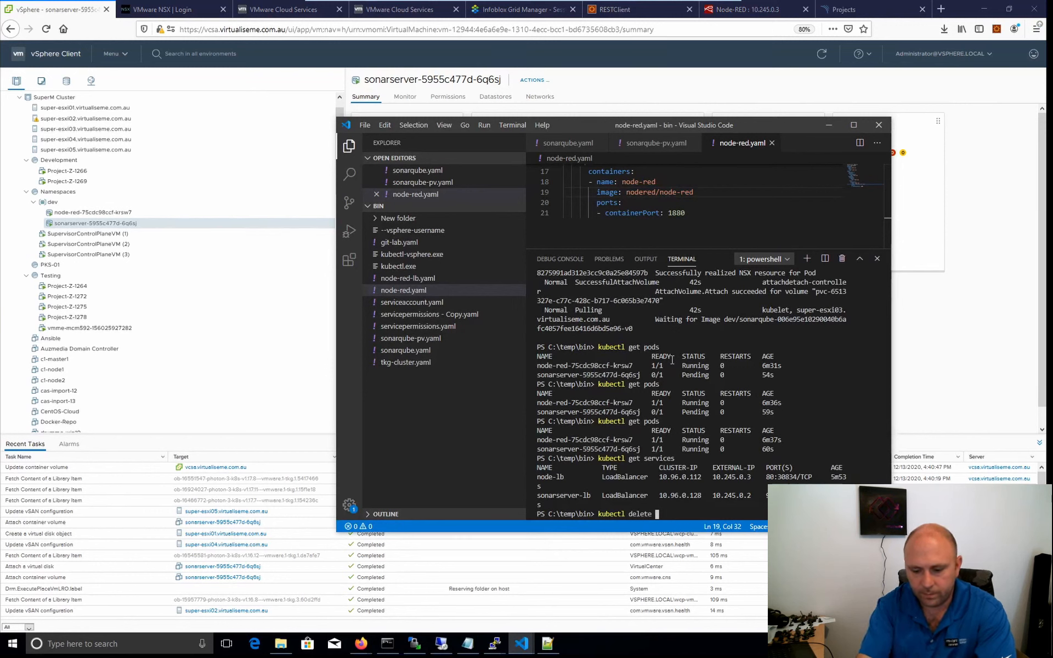
{"action": "type", "text": "-f .\\sonarqube.yaml"}
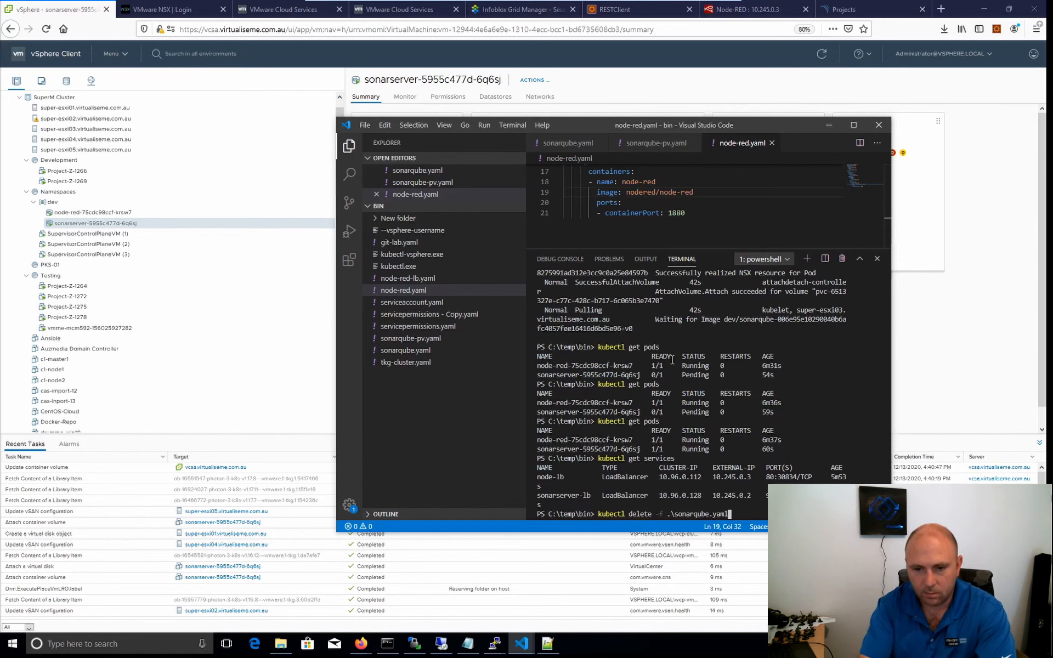
{"action": "key", "text": "Return"}
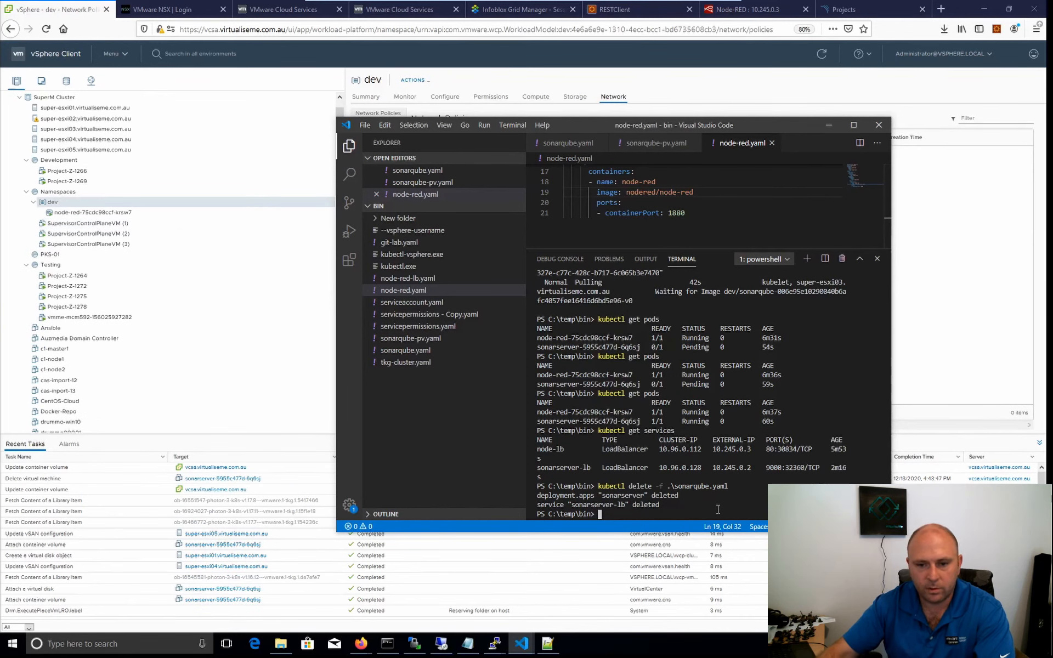
Redeploy SonarQube and its load-balancer service by running "kubectl apply -f .\sonarqube.yaml" in the terminal.
{"action": "key", "text": "Up"}
{"action": "key", "text": "Up"}
{"action": "key", "text": "Down"}
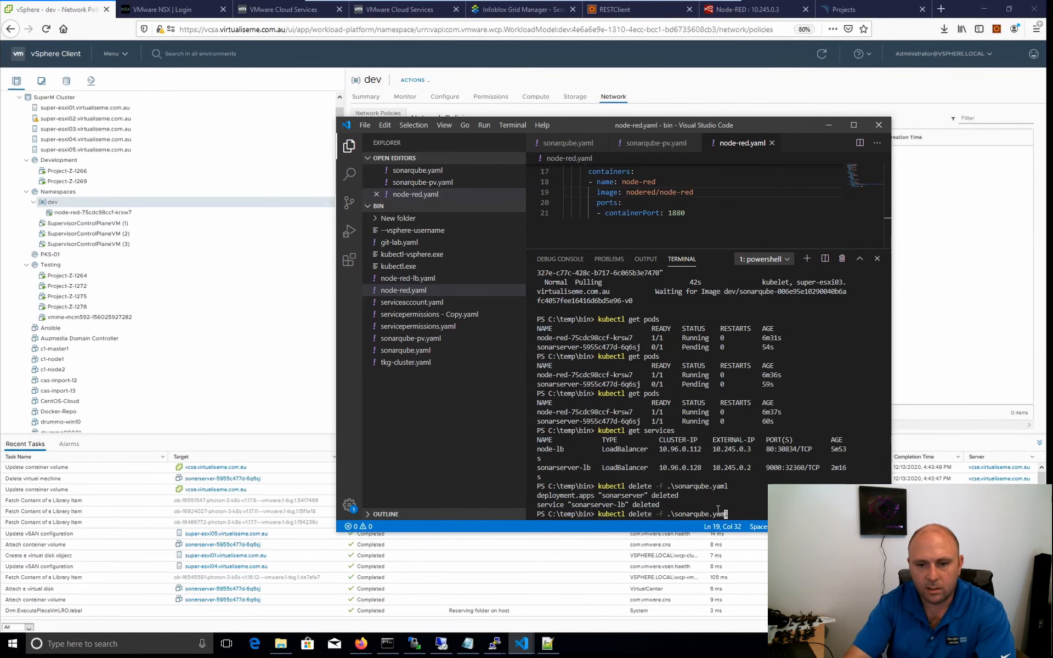
{"action": "key", "text": "BackSpace"}
{"action": "key", "text": "BackSpace"}
{"action": "key", "text": "BackSpace"}
{"action": "key", "text": "BackSpace"}
{"action": "key", "text": "BackSpace"}
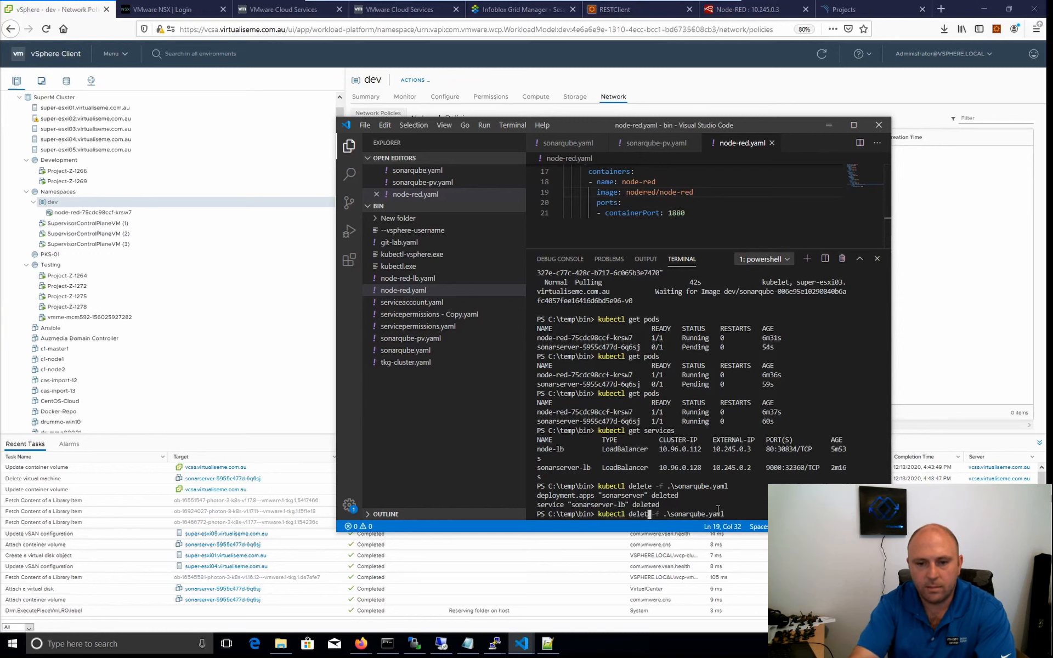
{"action": "key", "text": "BackSpace"}
{"action": "type", "text": "apply"}
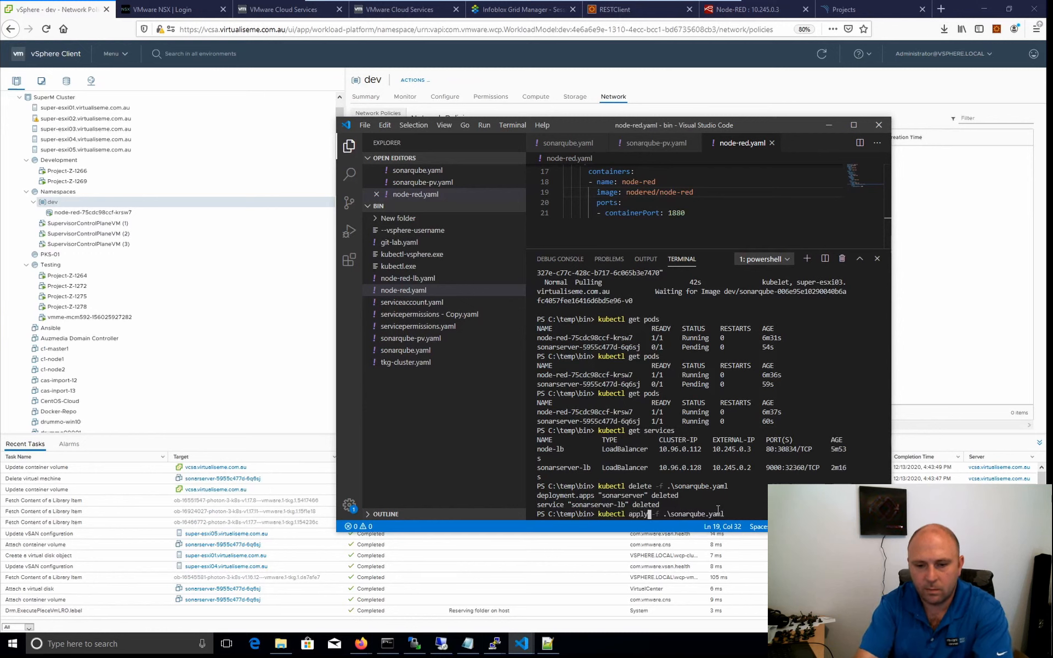
{"action": "key", "text": "Return"}
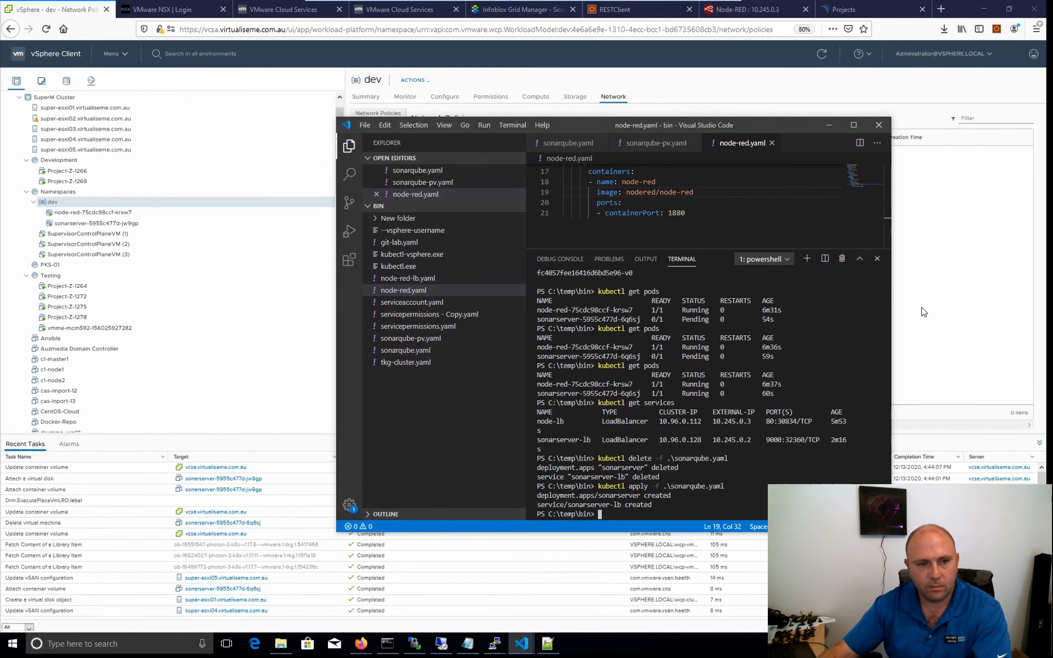
Check the dev namespace's pods in the vSphere Client inventory, then list them in Visual Studio Code's terminal with "kubectl get pods".
{"action": "left_click", "coordinate": [924, 311]}
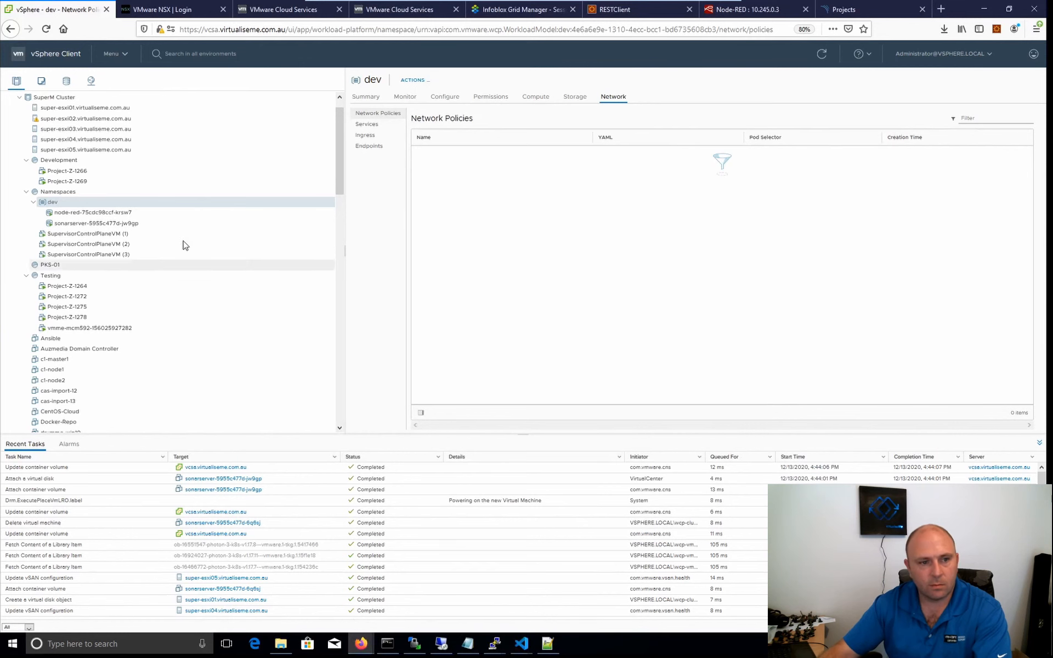
{"action": "mouse_move", "coordinate": [522, 643]}
{"action": "left_click", "coordinate": [580, 595]}
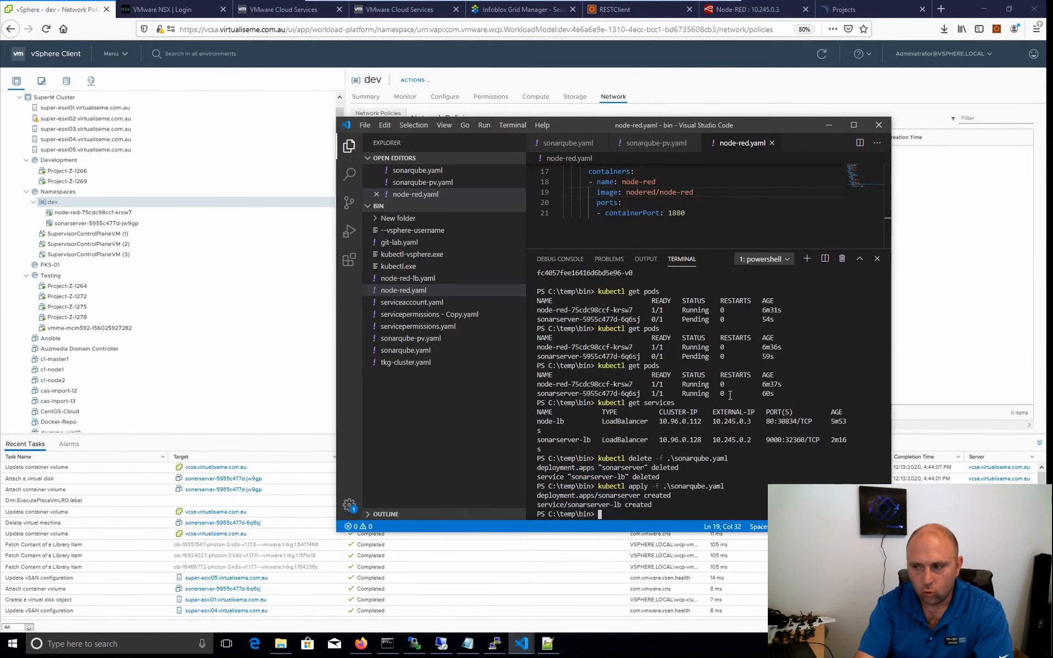
{"action": "key", "text": "Up"}
{"action": "key", "text": "Up"}
{"action": "key", "text": "Up"}
{"action": "key", "text": "Up"}
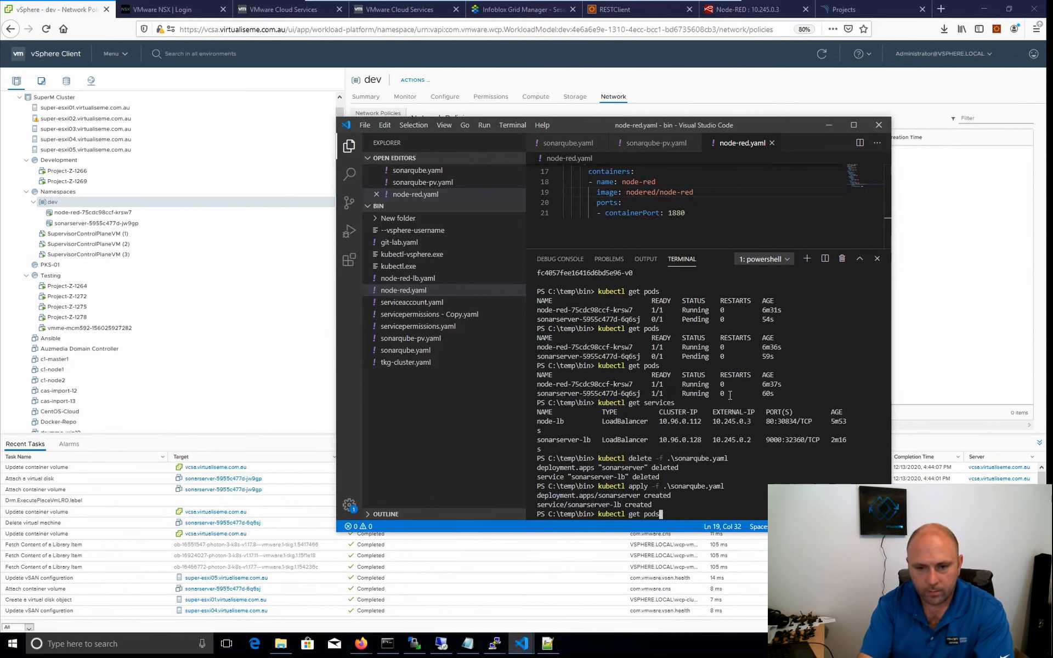
{"action": "key", "text": "Return"}
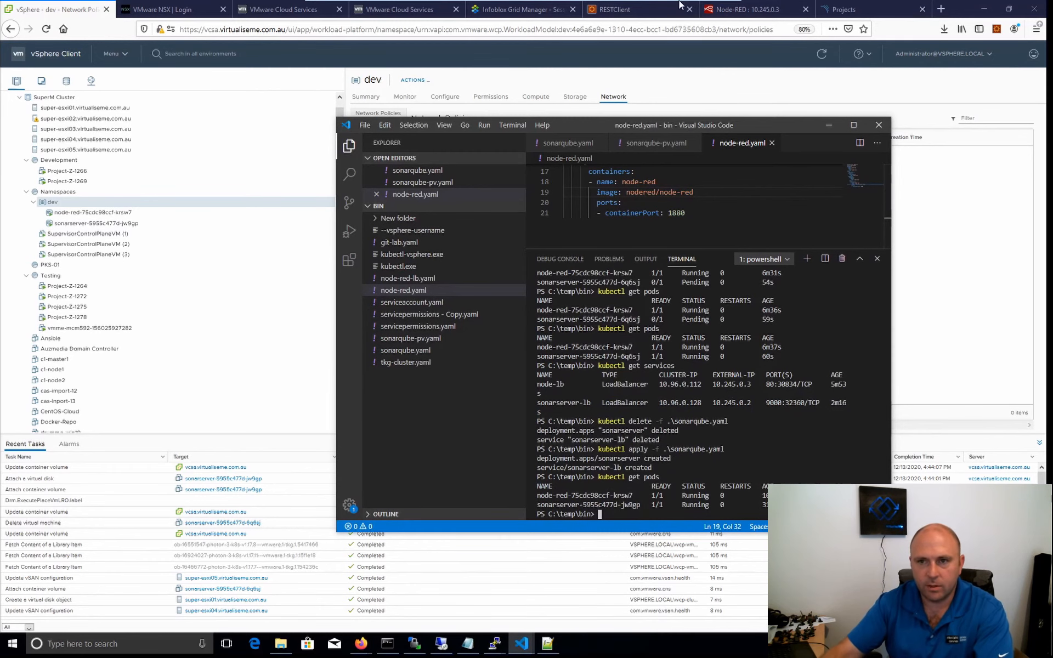
Show the old SonarQube page in Firefox, then run "kubectl get services" in Visual Studio Code's terminal to look up the new external IP.
{"action": "left_click", "coordinate": [863, 12]}
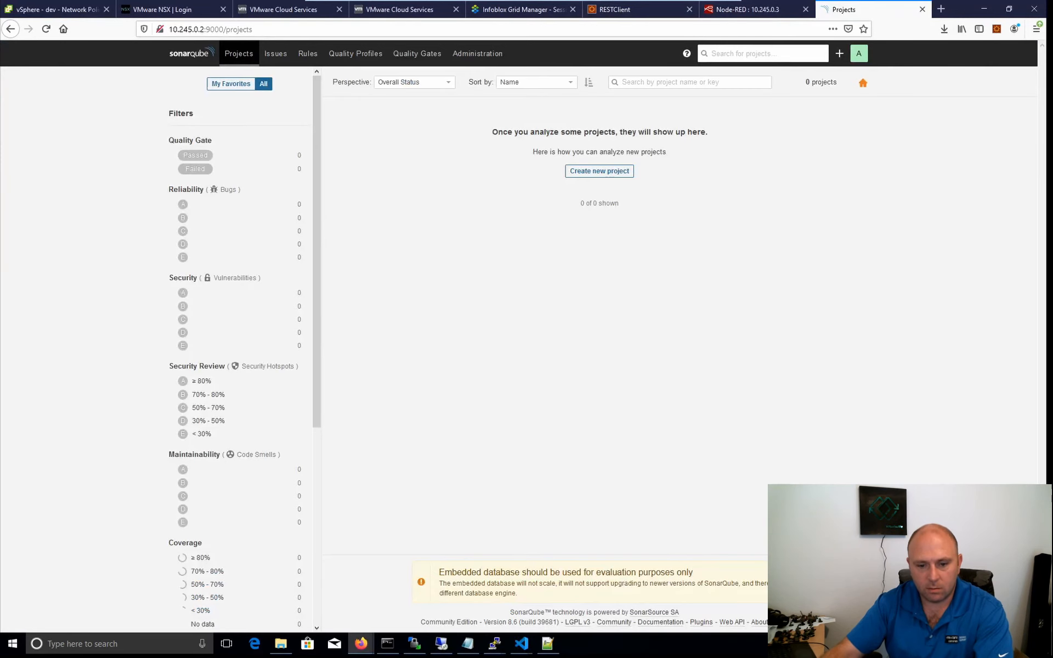
{"action": "mouse_move", "coordinate": [521, 644]}
{"action": "left_click", "coordinate": [580, 590]}
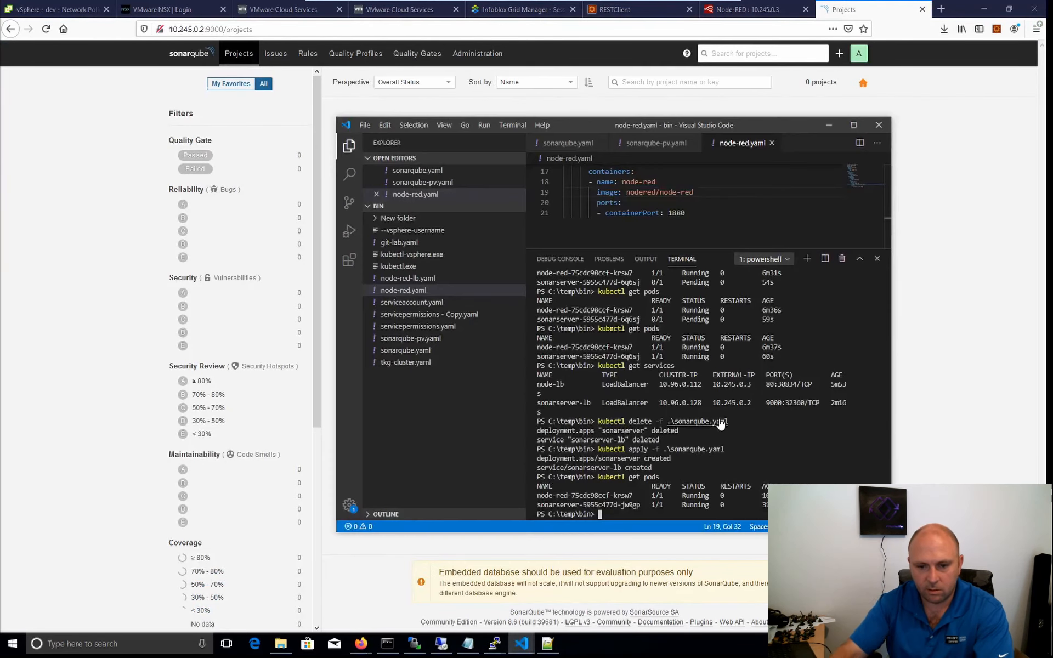
{"action": "type", "text": "kubectl get services"}
{"action": "key", "text": "Return"}
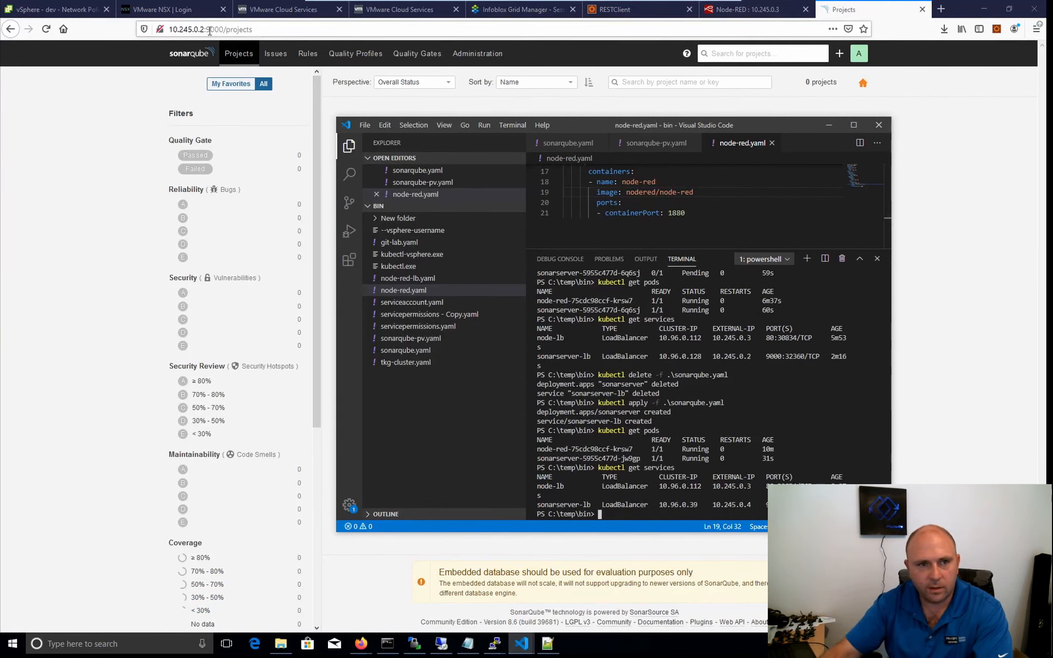
Load the redeployed SonarQube in Firefox at 10.245.0.4:9000 and continue to its home page.
{"action": "left_click", "coordinate": [167, 30]}
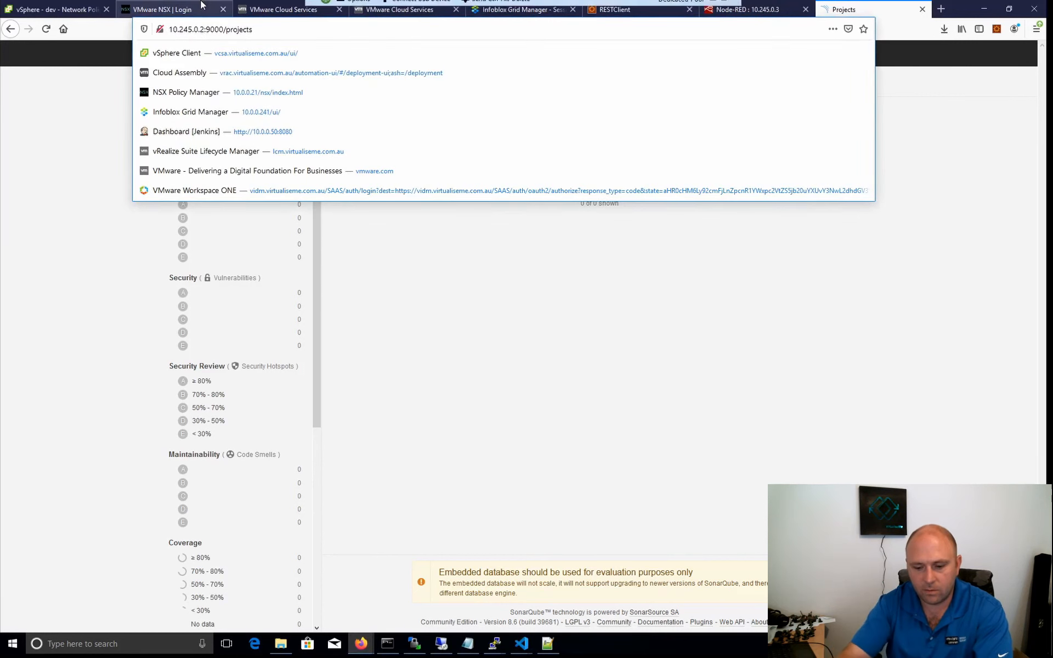
{"action": "key", "text": "BackSpace"}
{"action": "type", "text": "4"}
{"action": "key", "text": "Return"}
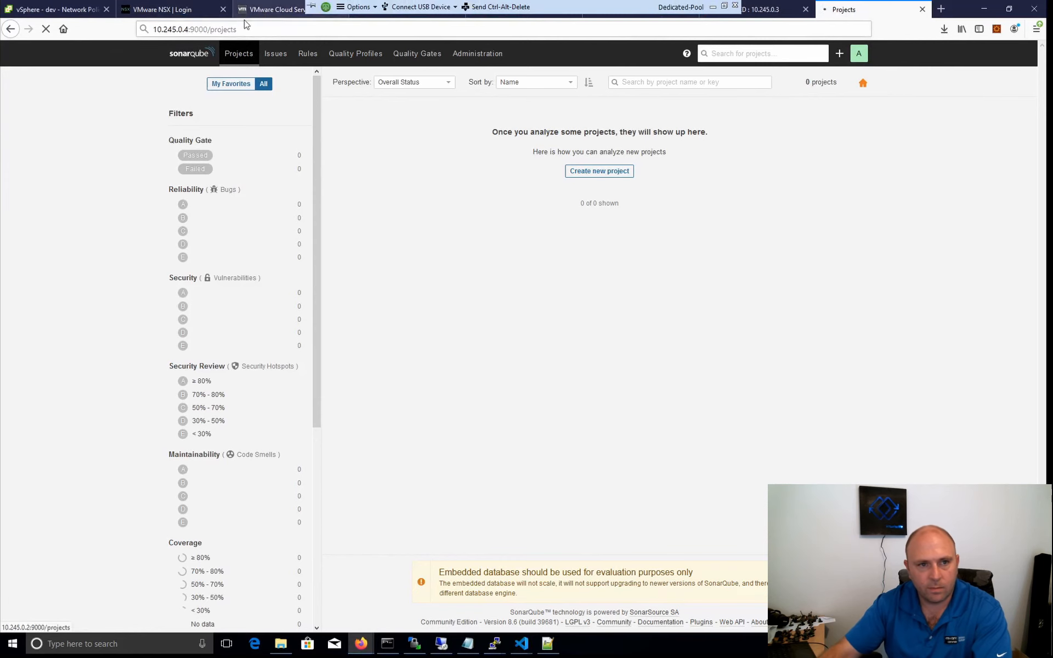
{"action": "left_click", "coordinate": [255, 33]}
{"action": "left_click_drag", "start_coordinate": [264, 32], "coordinate": [216, 35]}
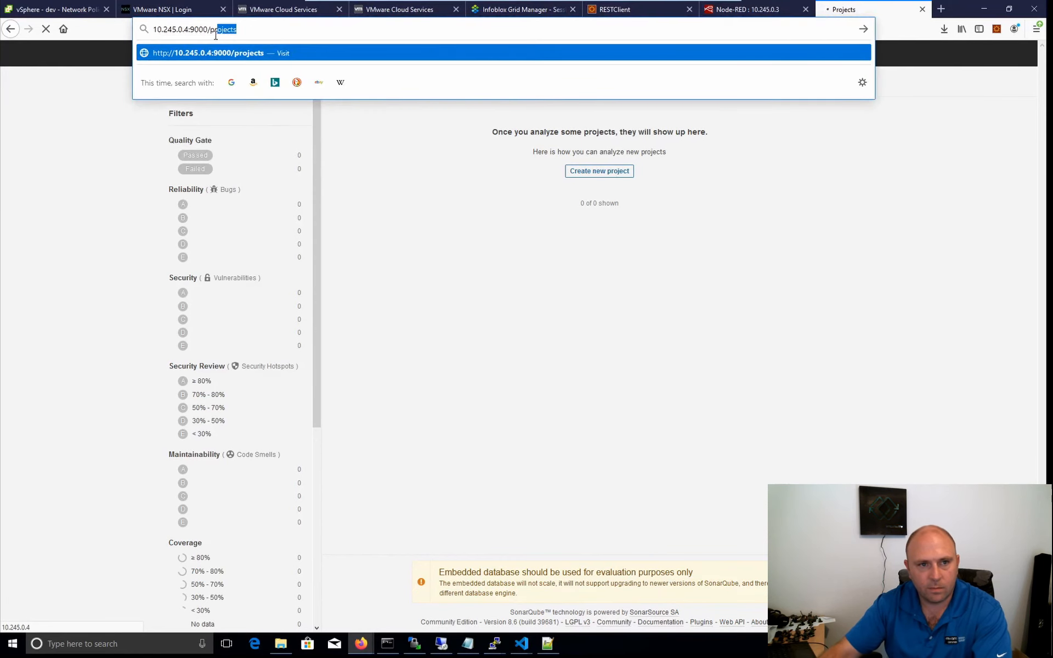
{"action": "key", "text": "BackSpace"}
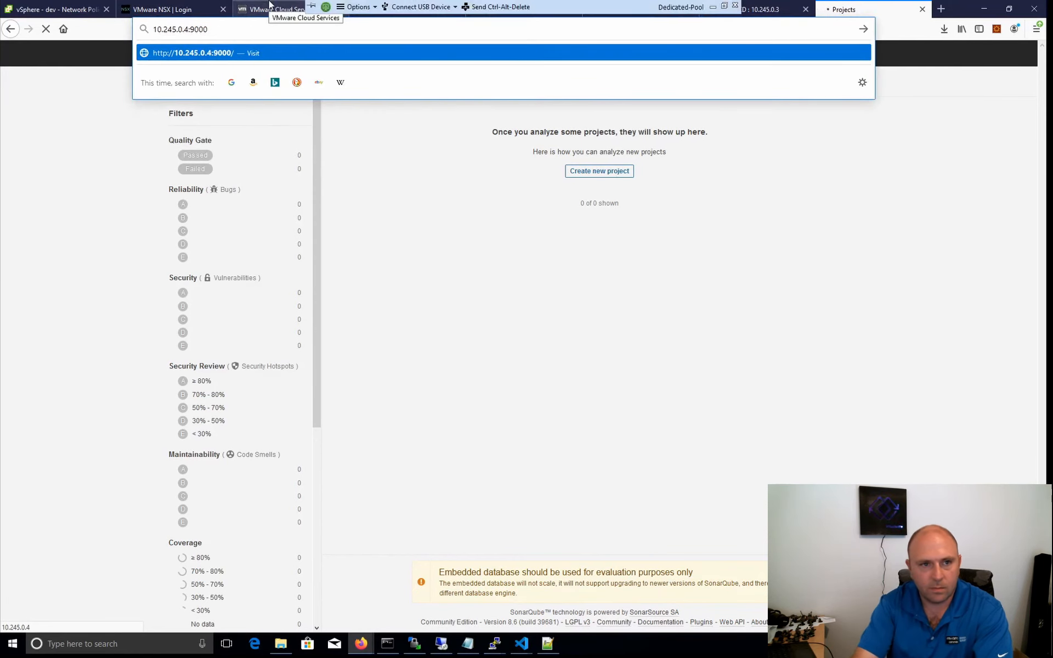
{"action": "key", "text": "Return"}
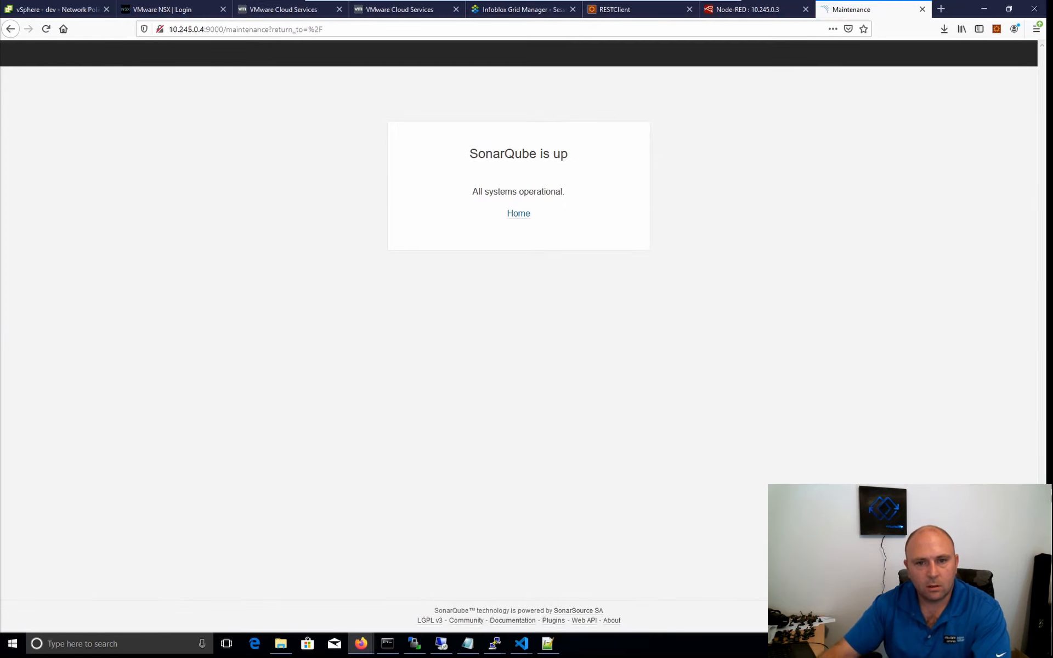
{"action": "left_click", "coordinate": [519, 214]}
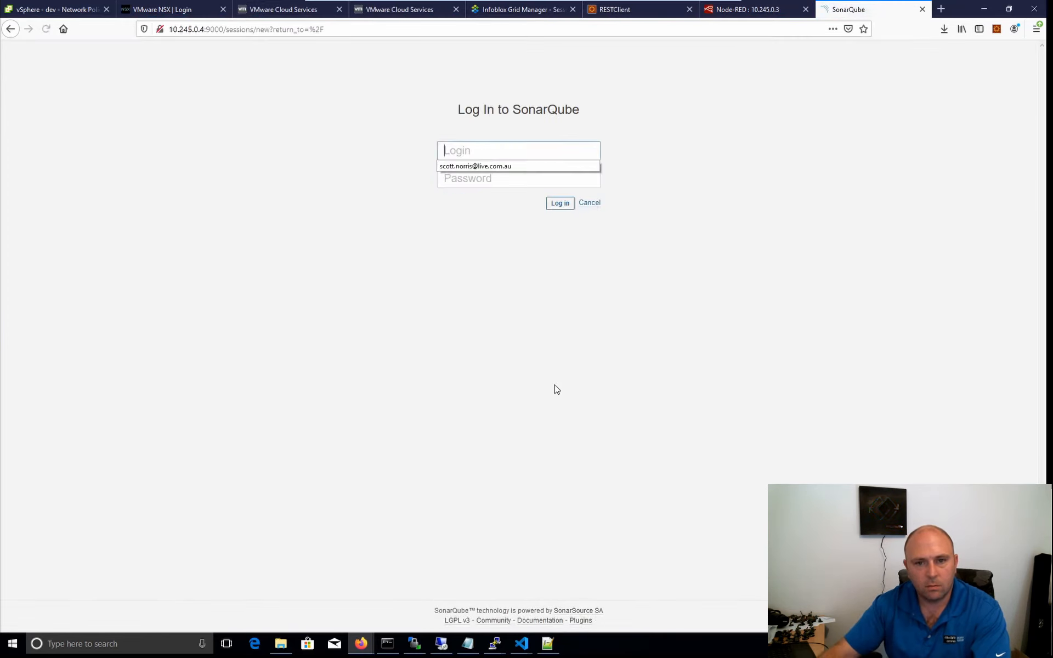
Log in to SonarQube as admin with the changed account password and decline saving the login in Firefox.
{"action": "type", "text": "admin"}
{"action": "key", "text": "Tab"}
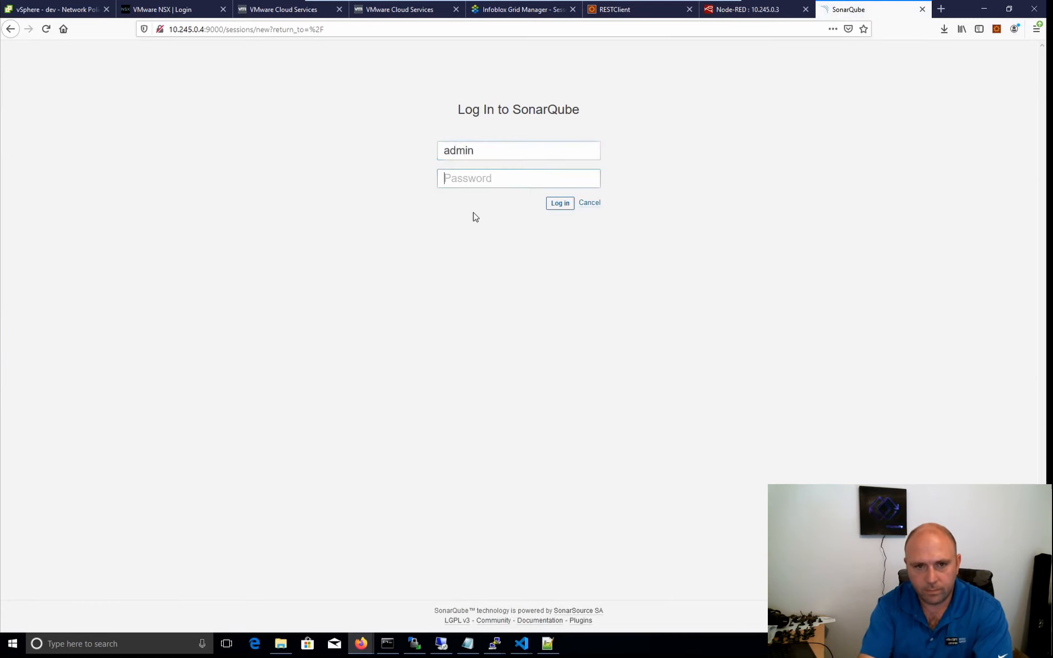
{"action": "type", "text": "a"}
{"action": "key", "text": "BackSpace"}
{"action": "type", "text": "admin"}
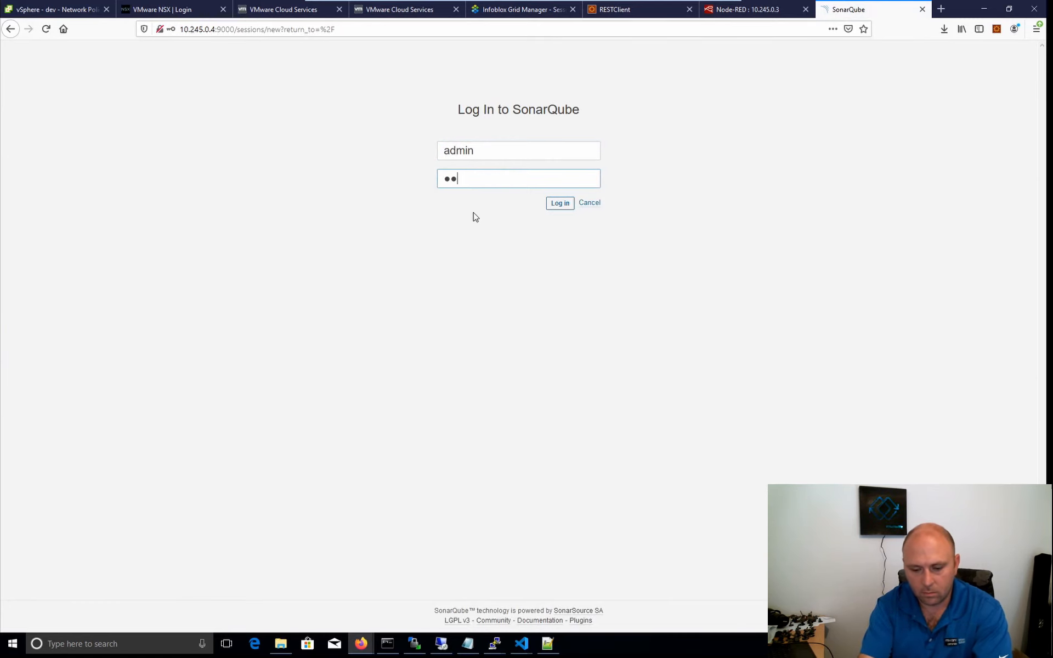
{"action": "type", "text": "123"}
{"action": "key", "text": "Return"}
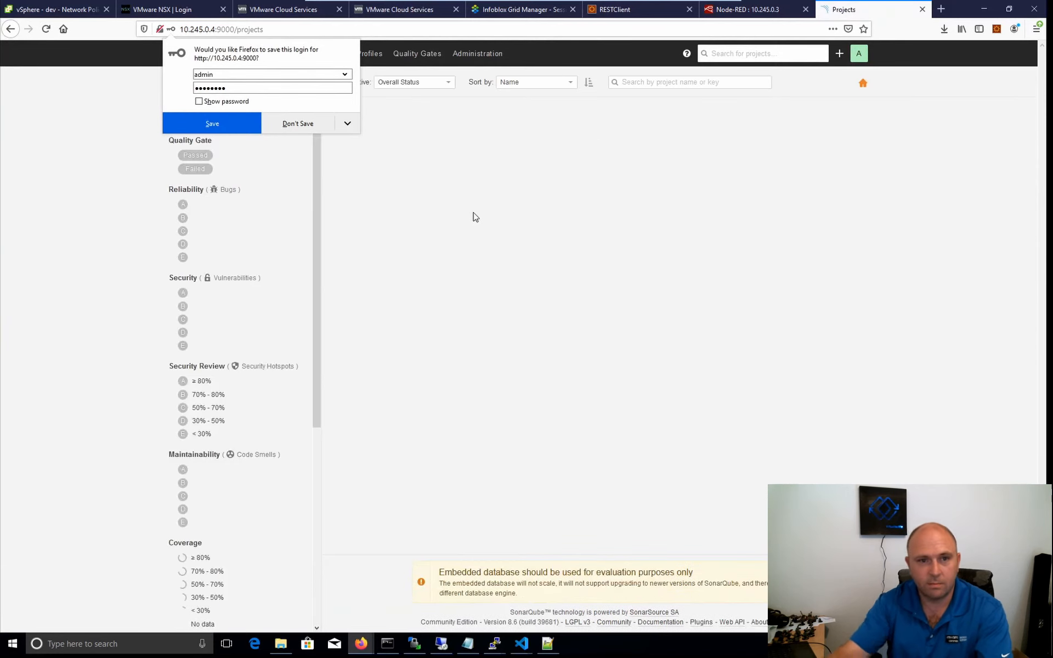
{"action": "left_click", "coordinate": [299, 124]}
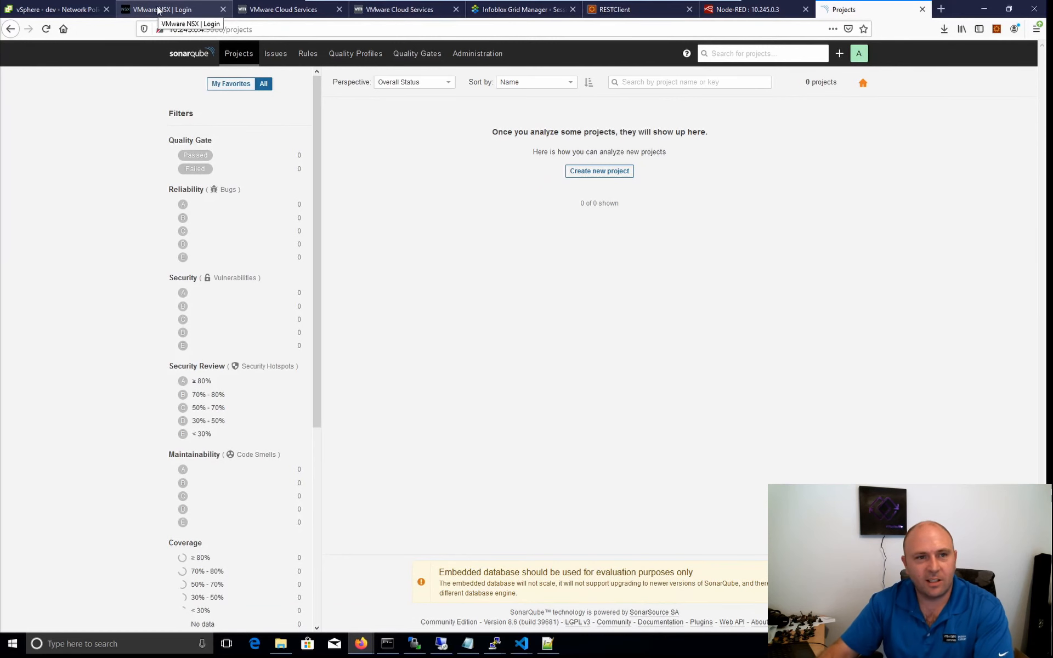
Return to vSphere Client and view the summaries of the node-red and sonarserver pods in the dev namespace.
{"action": "left_click", "coordinate": [93, 10]}
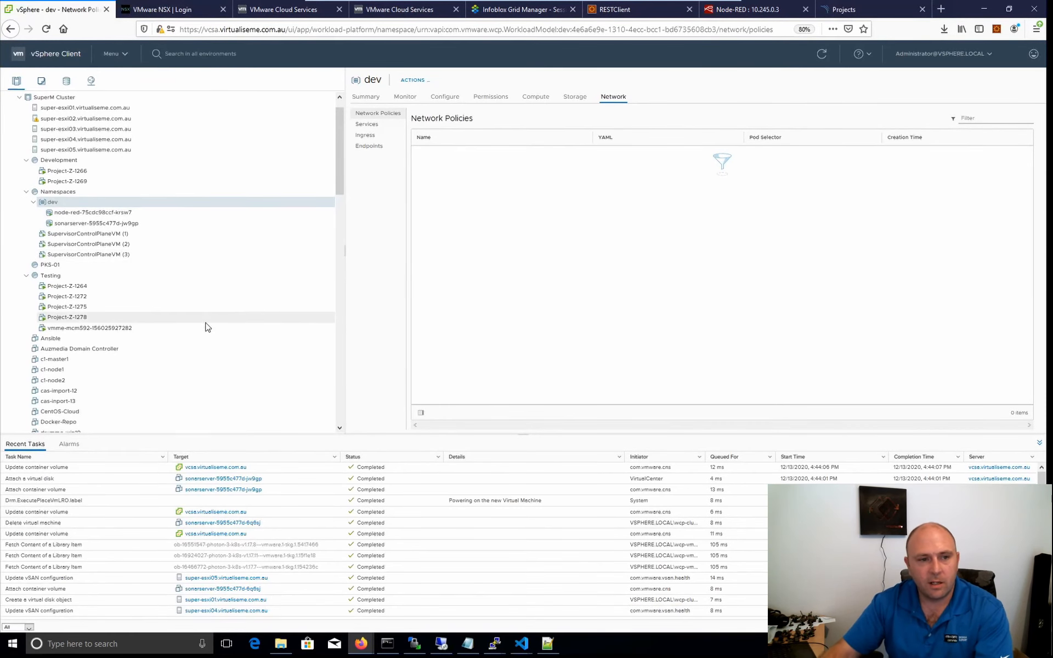
{"action": "left_click", "coordinate": [116, 211]}
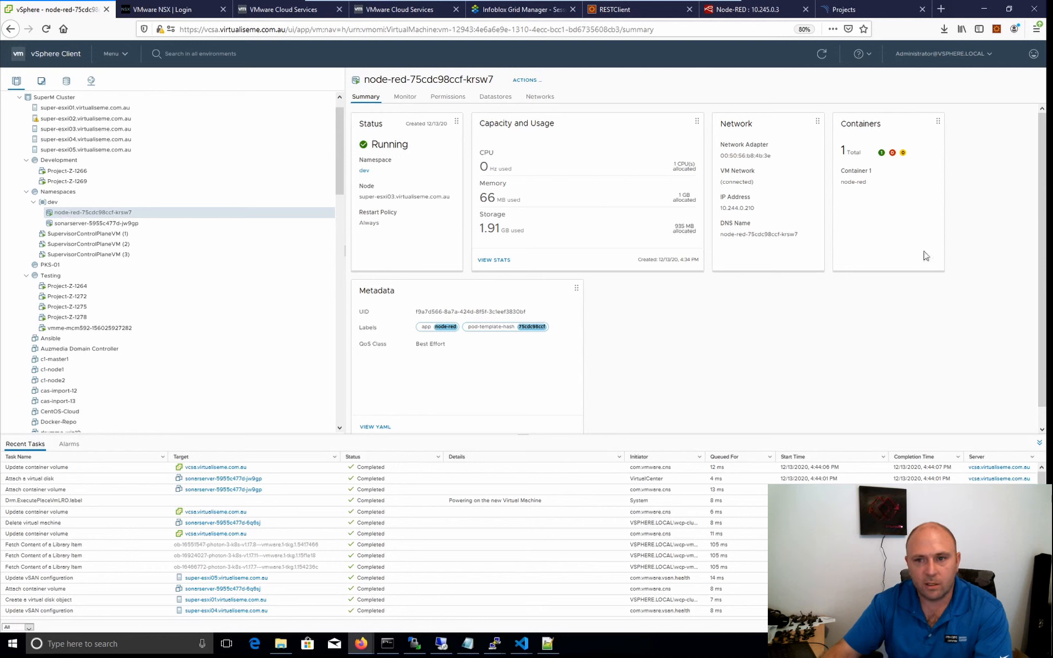
{"action": "left_click", "coordinate": [78, 223]}
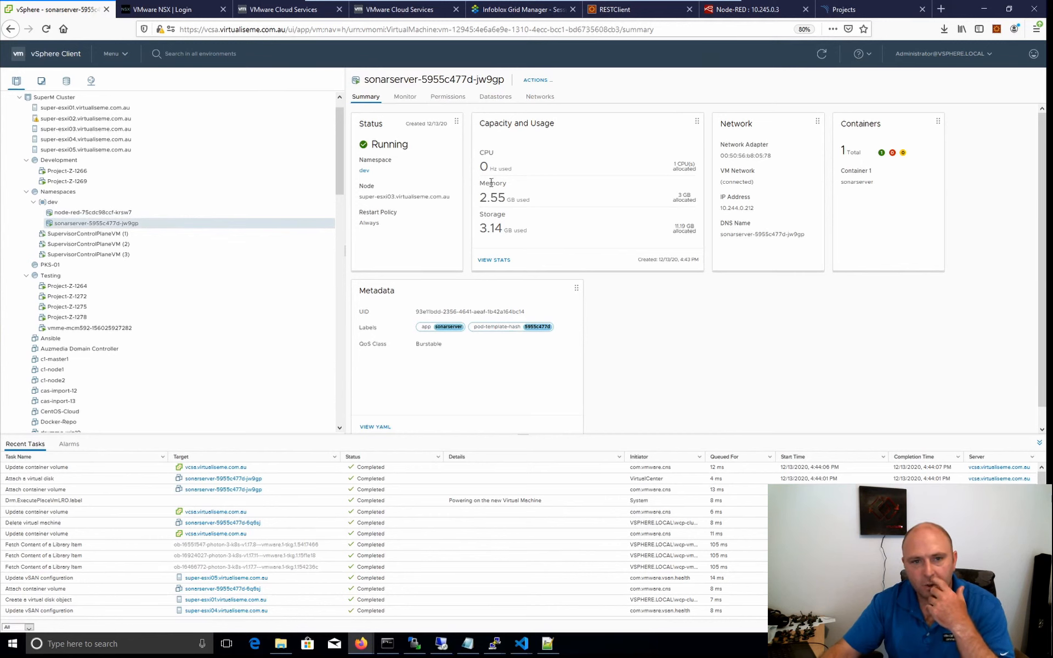
Compare the sonarserver pod's performance overview with that of the Project-Z-1275 virtual machine, then return to the dev namespace.
{"action": "left_click", "coordinate": [411, 100]}
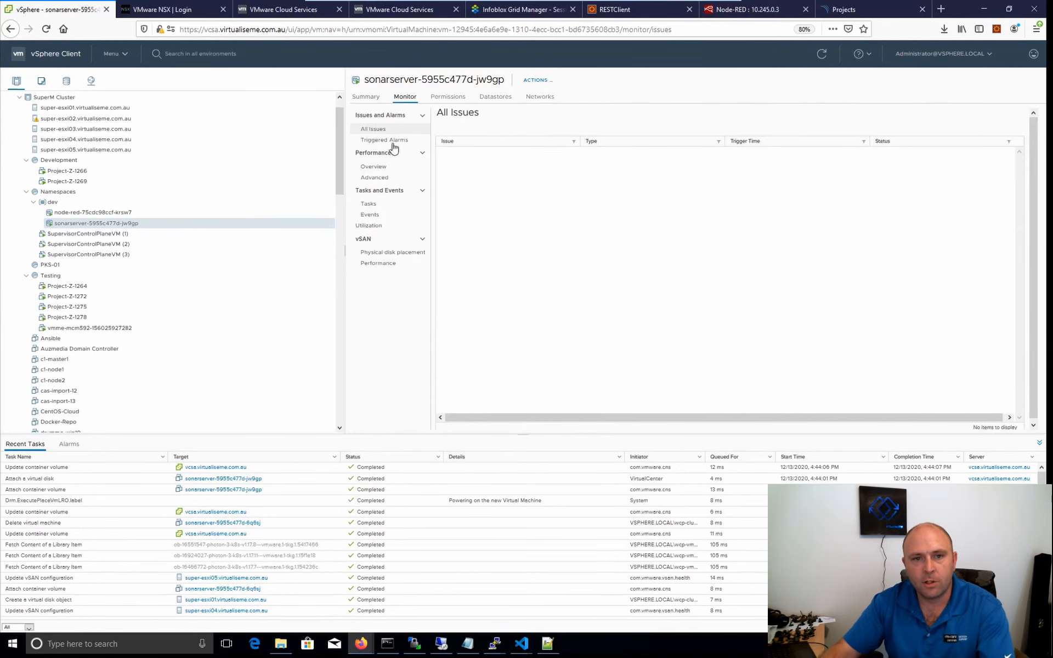
{"action": "left_click", "coordinate": [379, 166]}
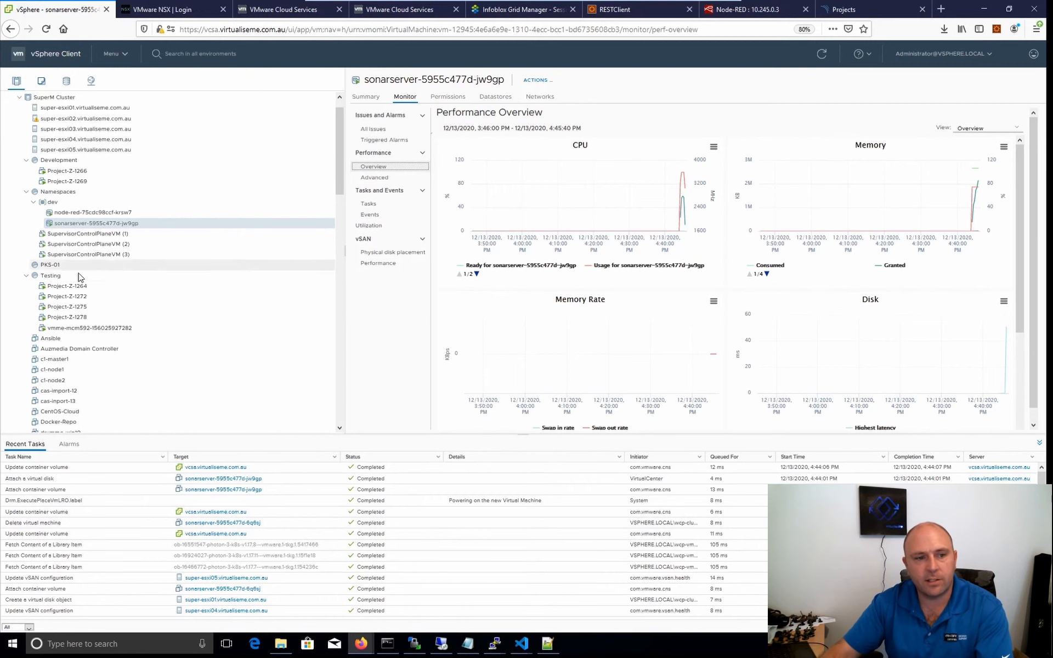
{"action": "left_click", "coordinate": [69, 308]}
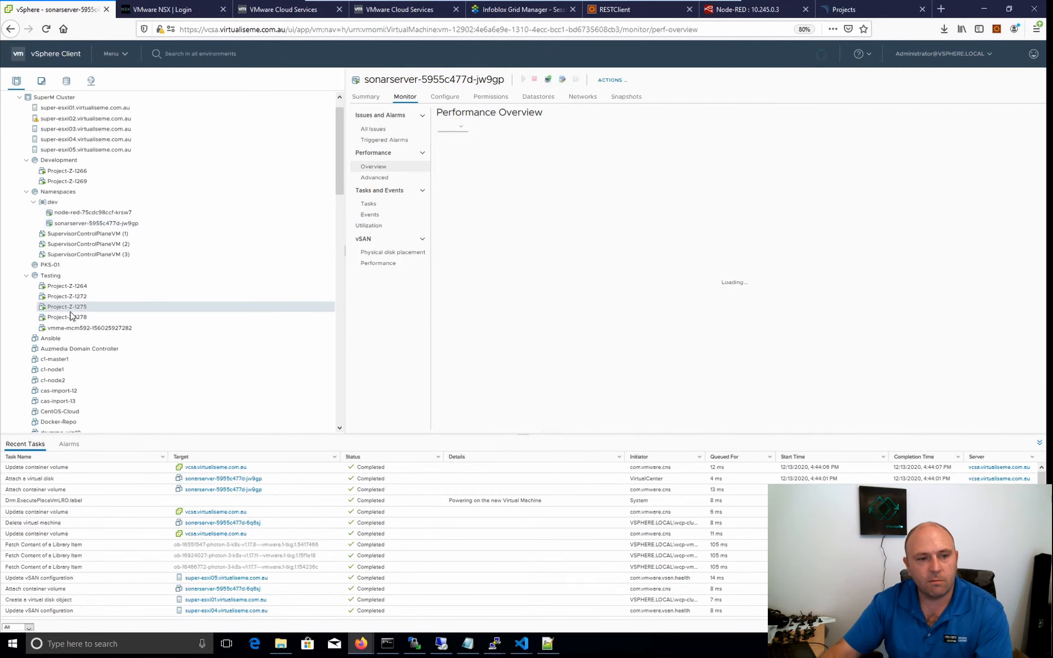
{"action": "left_click", "coordinate": [72, 224]}
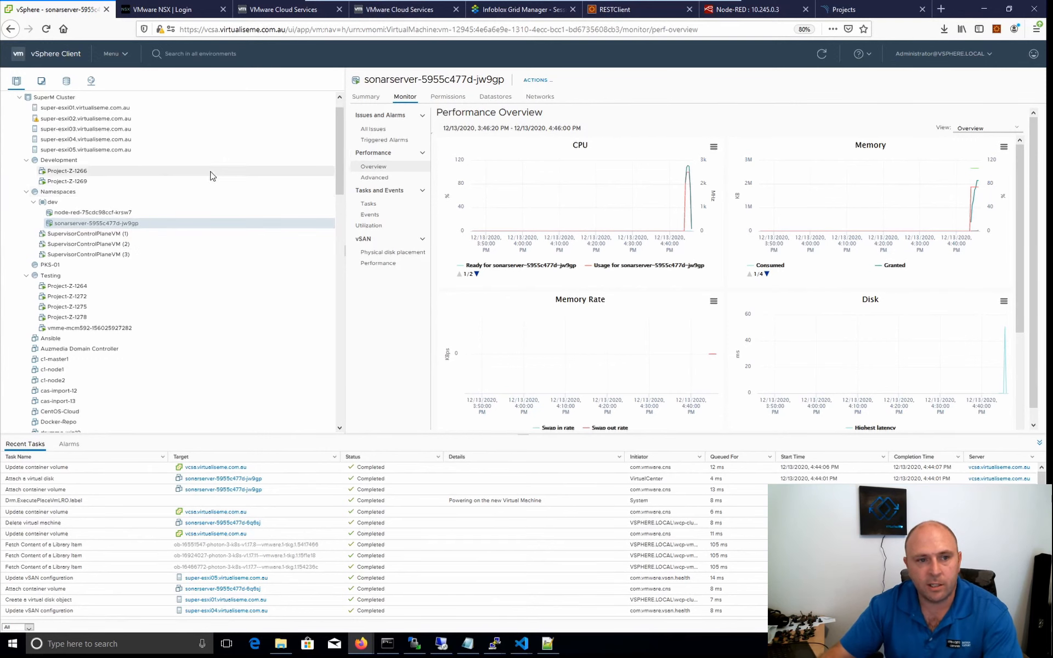
{"action": "left_click", "coordinate": [70, 203]}
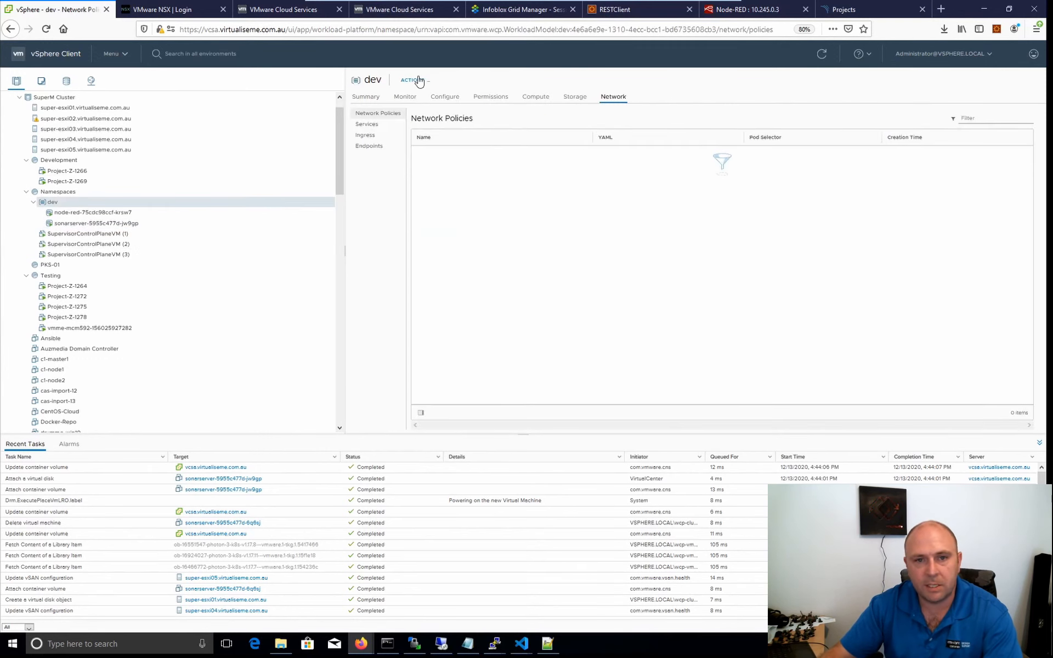